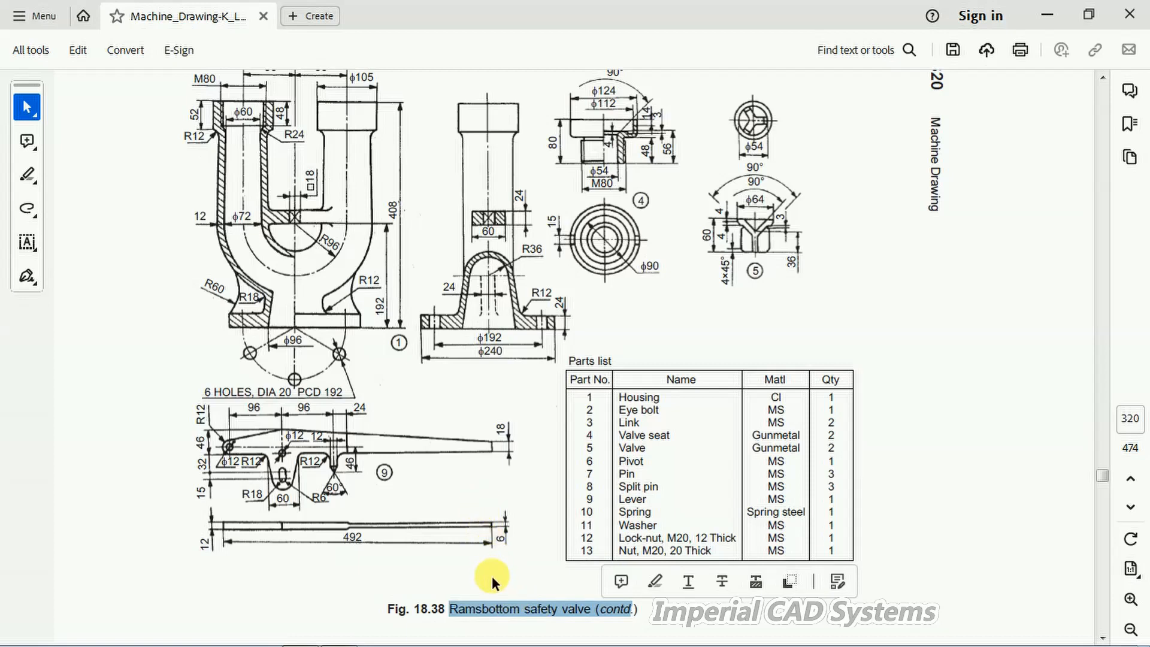
Step: Examine the housing views and dimensions of the Ramsbottom safety valve drawing in the PDF
left_click(624, 401)
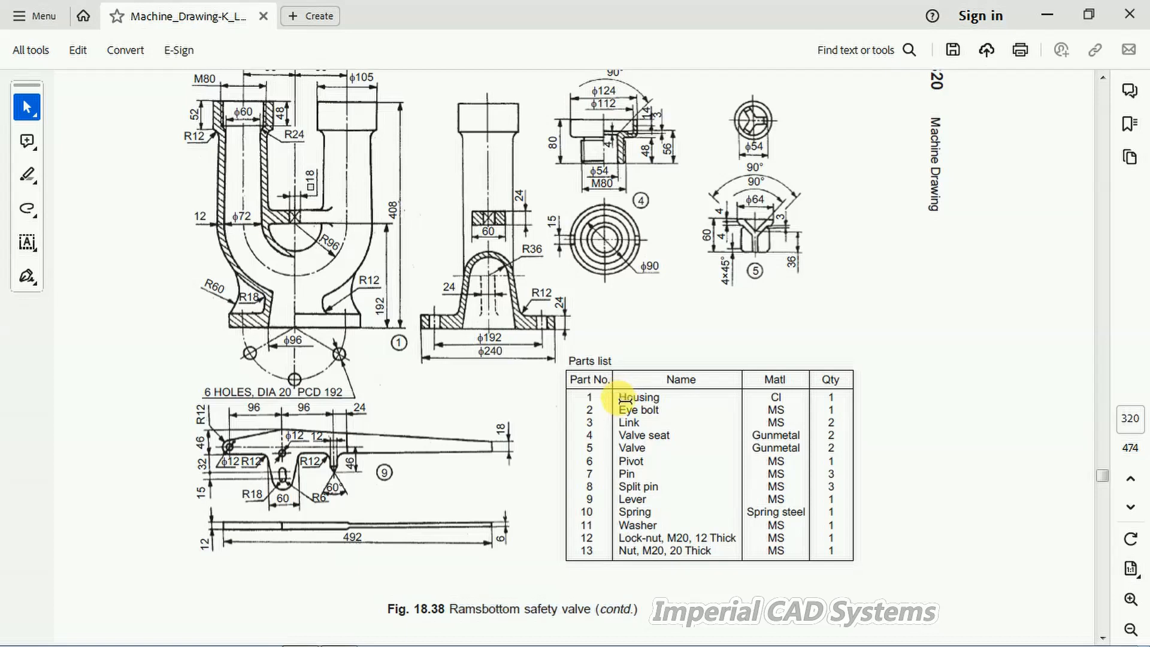
scroll(409, 338, "up", 3)
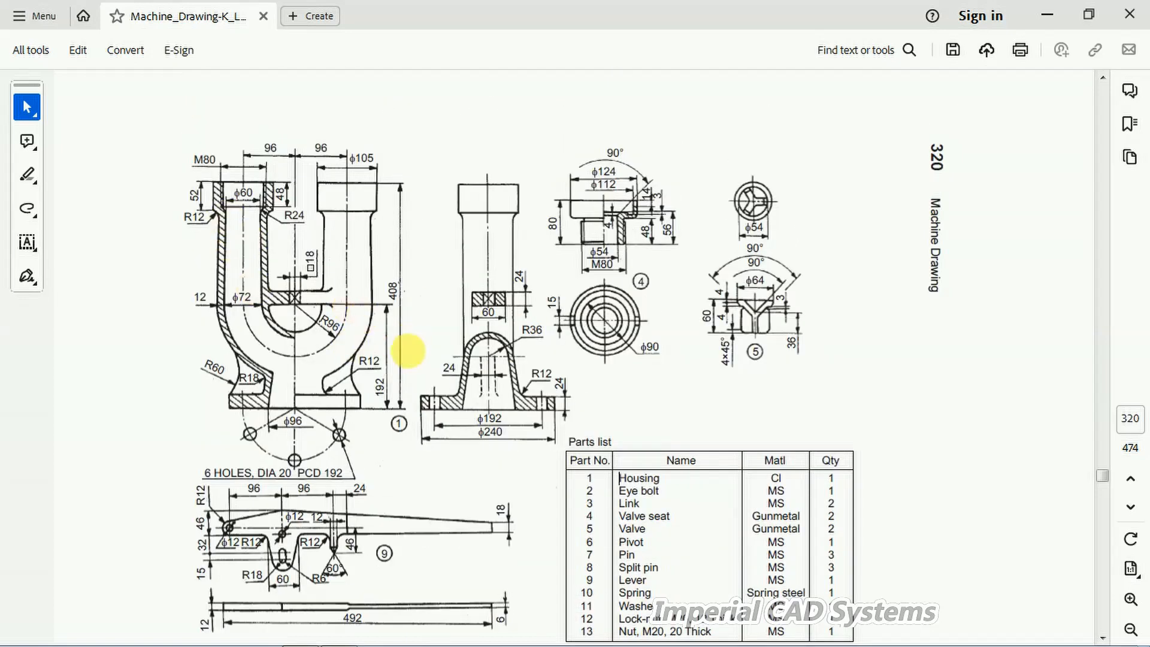
scroll(252, 175, "down", 1)
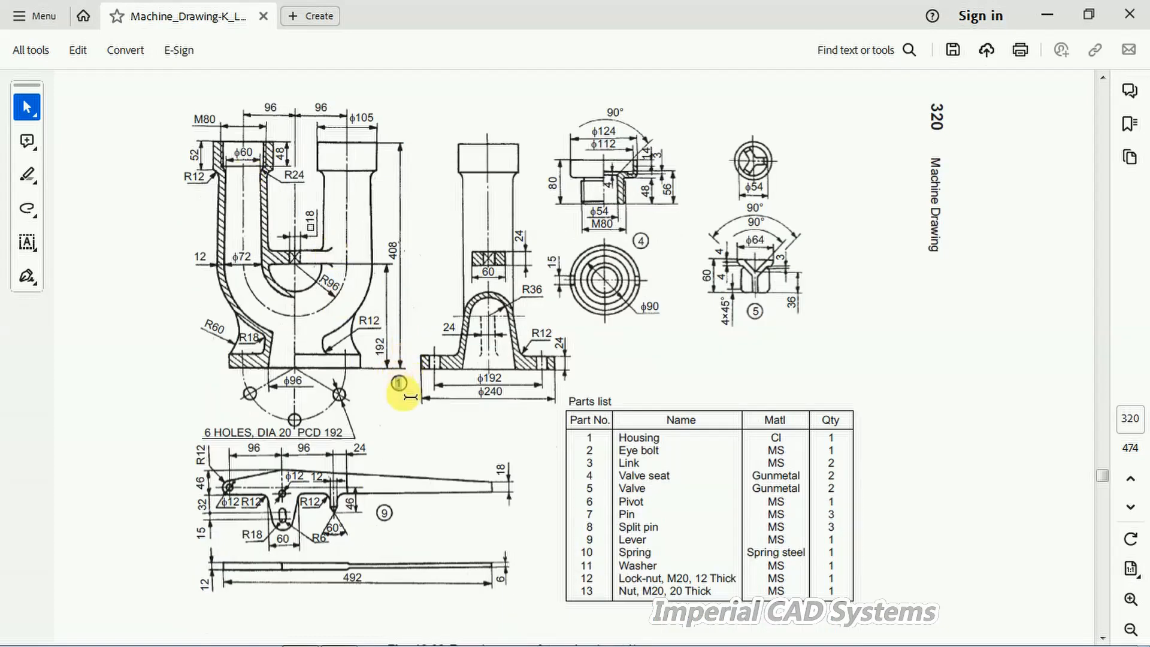
double_click(399, 382)
left_click_drag(191, 108, 491, 366)
left_click(344, 247)
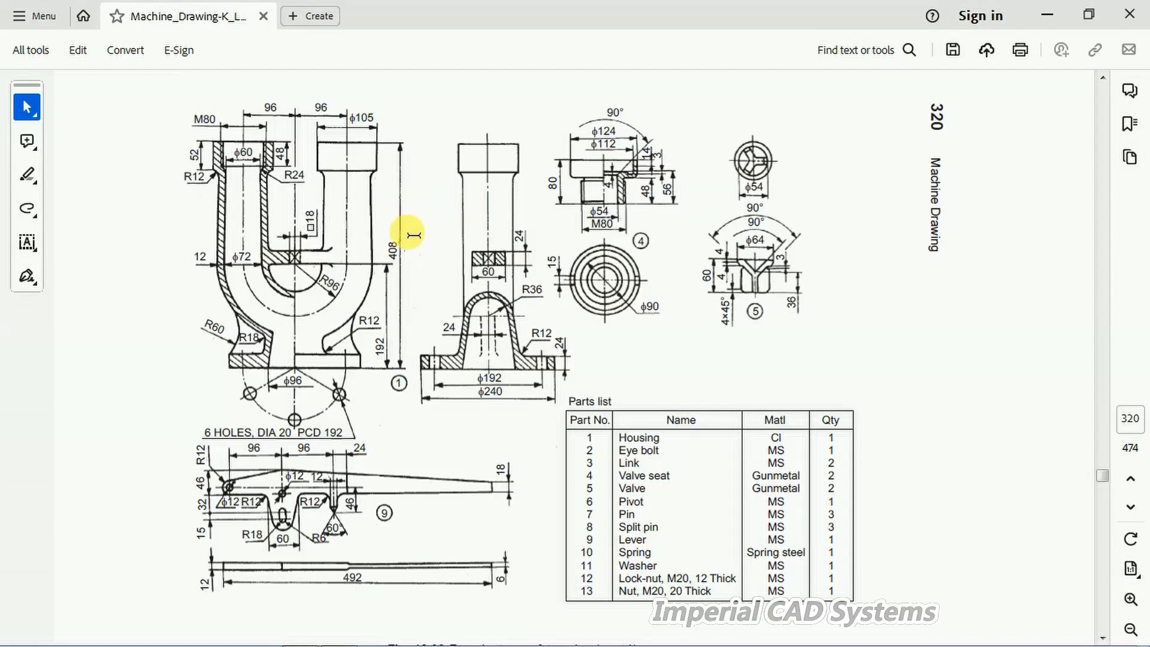
left_click_drag(321, 271, 341, 299)
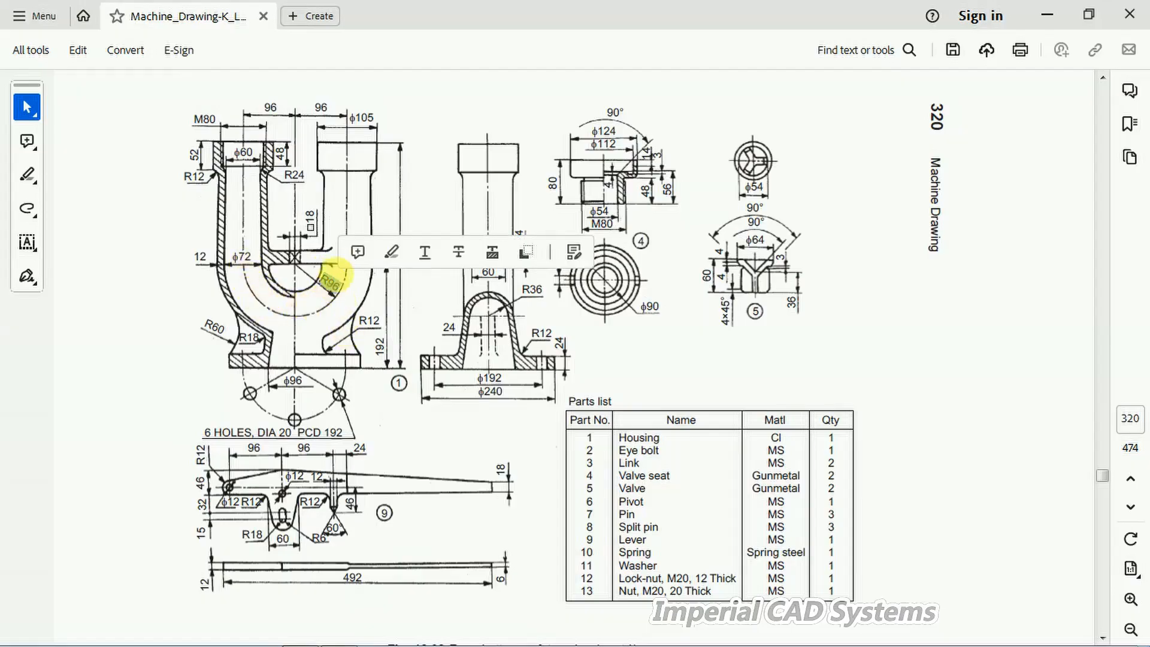
left_click(414, 363)
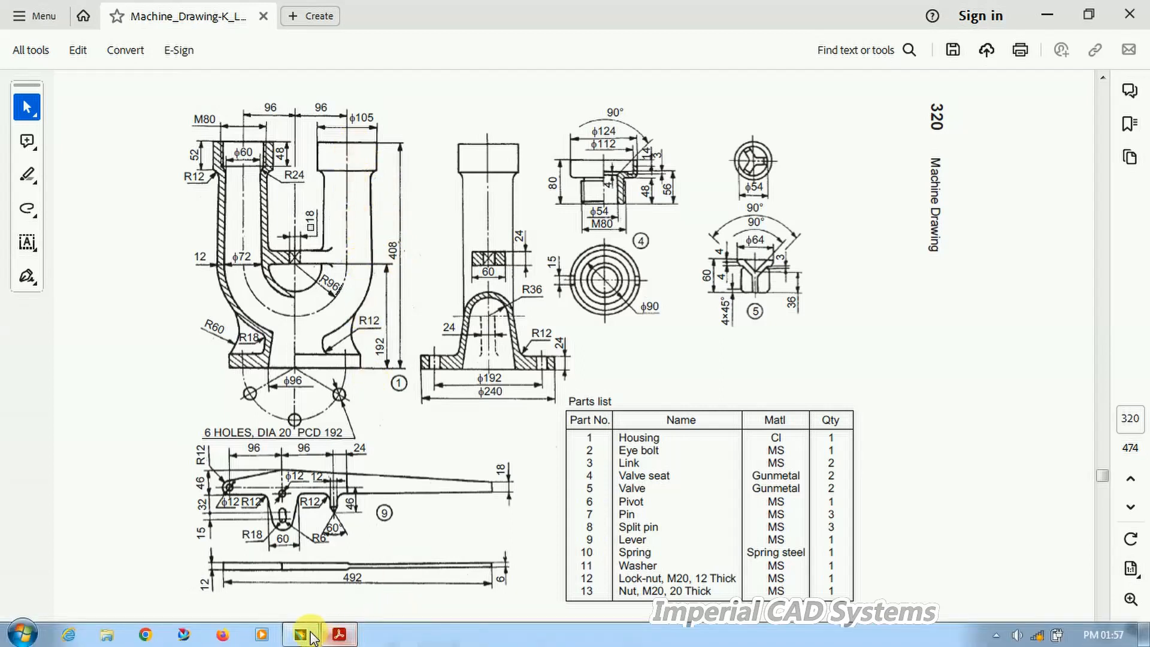
Step: Switch to CATIA and open a new sketch on the zx plane
left_click(311, 633)
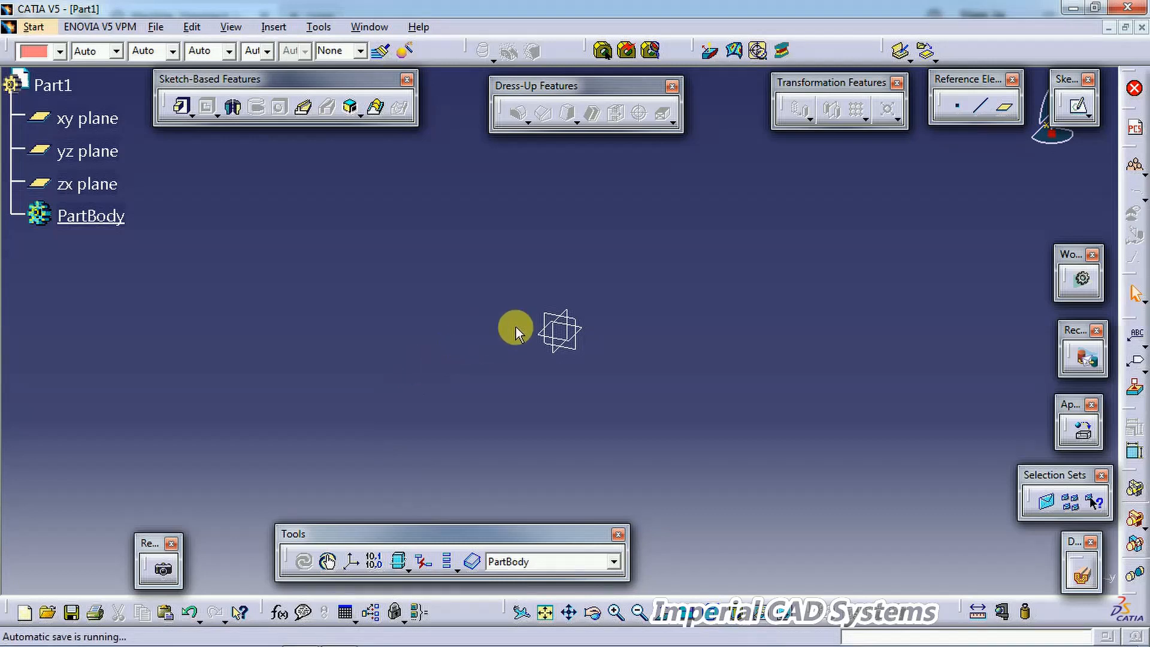
left_click(557, 323)
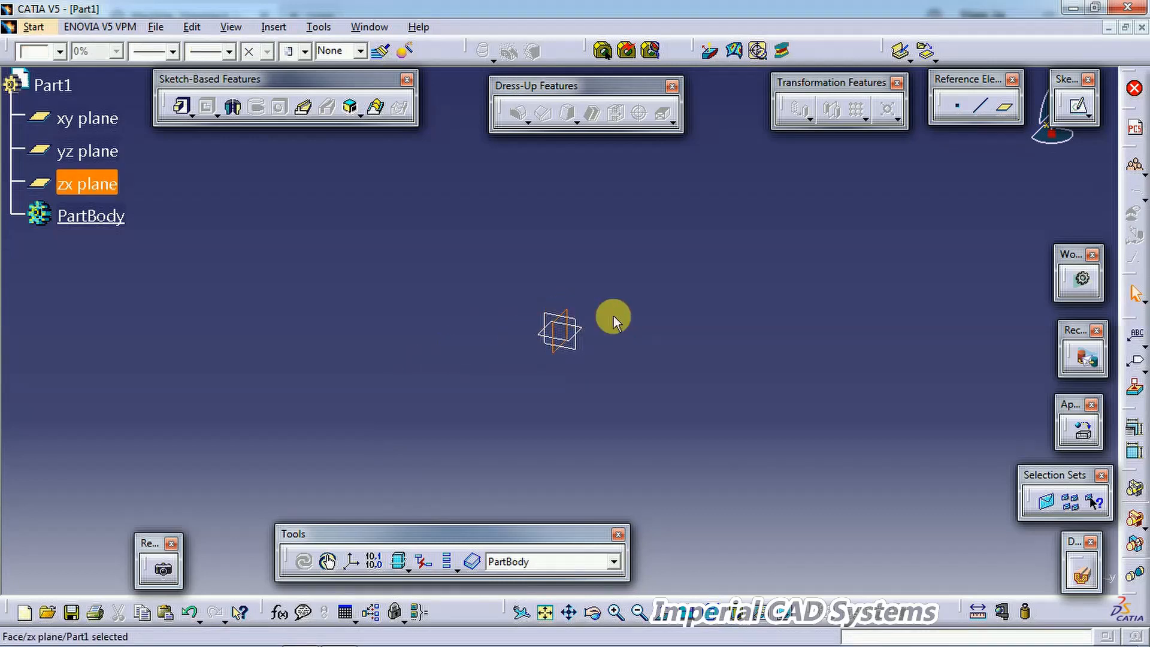
left_click(1080, 108)
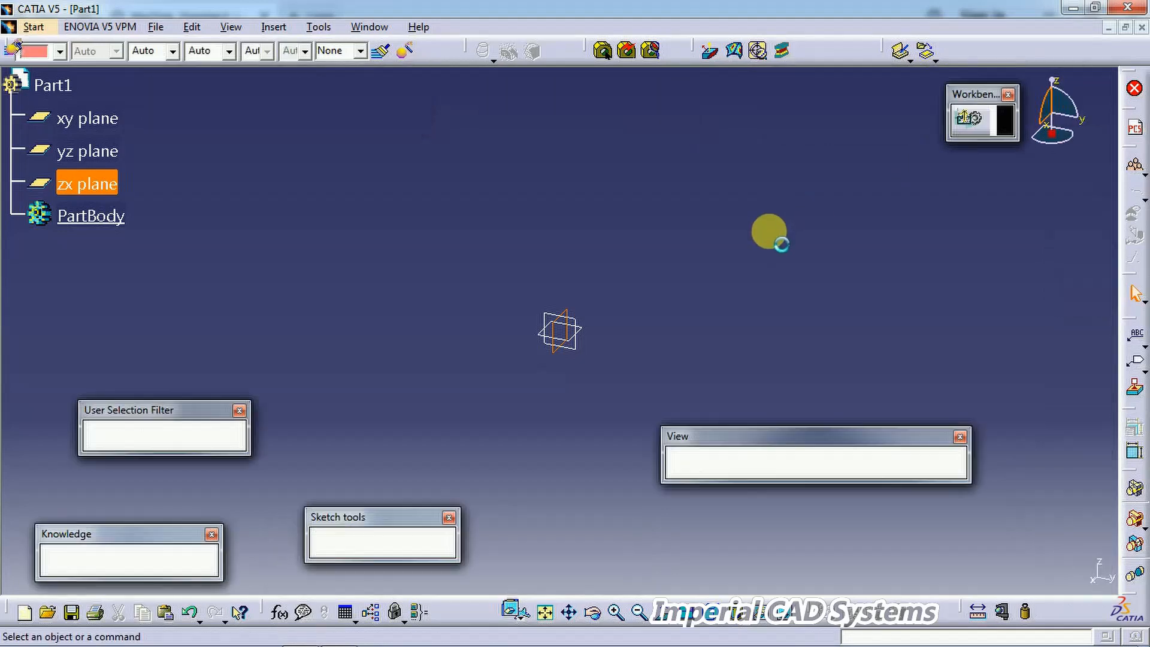
middle_click_drag(634, 357, 521, 315)
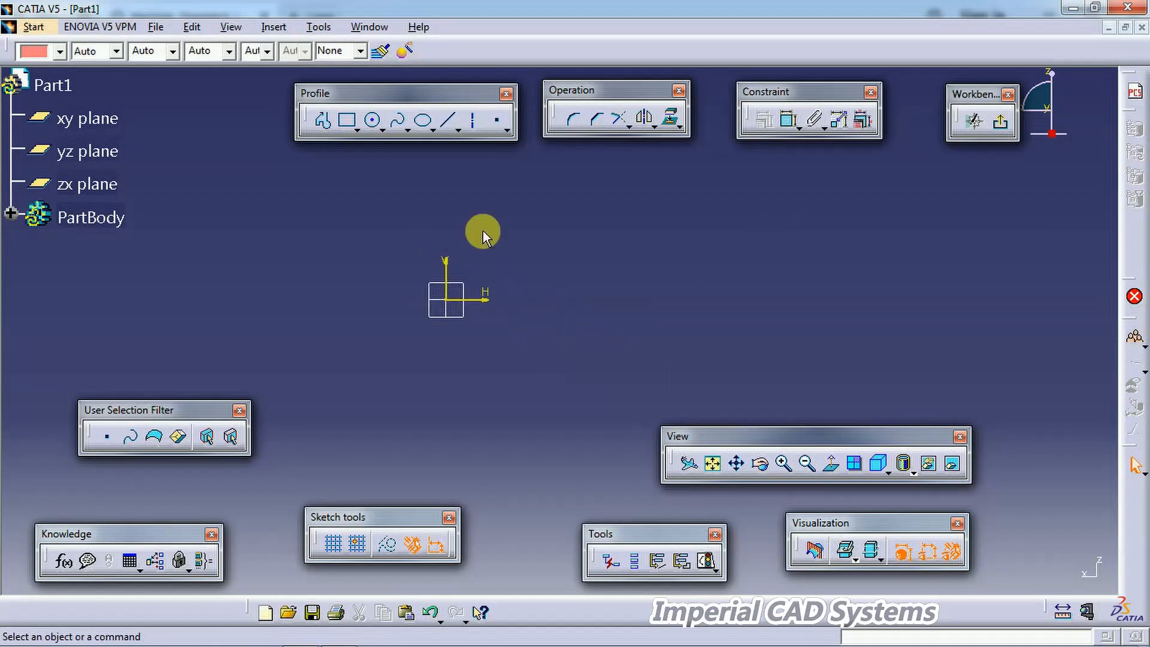
Step: Draw a circle centred on the sketch origin
left_click(373, 122)
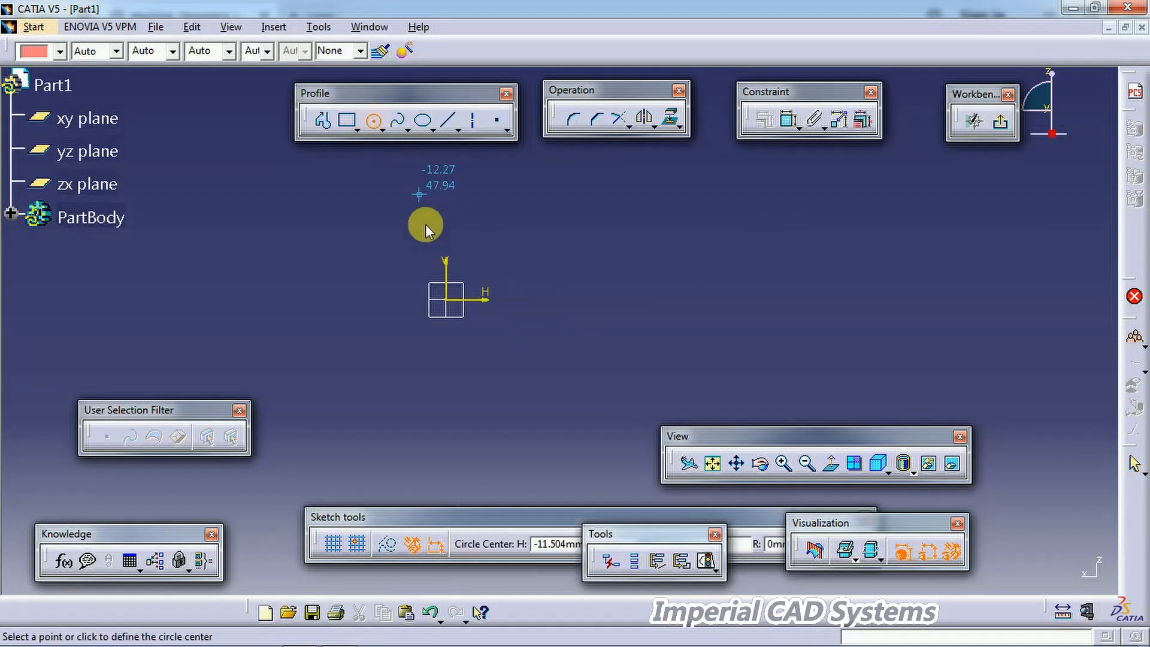
left_click(446, 299)
left_click(546, 378)
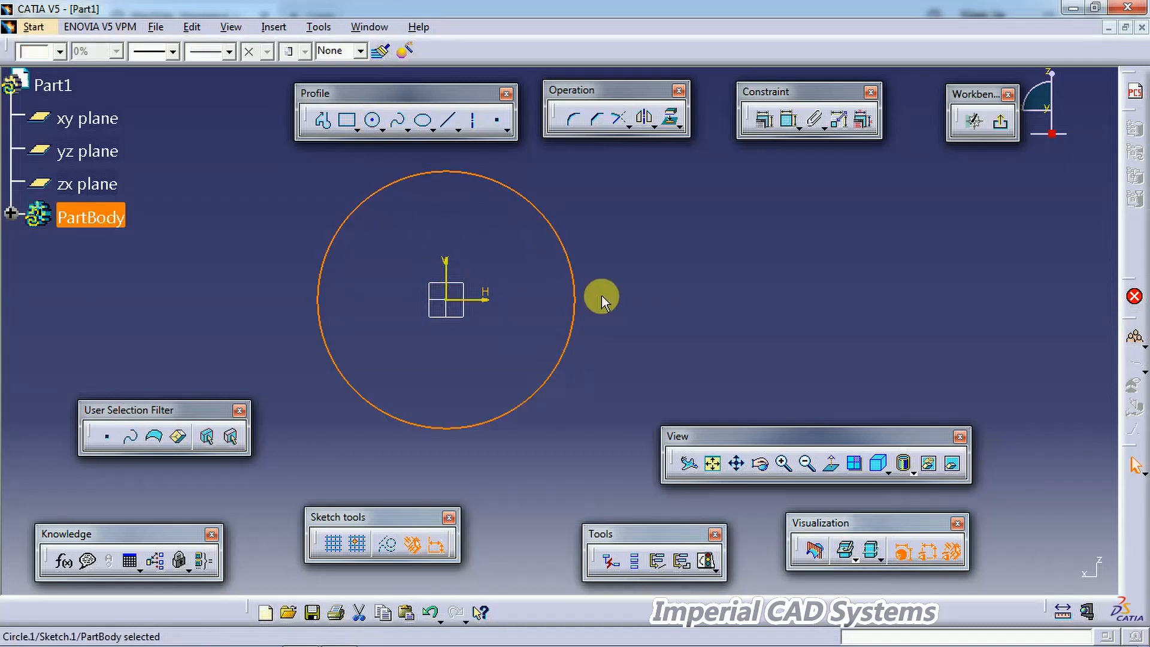
Step: Dimension the circle and set its radius to 96 mm
left_click(784, 135)
left_click(572, 282)
left_click(727, 289)
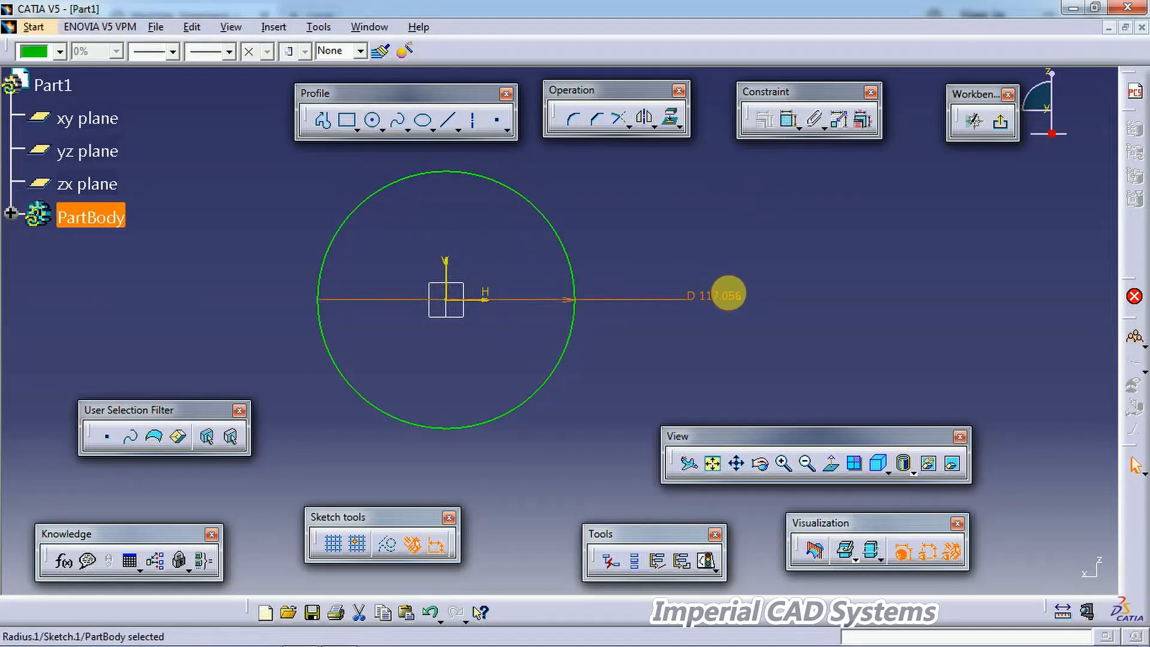
double_click(728, 296)
left_click(862, 427)
left_click(854, 443)
type("8")
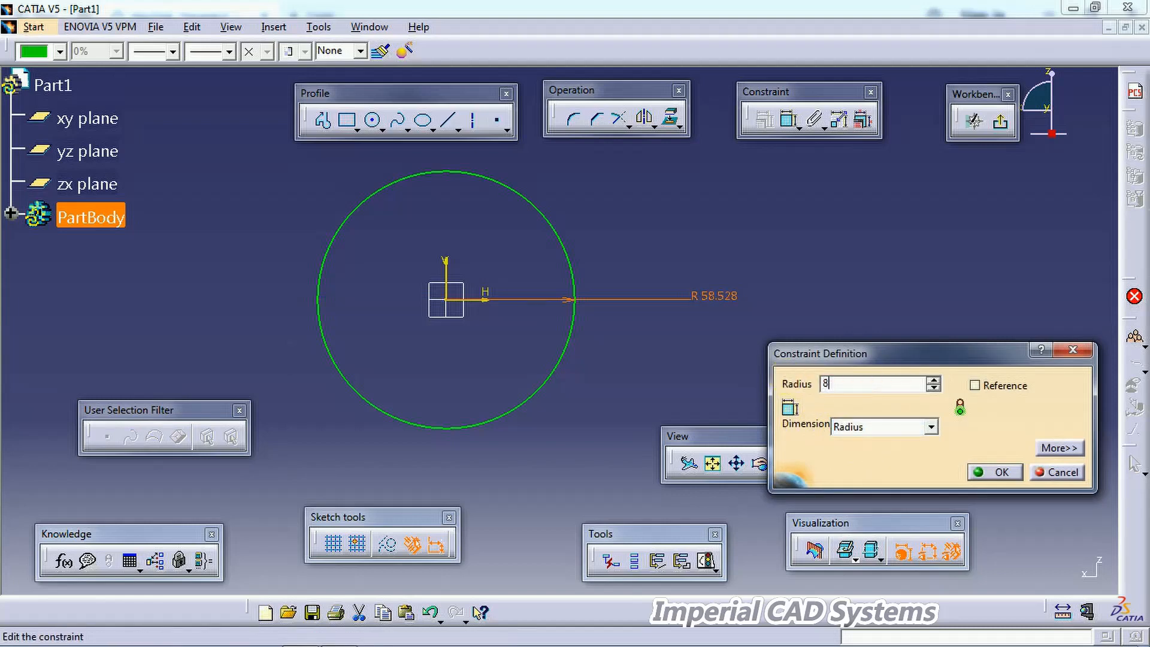
type("96mm")
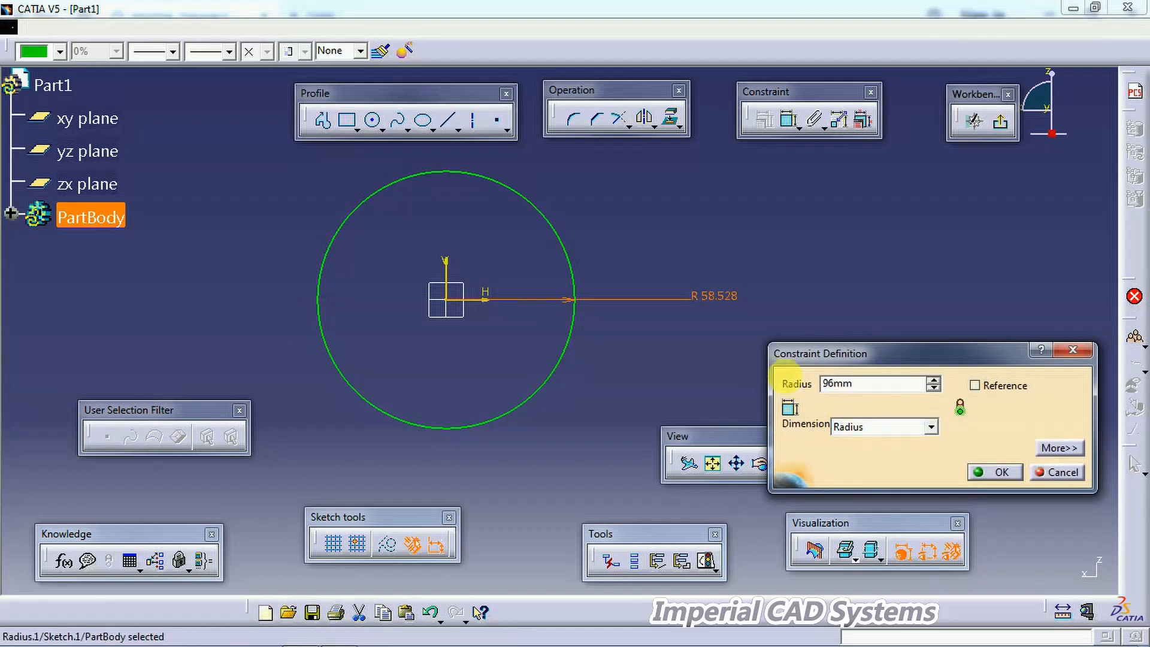
key("Return")
Step: Draw a vertical line upward from the circle's right quadrant point
middle_click_drag(588, 343, 607, 433)
middle_click_drag(606, 373, 600, 448)
middle_click_drag(600, 407, 579, 429)
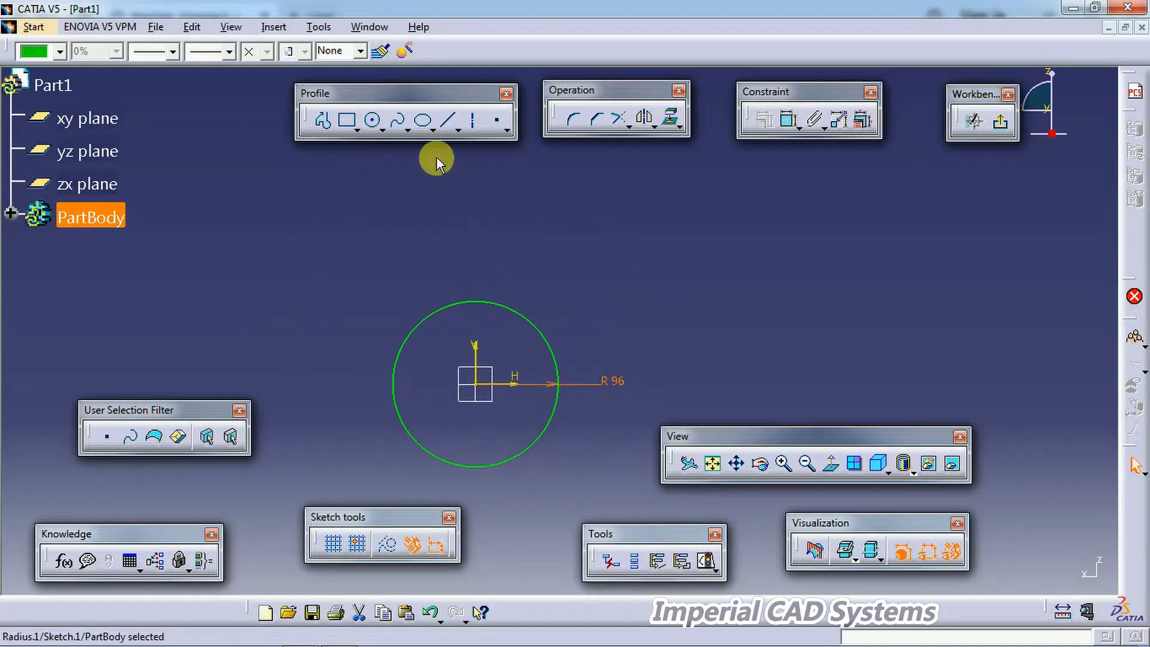
left_click(448, 121)
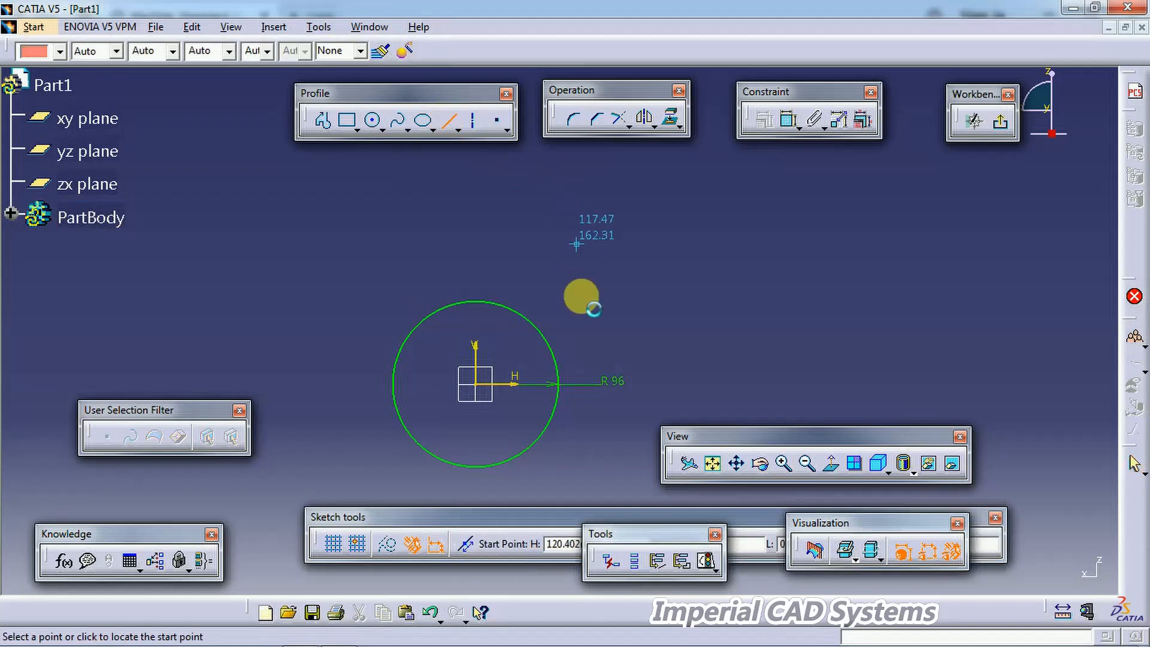
left_click(558, 384)
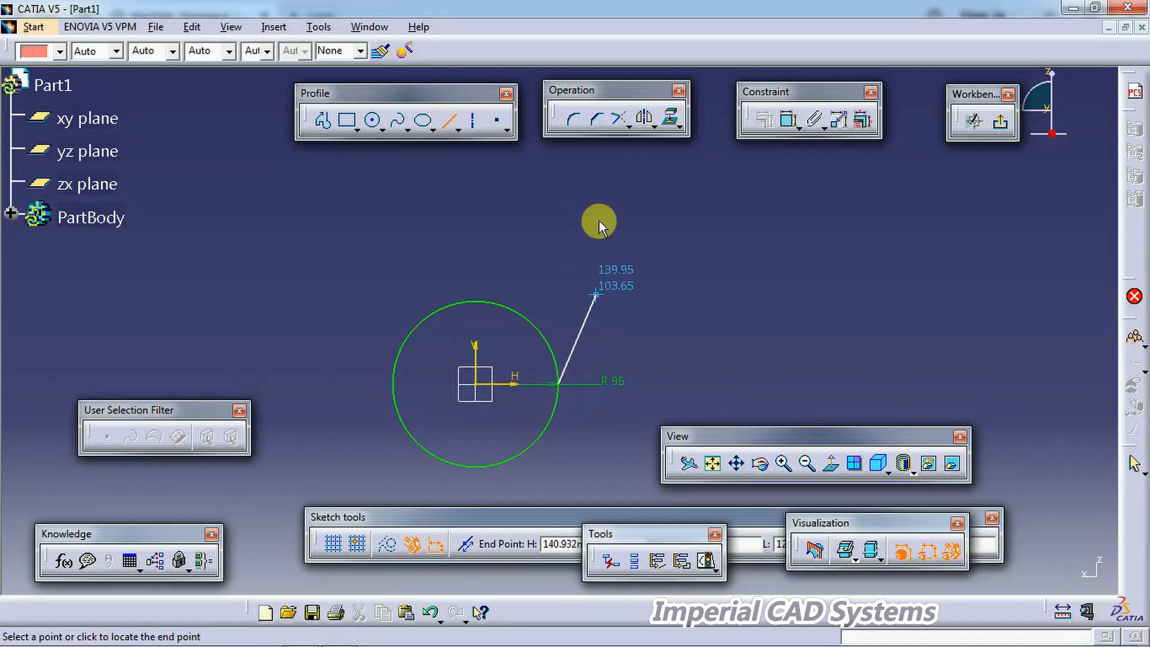
left_click(560, 151)
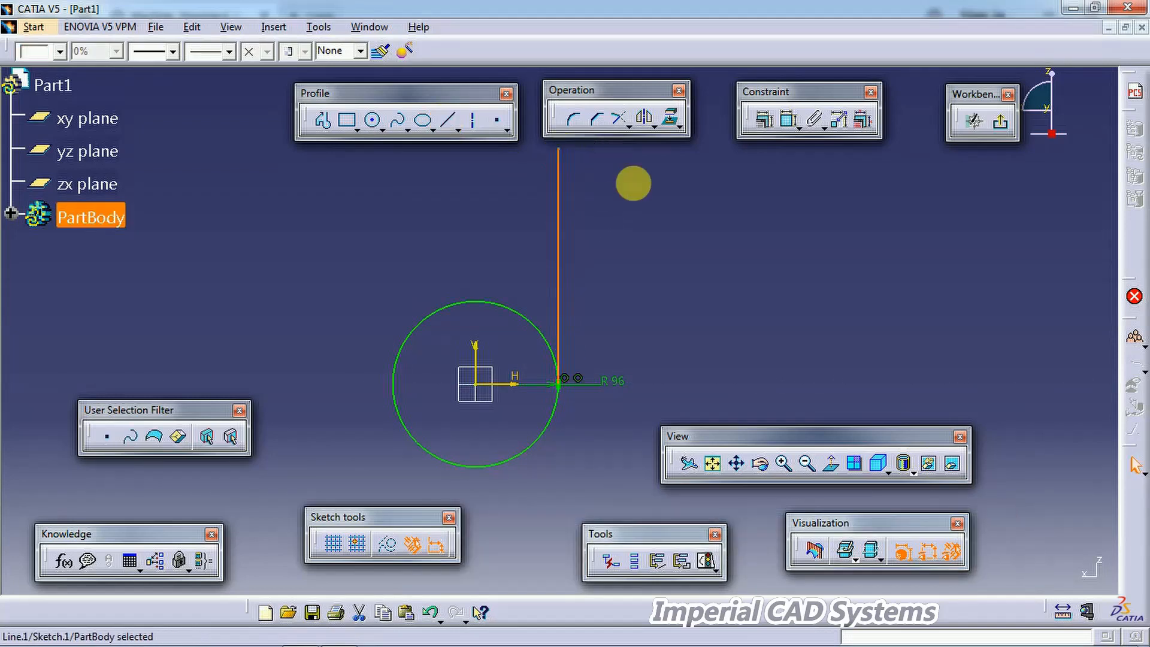
Step: Draw a matching vertical line upward from the circle's left quadrant point
left_click(448, 122)
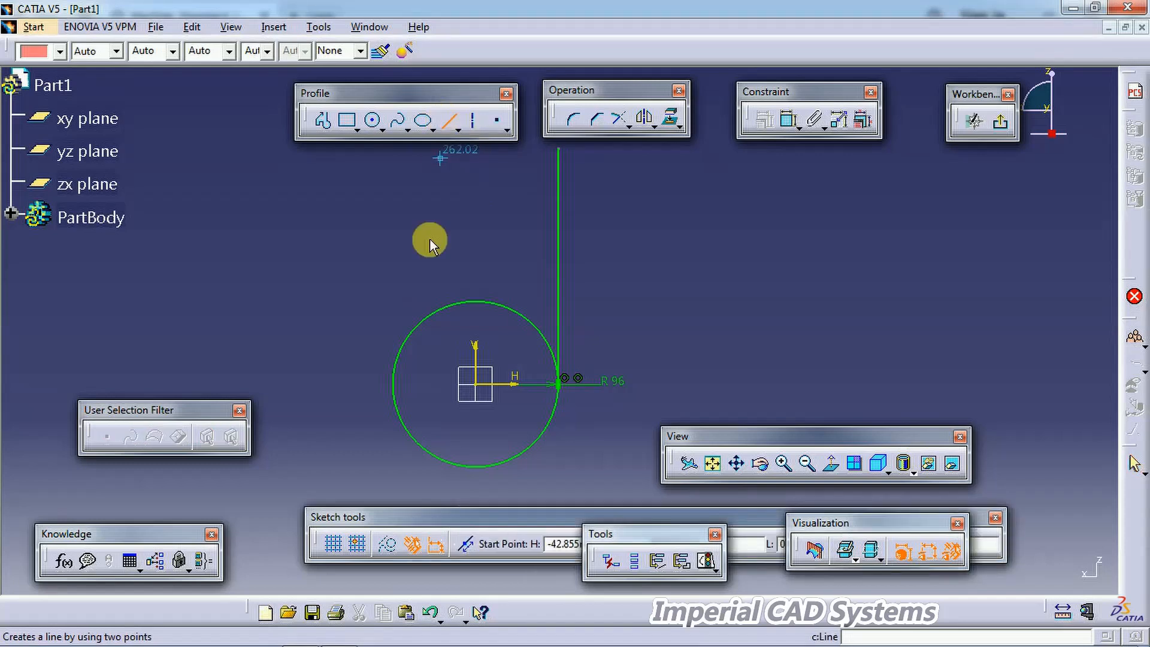
left_click(393, 384)
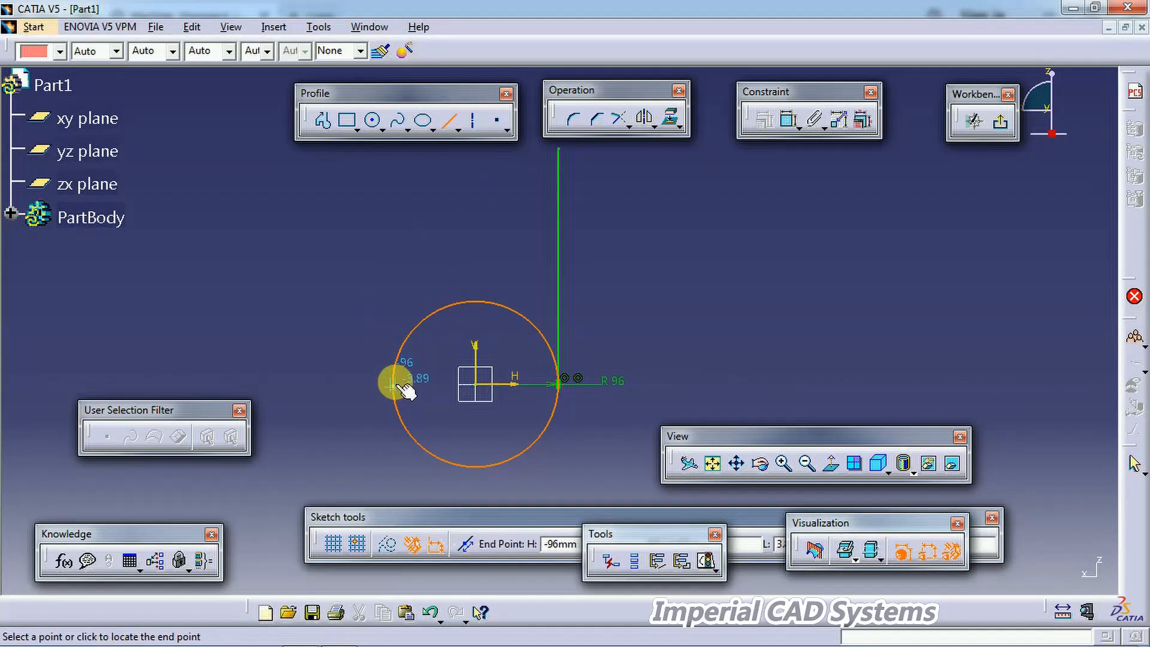
left_click(393, 157)
left_click(475, 198)
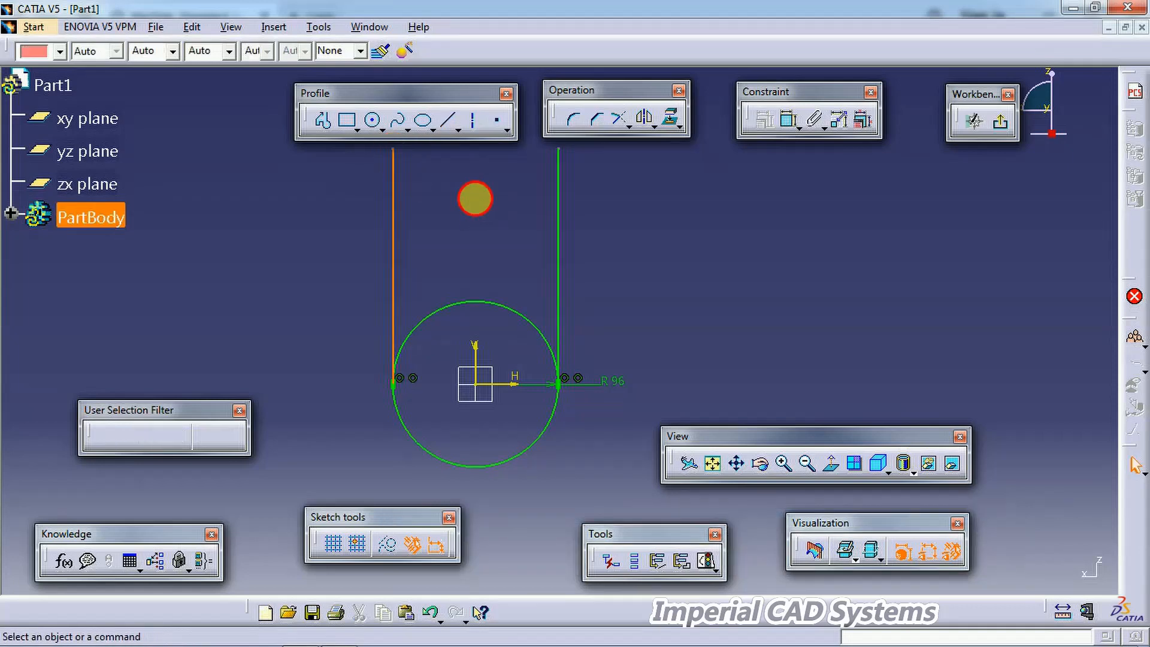
Step: Trim away the upper half of the circle with Quick Trim
left_click(619, 120)
left_click(629, 127)
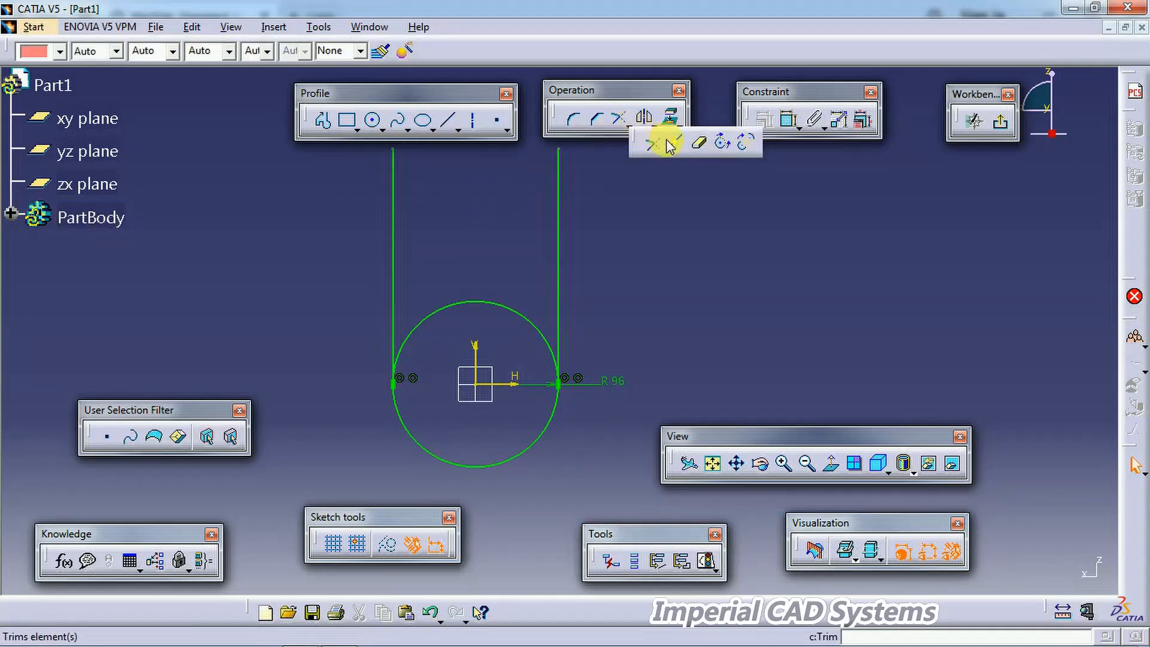
left_click(677, 141)
left_click(512, 316)
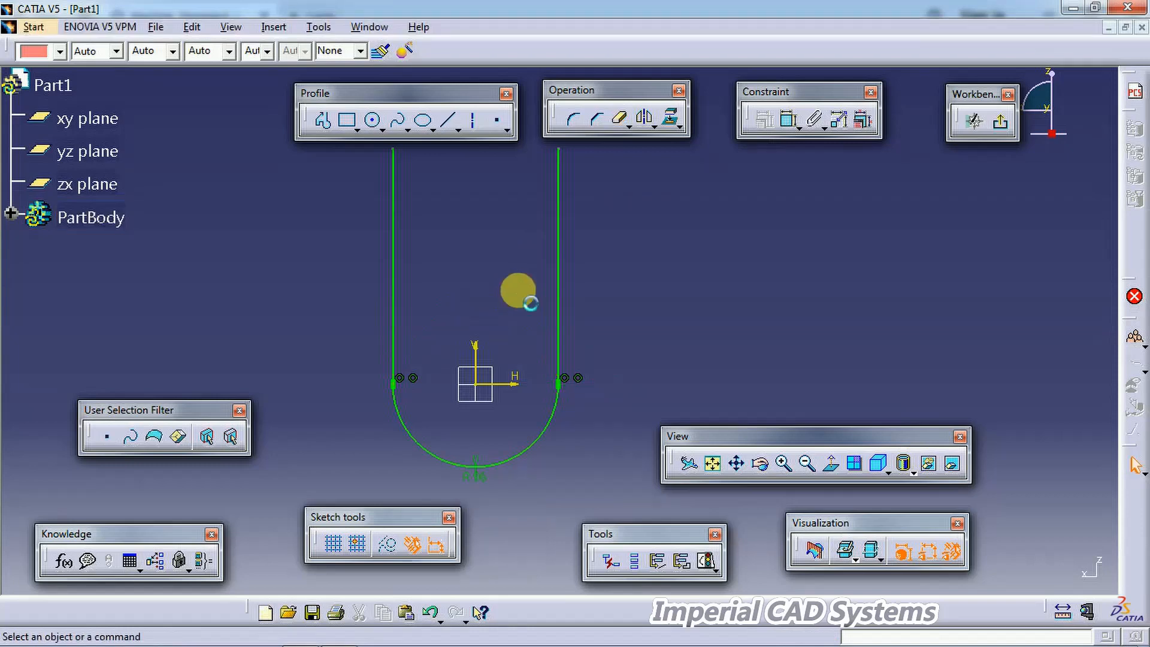
Step: Dimension the right line's height from its top end to the horizontal axis
mouse_move(506, 290)
middle_mouse_down()
mouse_move(514, 329)
mouse_move(544, 318)
middle_mouse_up()
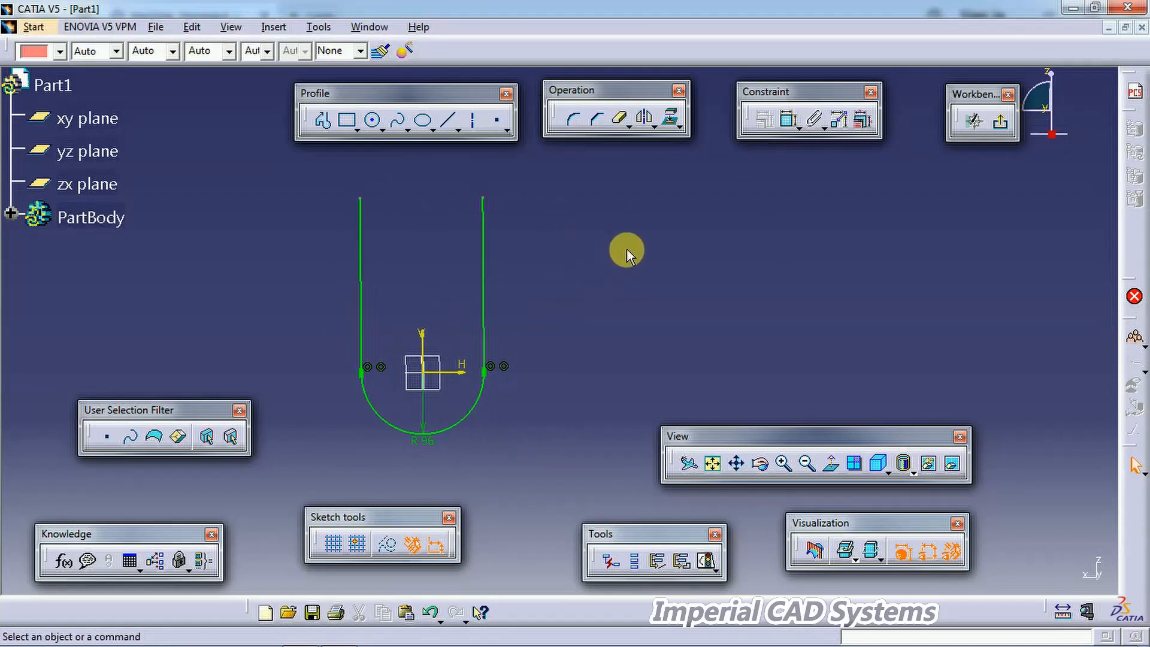
left_click(789, 120)
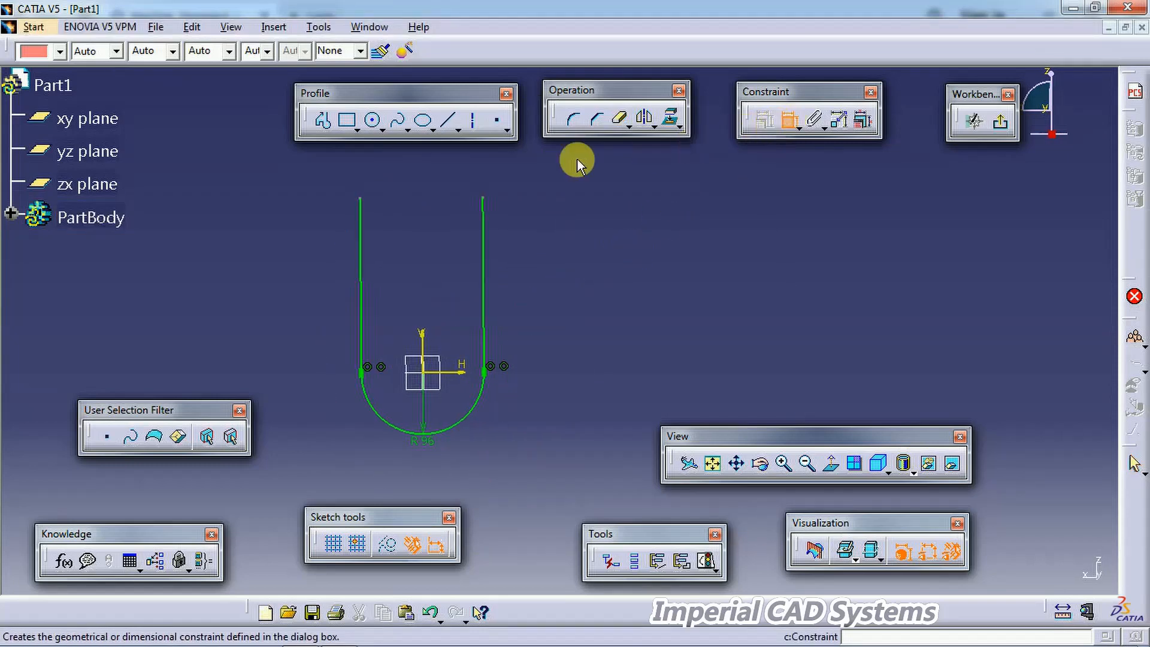
left_click(483, 196)
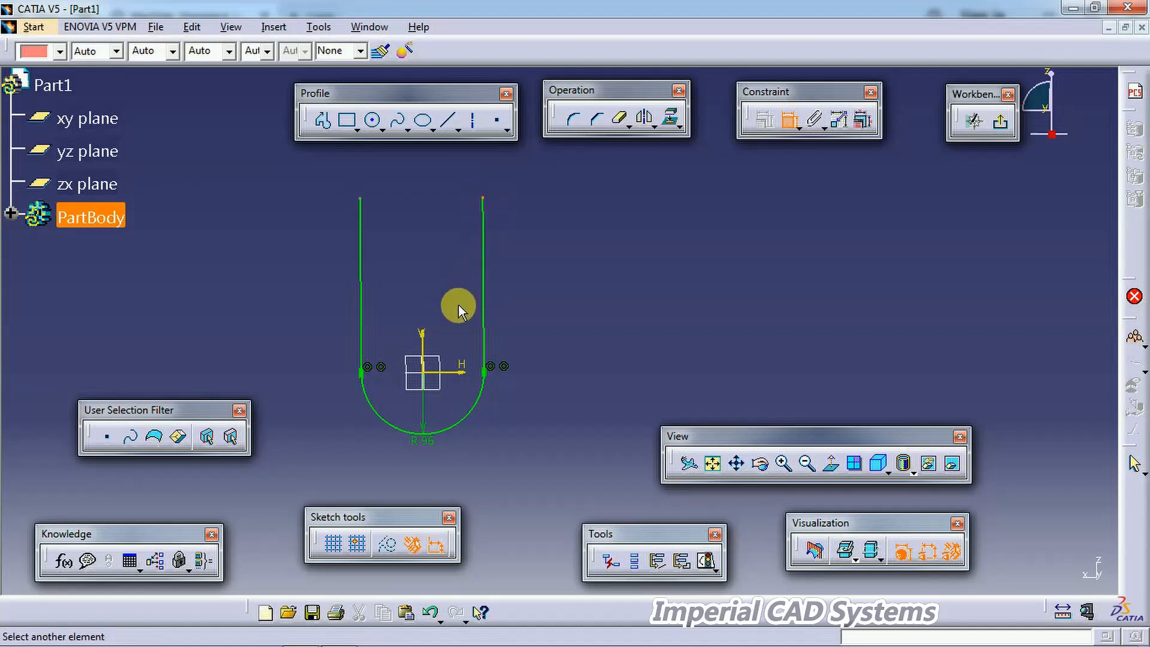
left_click(459, 370)
left_click(575, 297)
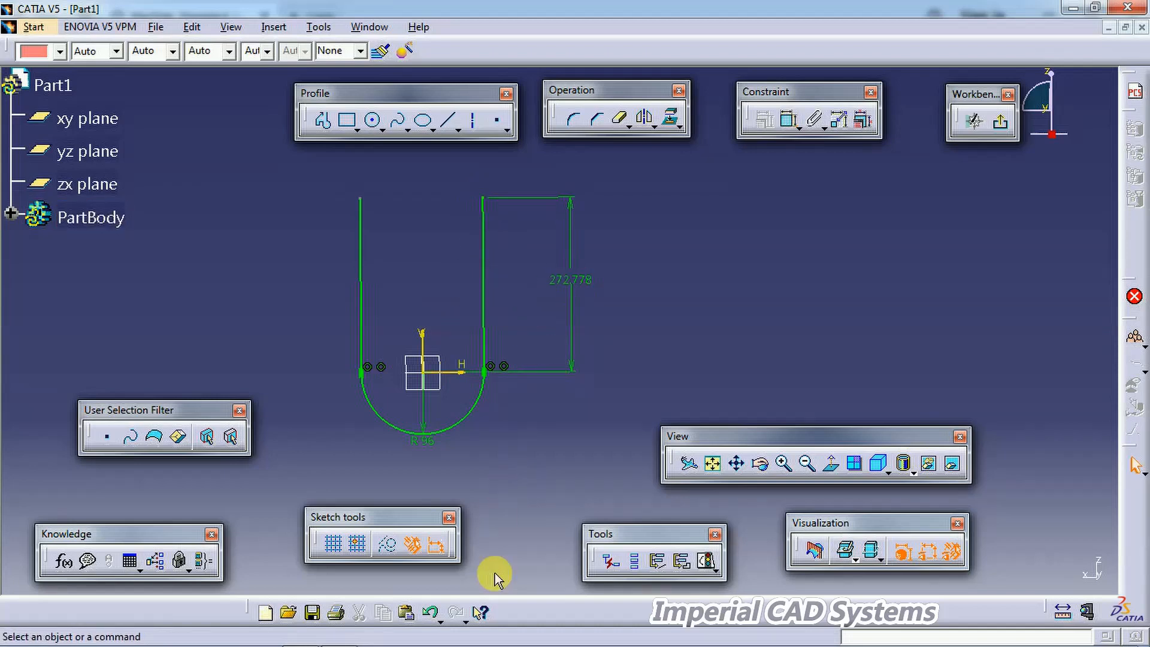
Step: Check the 408 and 192 heights on the drawing and set the right line's height dimension to 408-192
middle_click_drag(523, 479, 525, 428)
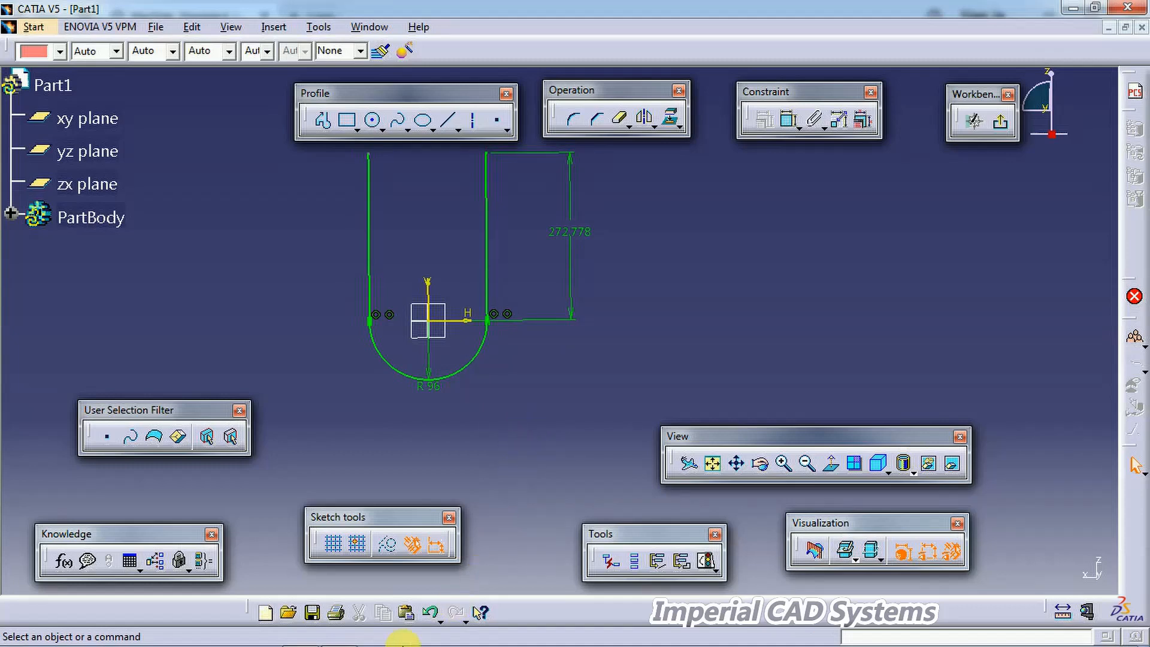
mouse_move(392, 643)
left_click(383, 548)
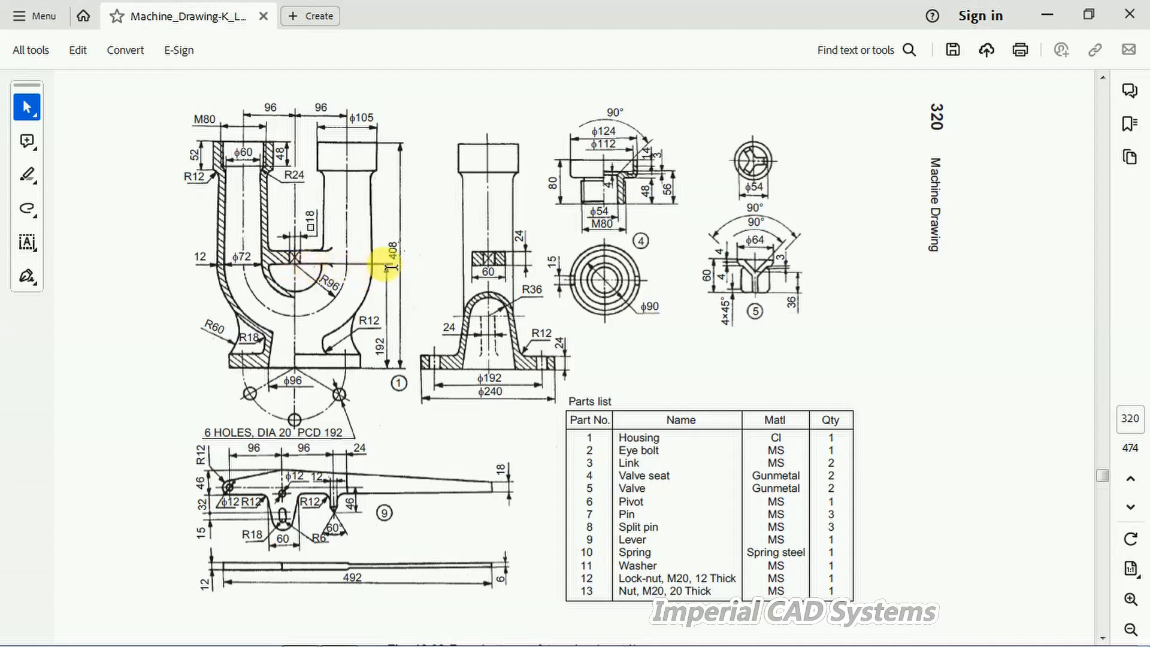
double_click(380, 347)
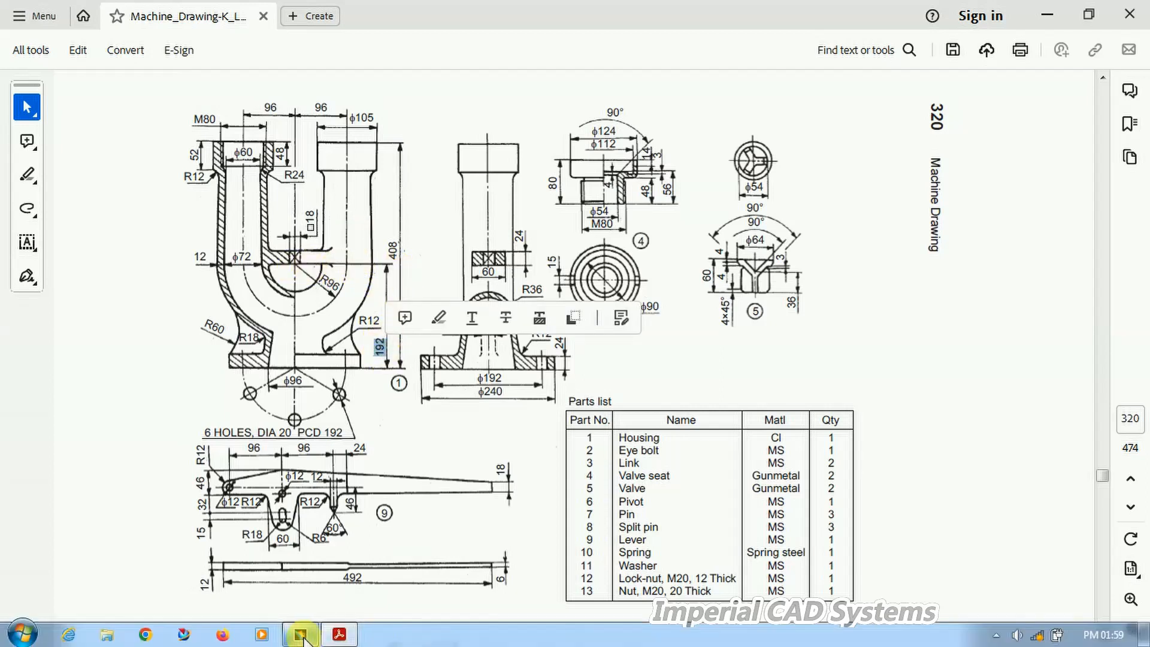
left_click(301, 634)
double_click(574, 241)
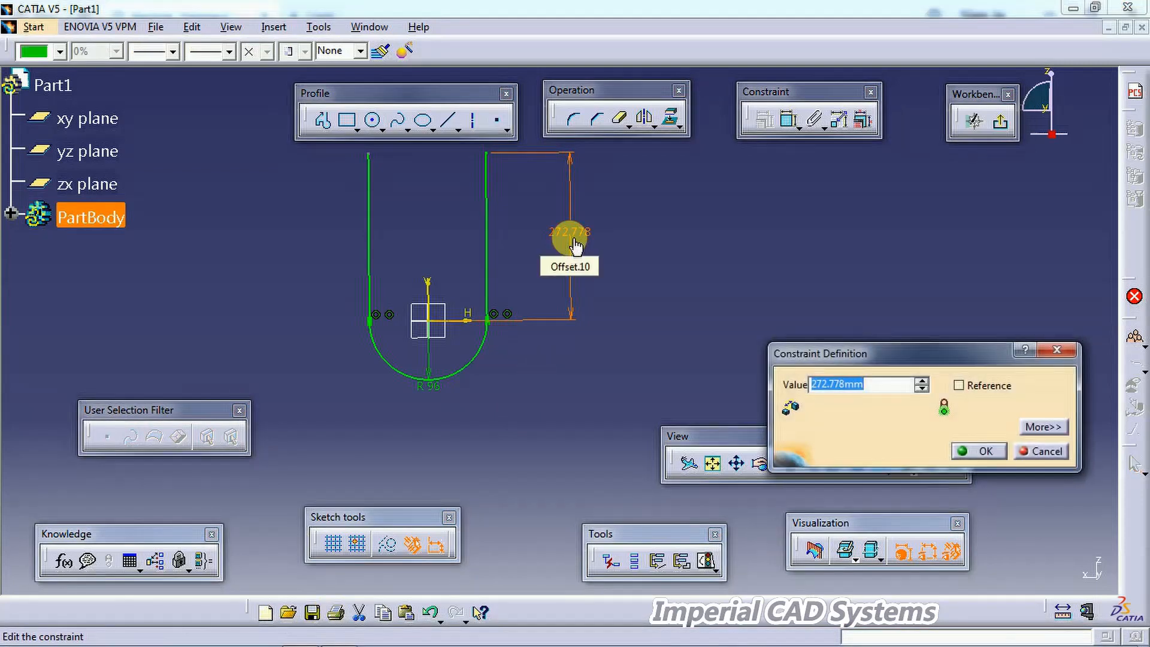
type("408-192")
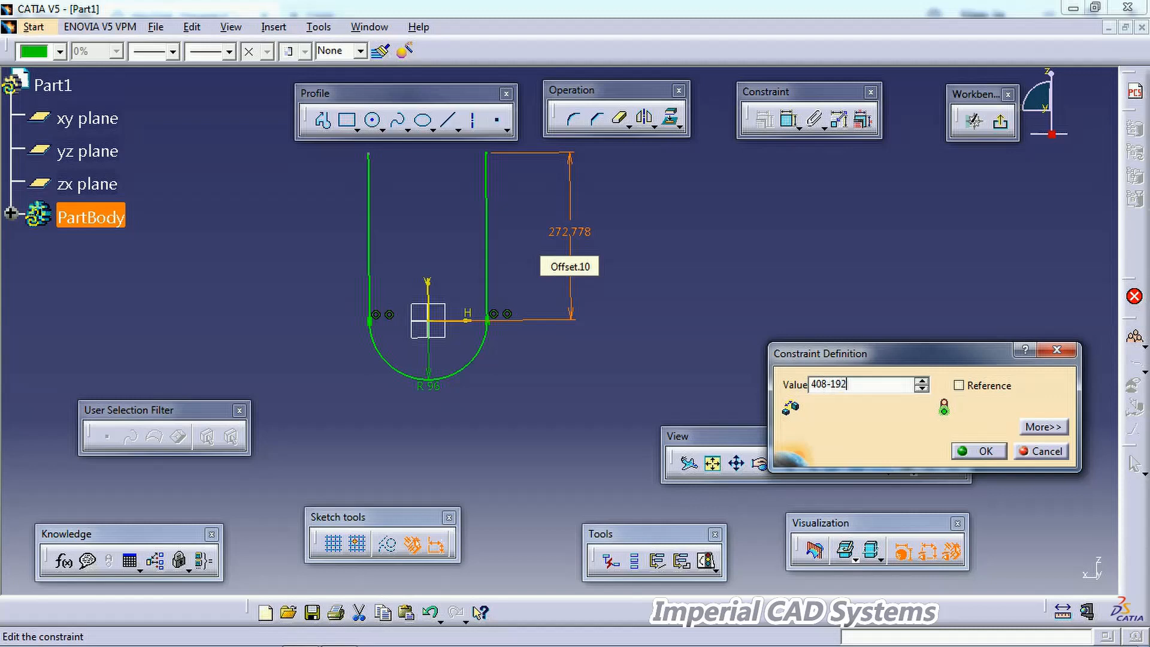
key("Return")
left_click(606, 233)
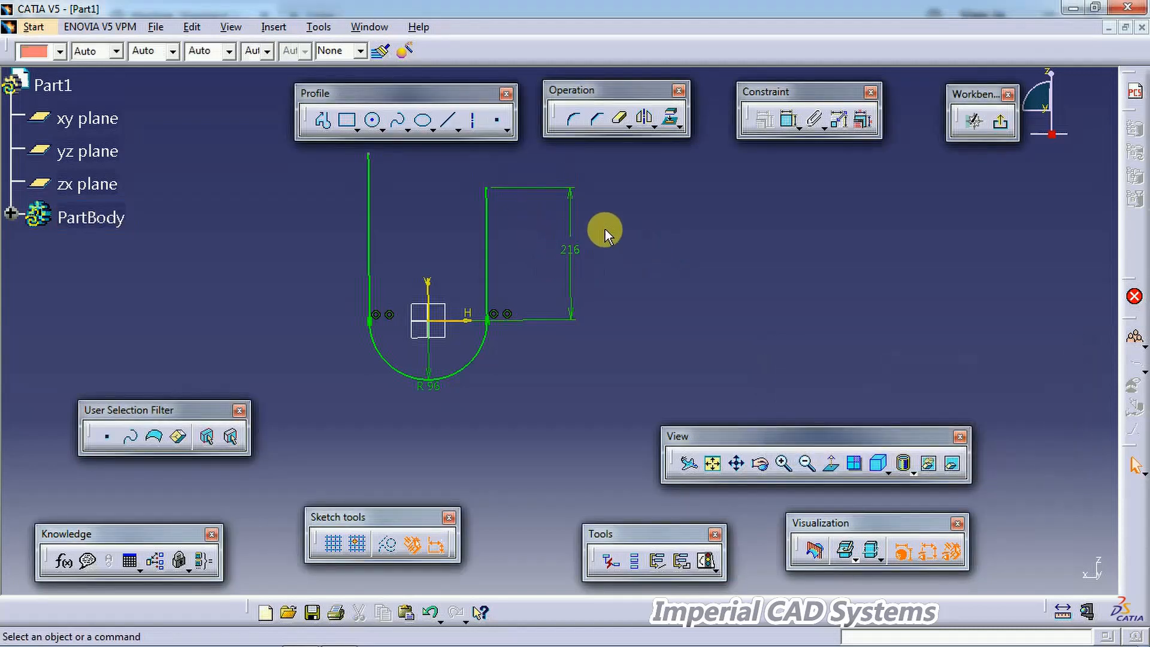
Step: Dimension the left vertical line's height and set it to 260
left_click(785, 122)
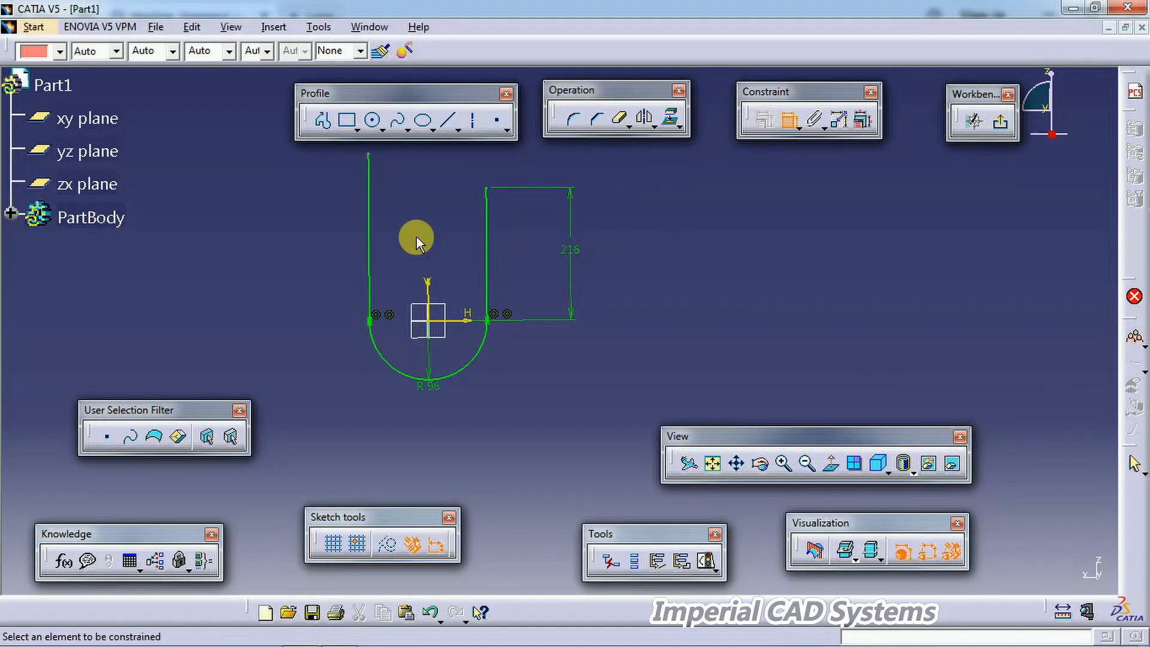
left_click(374, 250)
left_click(321, 243)
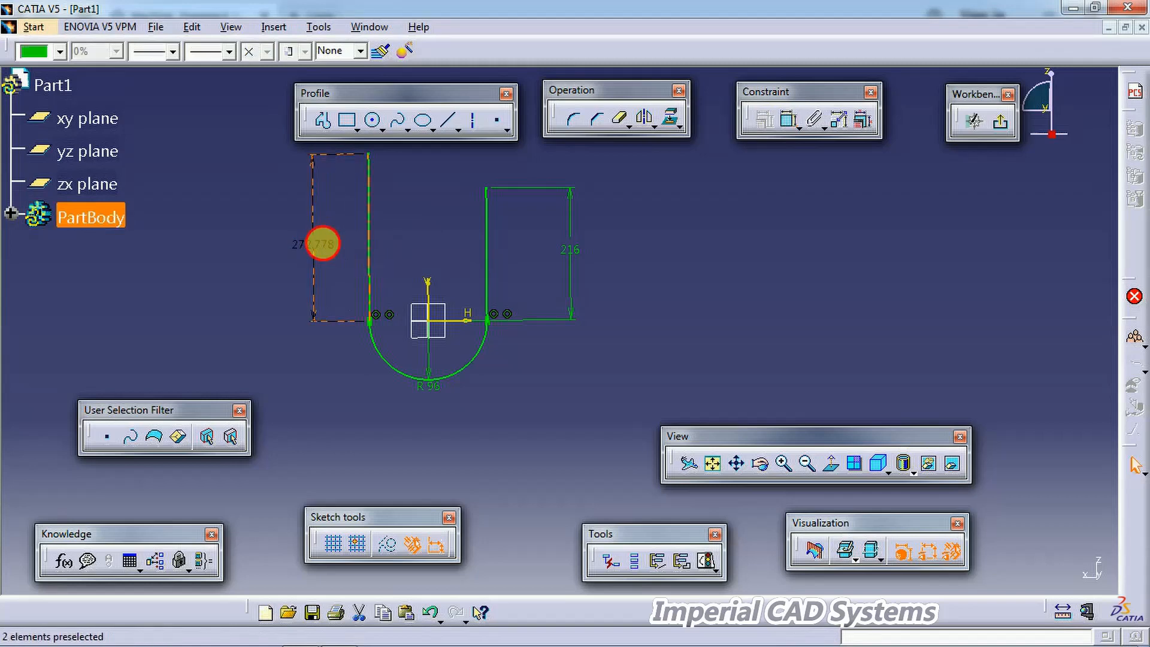
double_click(323, 243)
type("260")
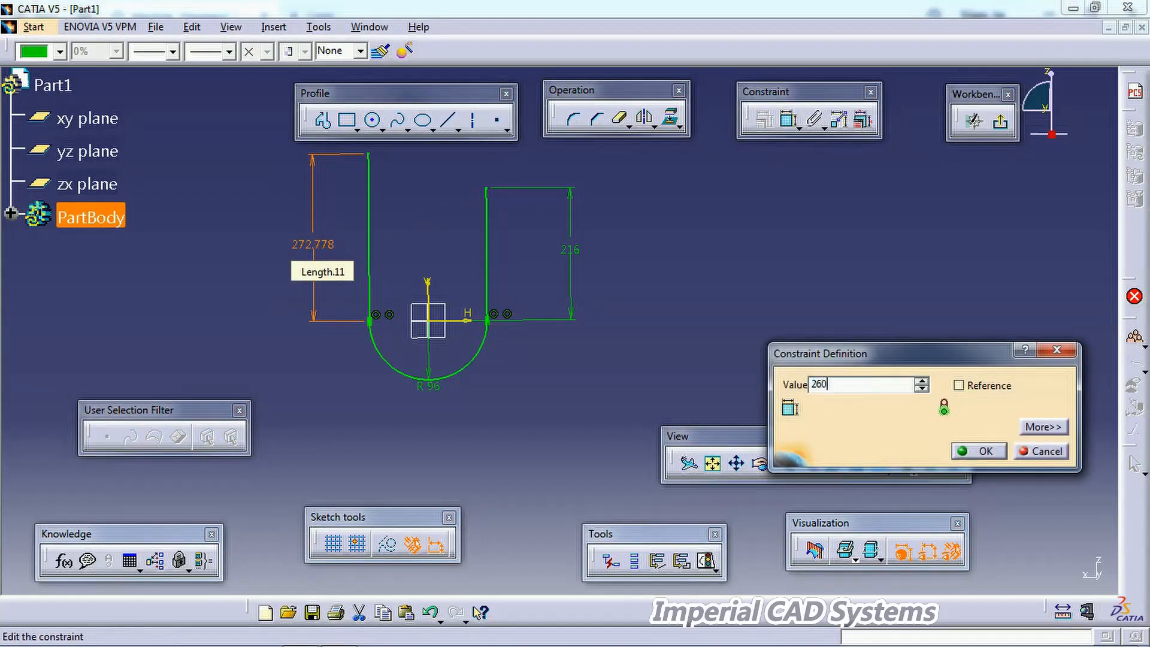
key("Return")
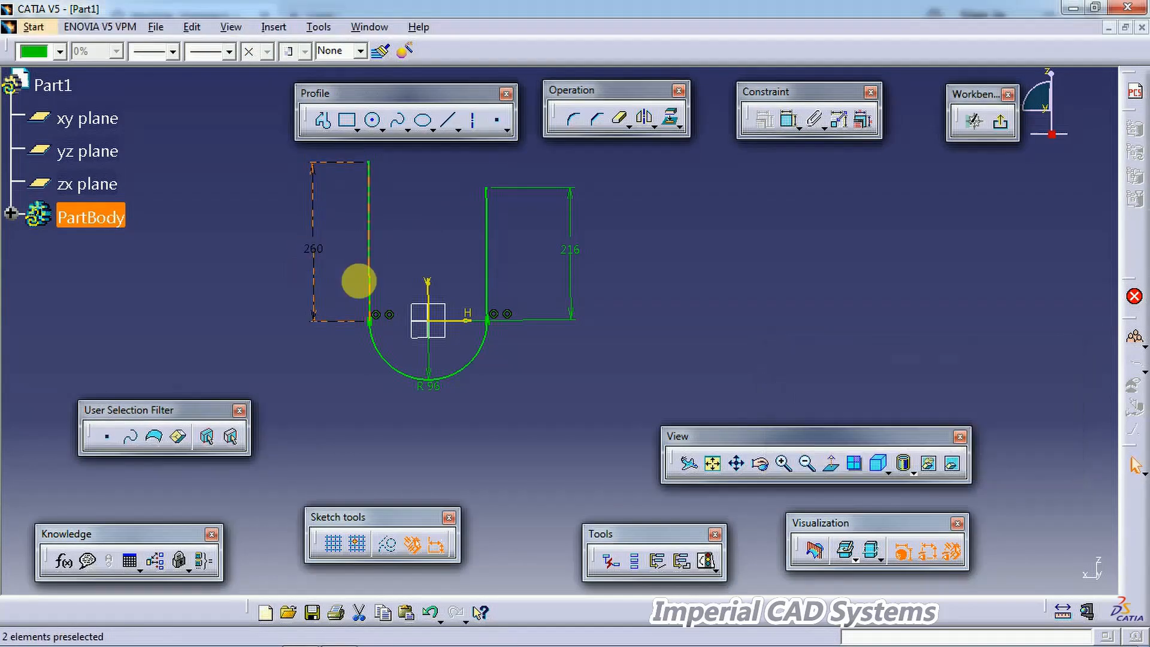
Step: Change the left line's height dimension to 216
double_click(321, 255)
type("216")
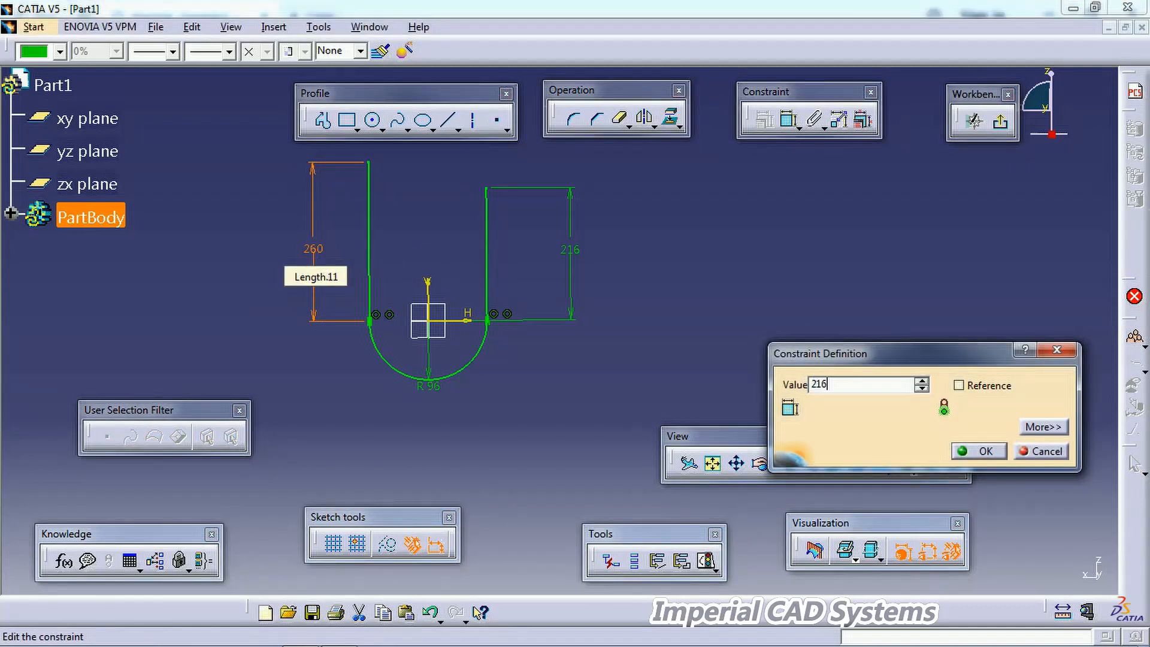
key("Return")
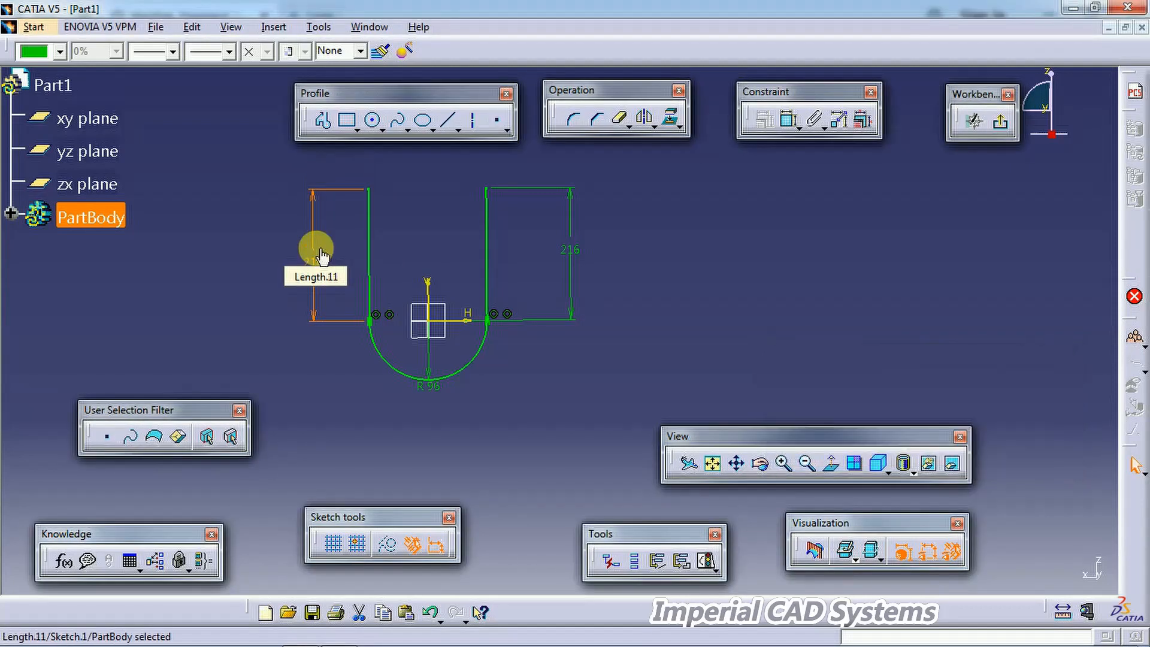
left_click(828, 464)
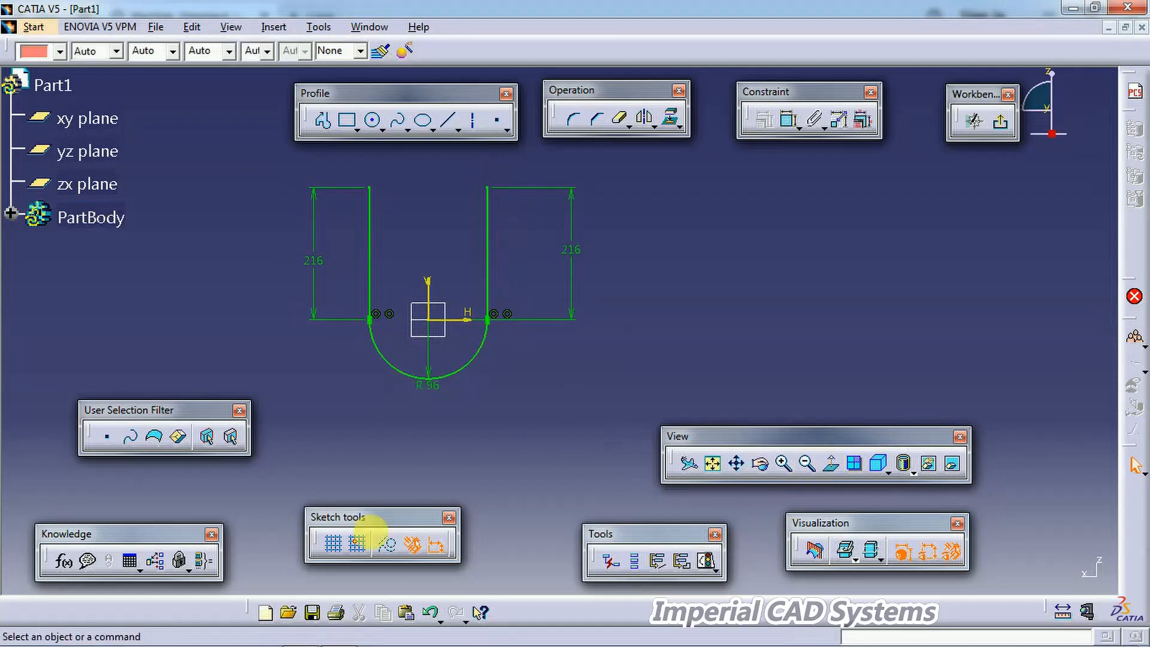
Step: Check the ϕ105 pipe diameter on the PDF drawing and return to the sketch
left_click(339, 634)
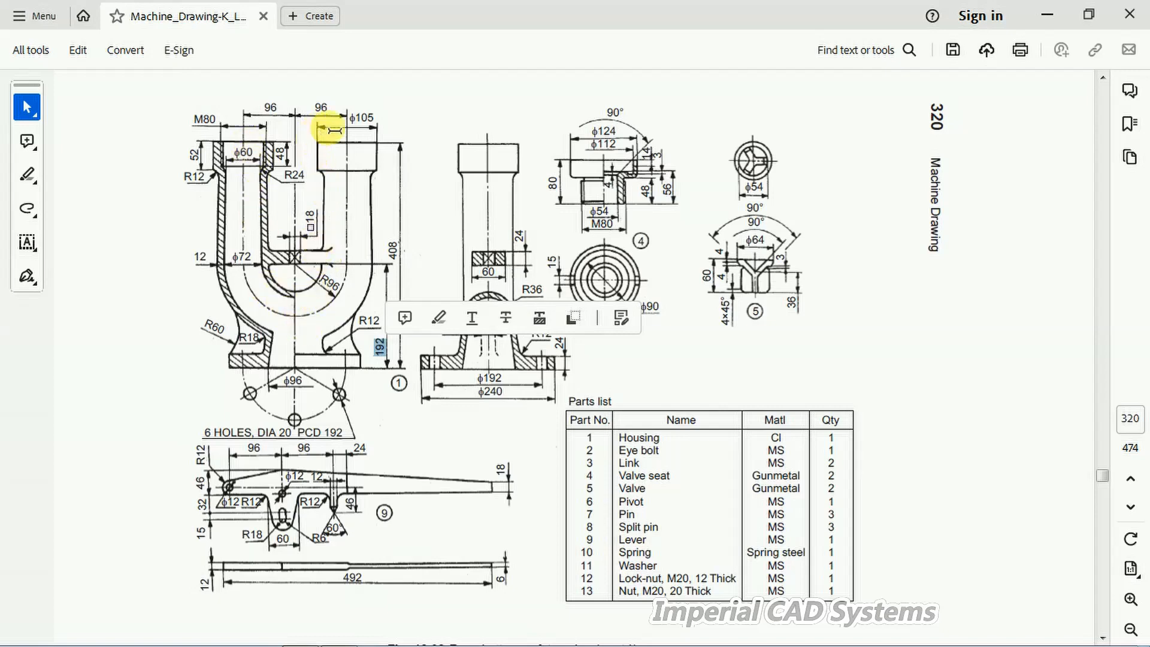
double_click(363, 117)
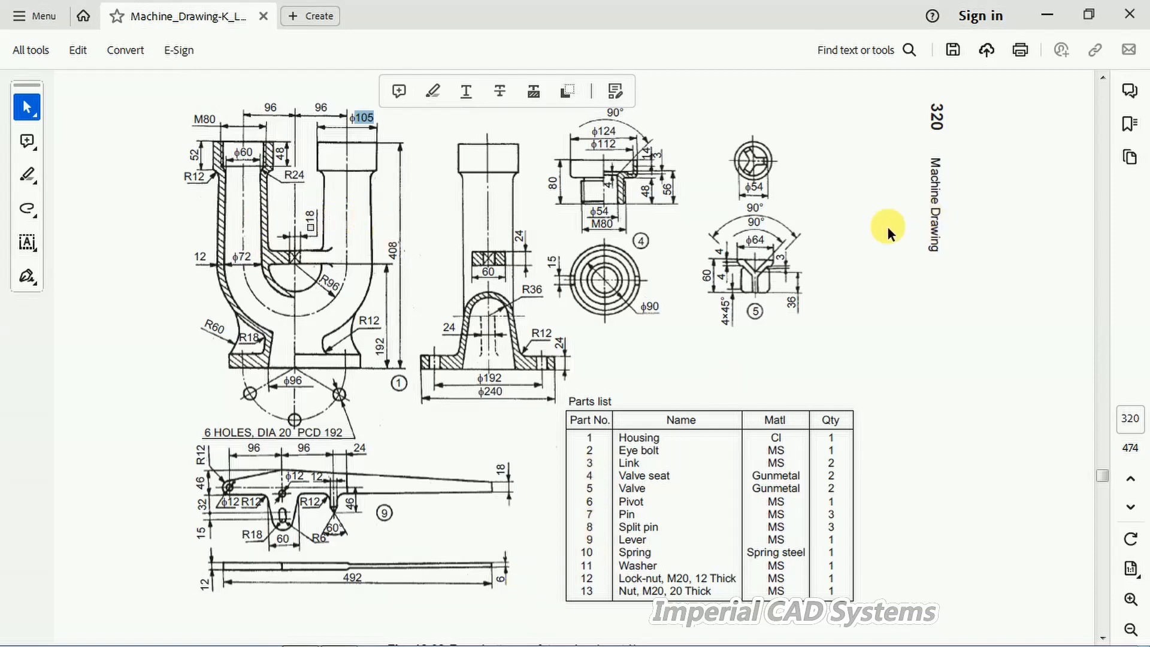
left_click(300, 633)
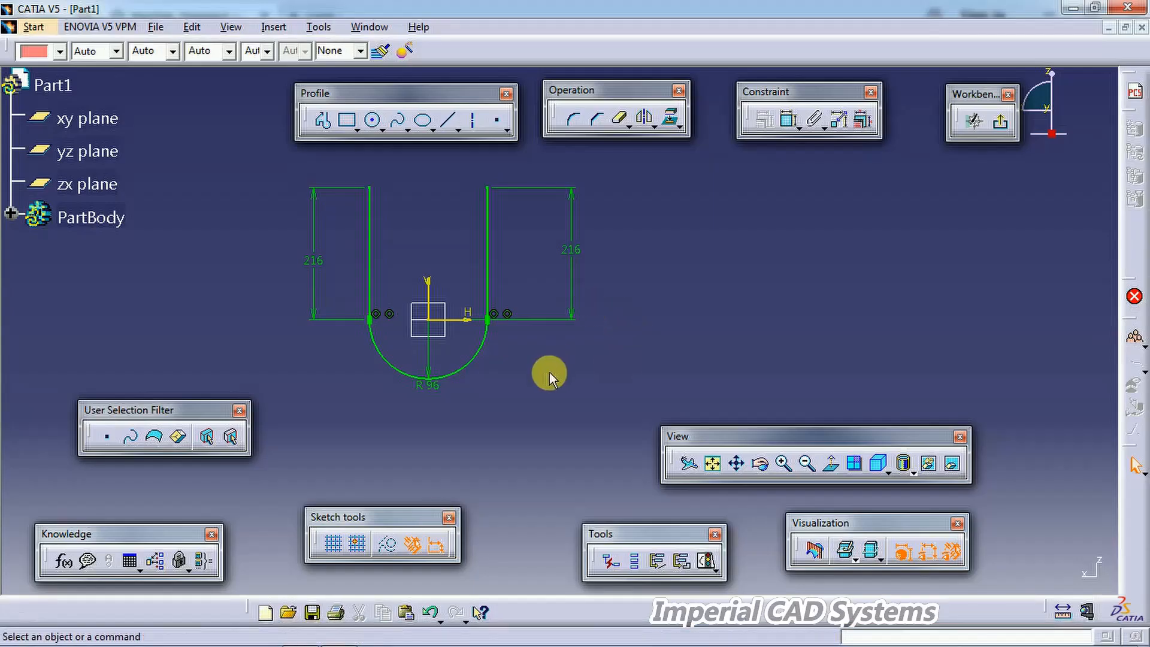
Step: Leave the sketcher and create a plane normal to the U-profile curve at the top end of its right line
left_click(1008, 122)
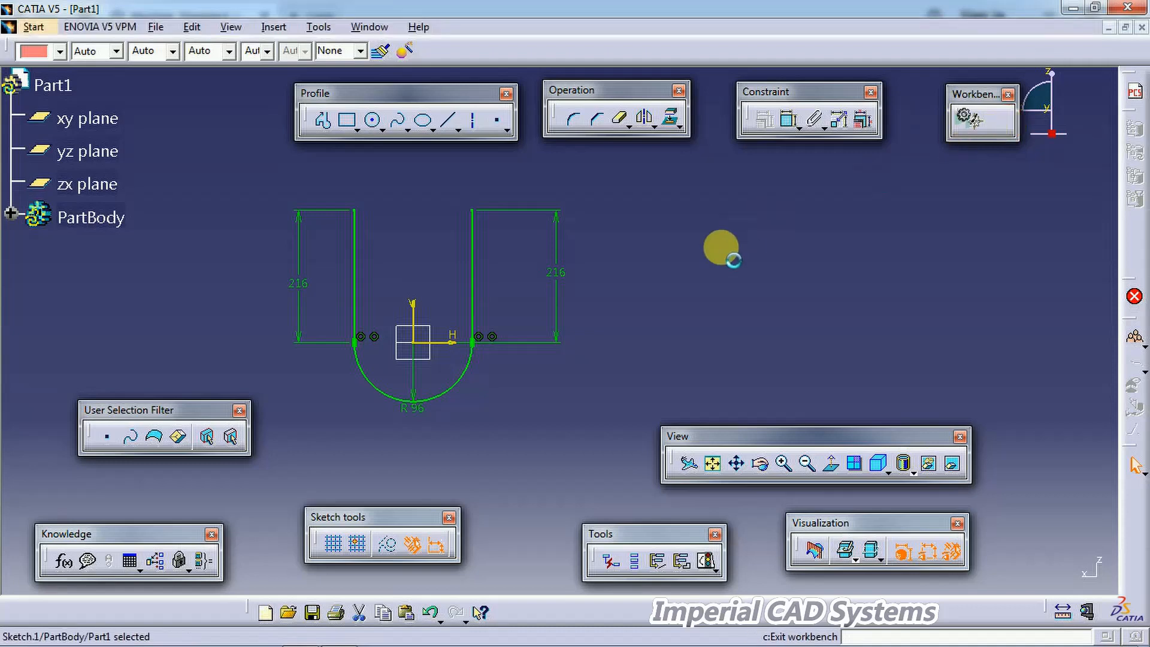
left_click(695, 264)
mouse_move(664, 300)
middle_mouse_down()
mouse_move(605, 346)
mouse_move(588, 320)
middle_mouse_up()
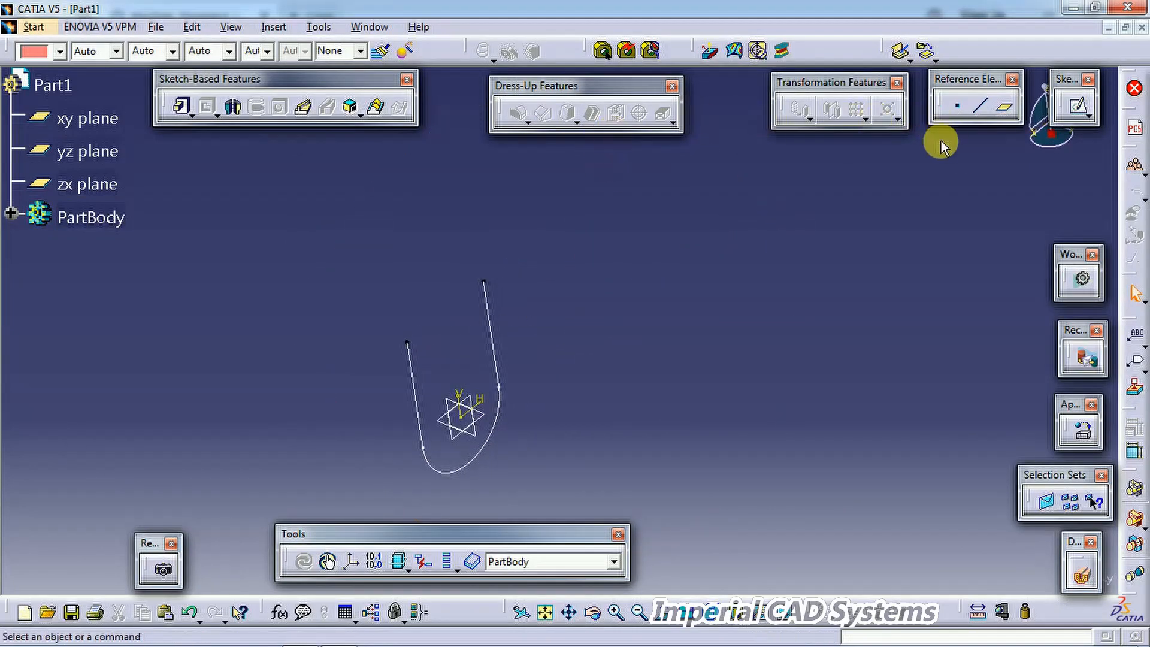
left_click(1011, 110)
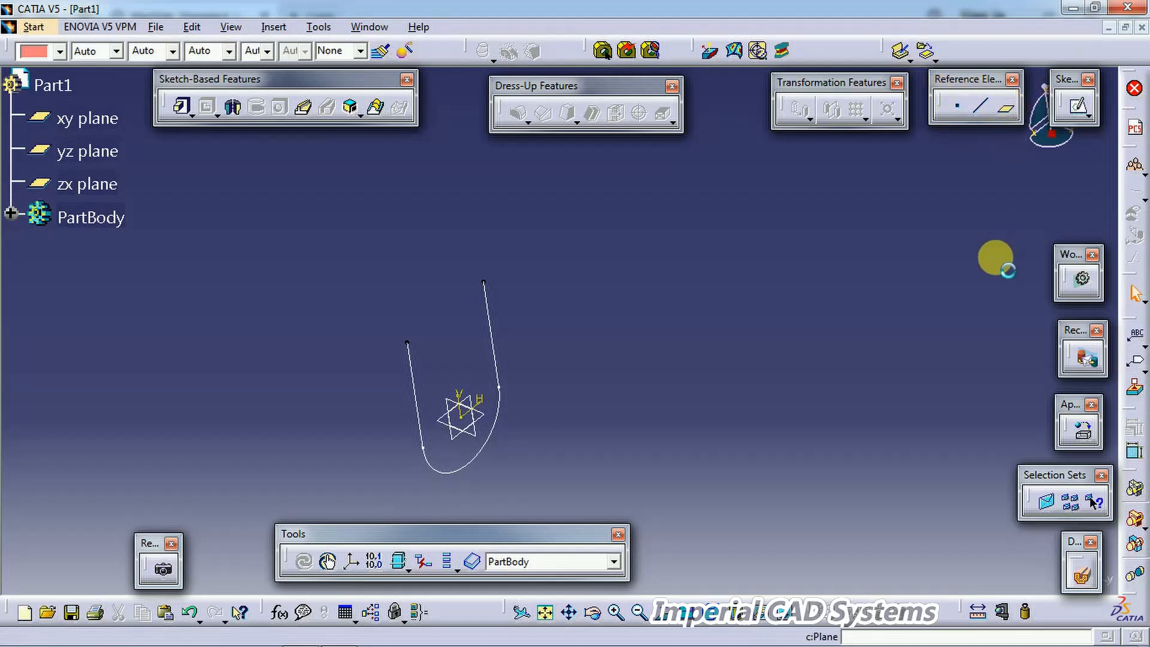
left_click(950, 196)
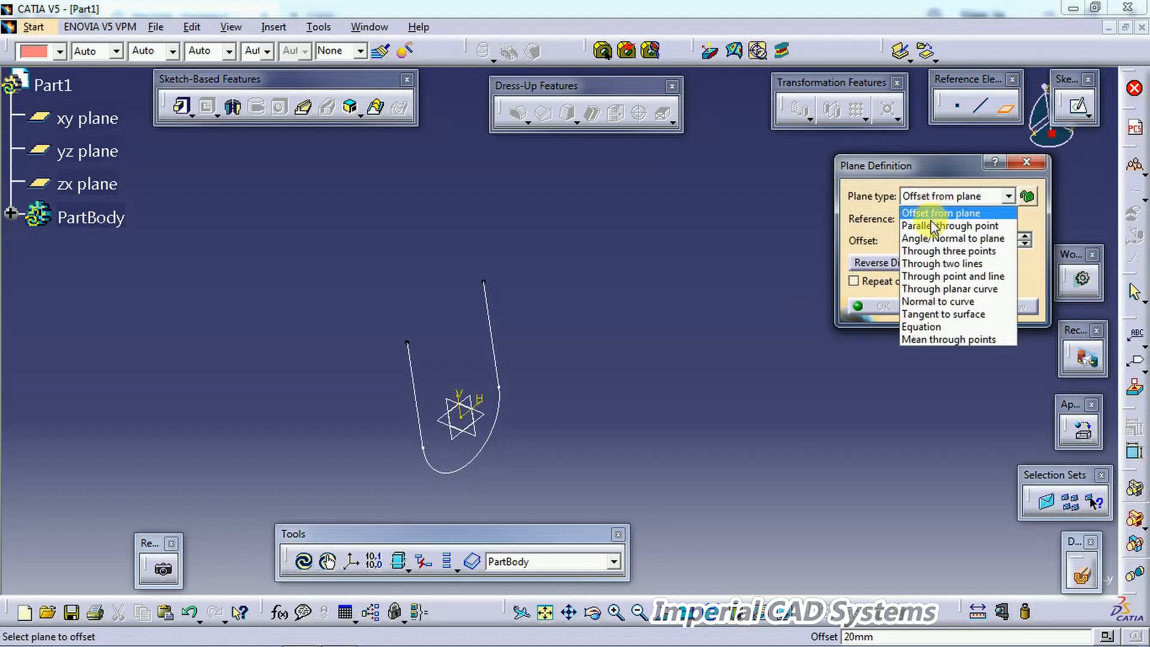
left_click(931, 306)
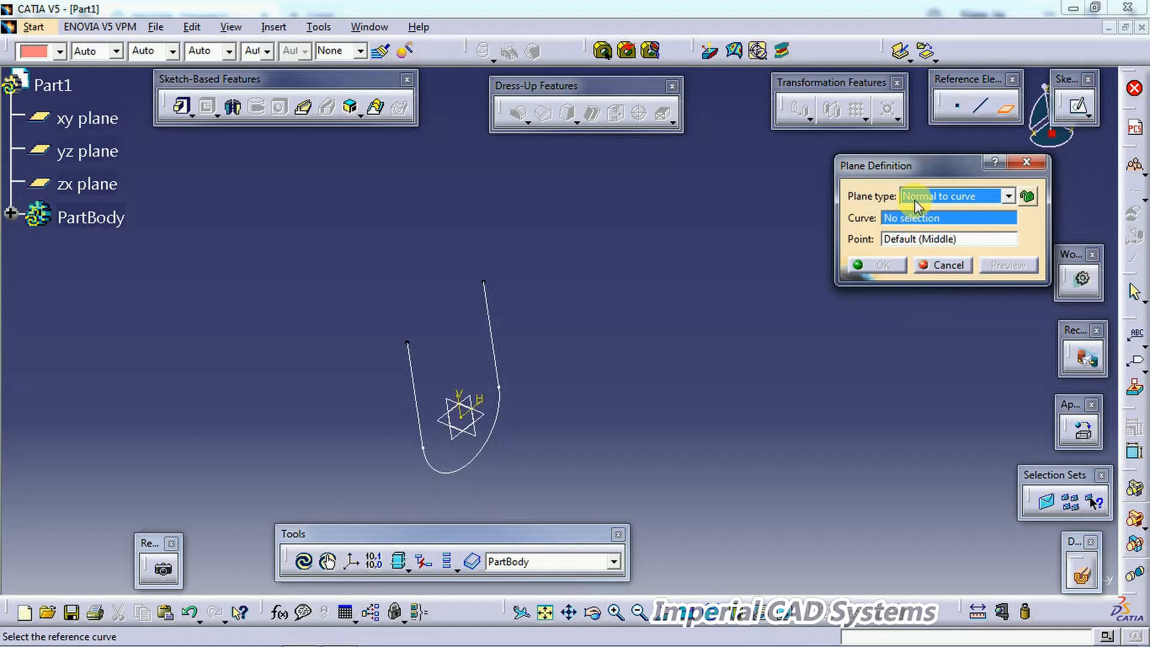
left_click(494, 333)
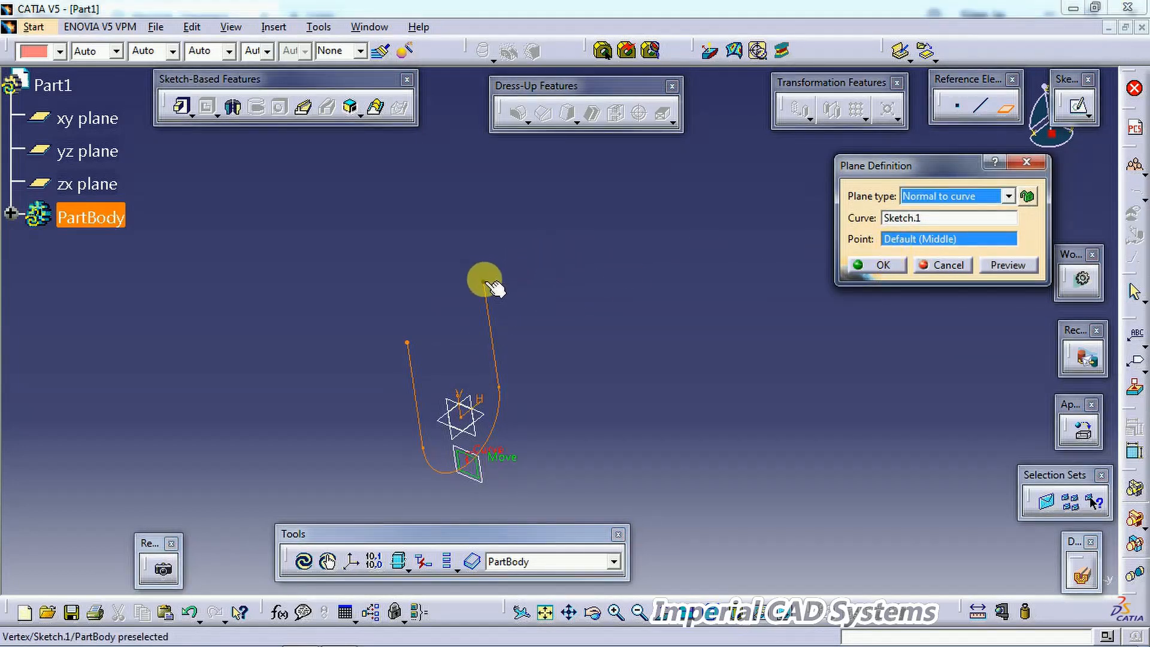
left_click(490, 285)
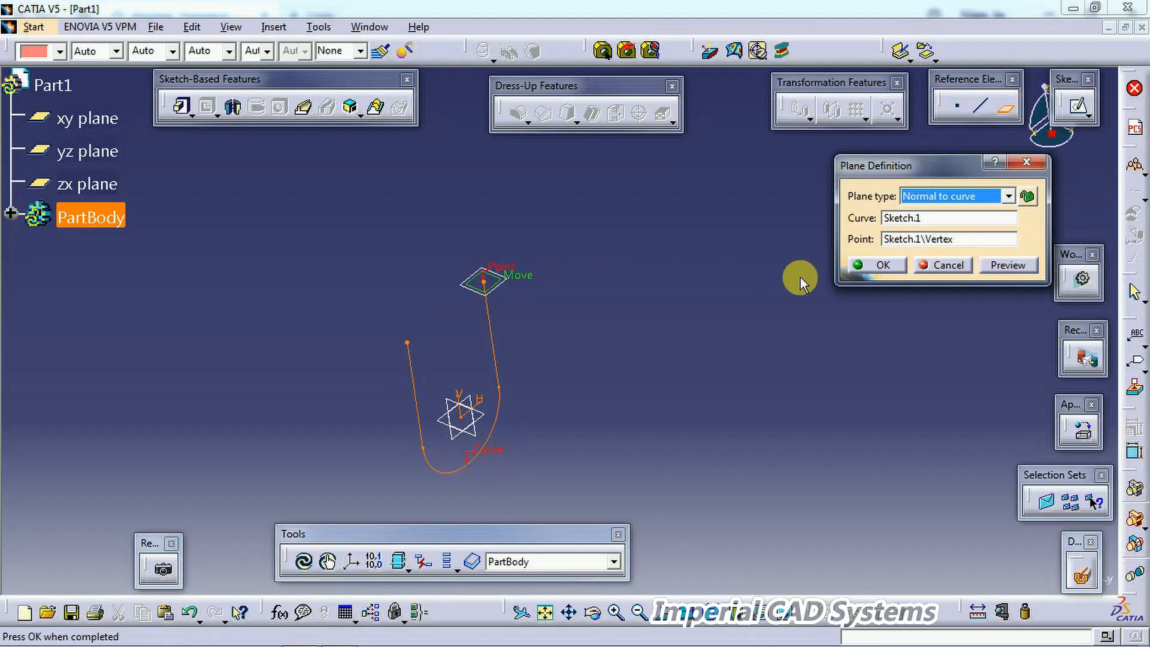
left_click(883, 264)
Step: Open a sketch on the new plane and draw a circle near the projected curve end point
middle_click_drag(665, 246, 635, 301)
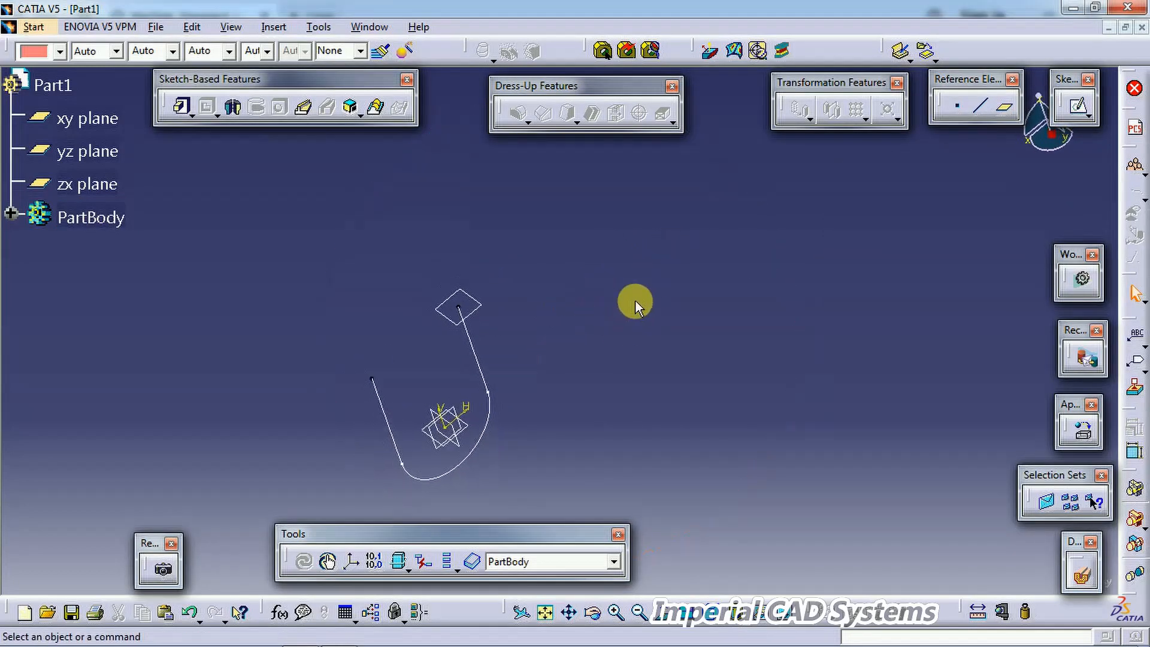
left_click(489, 313)
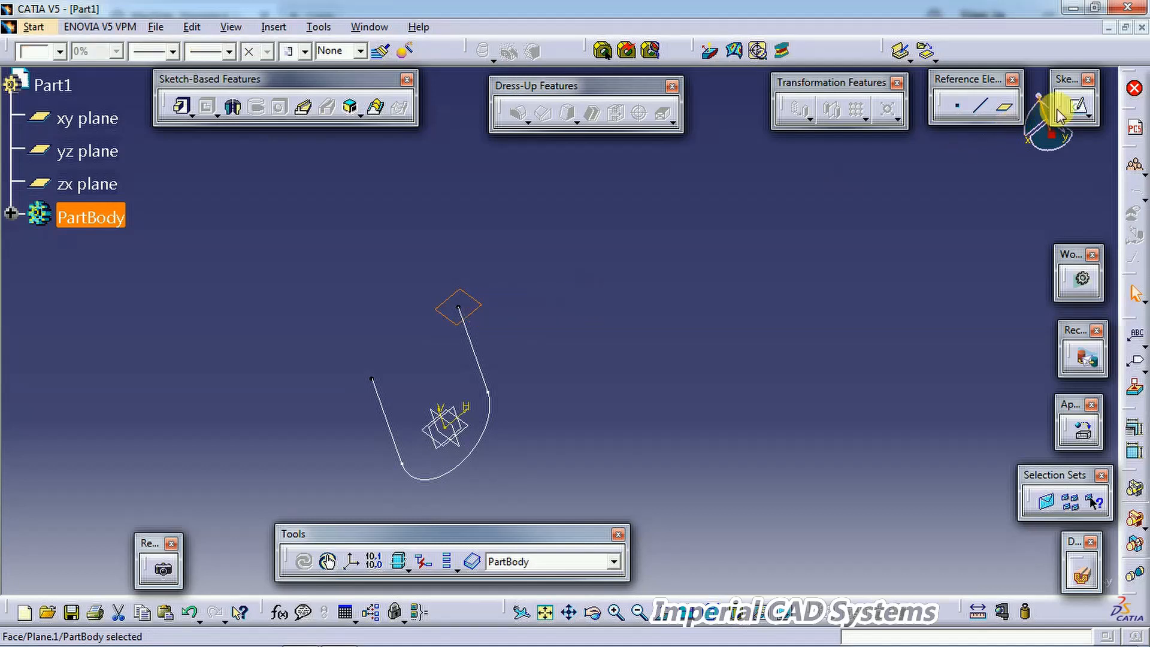
left_click(1081, 108)
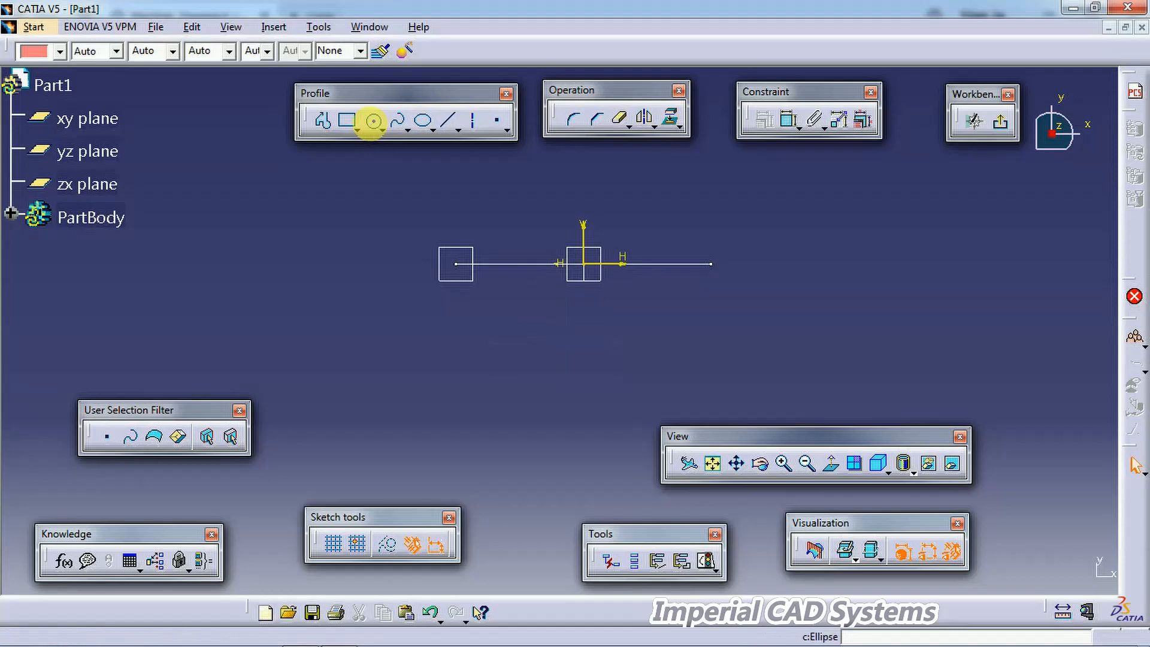
left_click(373, 121)
left_click(446, 264)
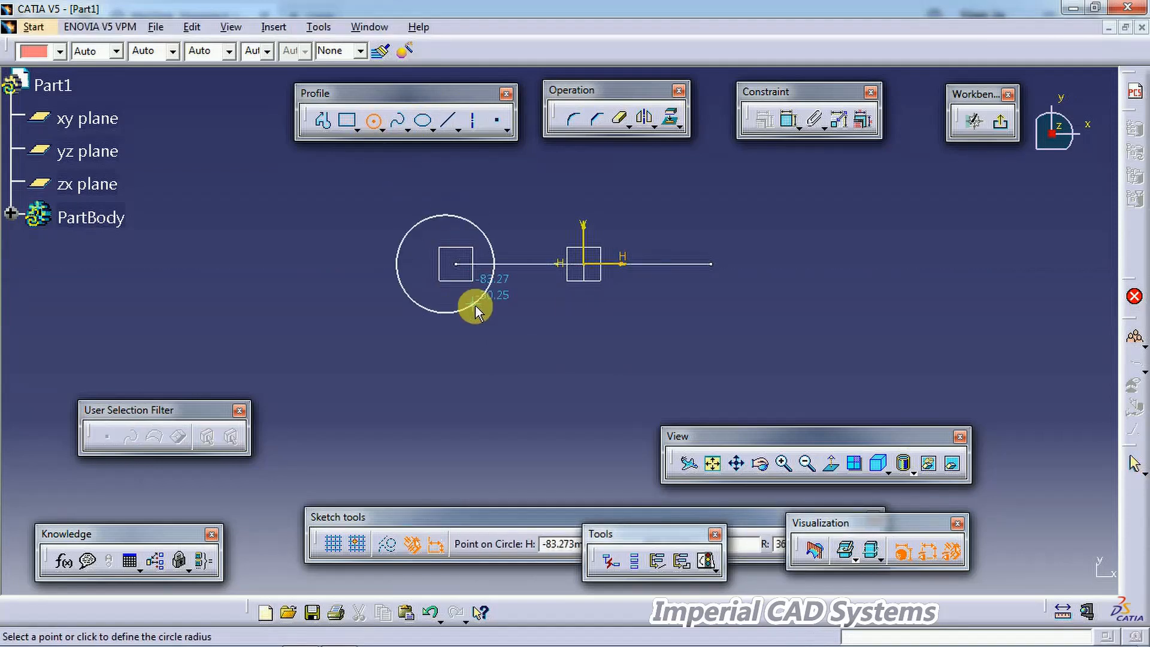
left_click(473, 304)
Step: Dimension the circle's diameter and set it to 96
left_click(785, 120)
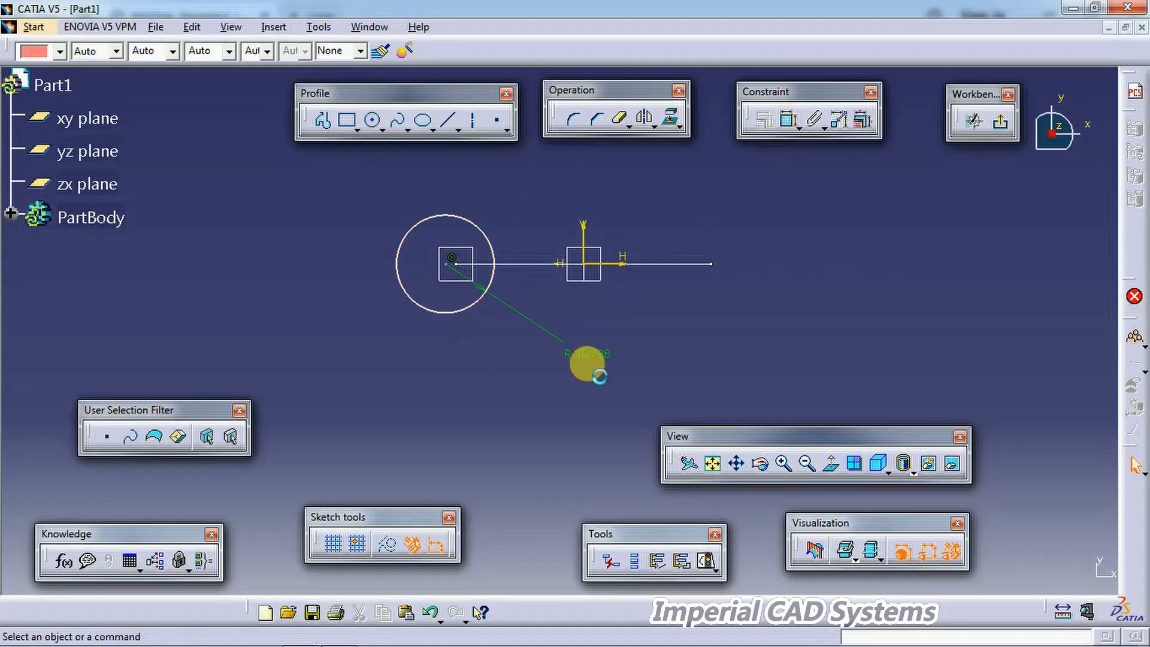
double_click(592, 354)
left_click(857, 426)
left_click(861, 456)
double_click(886, 384)
type("9")
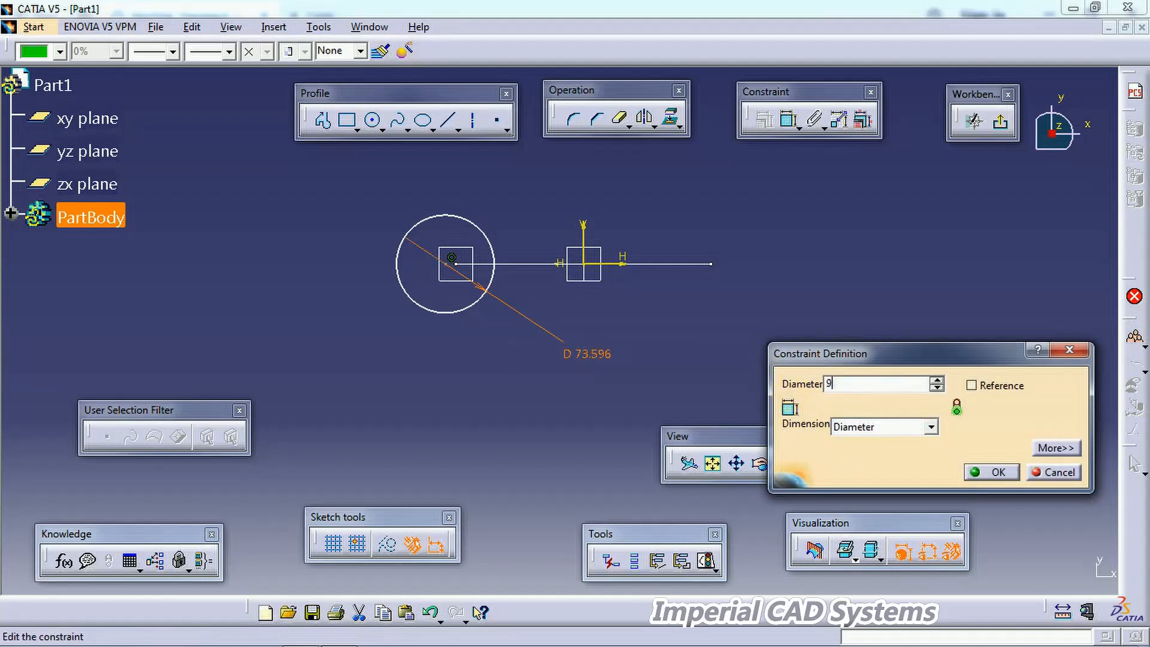
type("6mm")
key("Return")
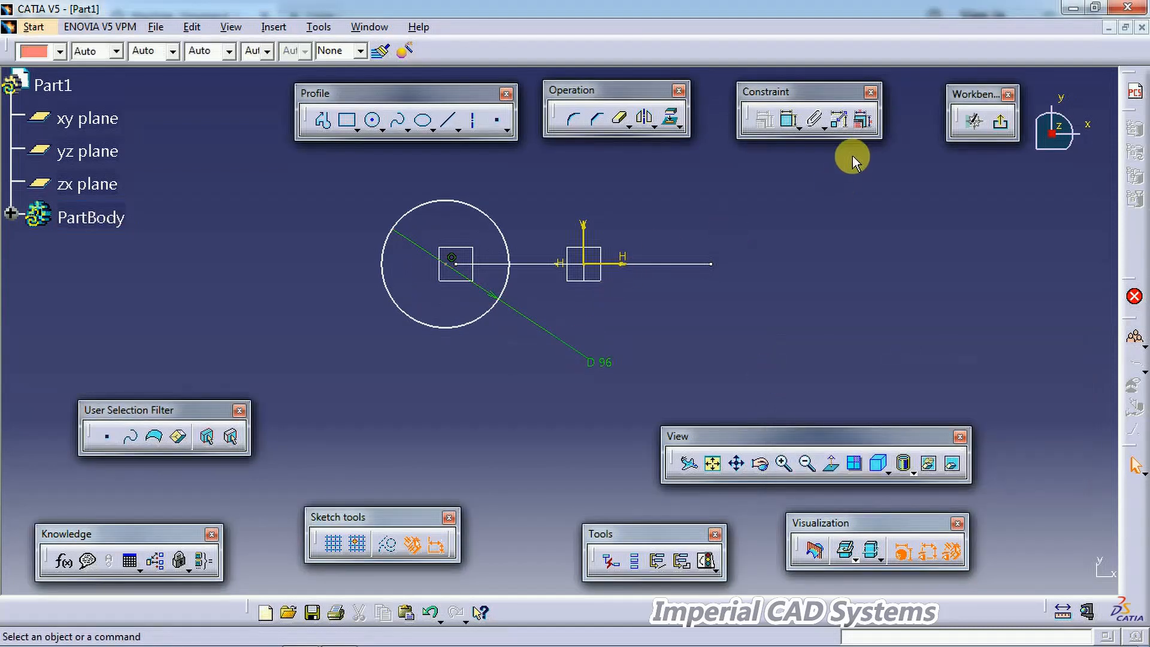
Step: Make the circle's centre coincident with the curve's end point and exit the sketcher
left_click(788, 121)
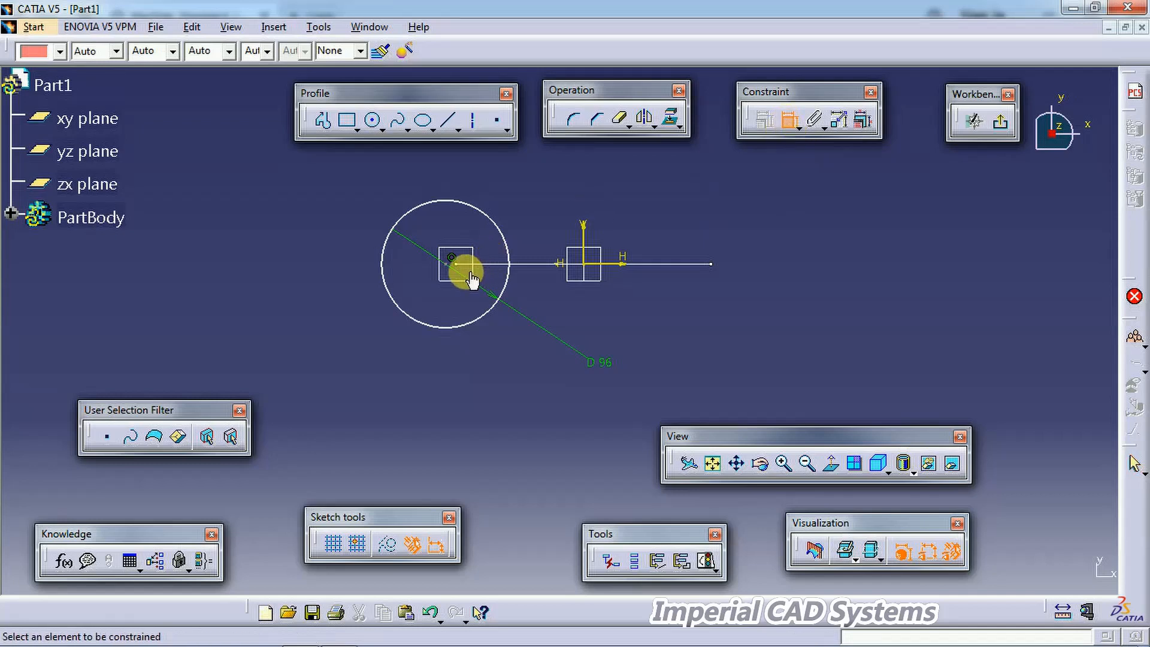
left_click(456, 266)
left_click(446, 265)
right_click(526, 172)
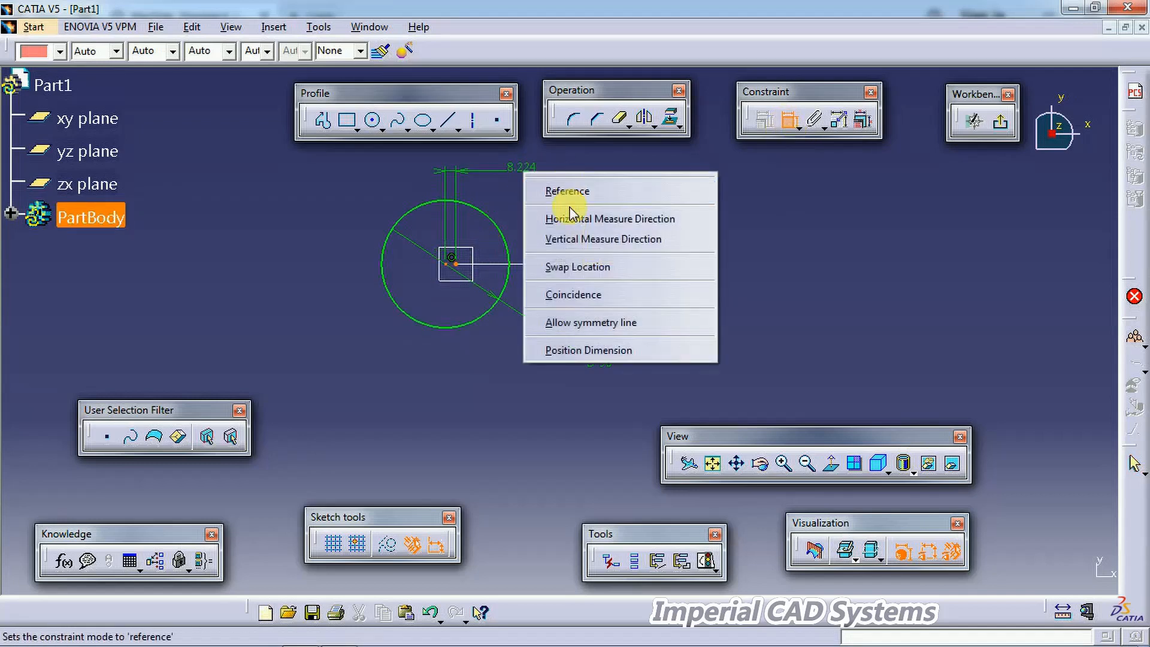
left_click(573, 294)
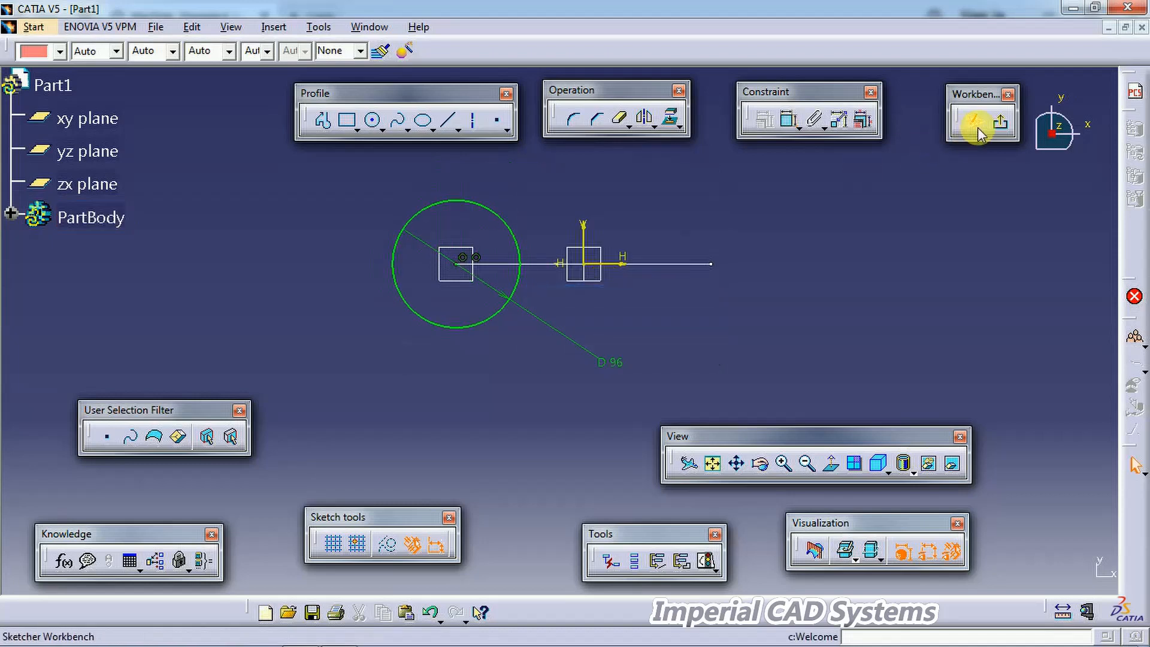
left_click(1000, 122)
Step: Create a Rib sweeping the 96 diameter circle sketch along the U-shaped sketch as centre curve
mouse_move(707, 302)
middle_mouse_down()
mouse_move(654, 308)
mouse_move(637, 467)
mouse_move(514, 361)
mouse_move(545, 365)
mouse_move(489, 309)
mouse_move(485, 276)
middle_mouse_up()
left_click(473, 189)
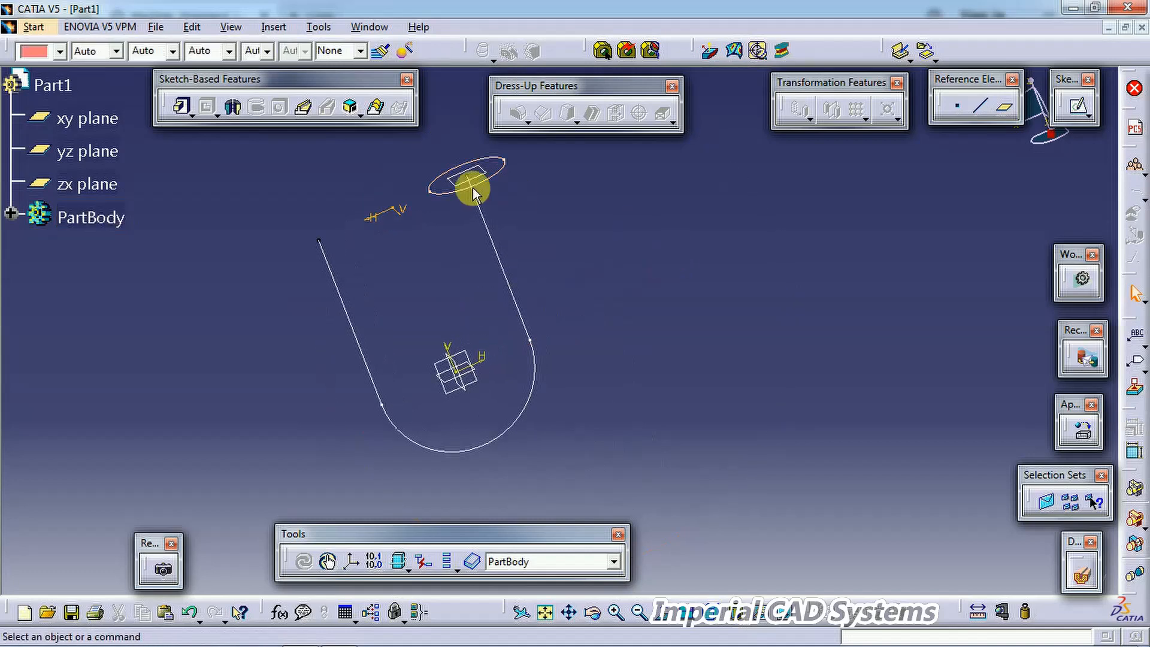
left_click(303, 112)
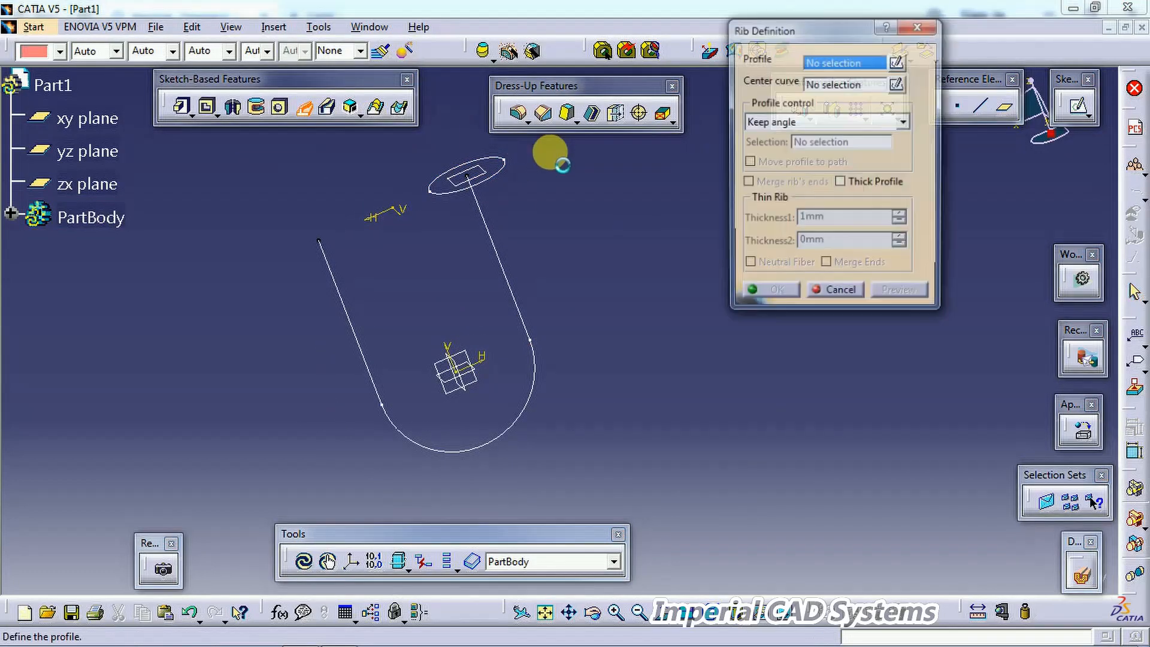
left_click(502, 167)
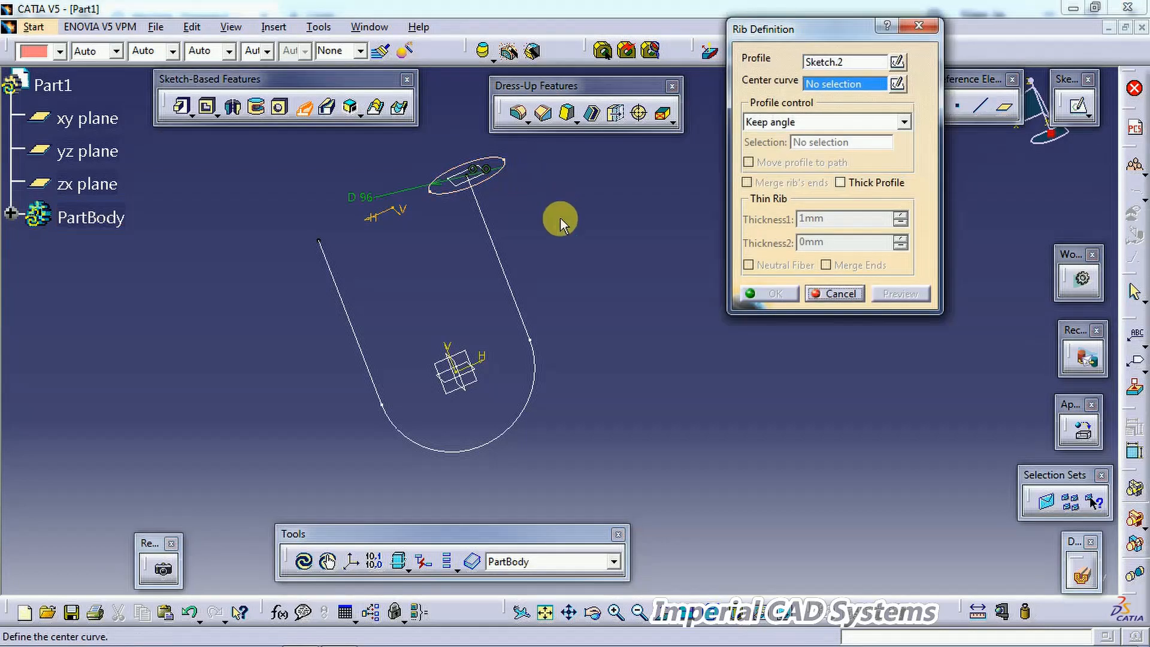
left_click(495, 252)
left_click(787, 292)
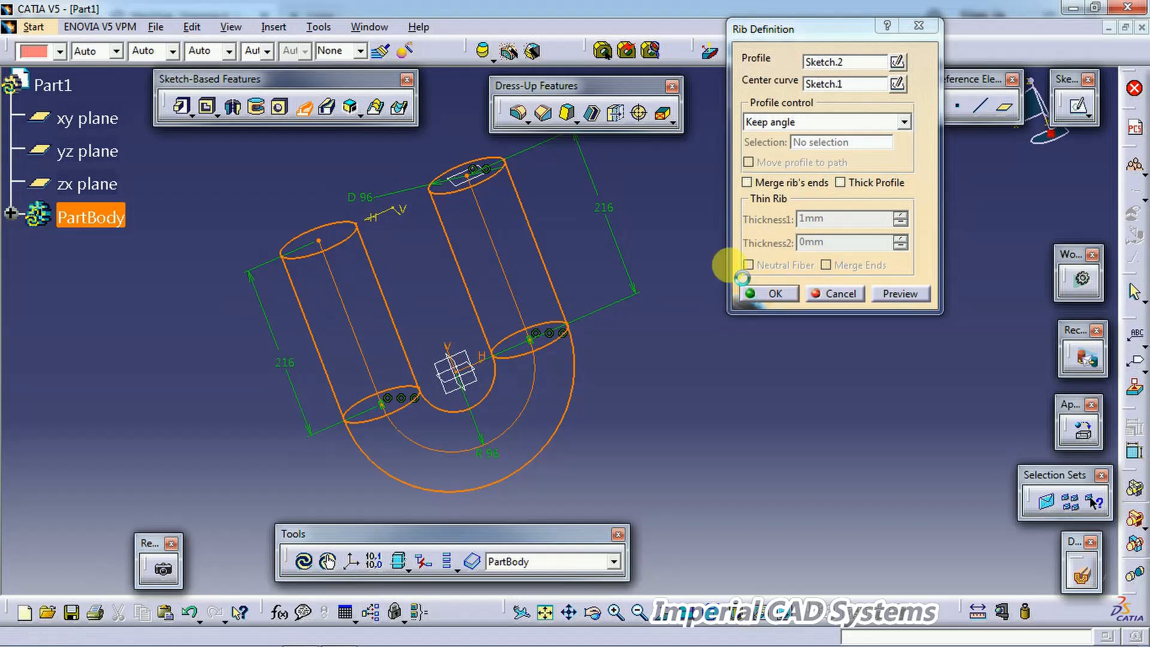
middle_click_drag(706, 254, 611, 341)
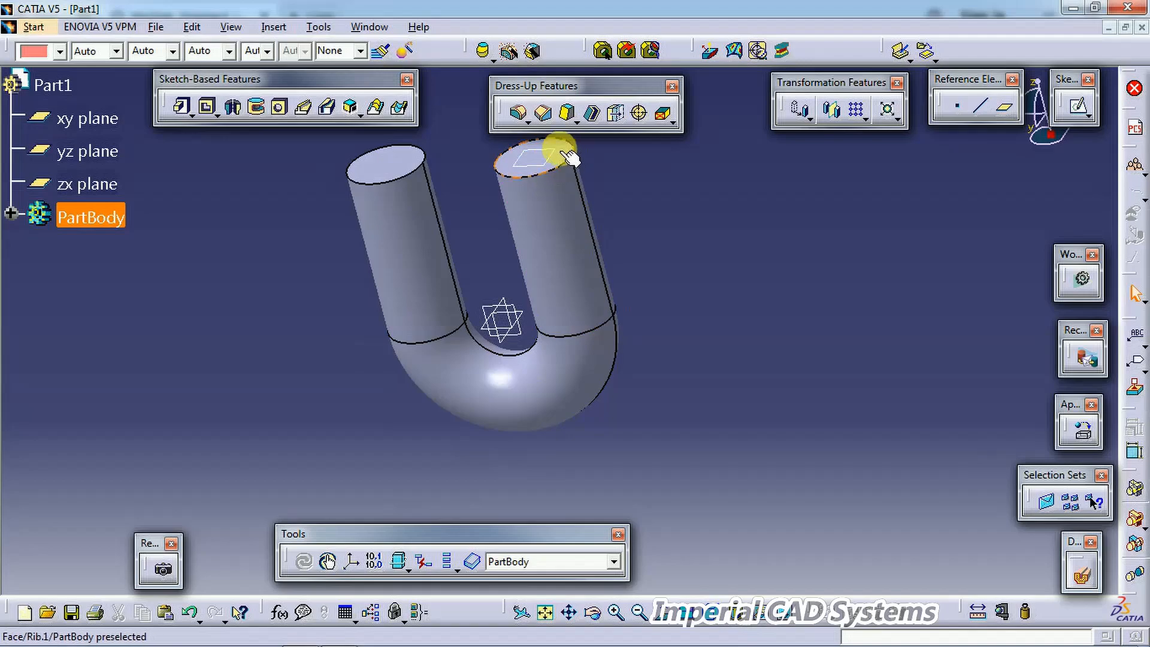
Step: Compare the drawing with the model and return to the model
key("alt+Tab")
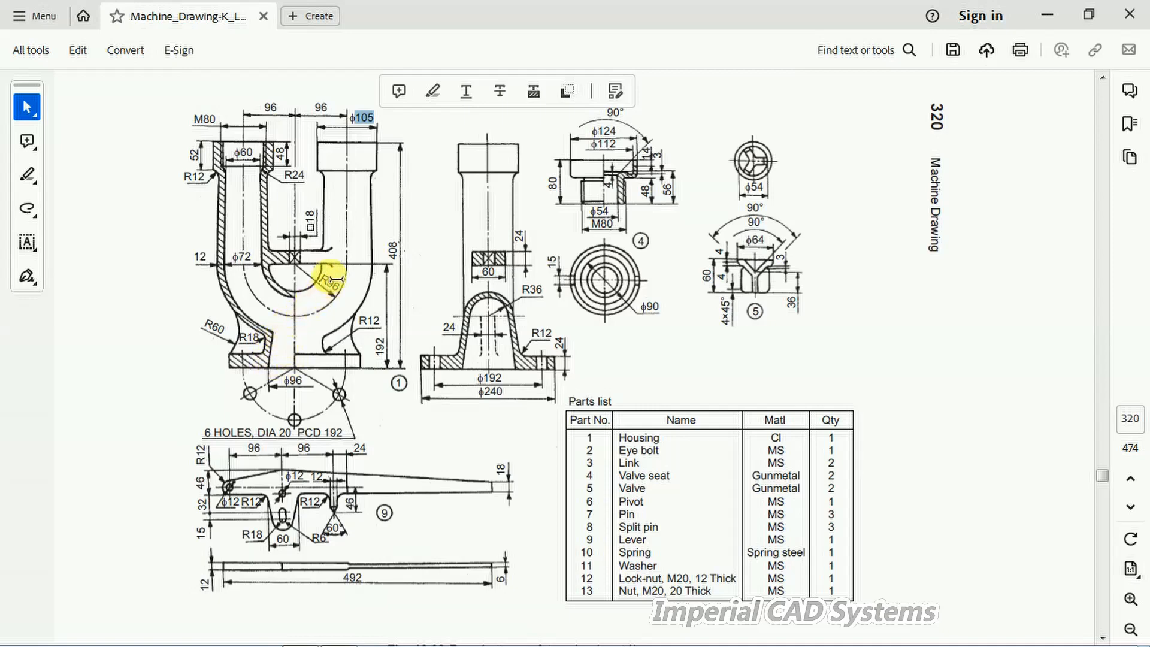
mouse_move(351, 642)
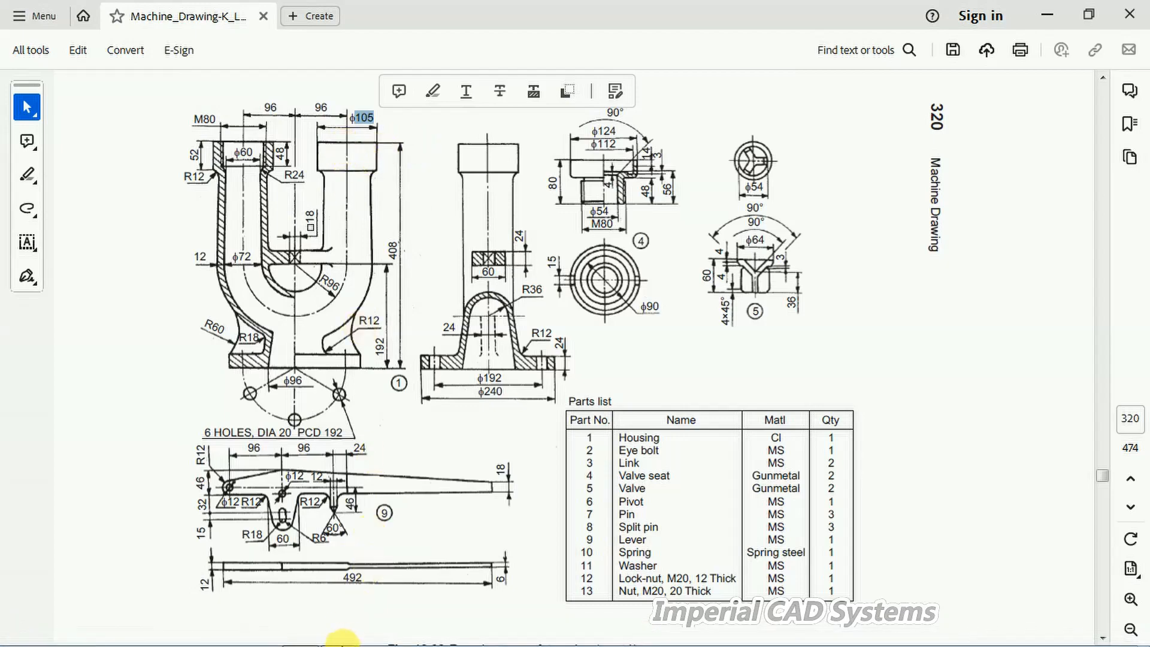
left_click(342, 638)
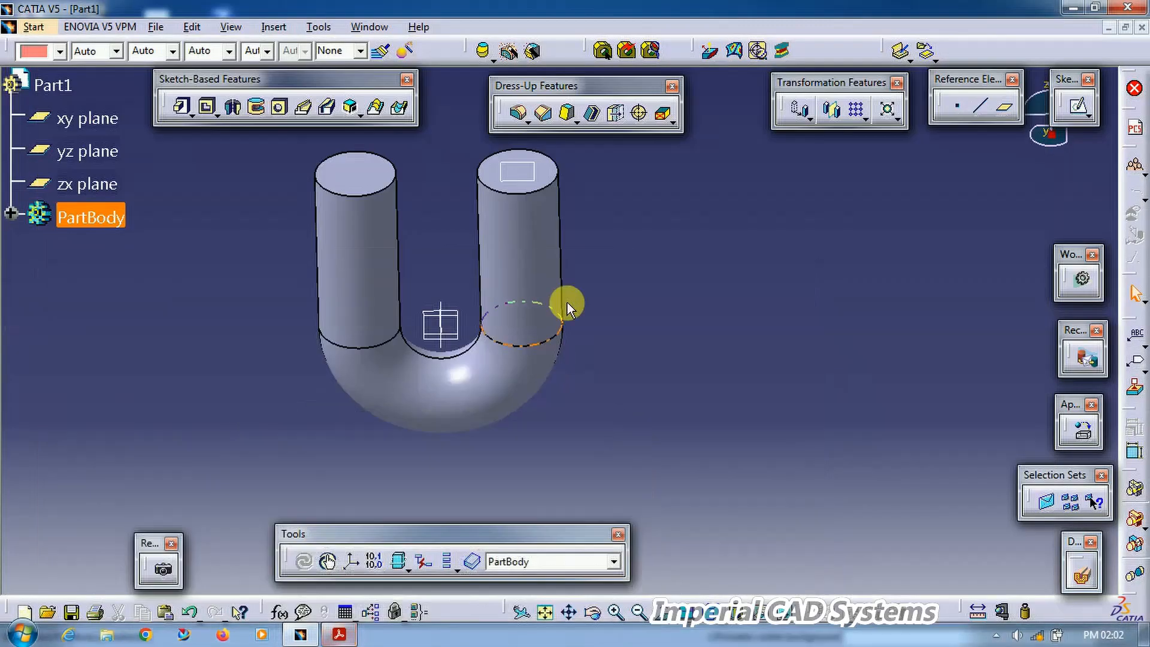
Step: Open a sketch on the top face of the right leg and draw a circle around its centre
left_click(542, 177)
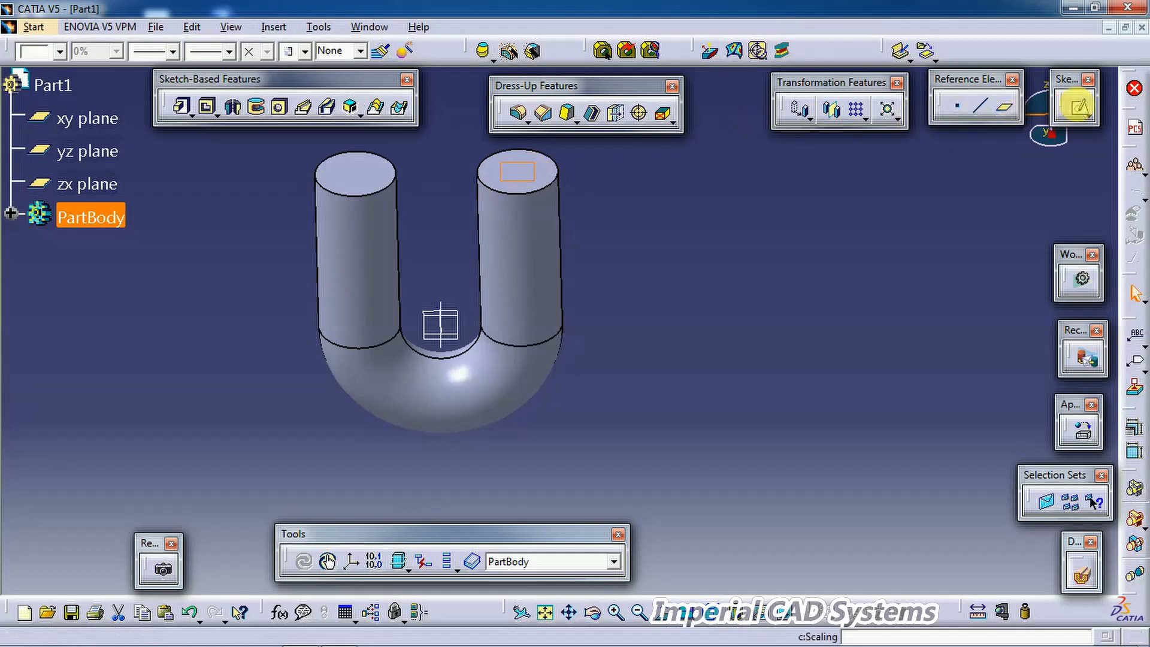
left_click(1078, 106)
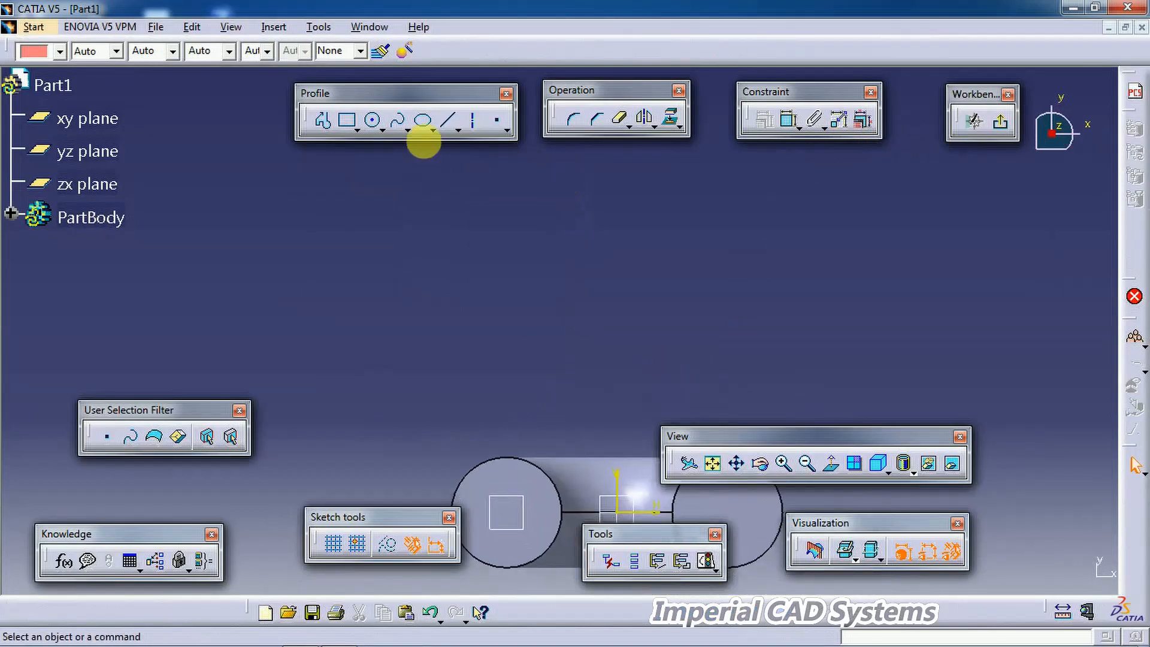
left_click(385, 126)
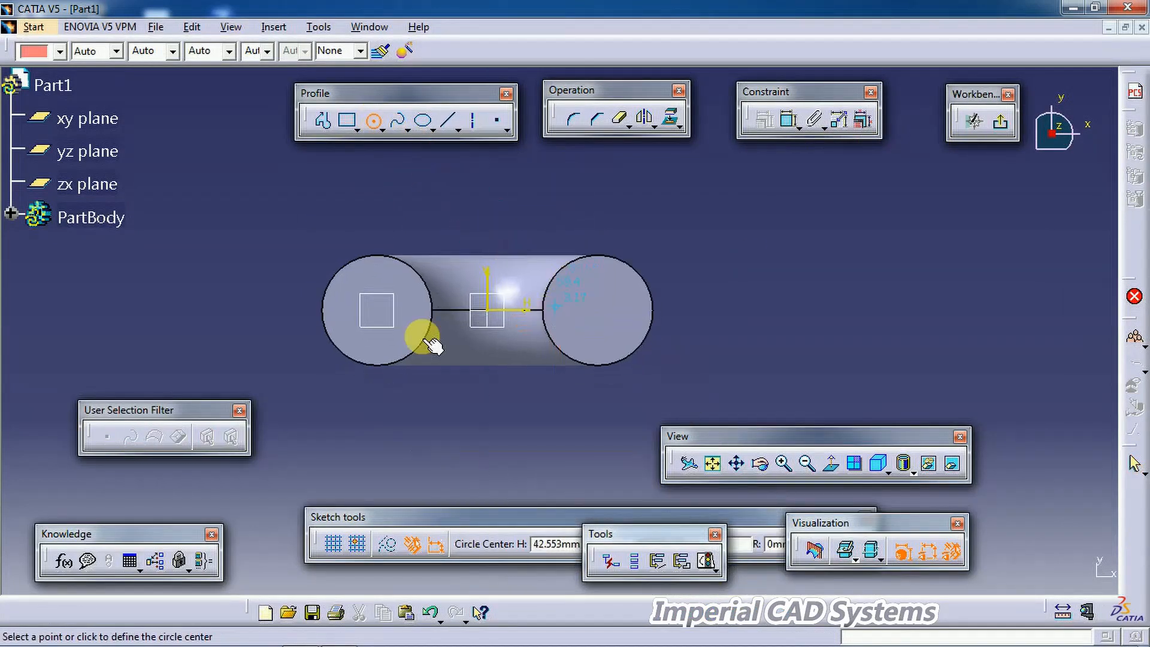
left_click(373, 310)
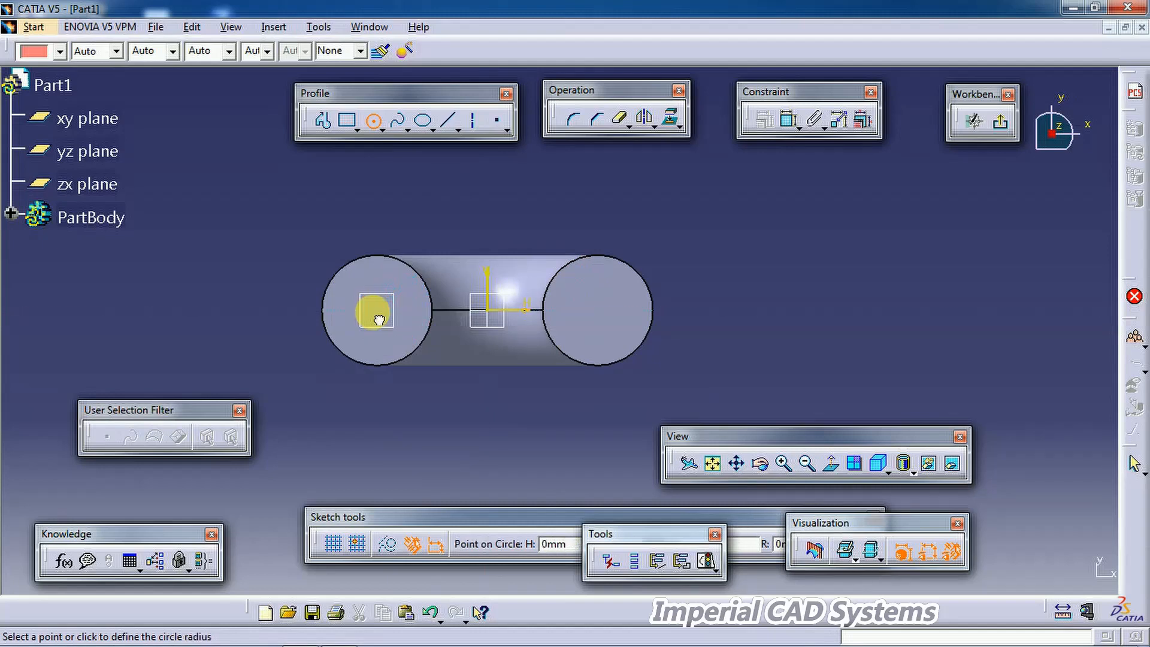
left_click(437, 385)
Step: Dimension the circle's diameter and set it to 105
left_click(786, 119)
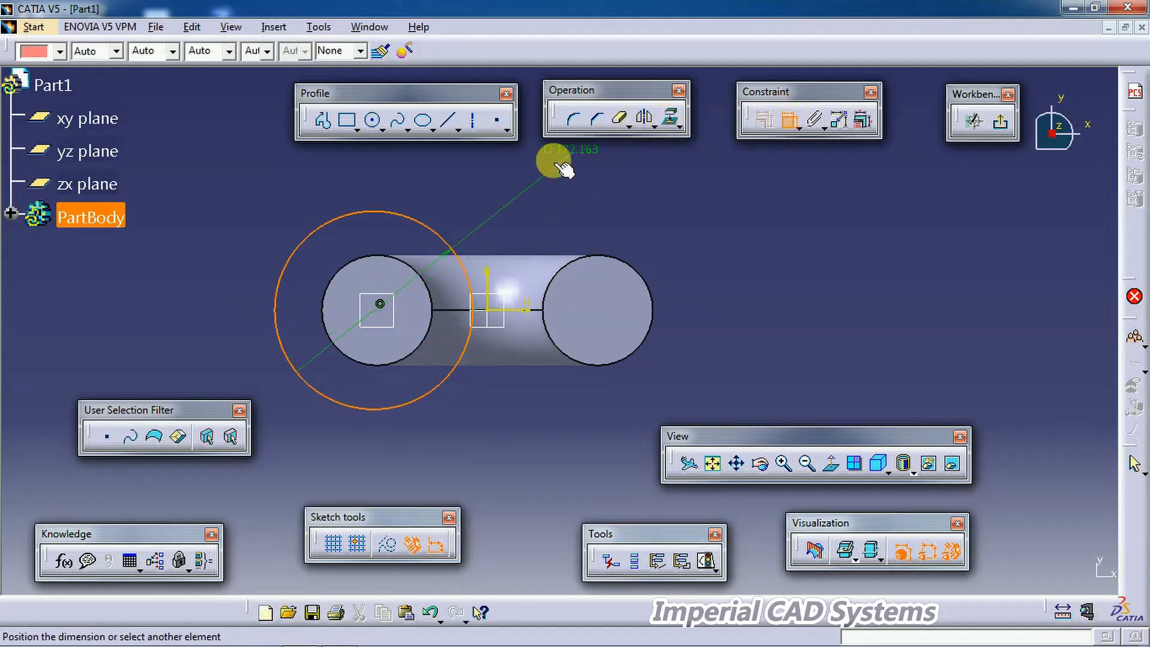
double_click(574, 165)
type("10")
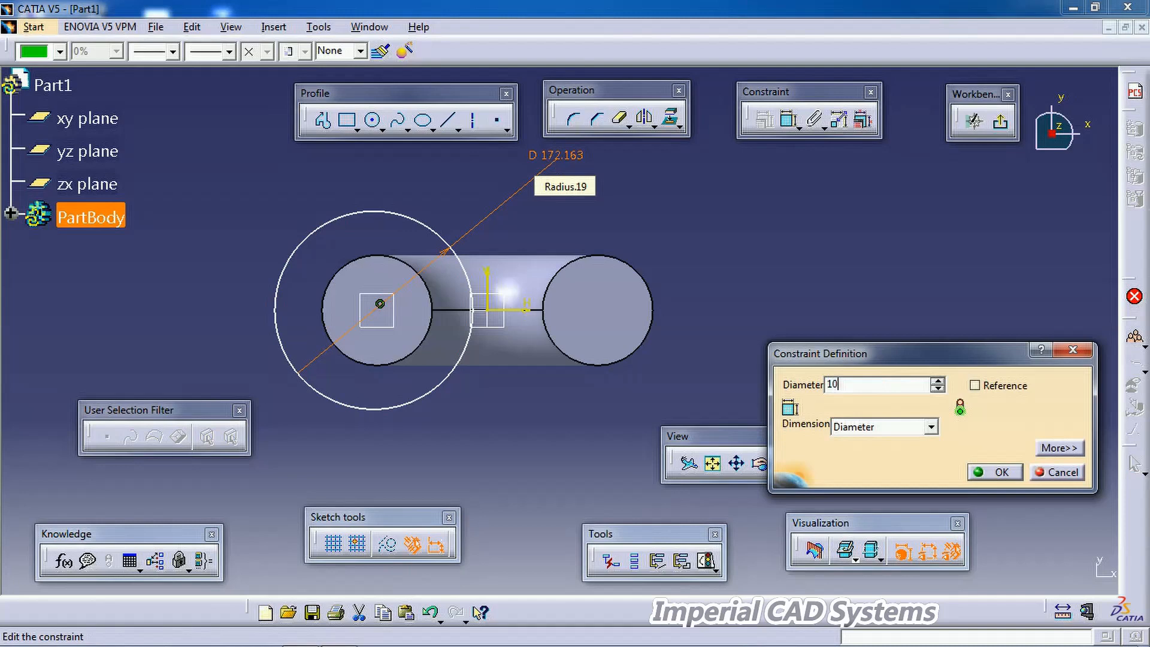
key("Return")
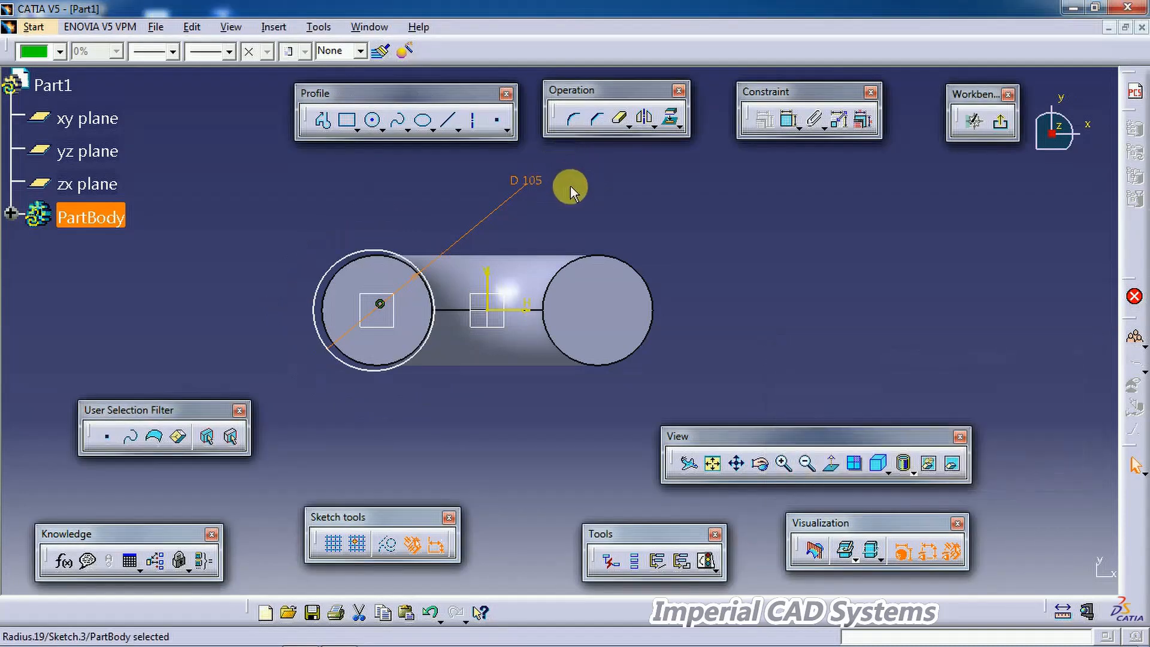
left_click(572, 185)
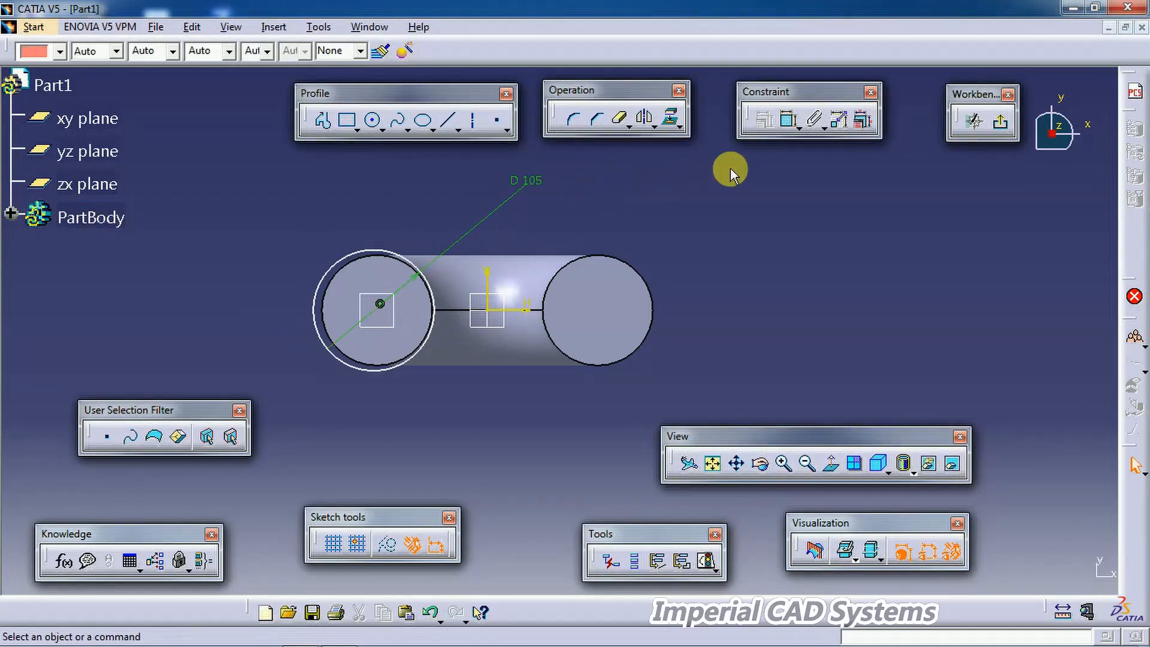
Step: Make the 105 circle concentric with the leg's circular edge and exit the sketcher
left_click(786, 120)
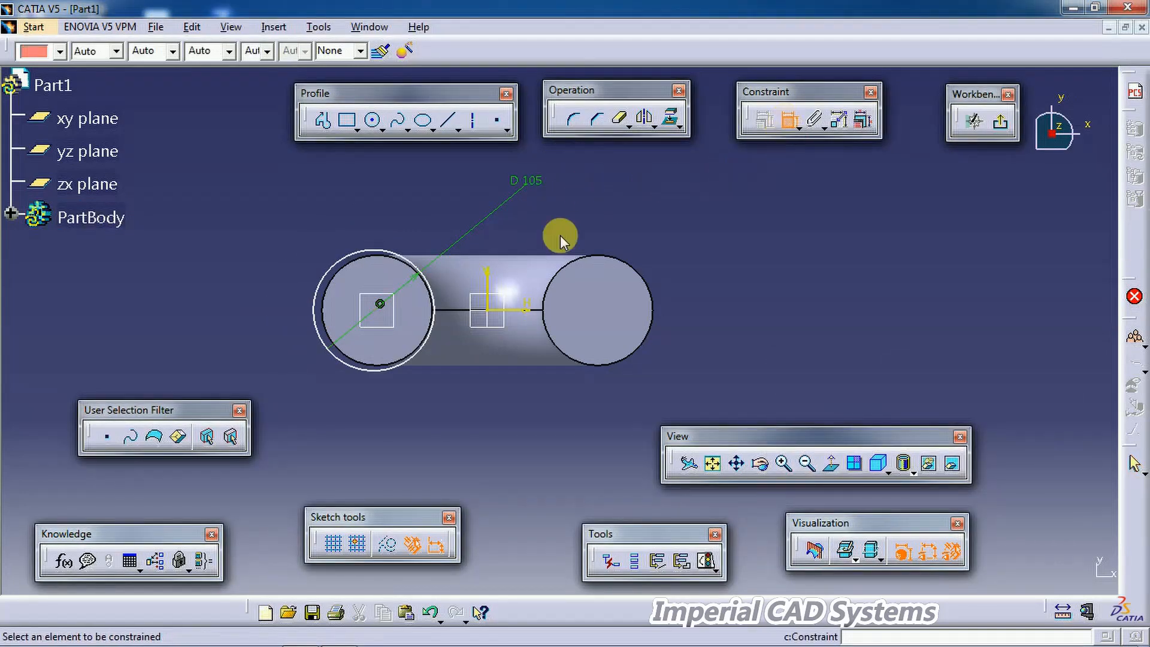
left_click(379, 303)
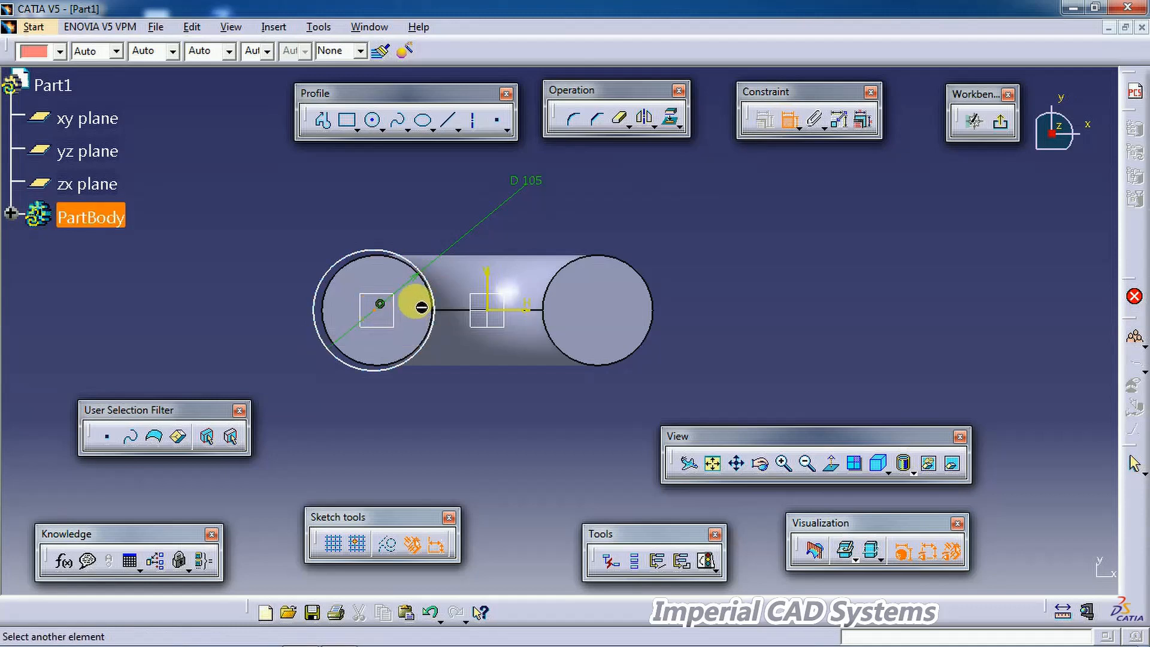
left_click(362, 256)
right_click(410, 188)
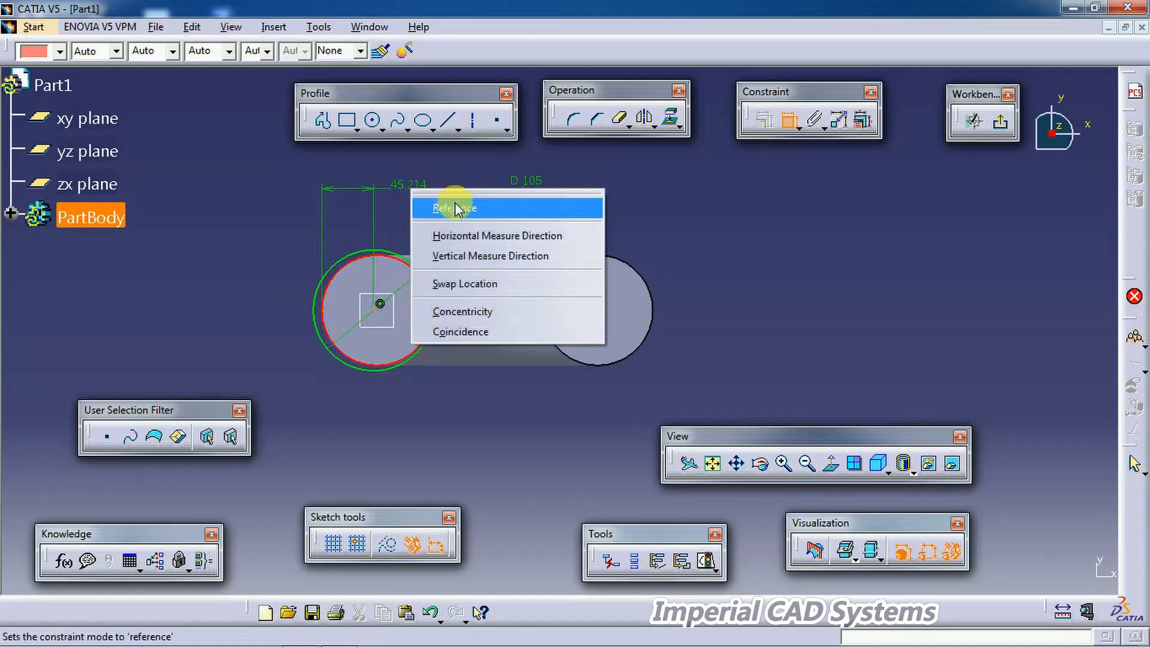
left_click(471, 311)
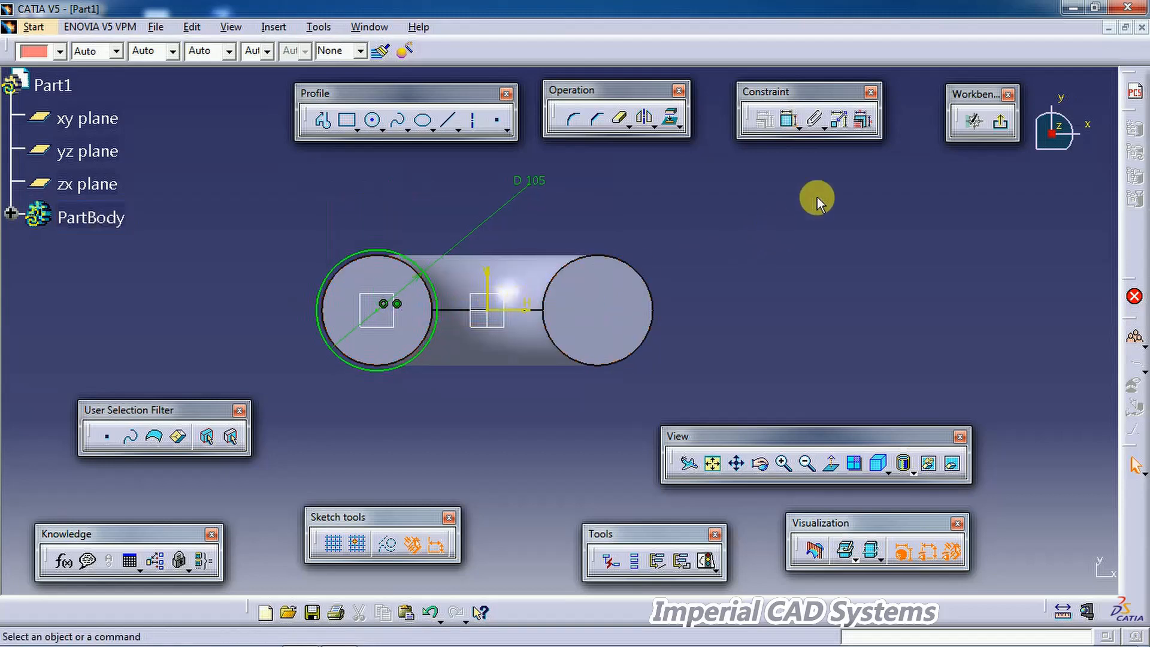
left_click(1000, 122)
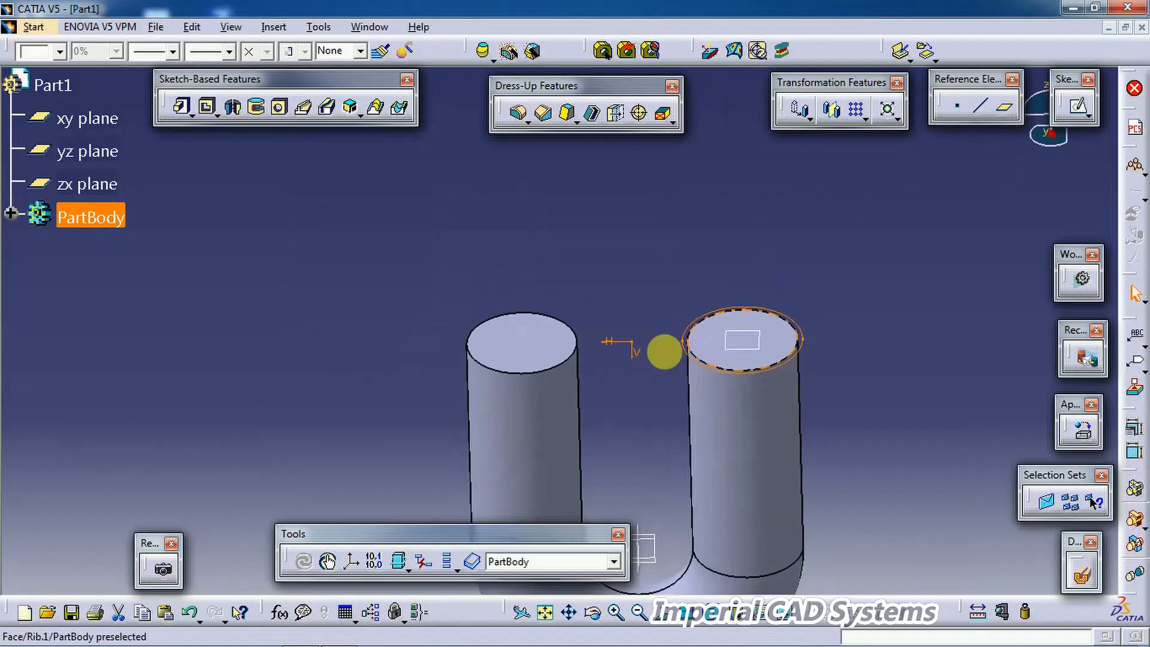
Step: Compare the top of the model with the PDF drawing and return to the model
middle_click_drag(665, 351, 675, 246)
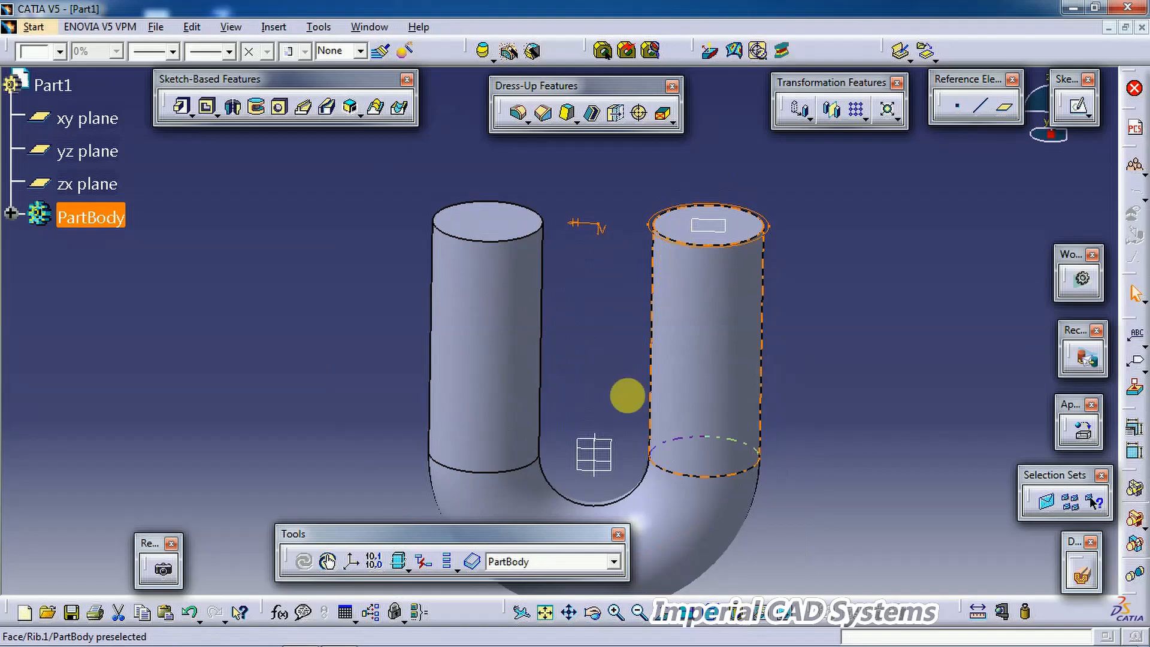
left_click(339, 638)
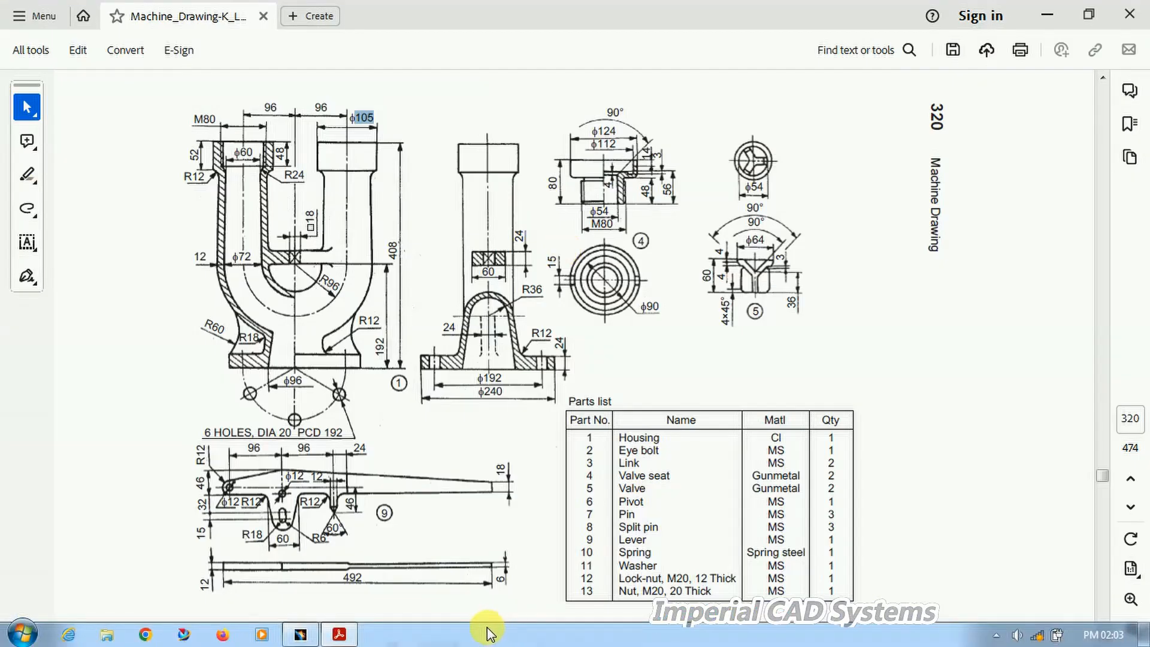
left_click(347, 637)
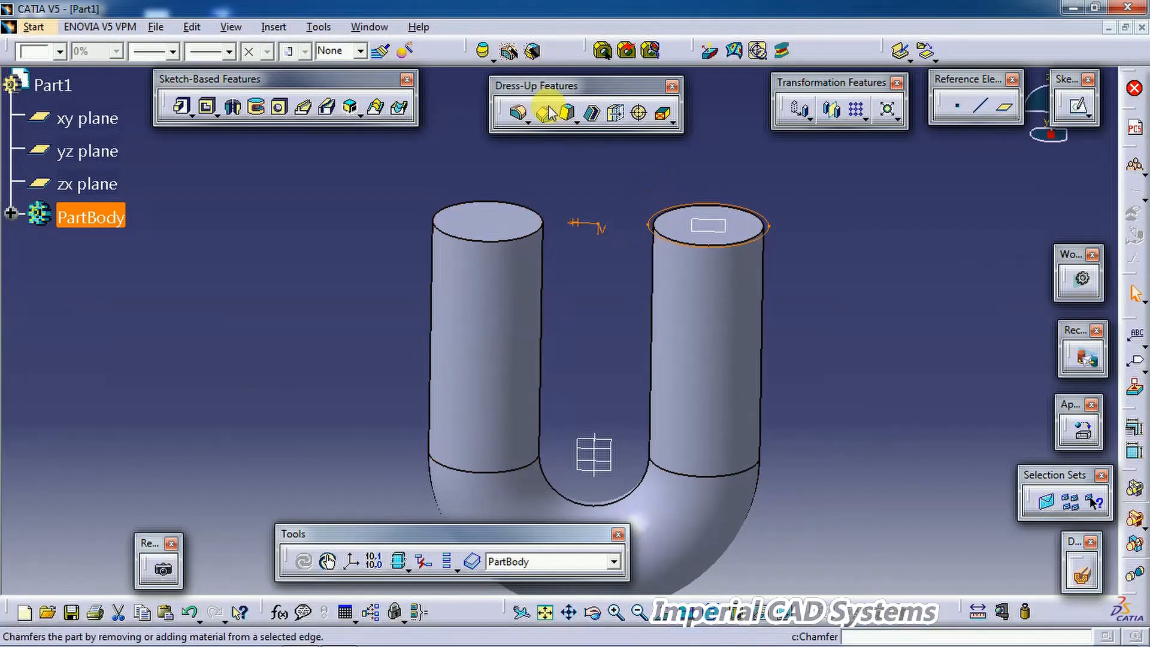
Step: Pad the 105 circle sketch to a length of 30 mm
left_click(233, 107)
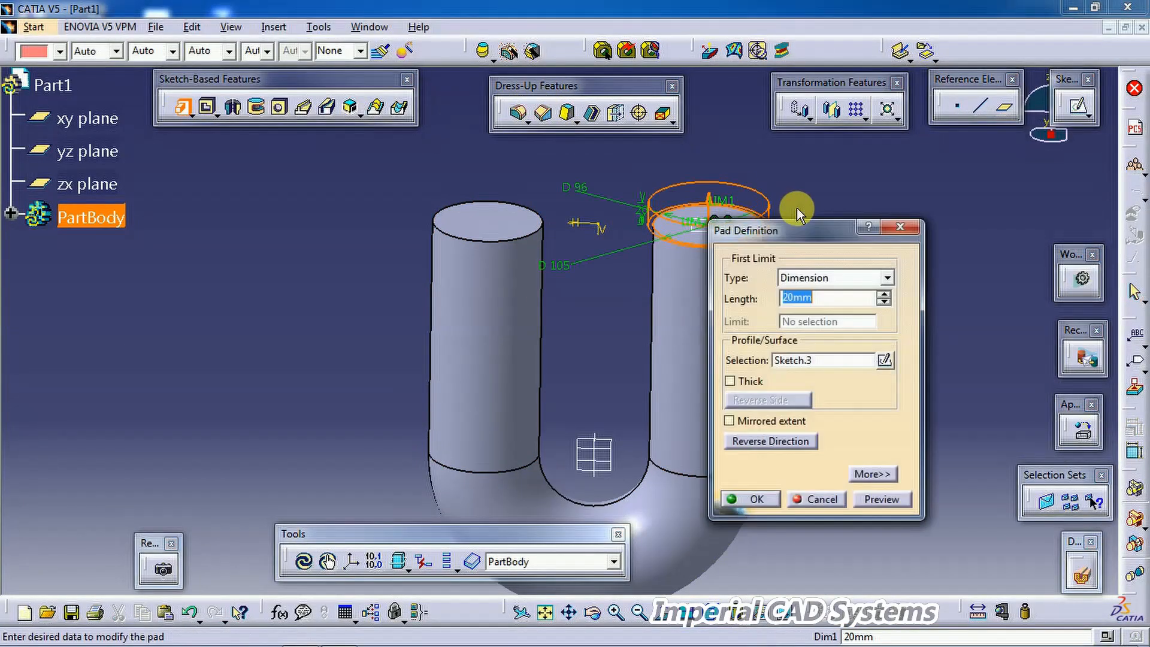
double_click(856, 308)
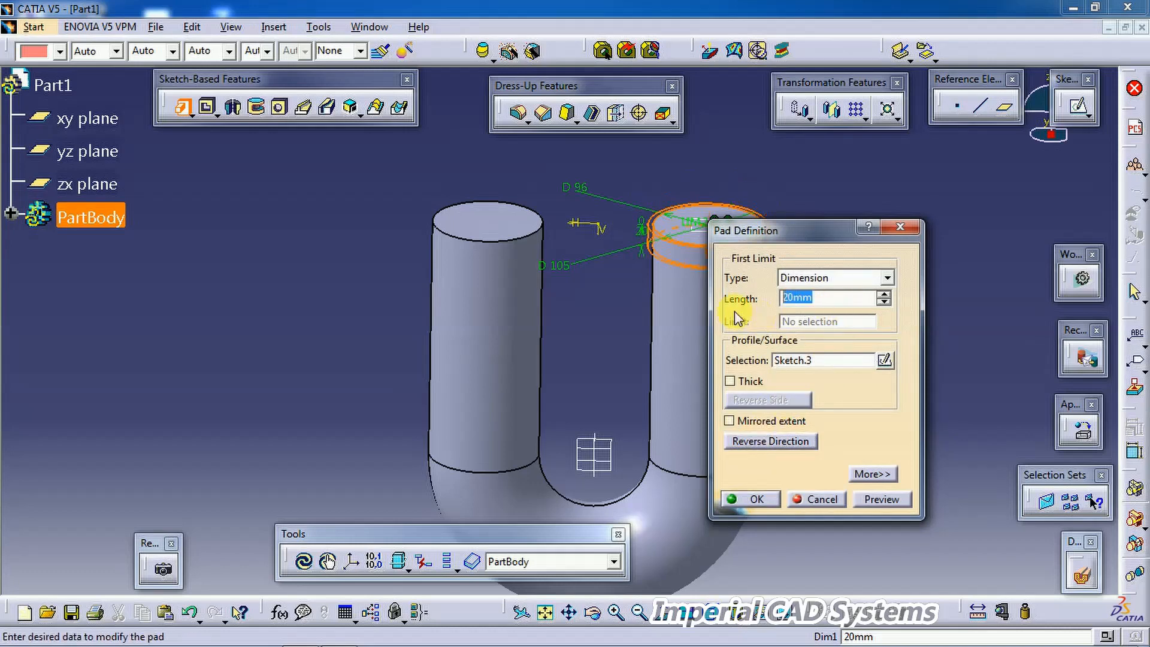
type("30")
key("Return")
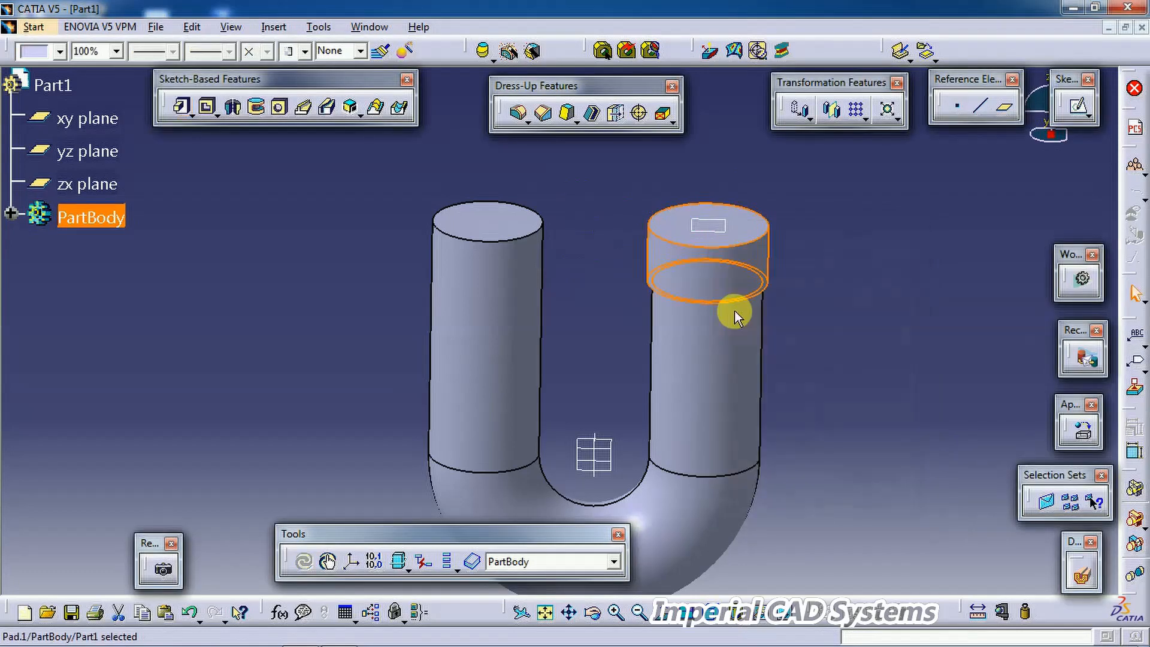
left_click(617, 179)
Step: Mirror the pad about the yz plane onto the other leg
left_click(674, 264)
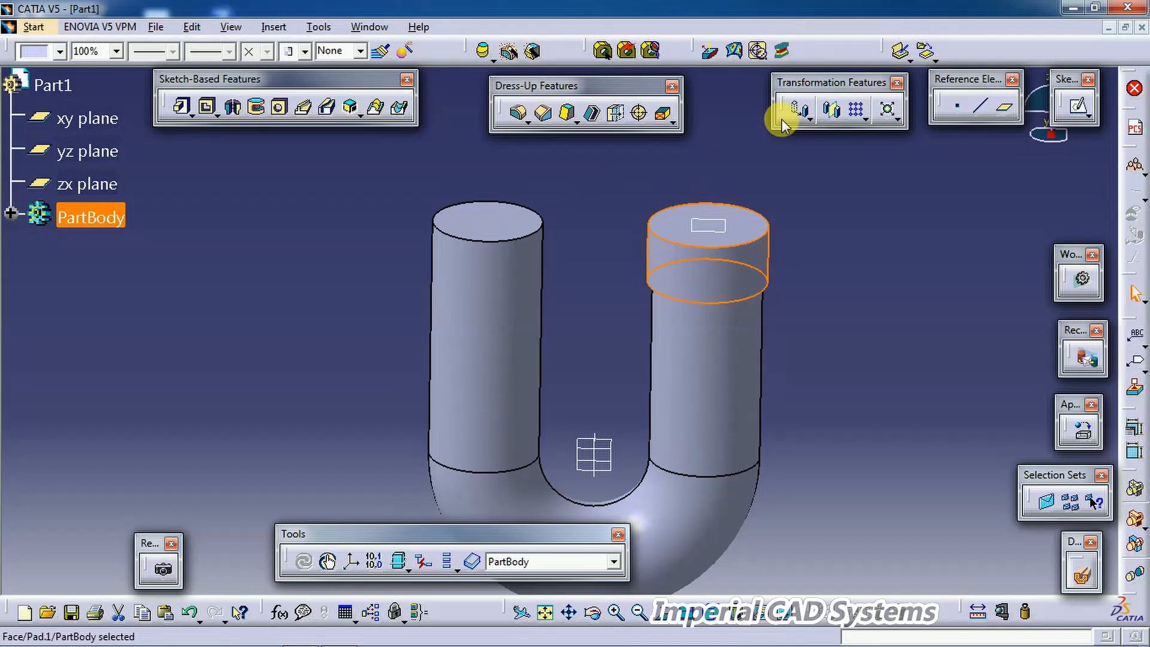
left_click(832, 110)
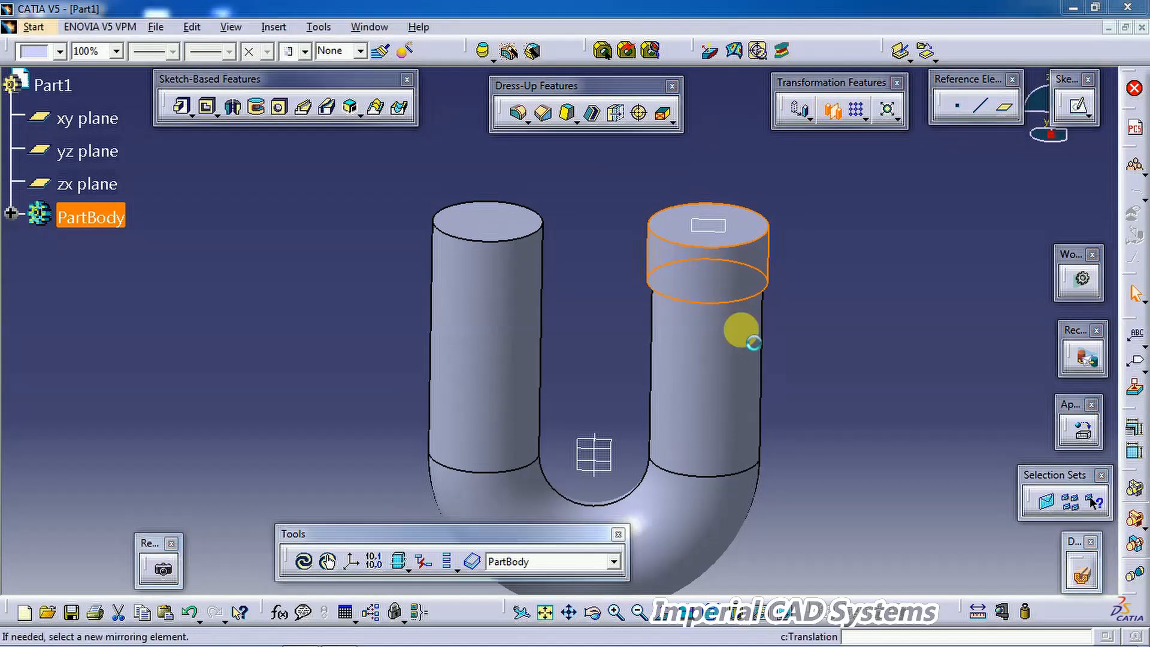
left_click(596, 475)
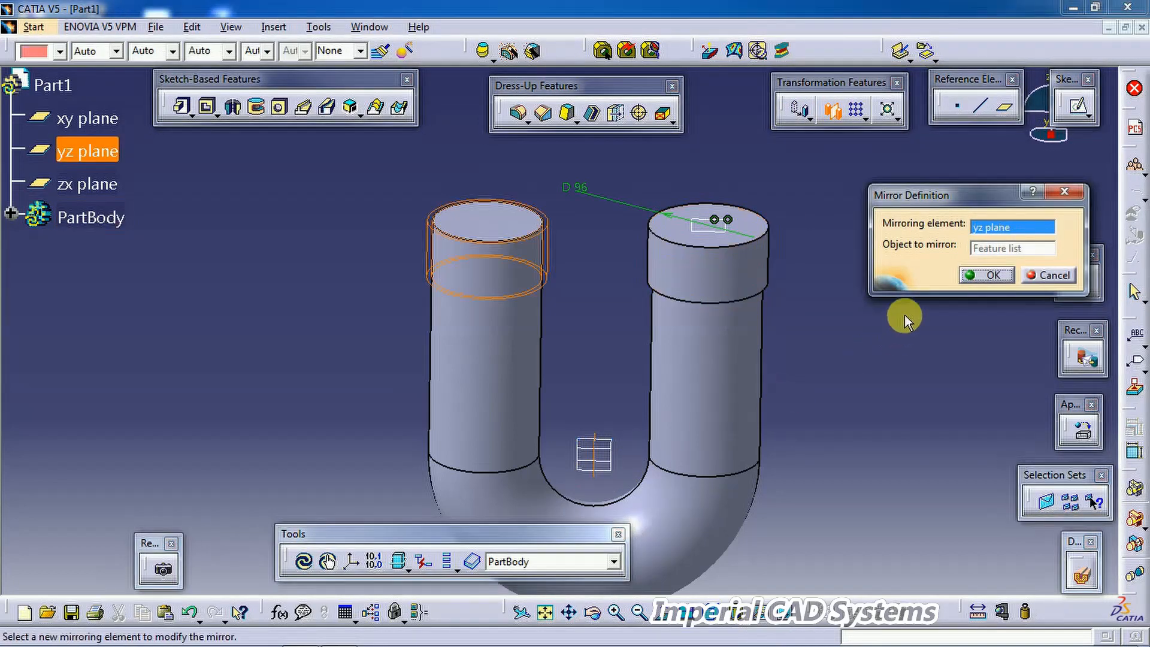
left_click(990, 275)
Step: Check the base dimensions on the PDF drawing and return to the model
middle_click_drag(798, 426, 606, 340)
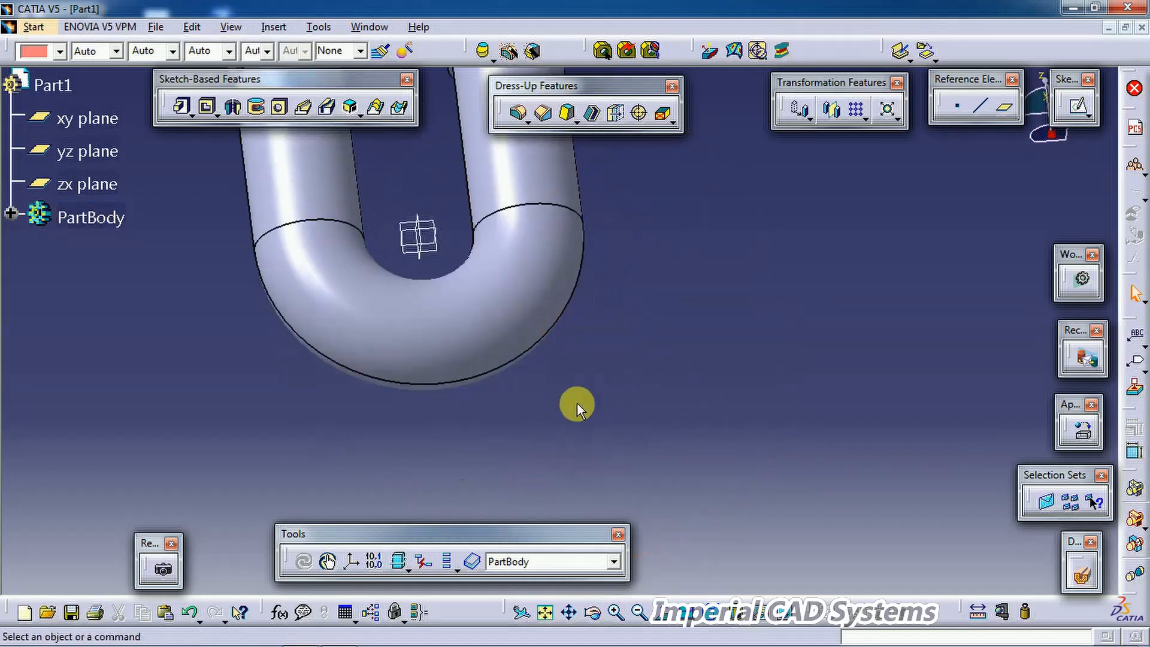
mouse_move(388, 637)
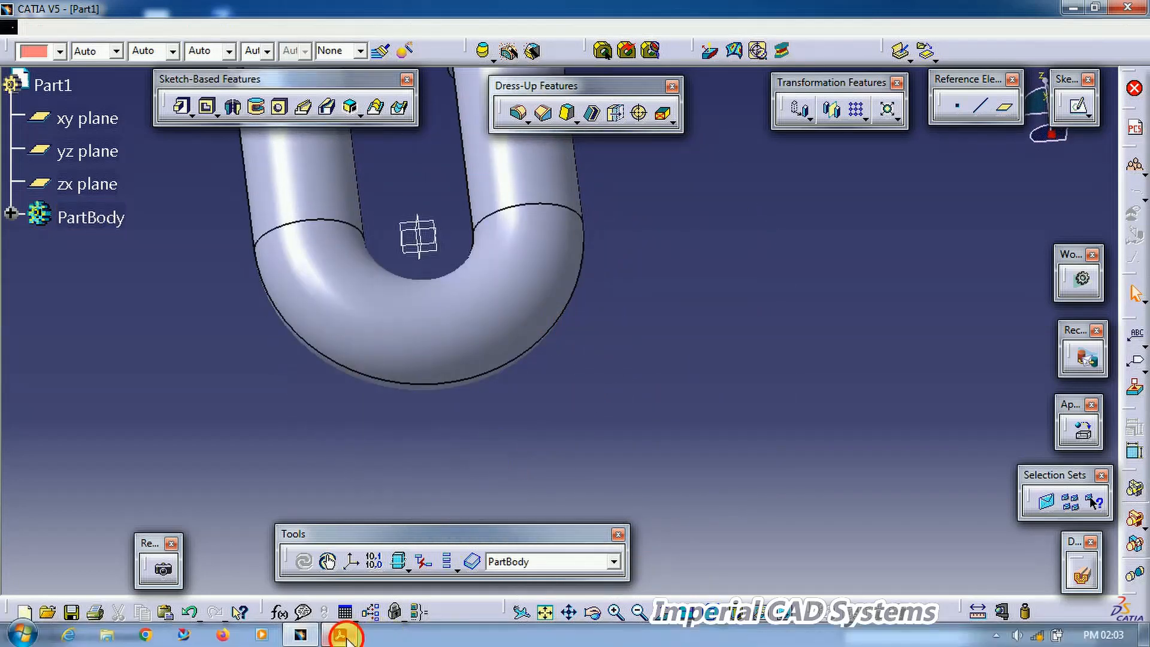
left_click(339, 634)
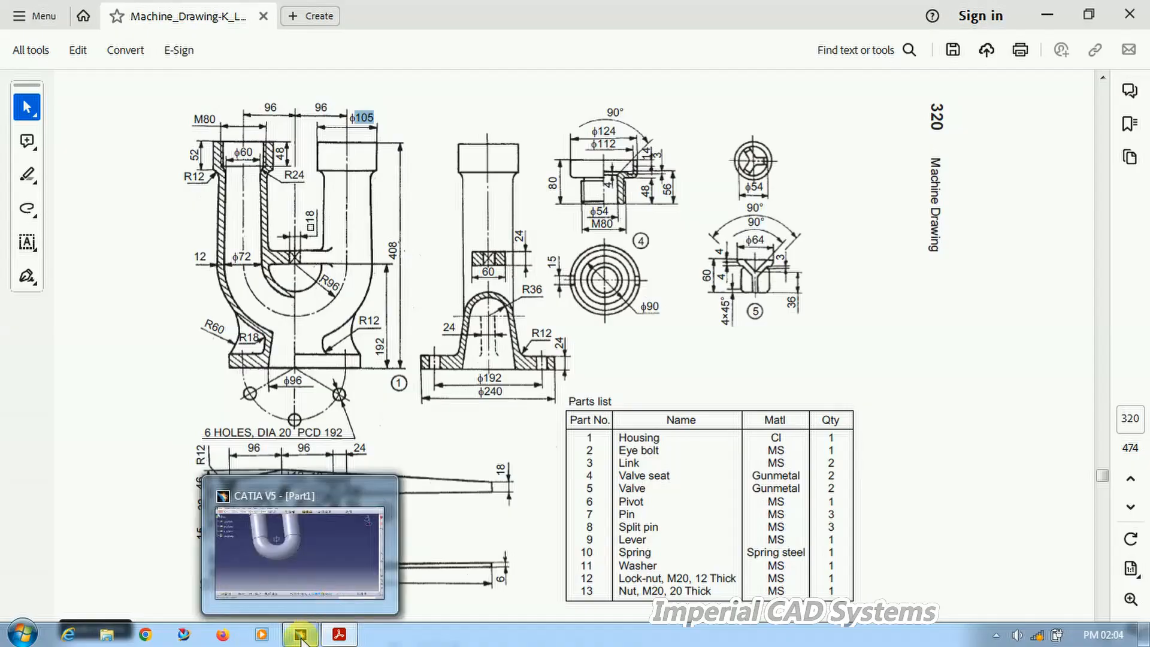
left_click(300, 634)
Step: Open a sketch on the zx plane and draw a closed four-sided profile below the bend
middle_click_drag(444, 257, 454, 341)
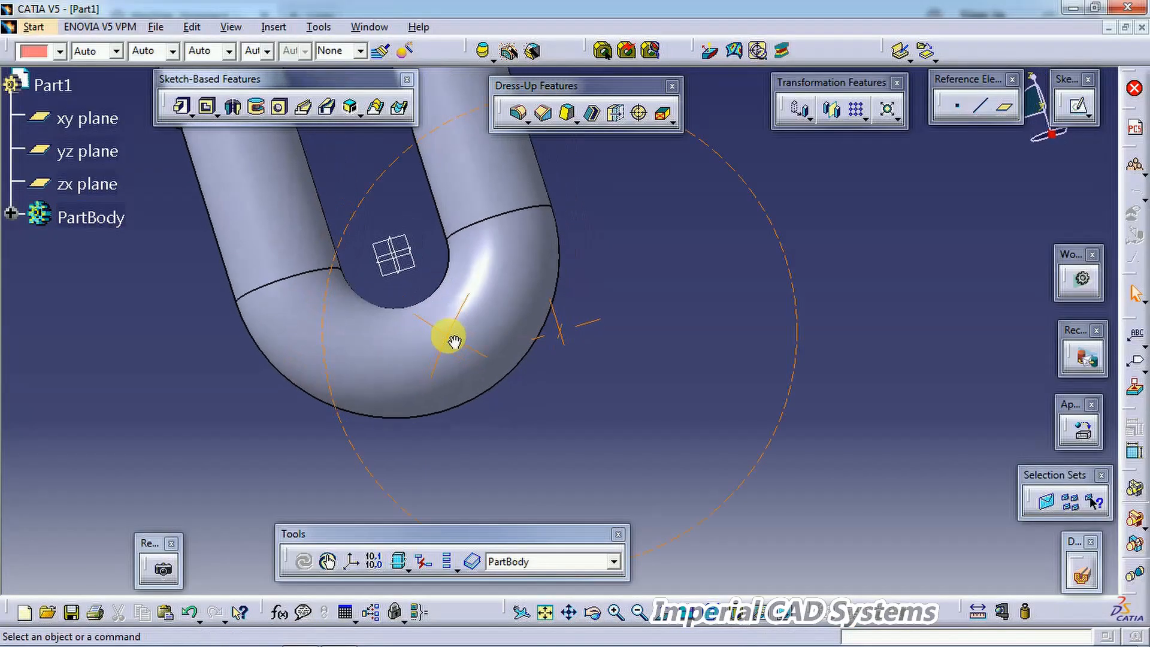
left_click(396, 242)
middle_click_drag(655, 275, 605, 346)
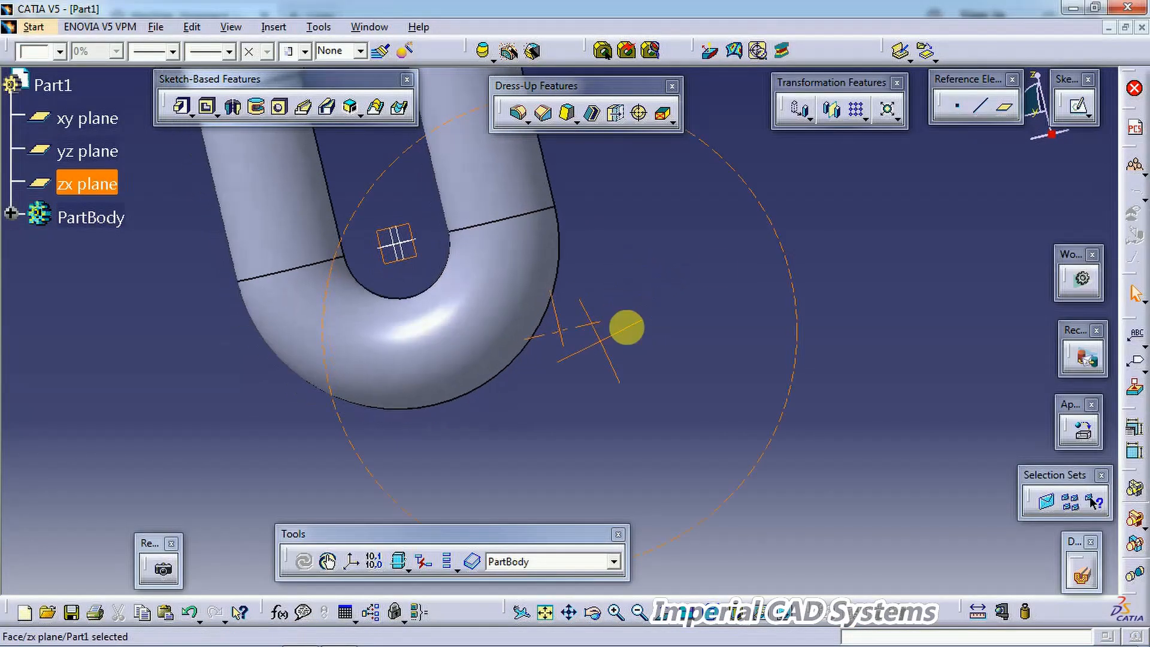
left_click(1078, 106)
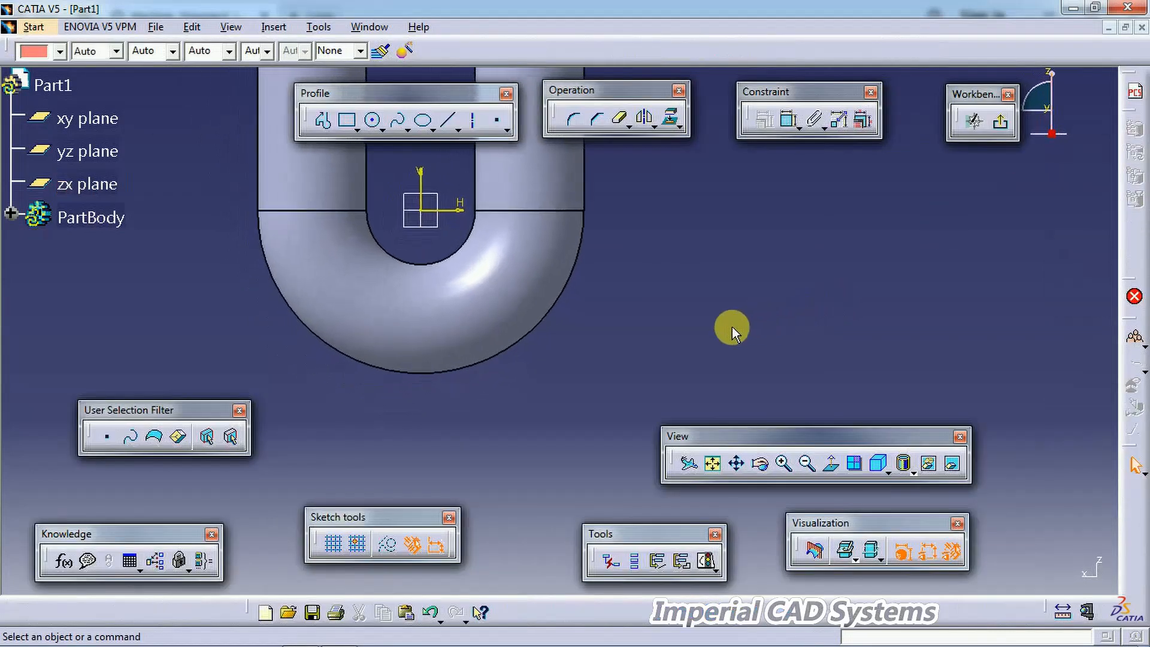
left_click(323, 120)
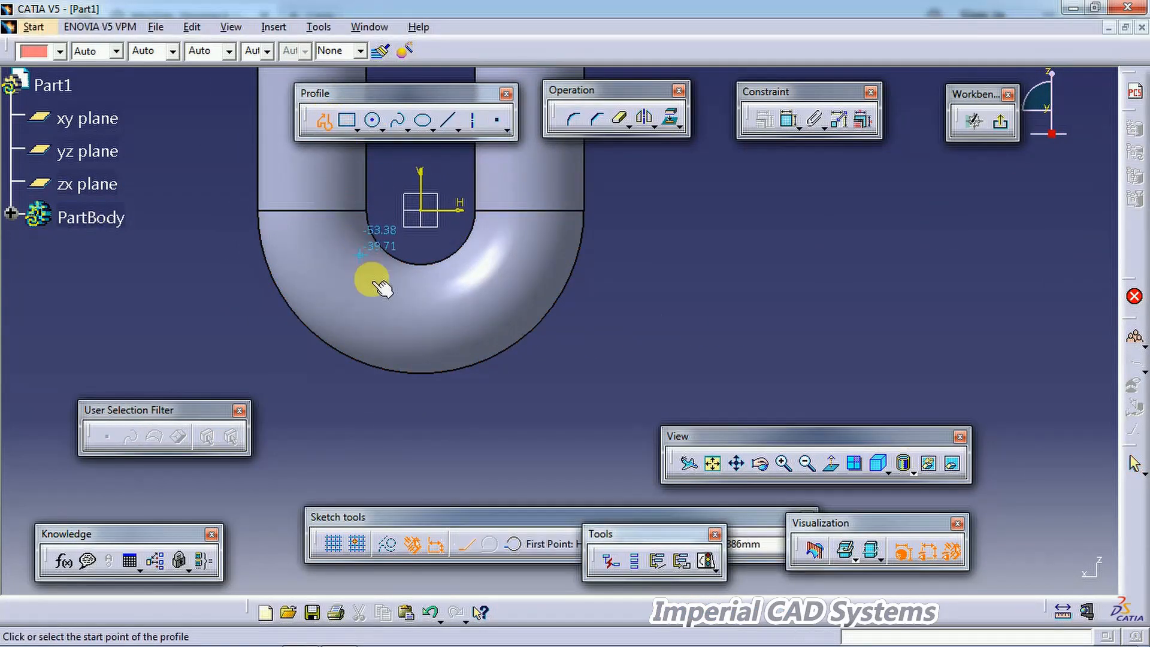
left_click(426, 317)
left_click(421, 447)
left_click(523, 447)
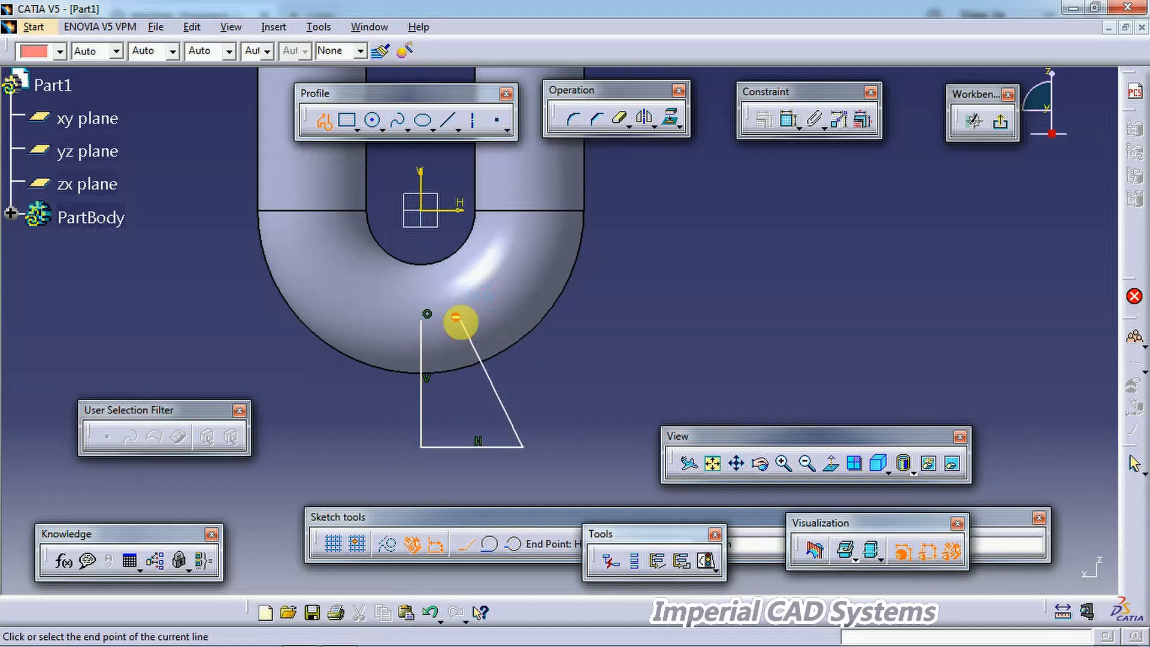
left_click(458, 320)
left_click(421, 320)
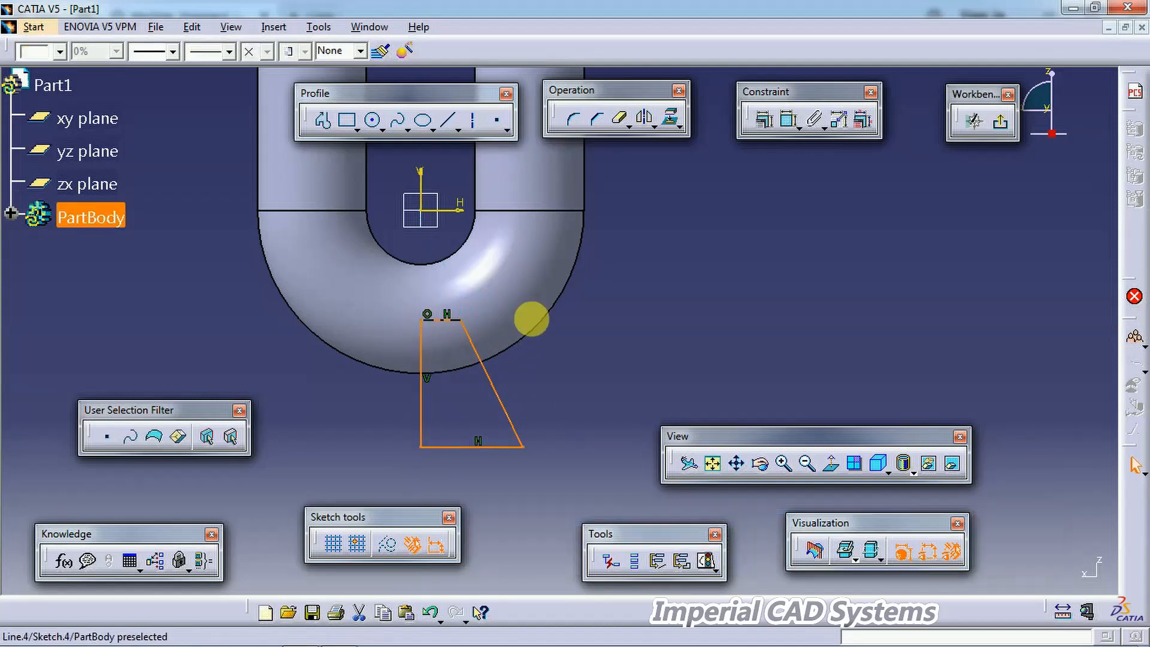
Step: Dimension the distance from the profile's bottom line to the horizontal axis and set it to 192
left_click(788, 122)
left_click(482, 447)
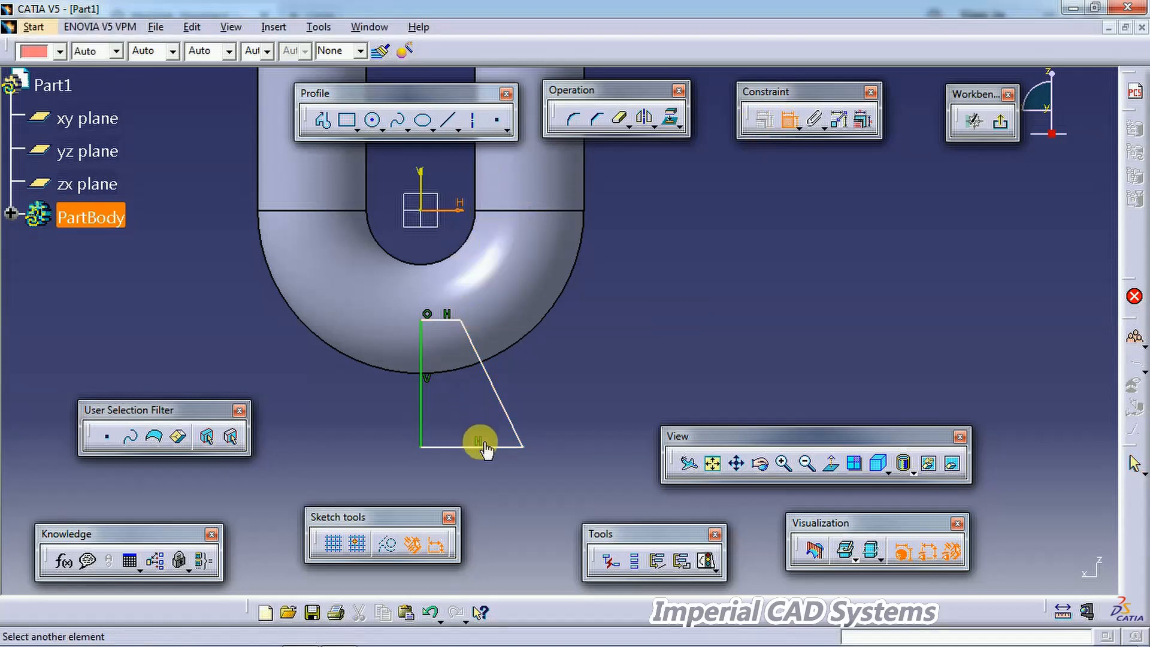
left_click(533, 210)
left_click(623, 369)
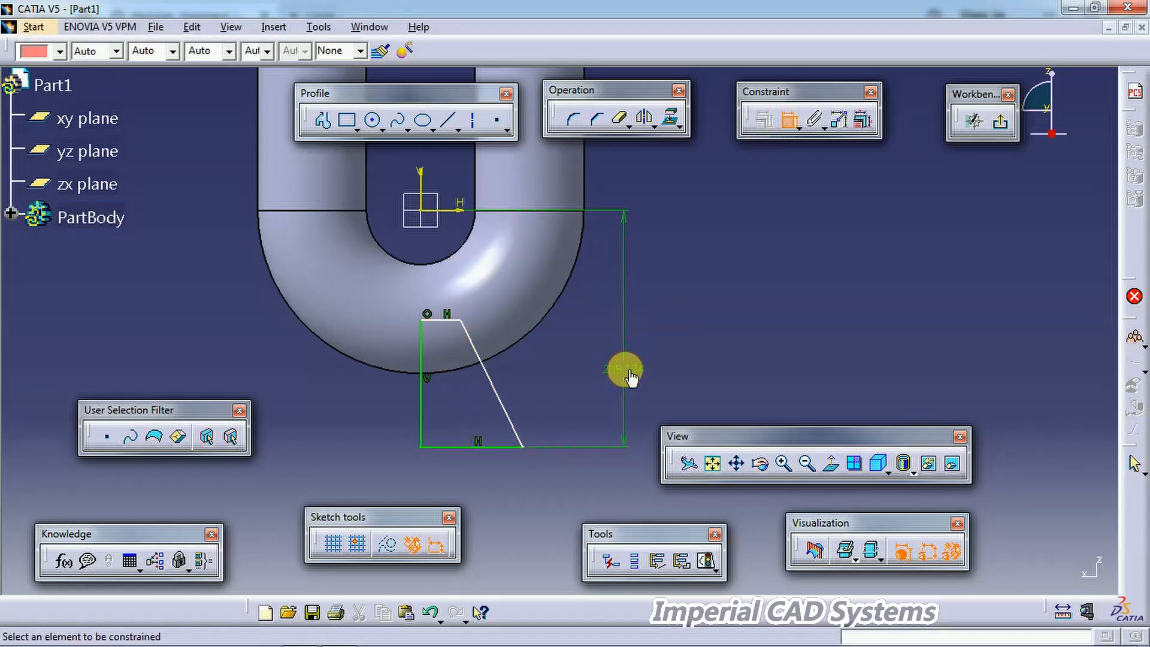
double_click(625, 370)
type("192")
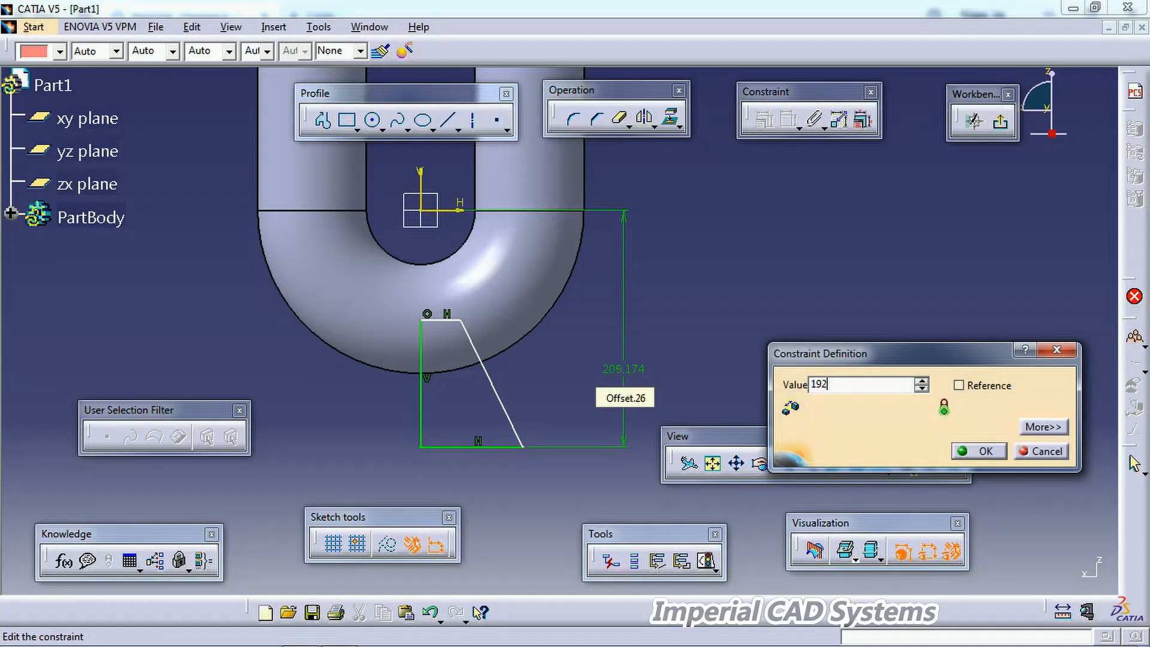
key("Return")
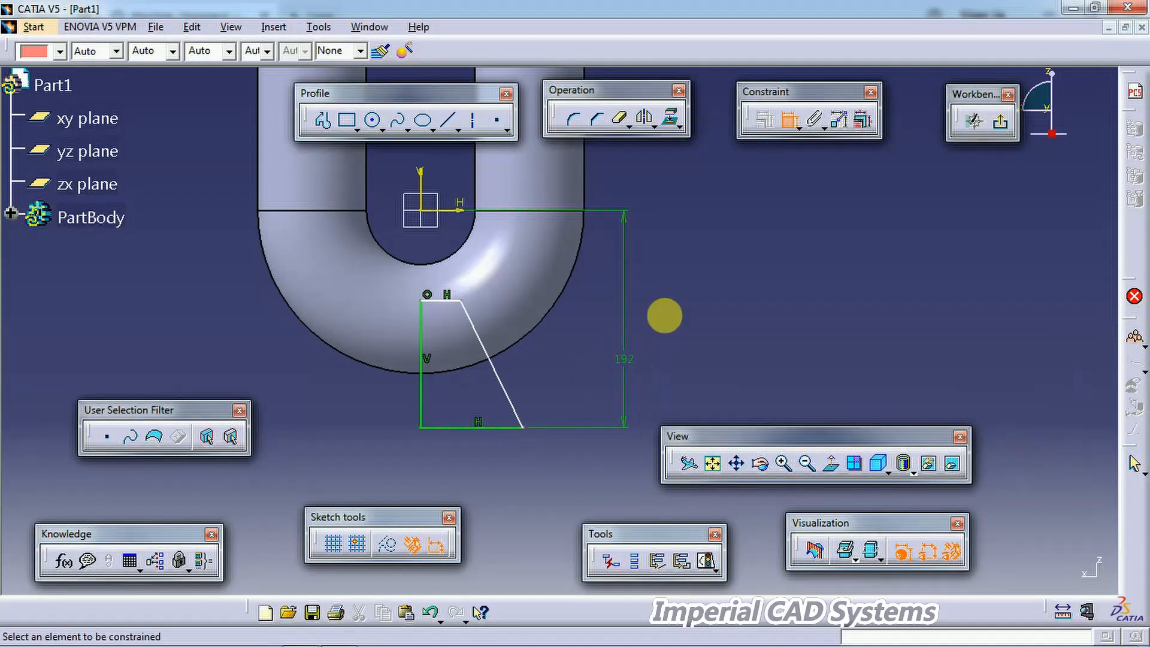
Step: Dimension the profile's bottom line and set its length to 96/2
left_click(339, 637)
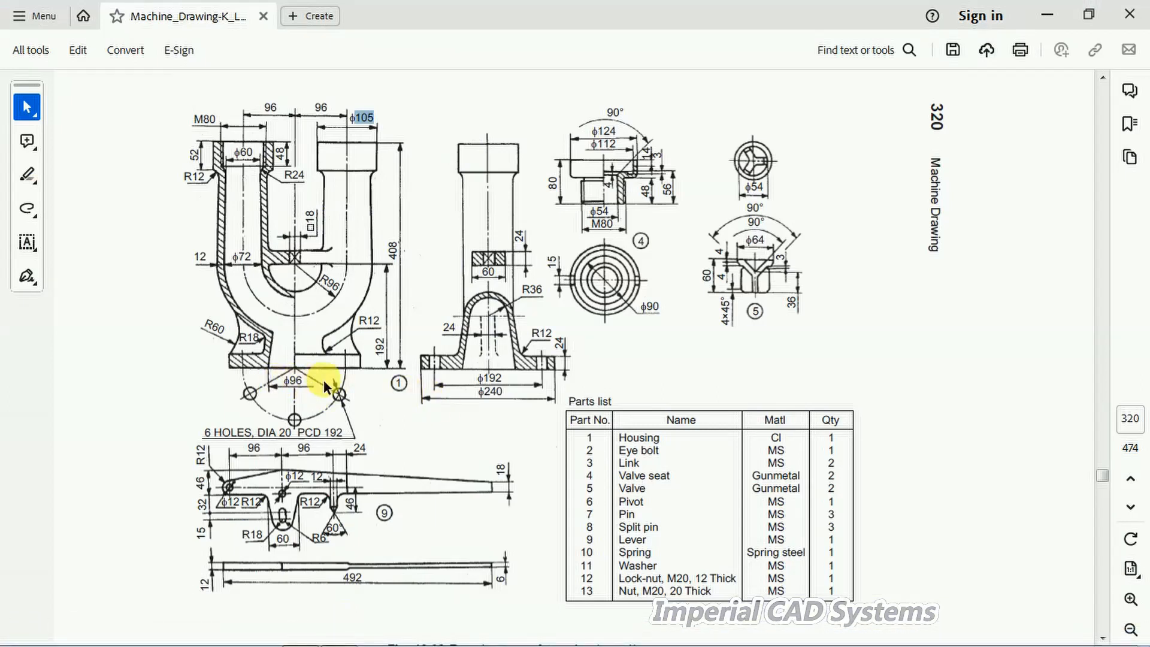
key("alt+Tab")
left_click(458, 427)
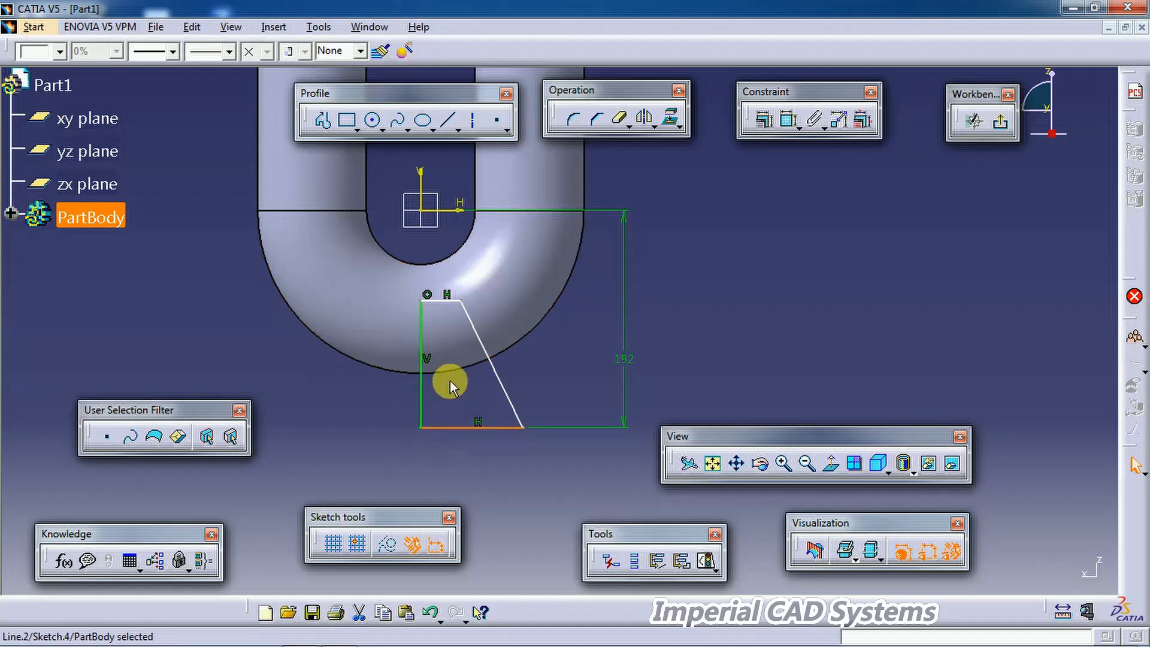
left_click(800, 156)
left_click(787, 123)
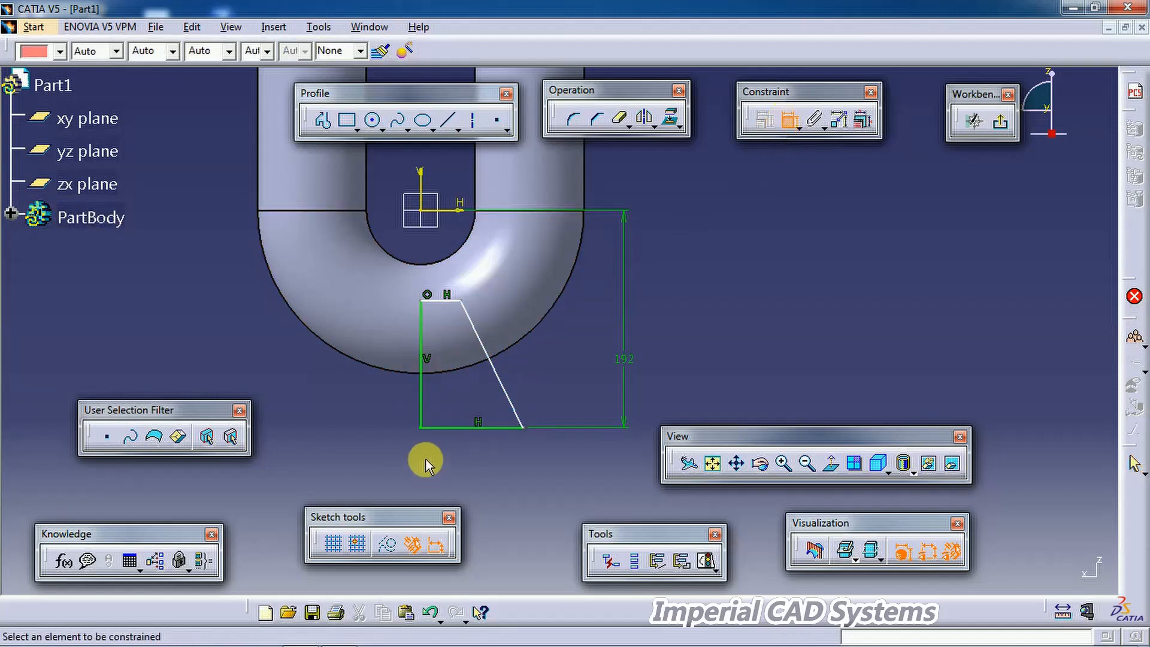
left_click(436, 427)
left_click(469, 467)
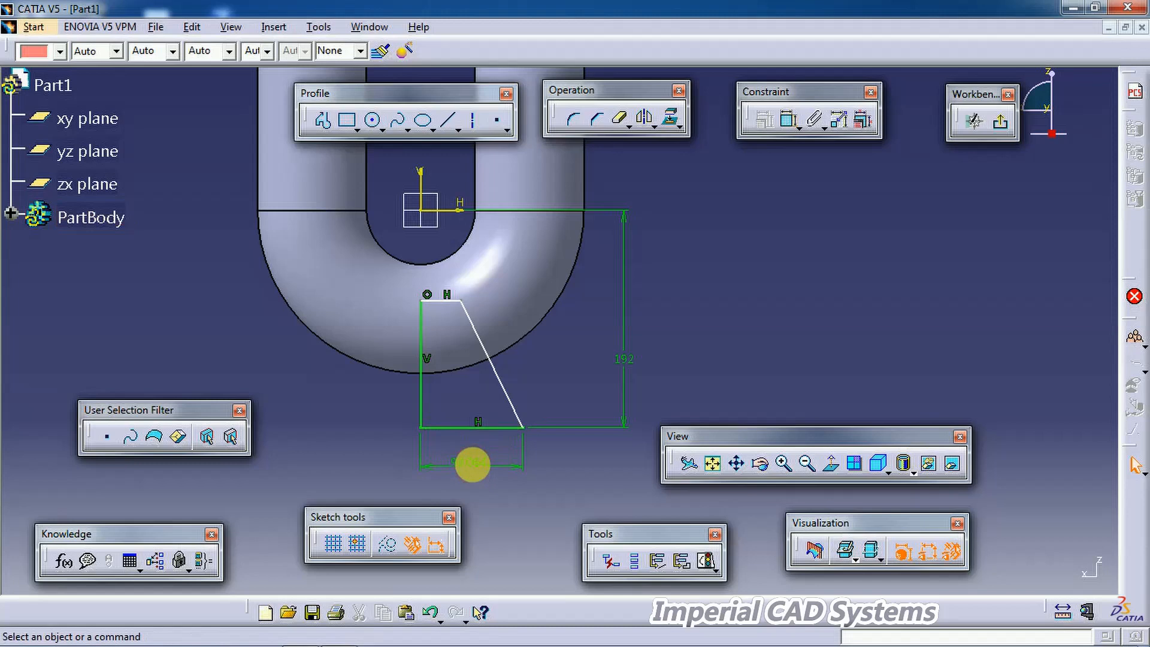
double_click(472, 465)
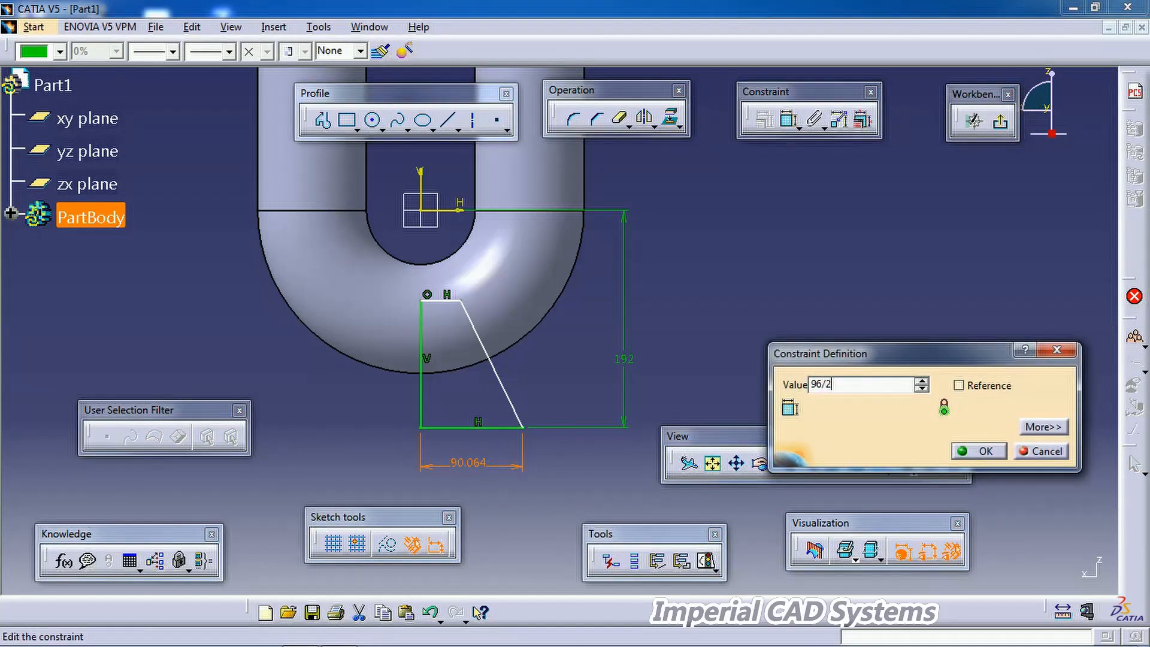
key("Return")
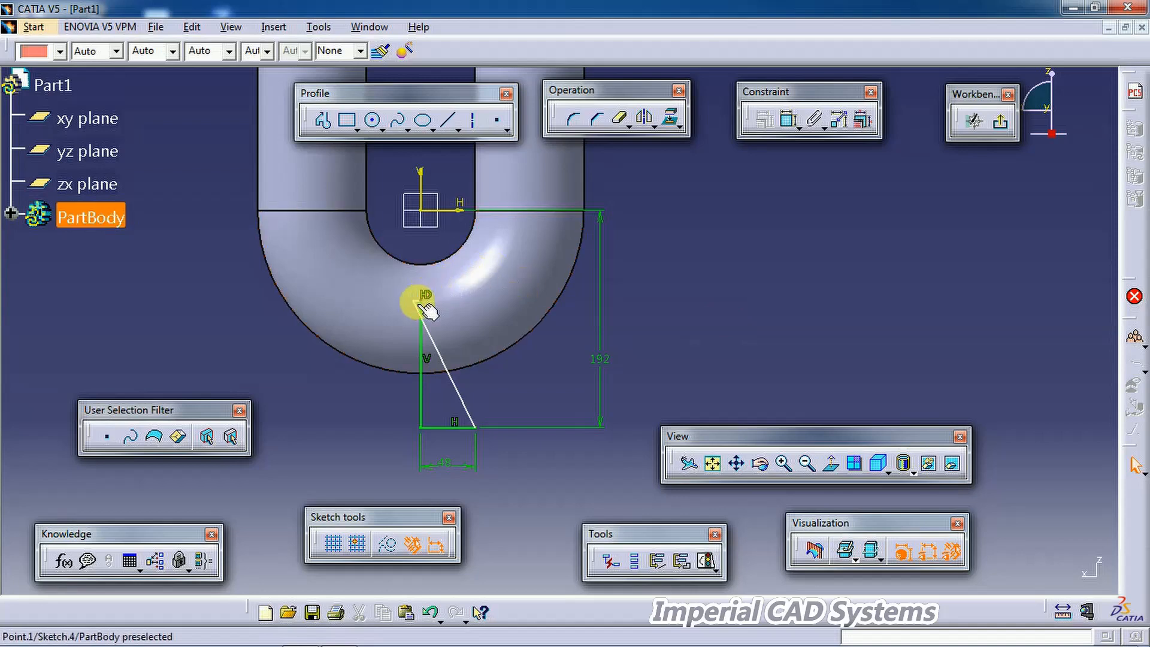
Step: Move the profile's top corner lower and set the bottom line's length to 60
mouse_move(421, 307)
left_mouse_down()
mouse_move(470, 301)
mouse_move(463, 346)
mouse_move(448, 310)
mouse_move(471, 271)
mouse_move(473, 347)
mouse_move(461, 339)
left_mouse_up()
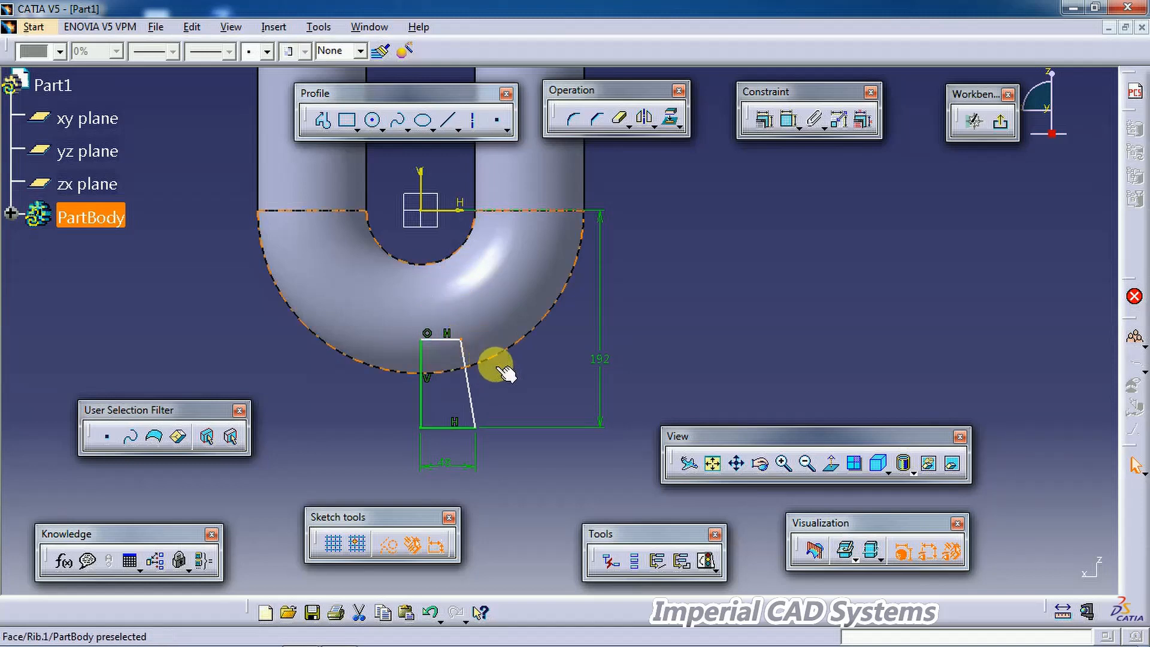
left_click(342, 635)
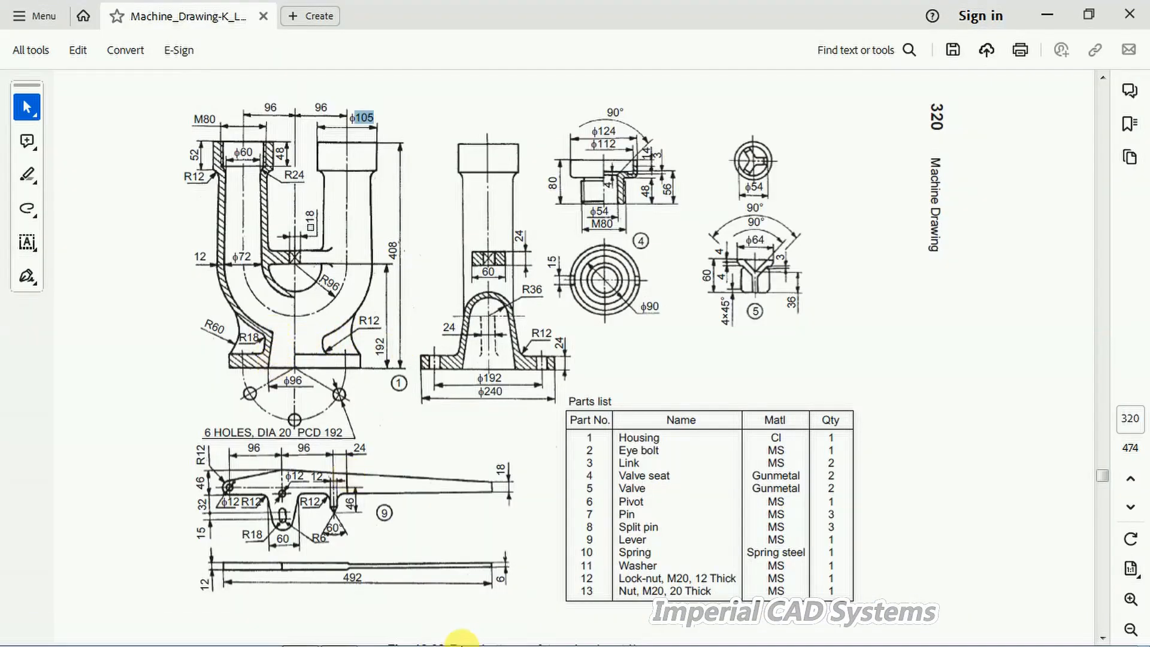
mouse_move(404, 623)
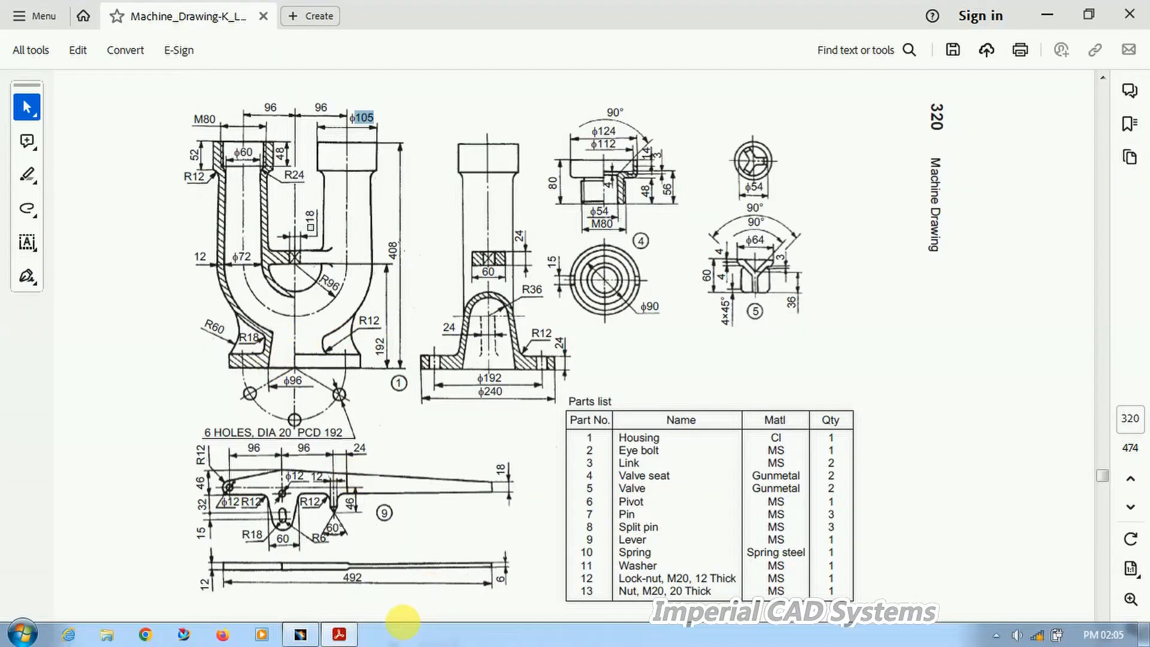
left_click(339, 635)
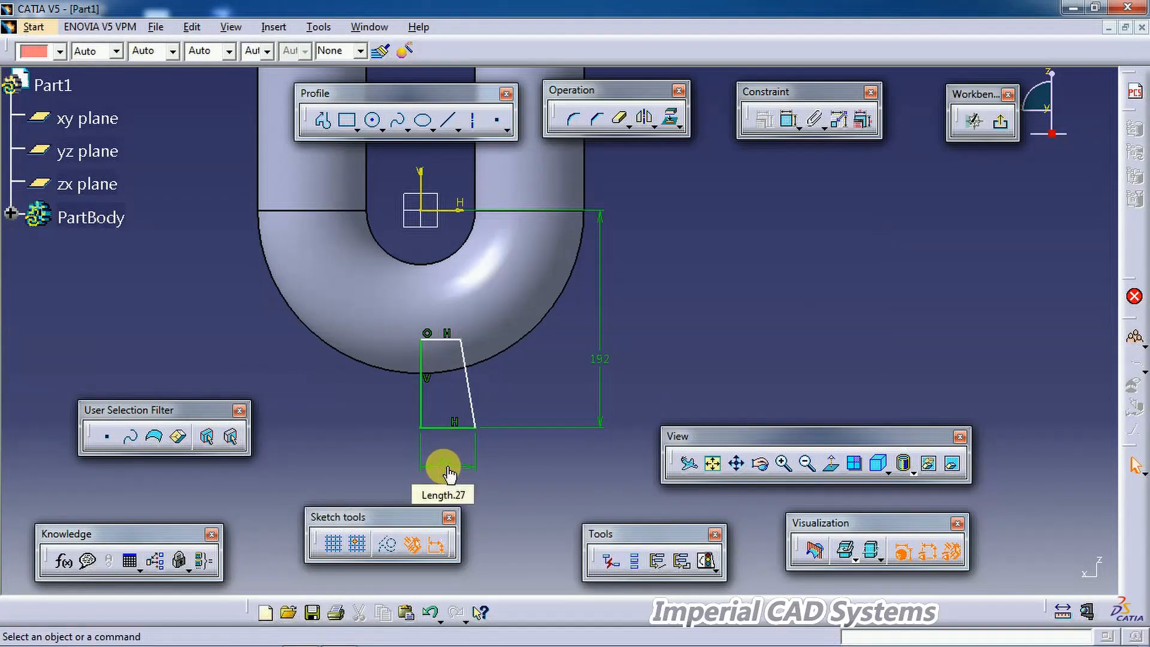
double_click(434, 449)
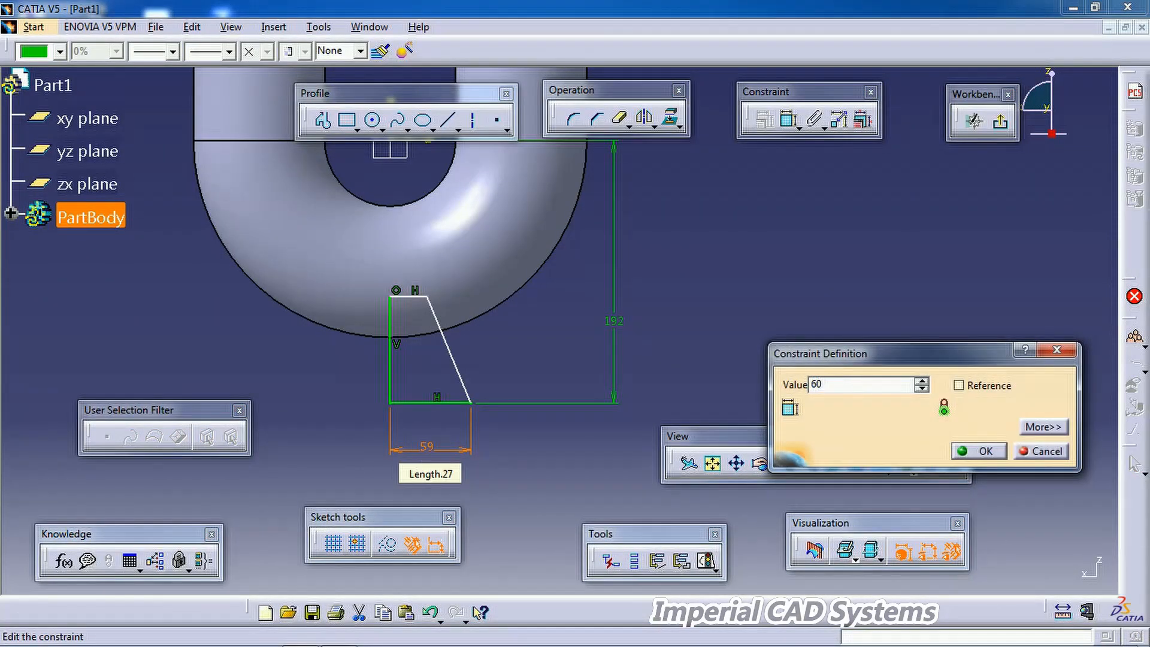
key("Return")
Step: Dimension the angle between the profile's vertical left line and its slanted line and set it to 20°
mouse_move(429, 297)
left_mouse_down()
mouse_move(421, 306)
mouse_move(448, 237)
mouse_move(434, 275)
left_mouse_up()
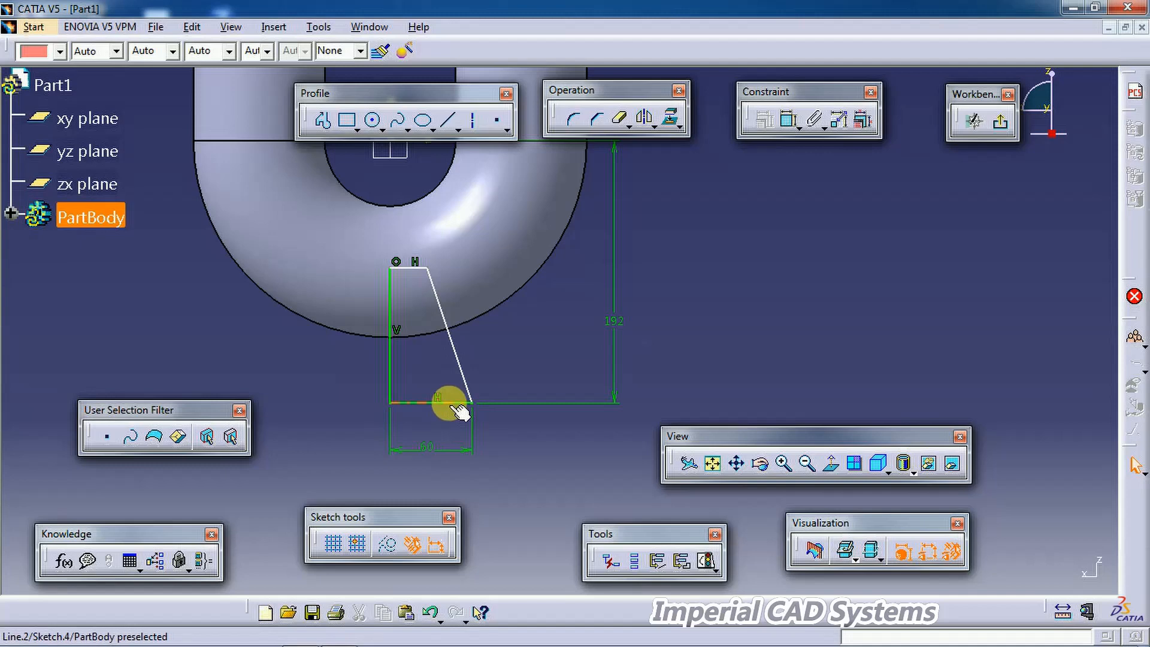
mouse_move(573, 368)
middle_mouse_down()
mouse_move(544, 390)
mouse_move(570, 349)
middle_mouse_up()
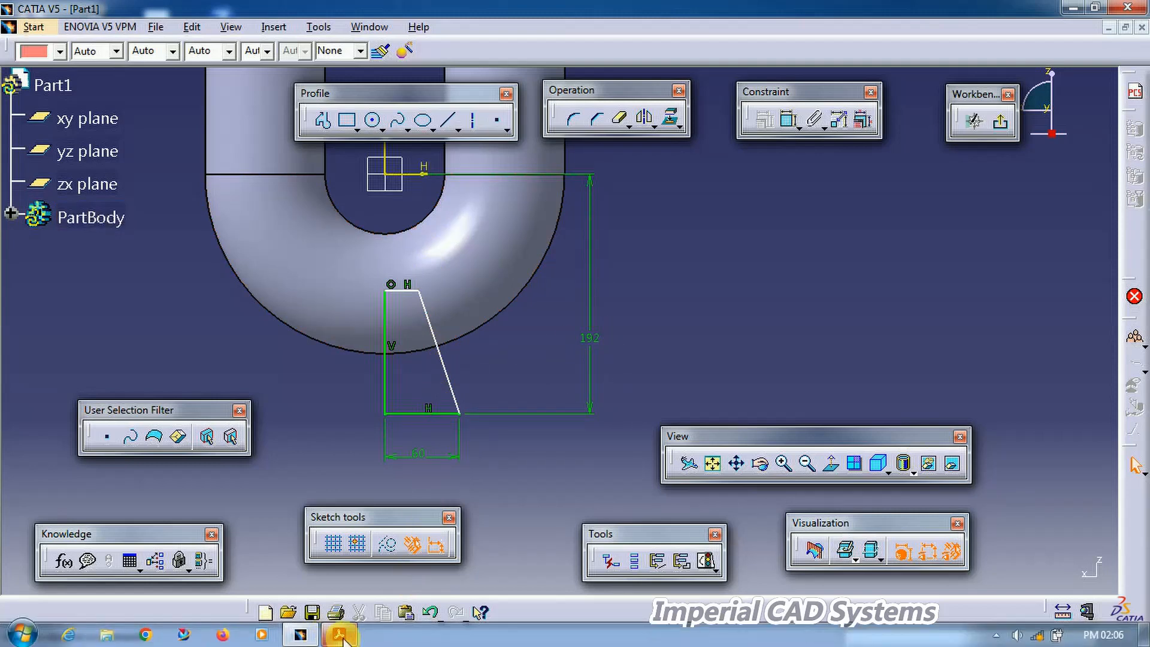
left_click(336, 636)
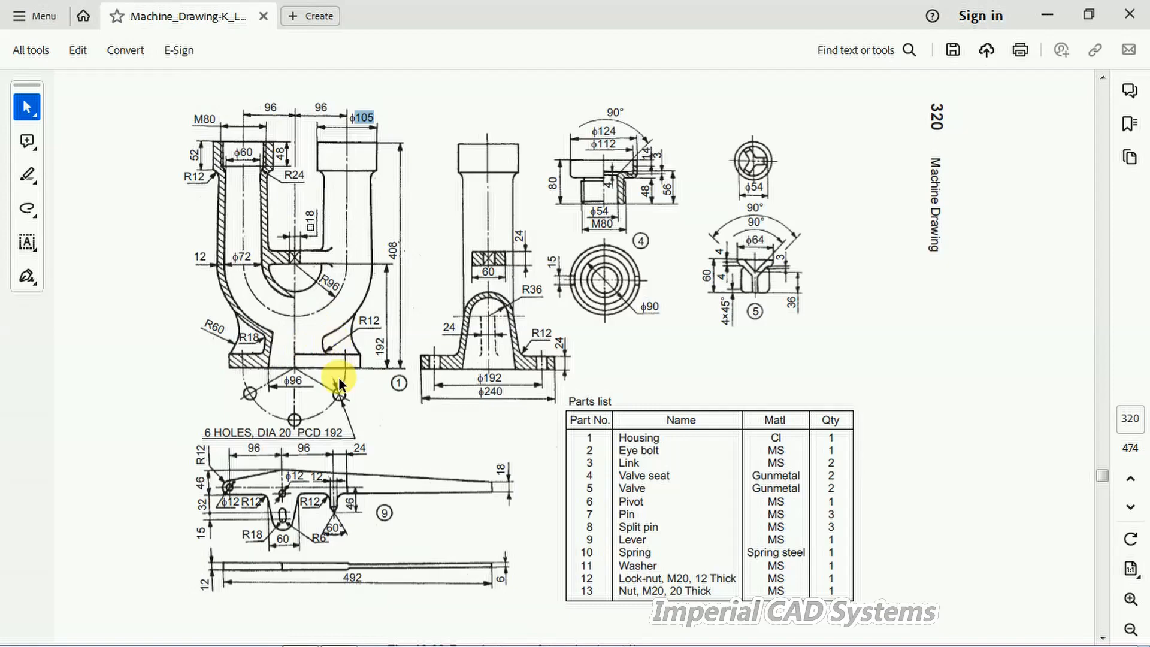
left_click(339, 635)
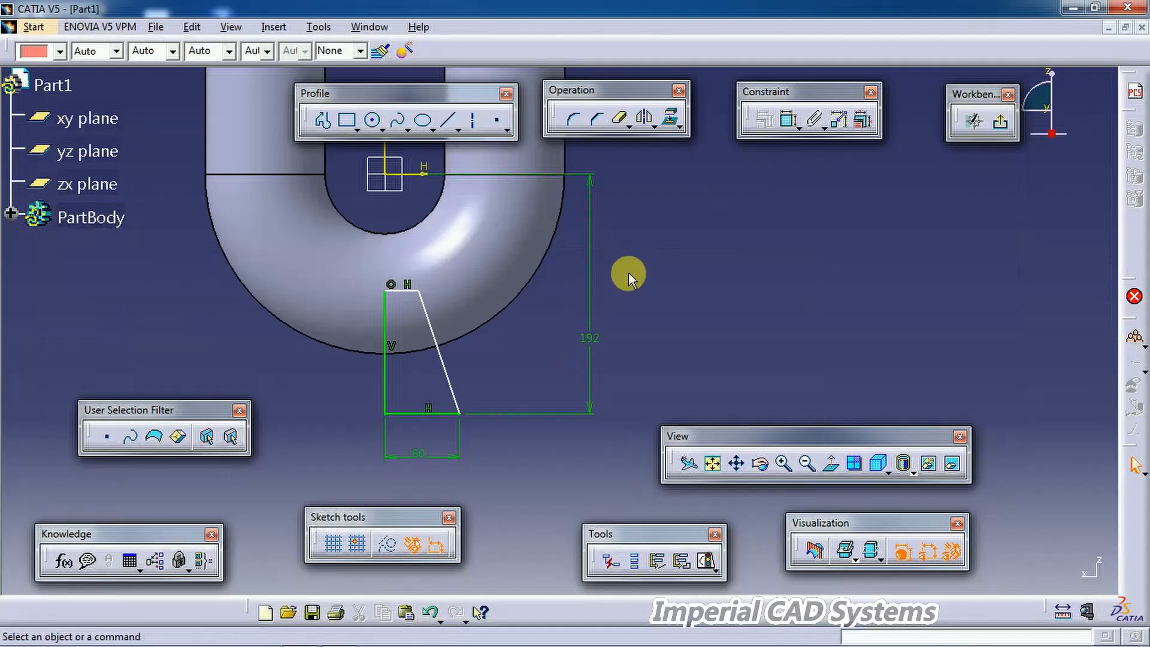
left_click(788, 124)
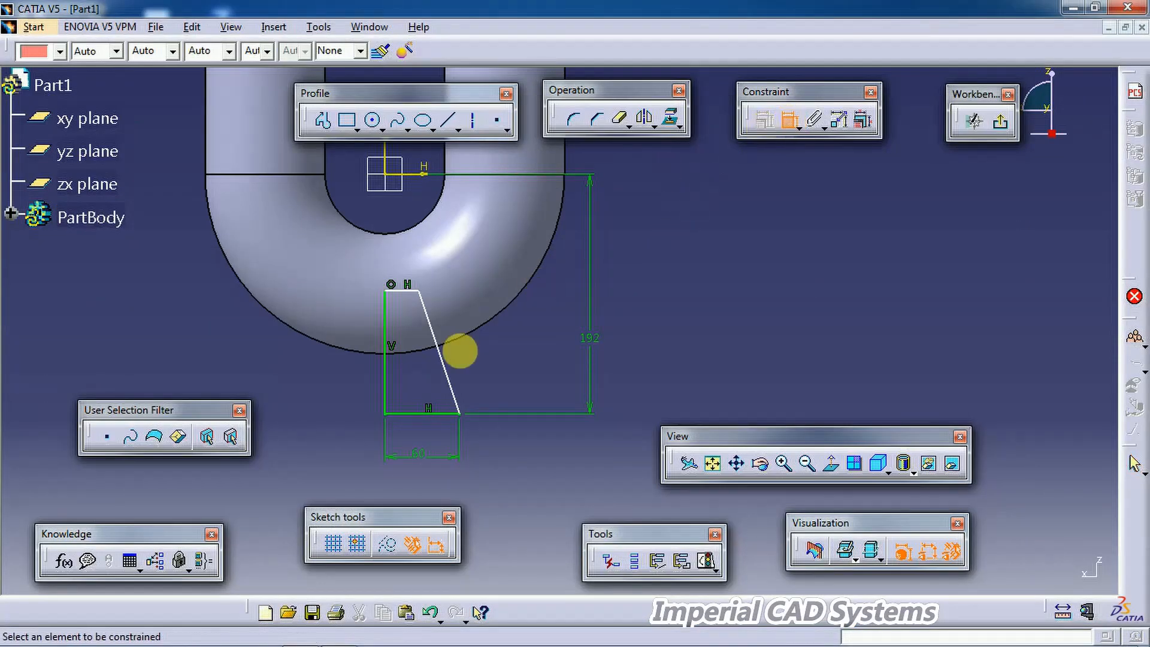
left_click(385, 381)
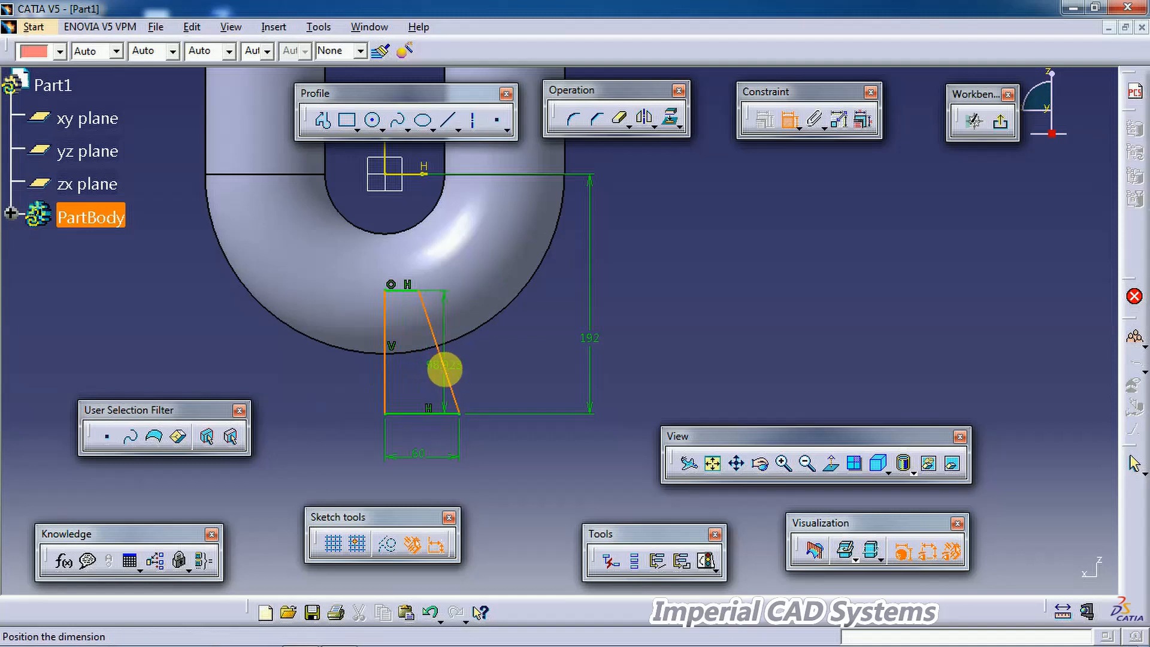
left_click(422, 370)
double_click(426, 366)
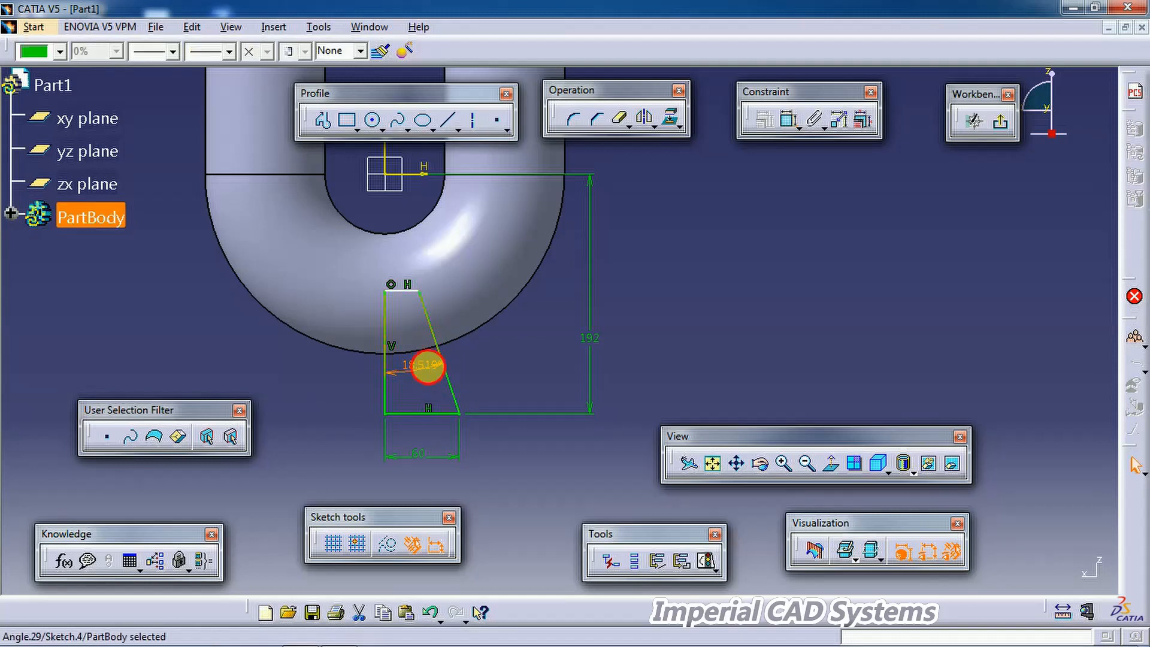
type("20")
key("Return")
Step: Dimension the distance from the profile's top corner to the horizontal axis
left_click(572, 341)
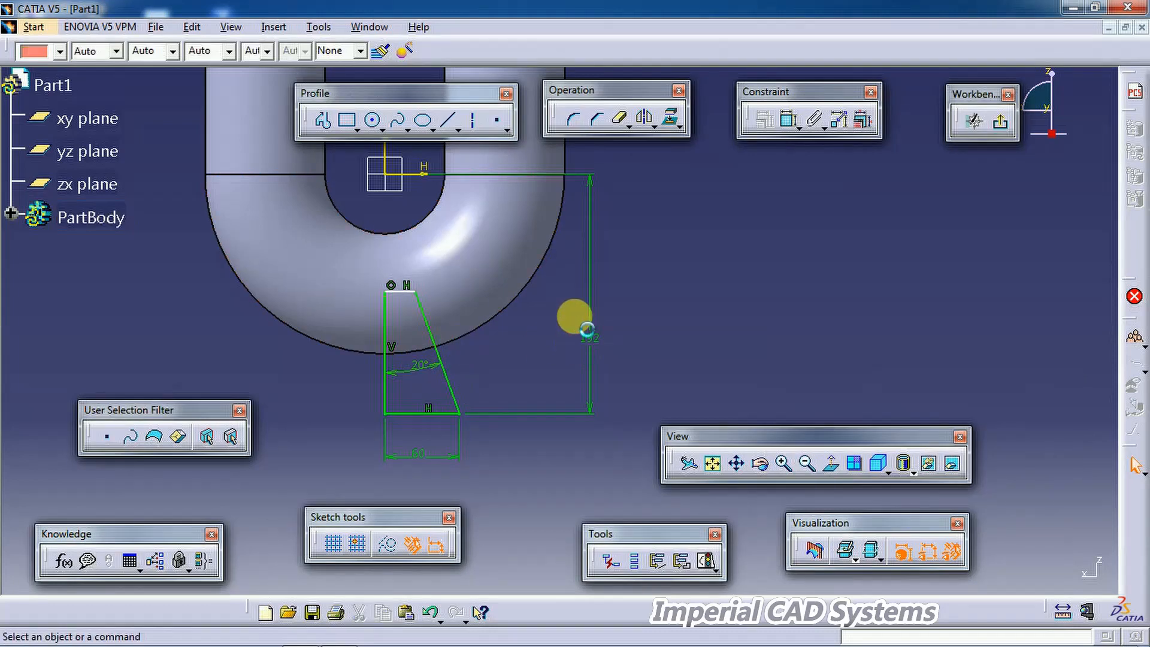
left_click(789, 122)
left_click(422, 174)
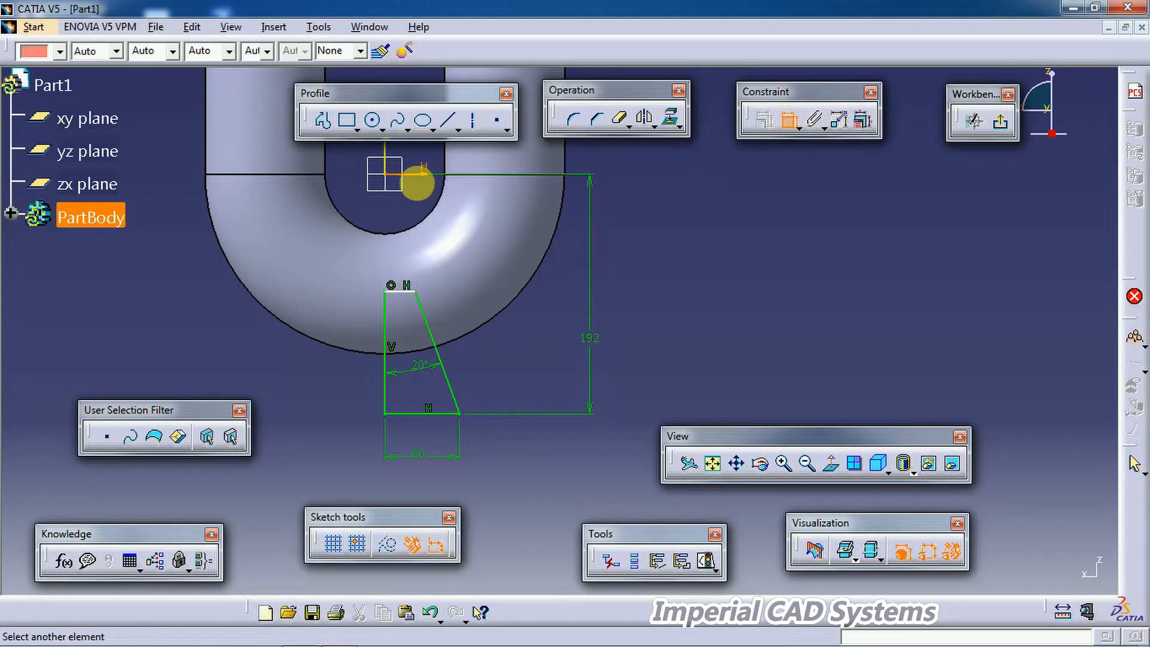
left_click(395, 292)
left_click(398, 225)
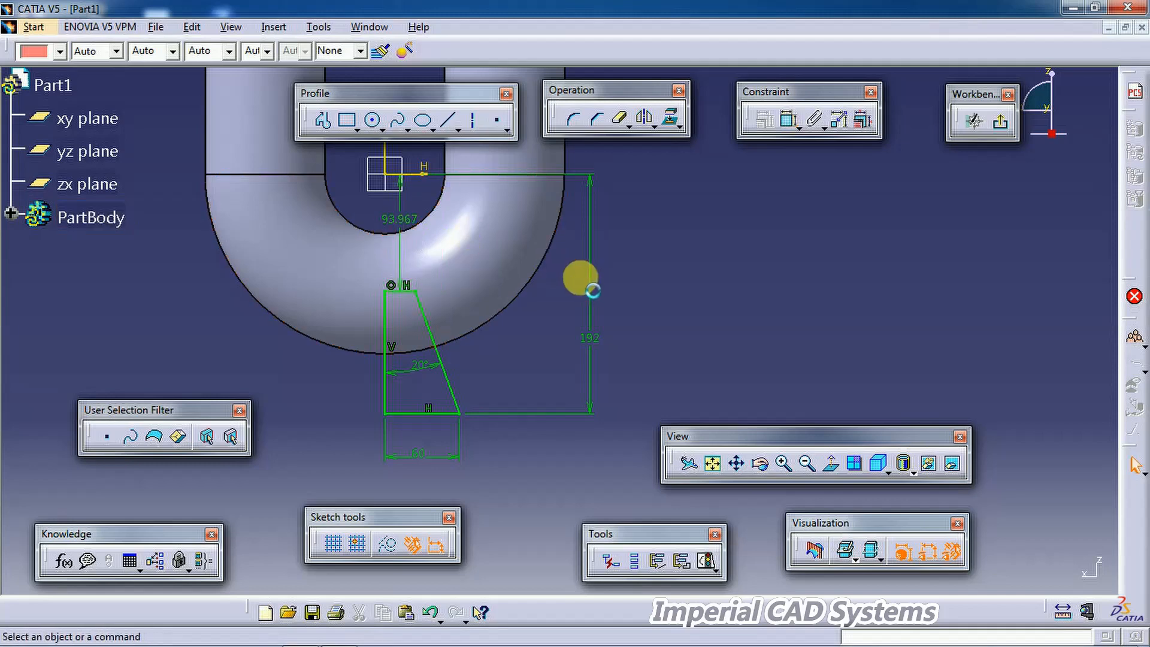
mouse_move(641, 311)
middle_mouse_down()
mouse_move(659, 338)
mouse_move(634, 368)
middle_mouse_up()
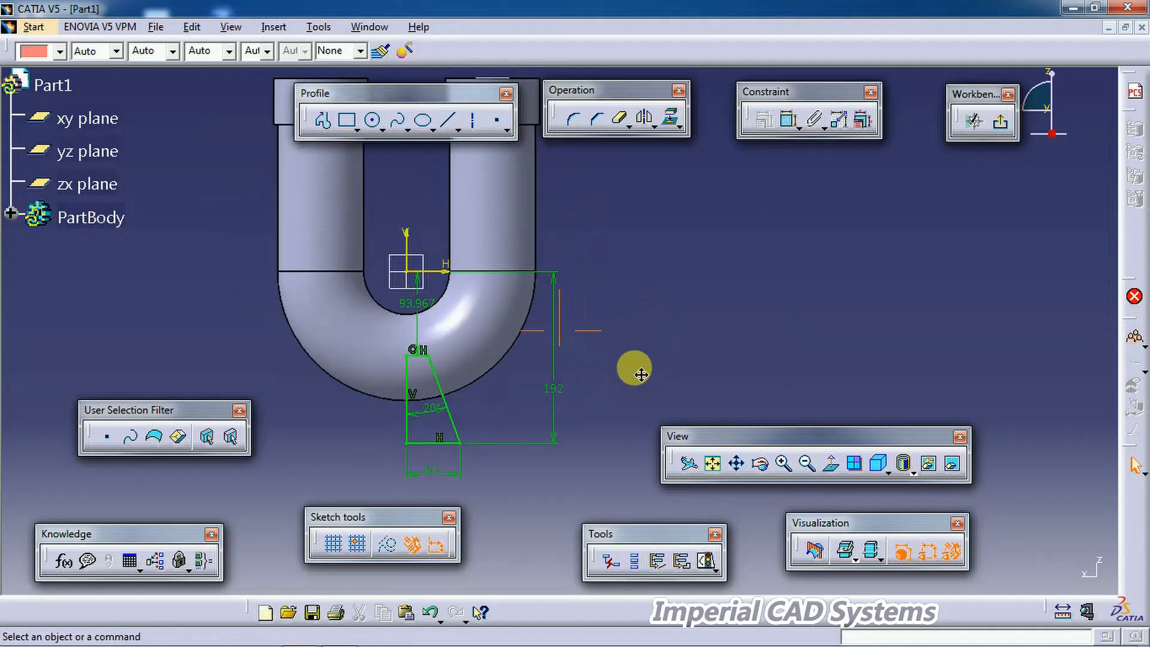
Step: Exit the sketch and revolve the profile a full 360 degrees about its vertical left edge with Shaft
left_click(999, 123)
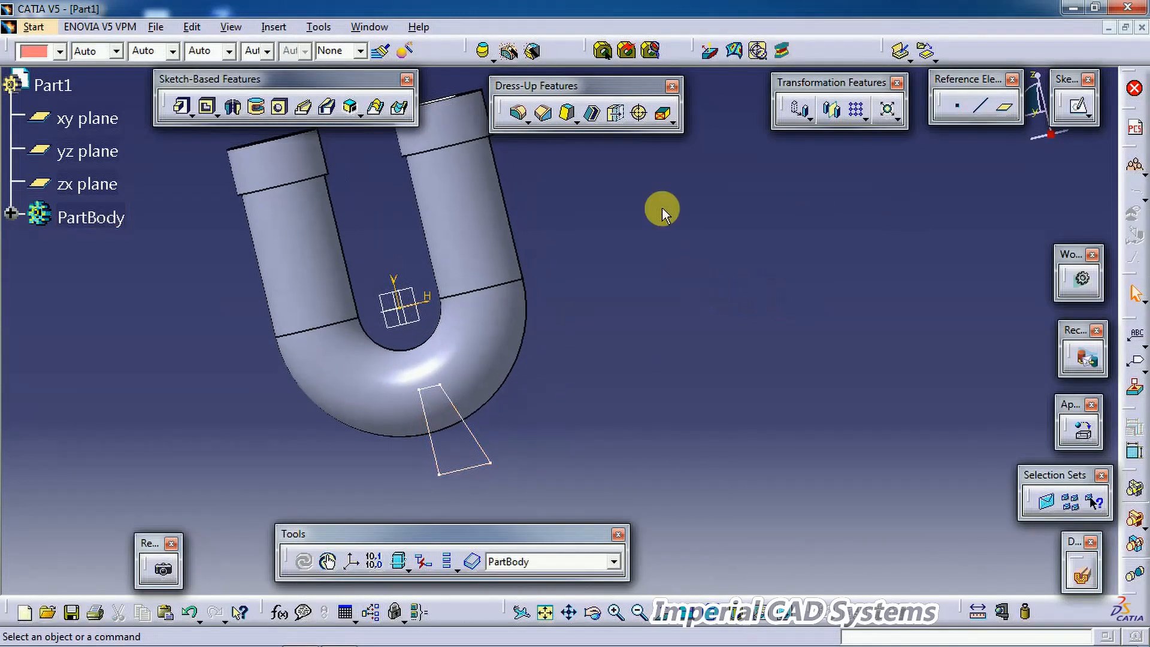
left_click(232, 110)
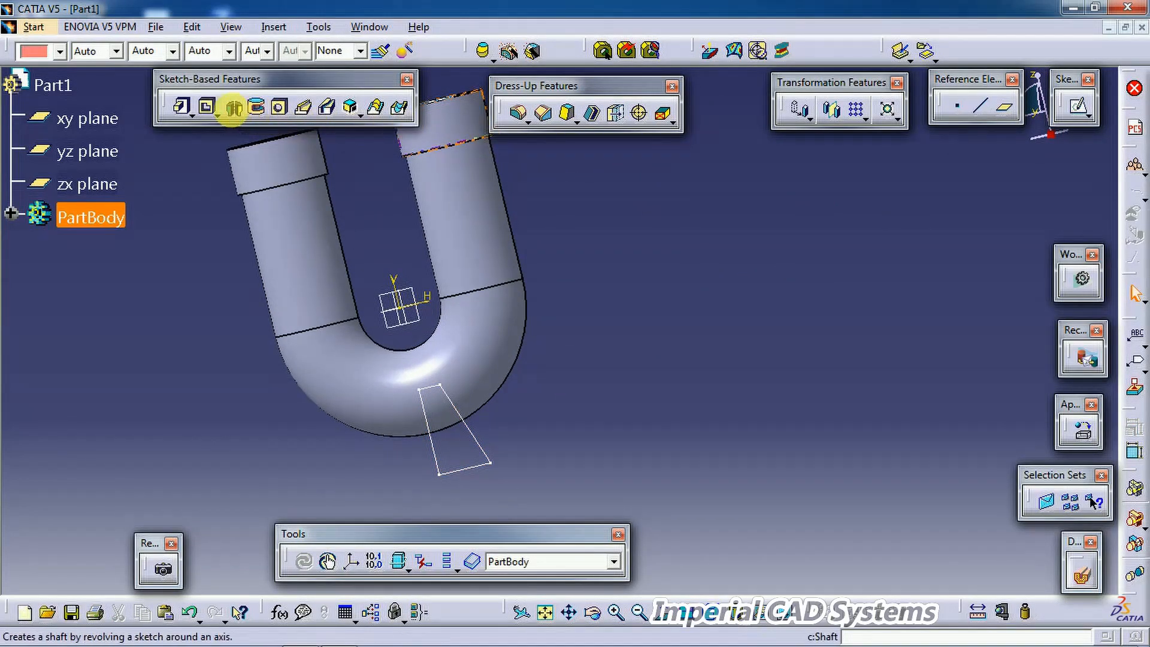
left_click(481, 448)
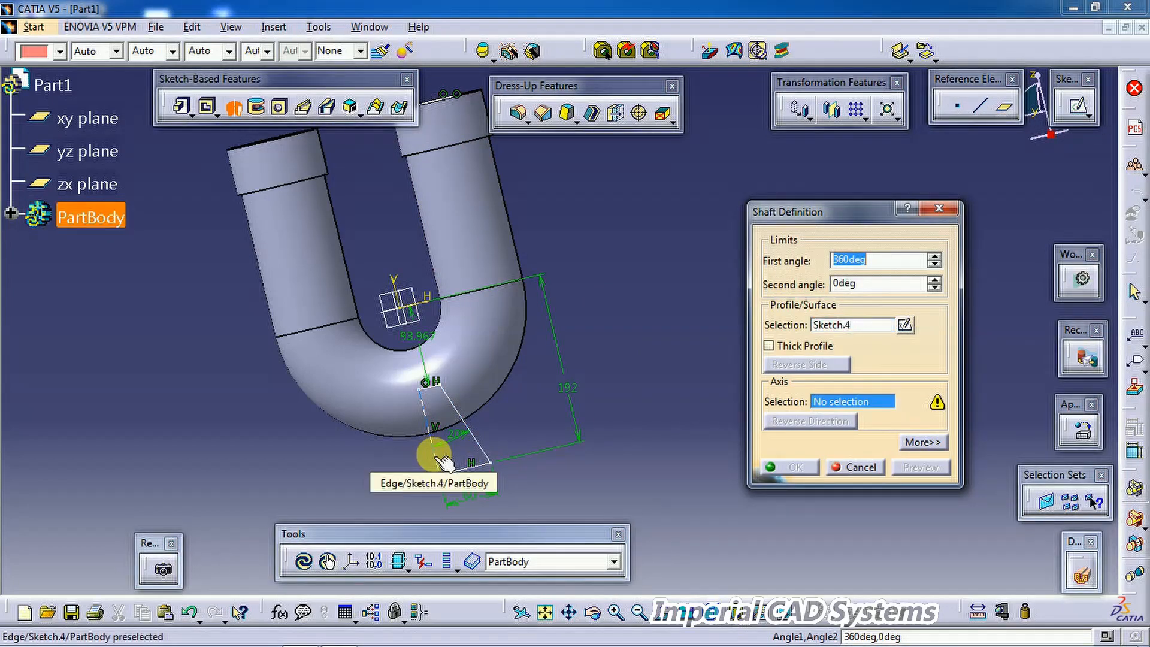
left_click(443, 461)
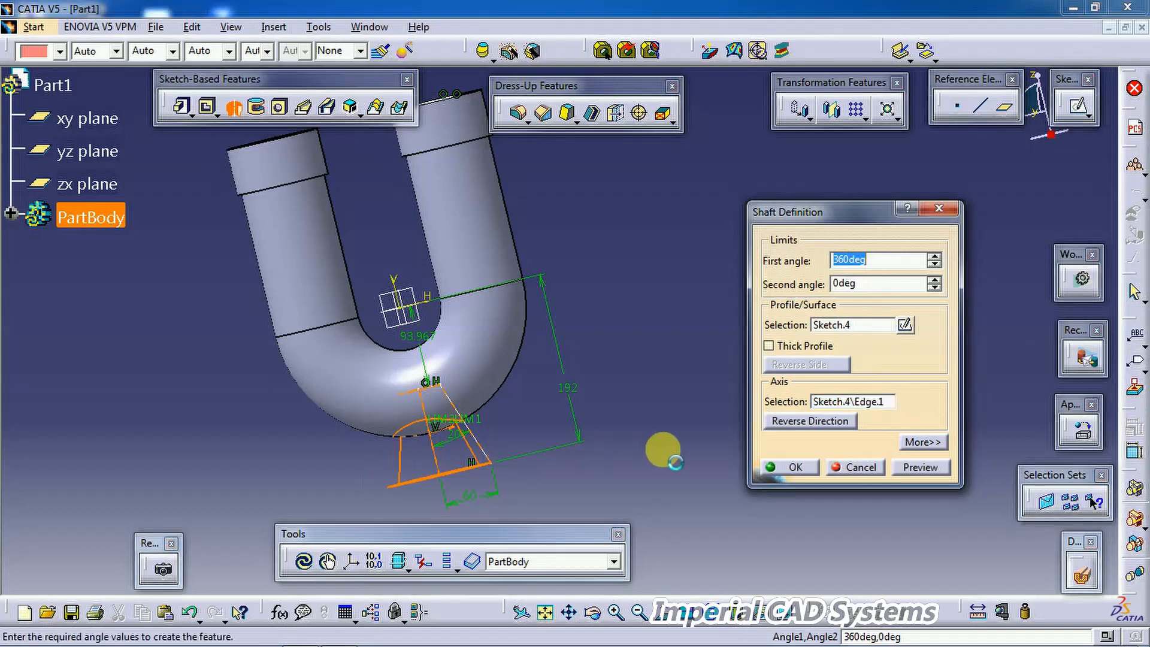
left_click(805, 471)
middle_click_drag(629, 462, 482, 367)
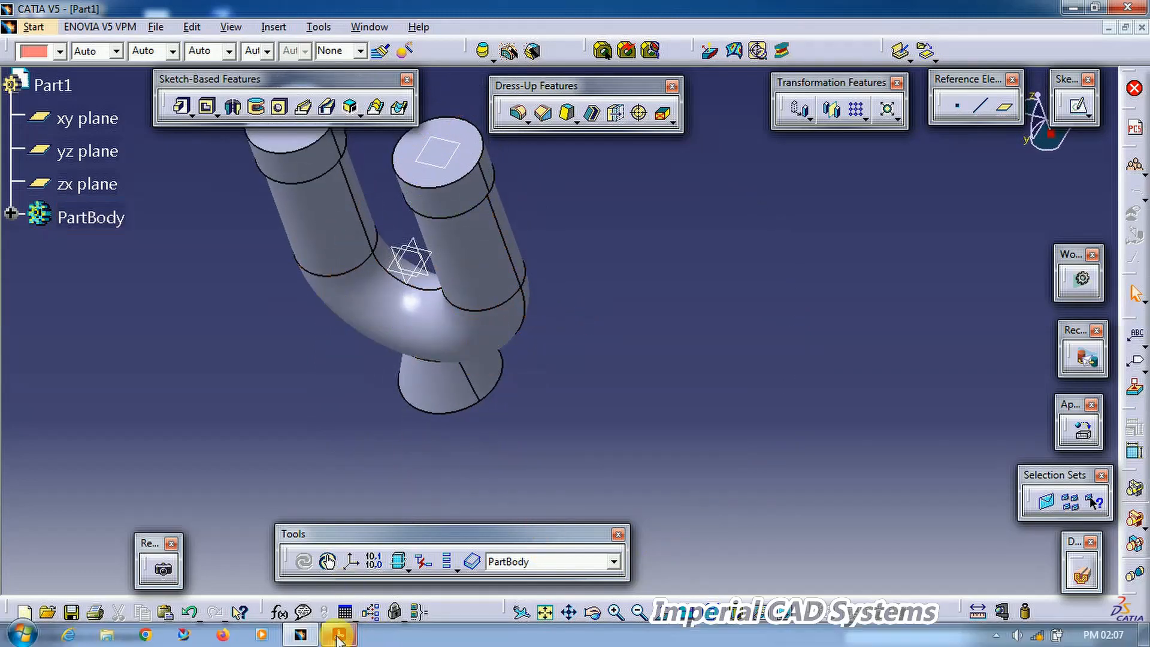
Step: Switch to the PDF drawing to review the housing dimensions and return to the model
left_click(338, 636)
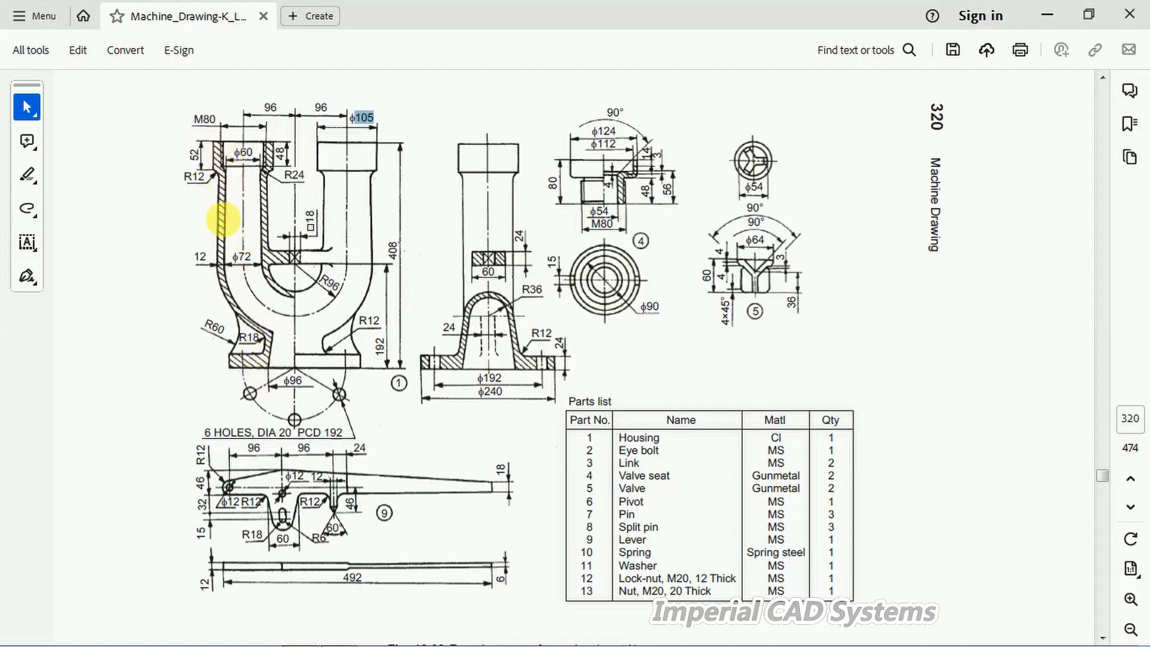
mouse_move(379, 634)
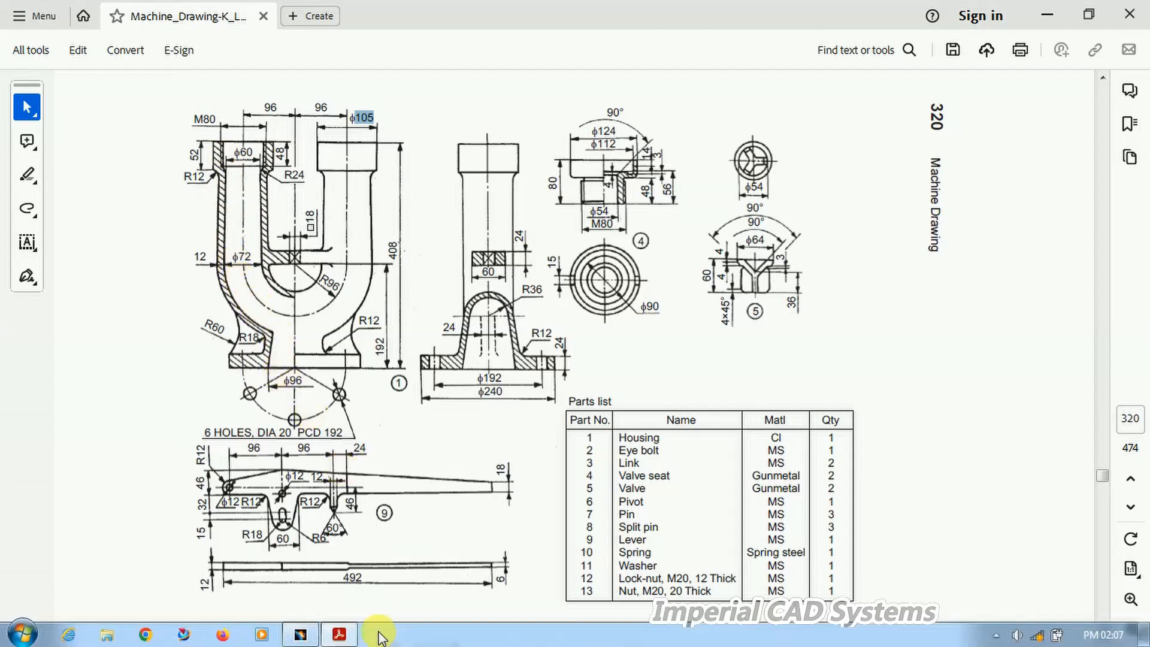
left_click(343, 634)
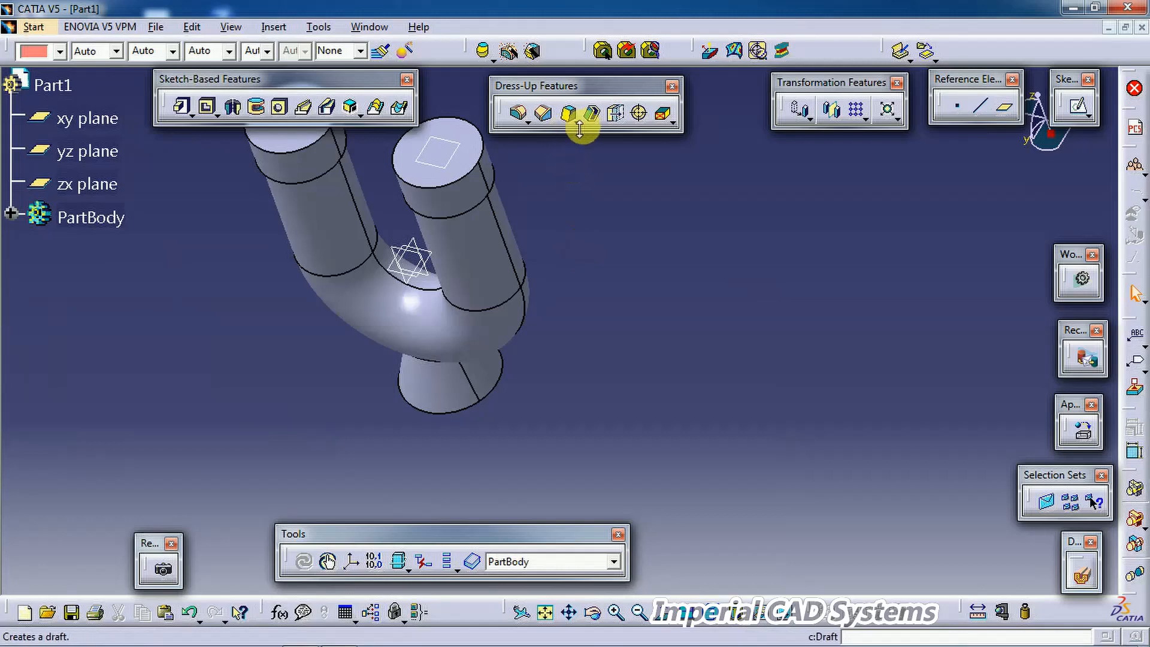
Step: Shell the body with 12mm inside thickness, removing both tube end faces and the bottom face
left_click(591, 113)
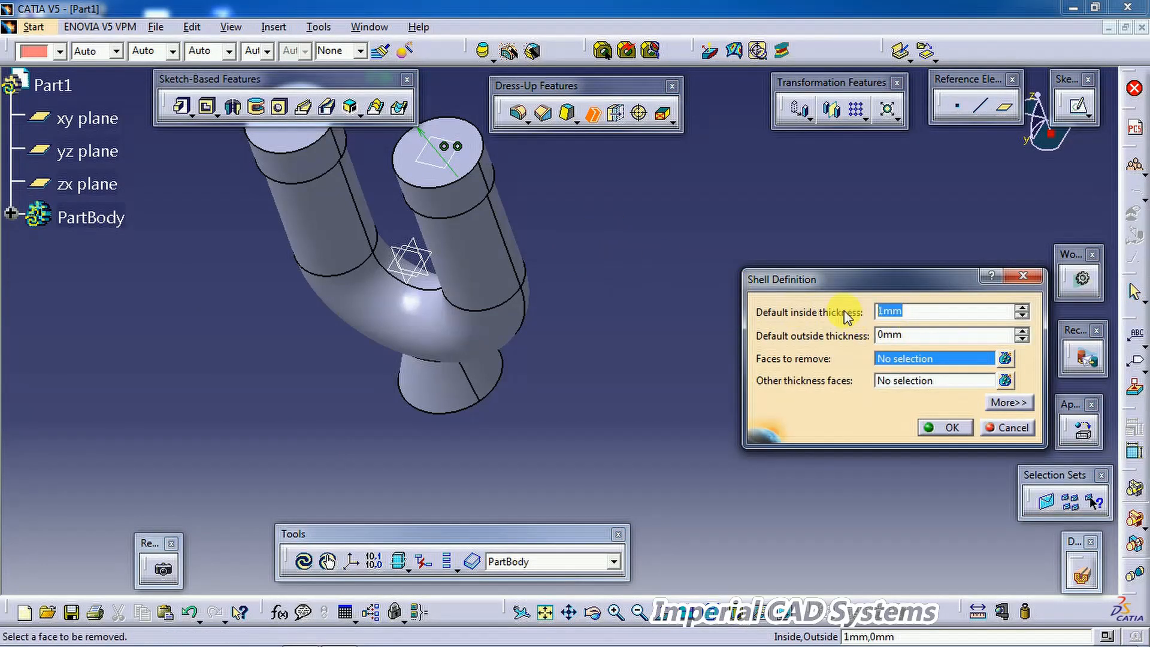
middle_click_drag(672, 311, 635, 318)
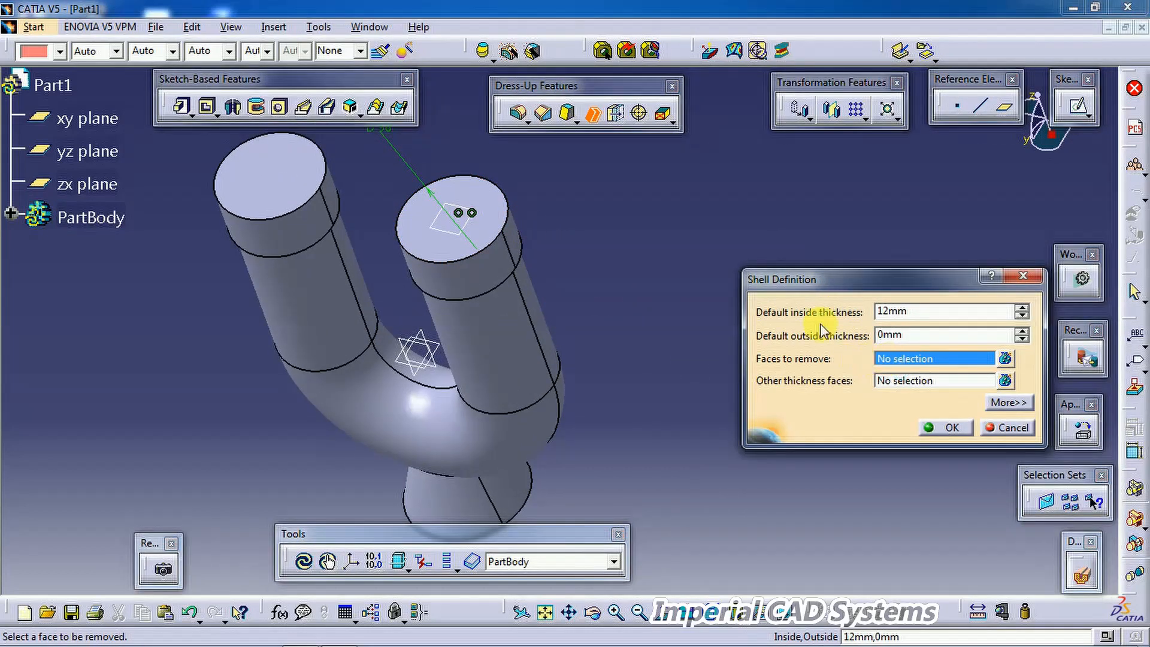
left_click(493, 199)
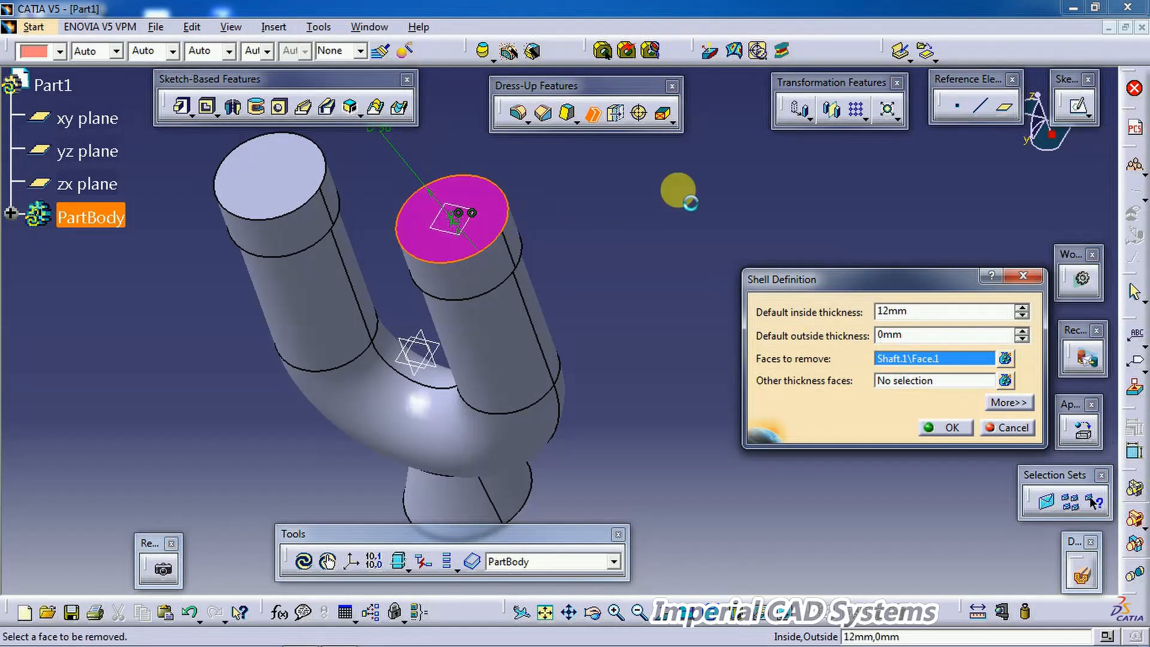
left_click(275, 172)
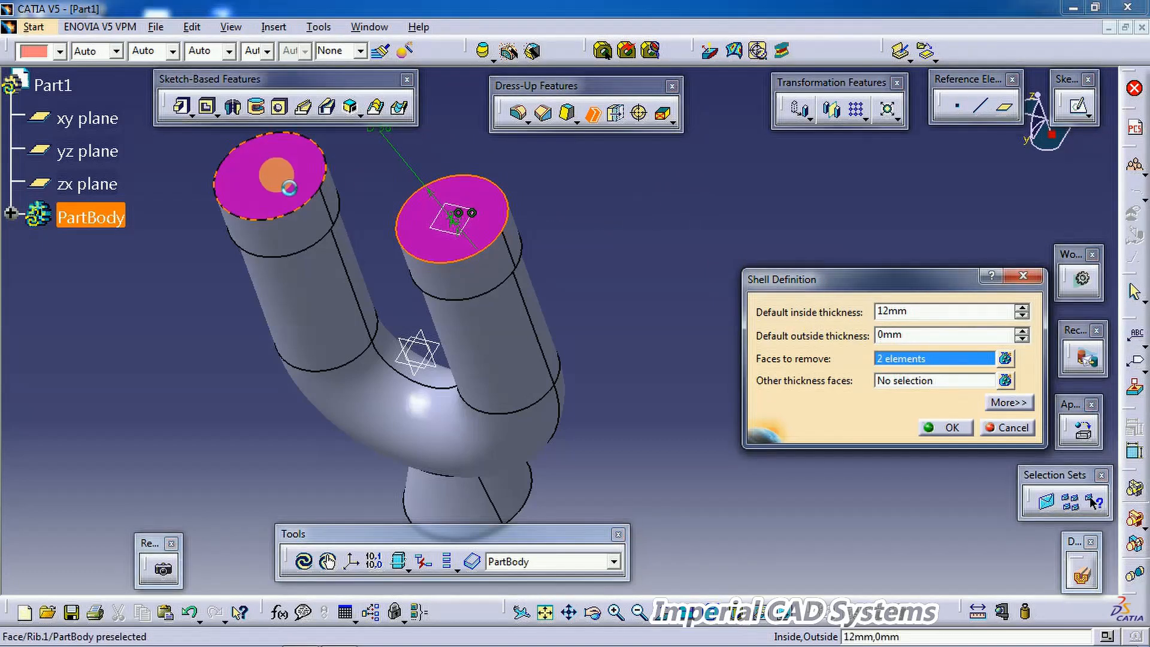
middle_click_drag(620, 449, 545, 297)
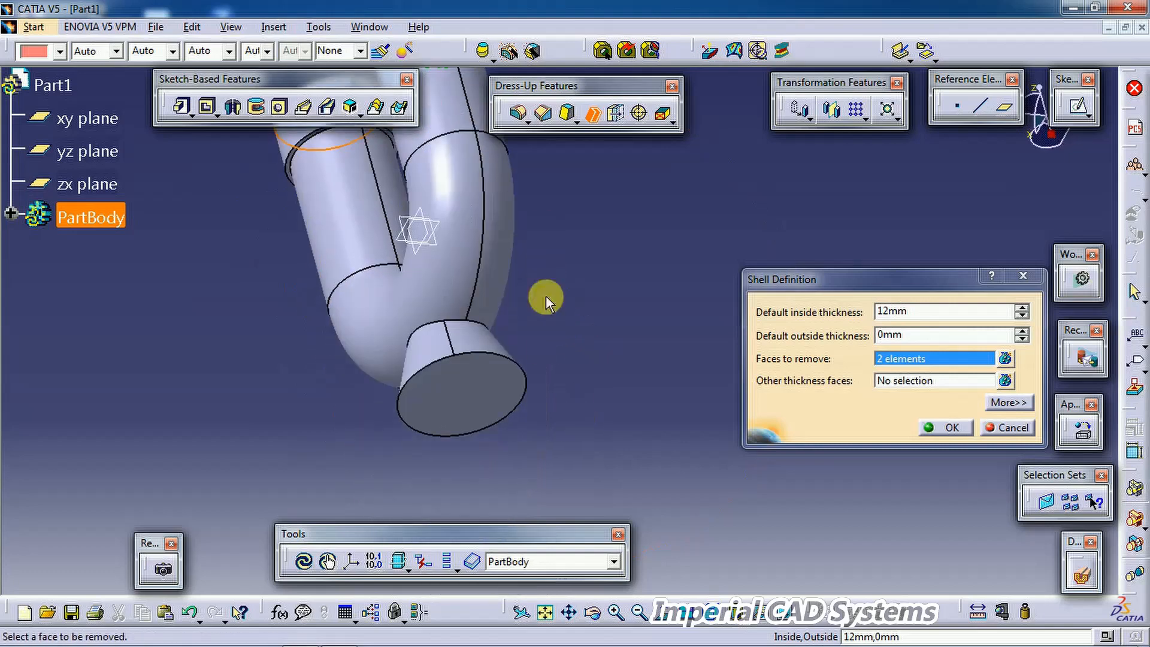
left_click(501, 398)
left_click(958, 426)
Step: Review the base dimensions on the PDF drawing and return to the model
mouse_move(673, 318)
middle_mouse_down()
mouse_move(662, 384)
mouse_move(598, 226)
mouse_move(544, 252)
mouse_move(547, 497)
mouse_move(573, 302)
mouse_move(565, 455)
mouse_move(587, 285)
mouse_move(639, 452)
mouse_move(625, 373)
mouse_move(575, 410)
mouse_move(555, 385)
mouse_move(545, 457)
mouse_move(731, 304)
mouse_move(539, 318)
mouse_move(651, 296)
mouse_move(585, 308)
middle_mouse_up()
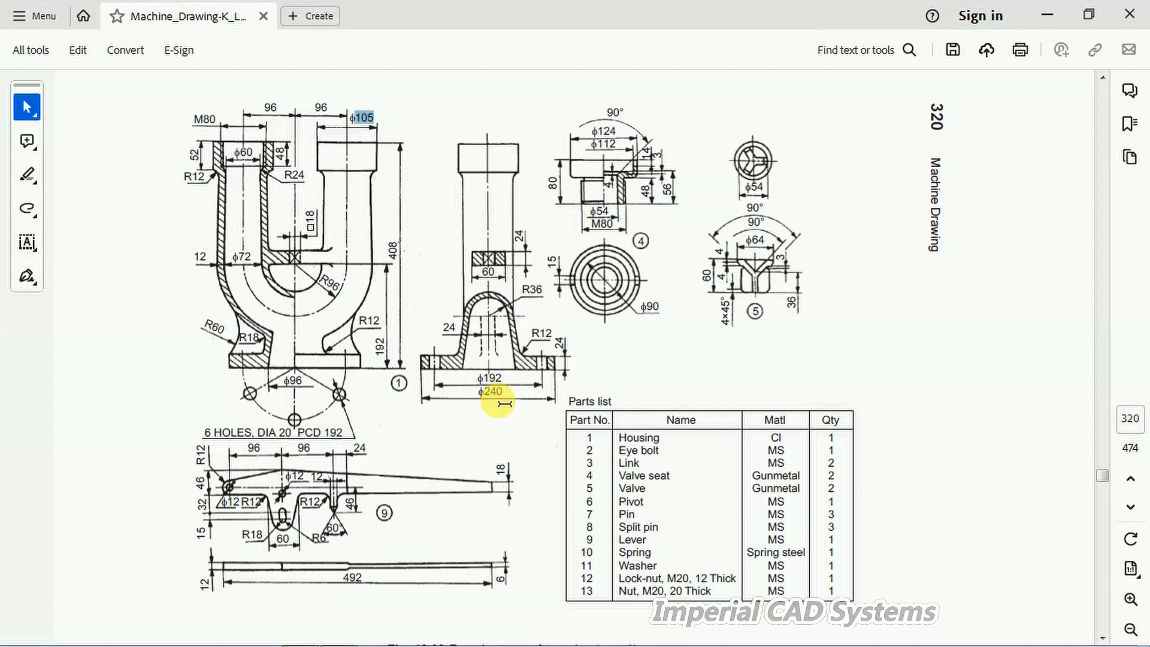
mouse_move(347, 640)
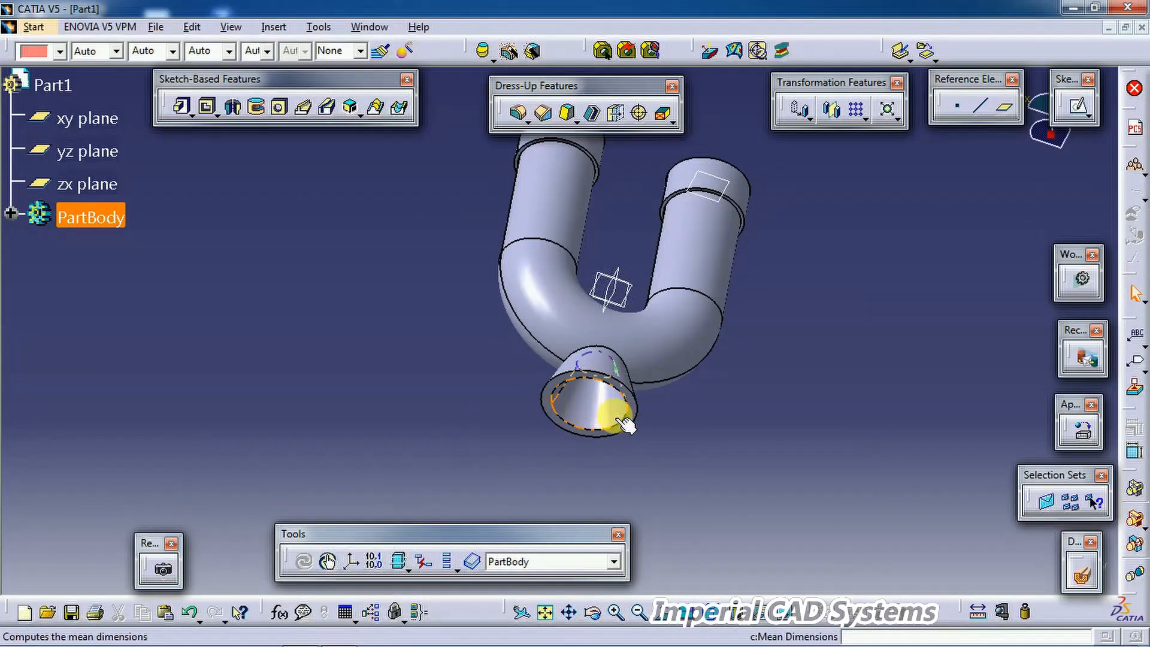
middle_click_drag(623, 351, 637, 397)
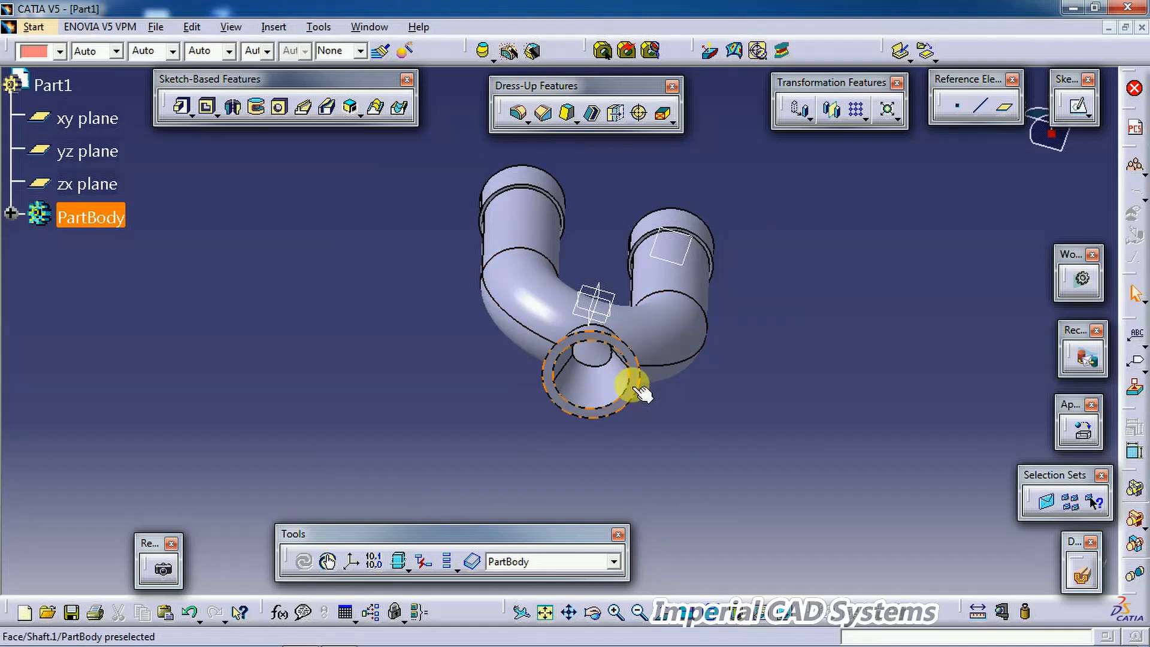
Step: Open a sketch on the bottom face and draw a circle centred on the axis with diameter 240
left_click(635, 388)
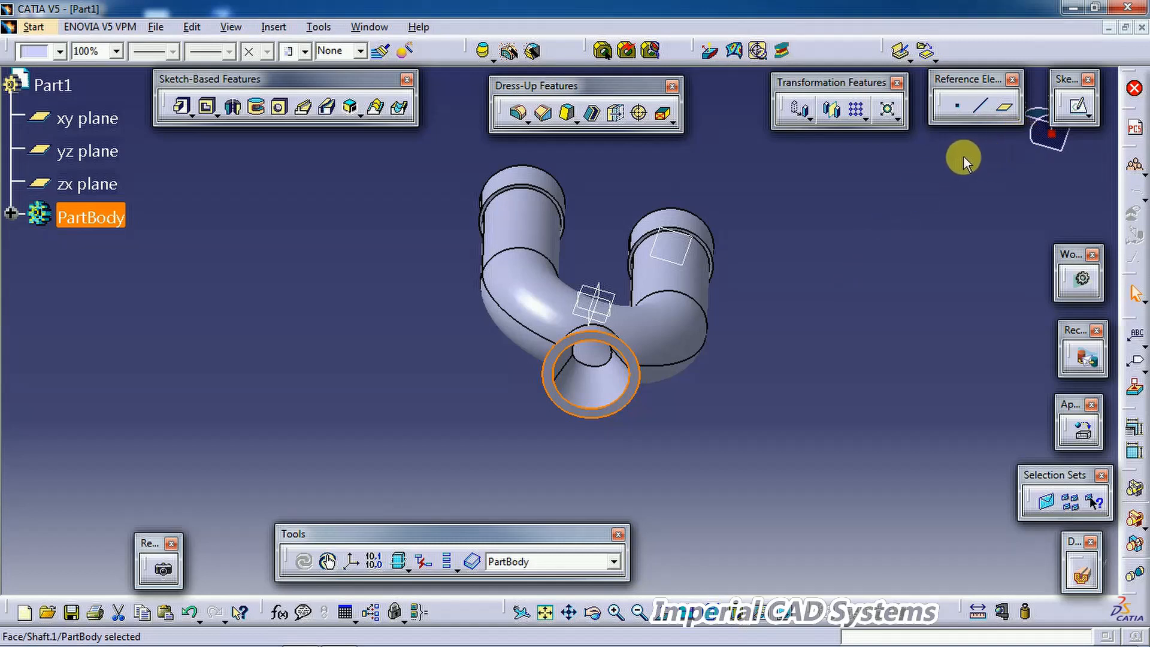
left_click(1078, 107)
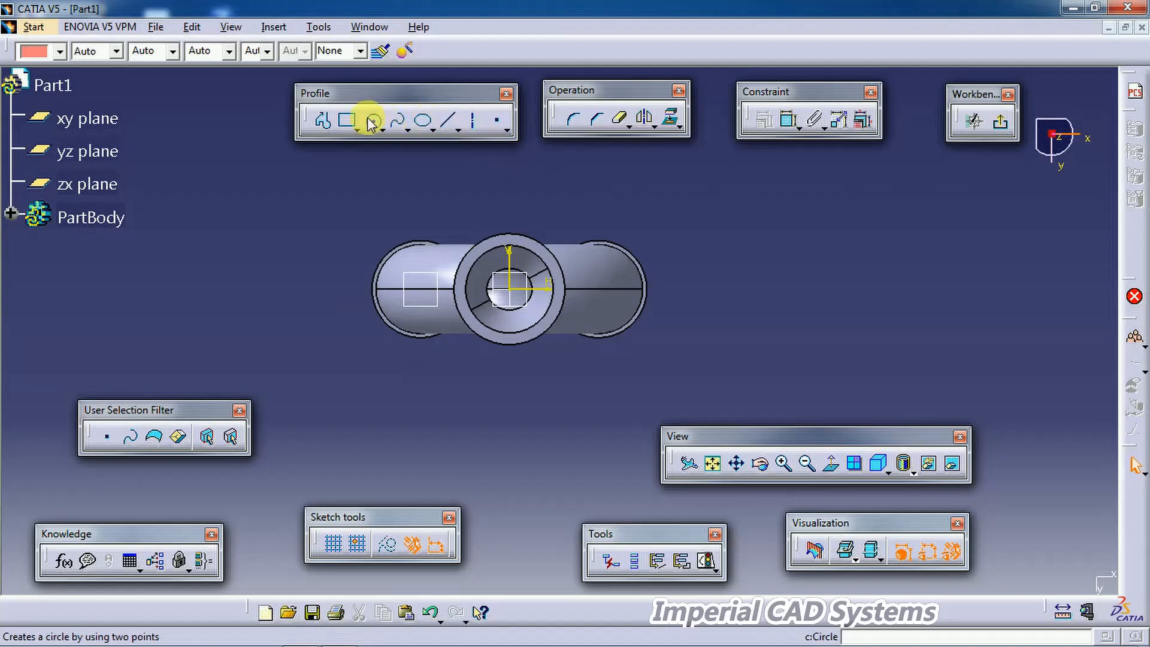
left_click(372, 121)
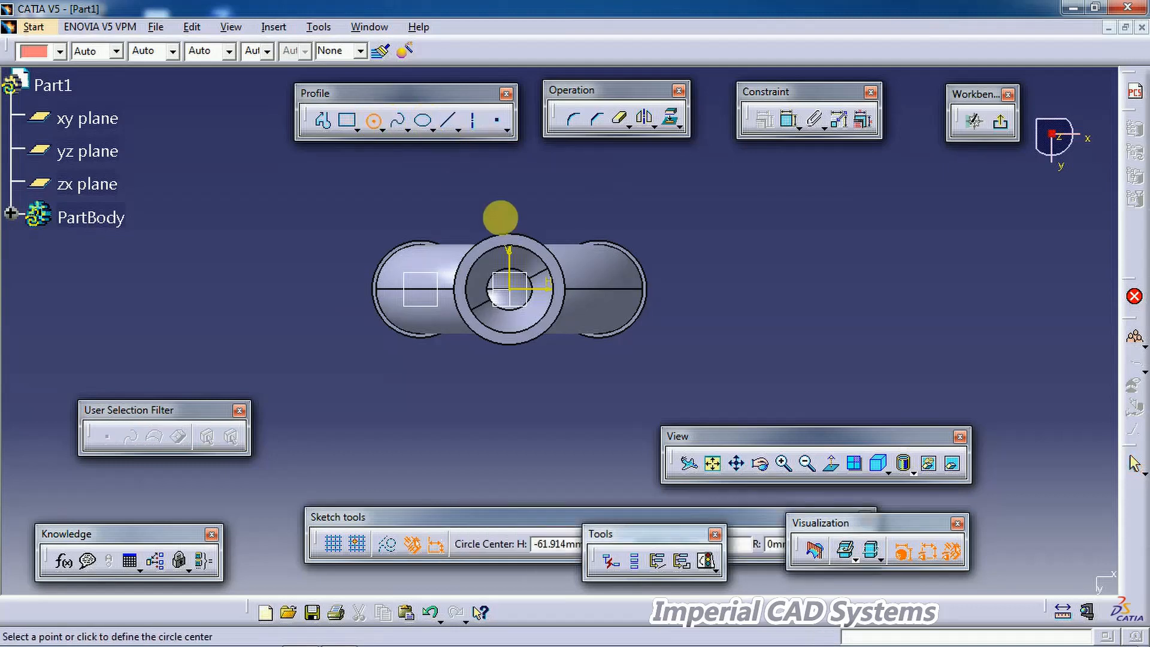
left_click(510, 290)
left_click(642, 200)
left_click(777, 120)
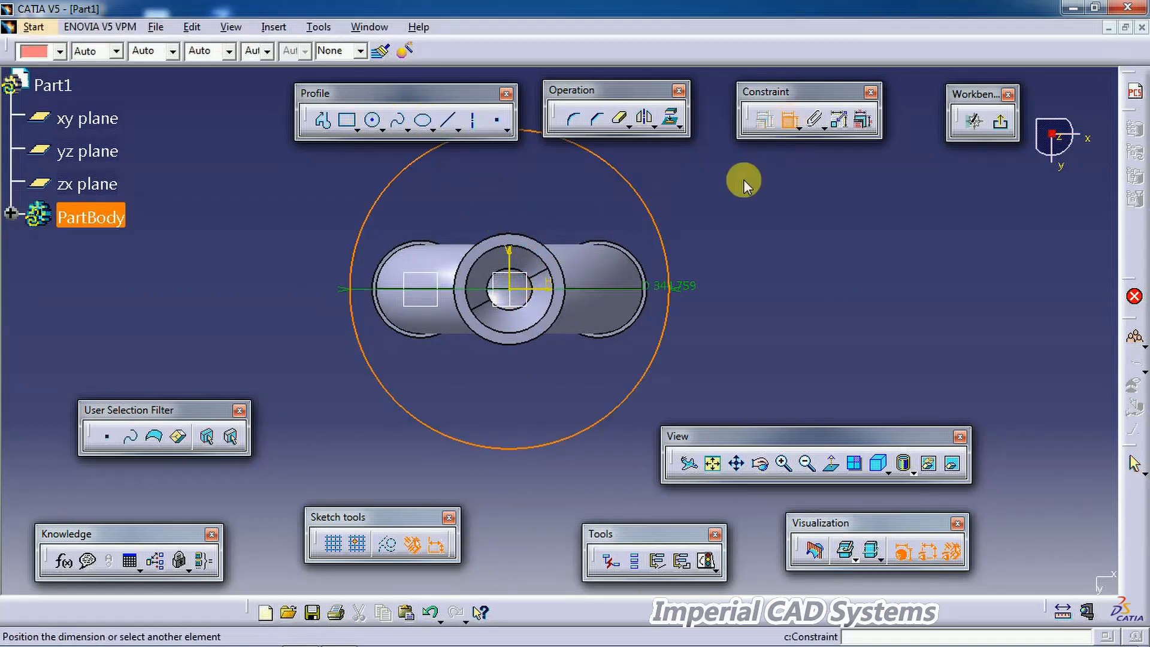
double_click(740, 193)
type("240")
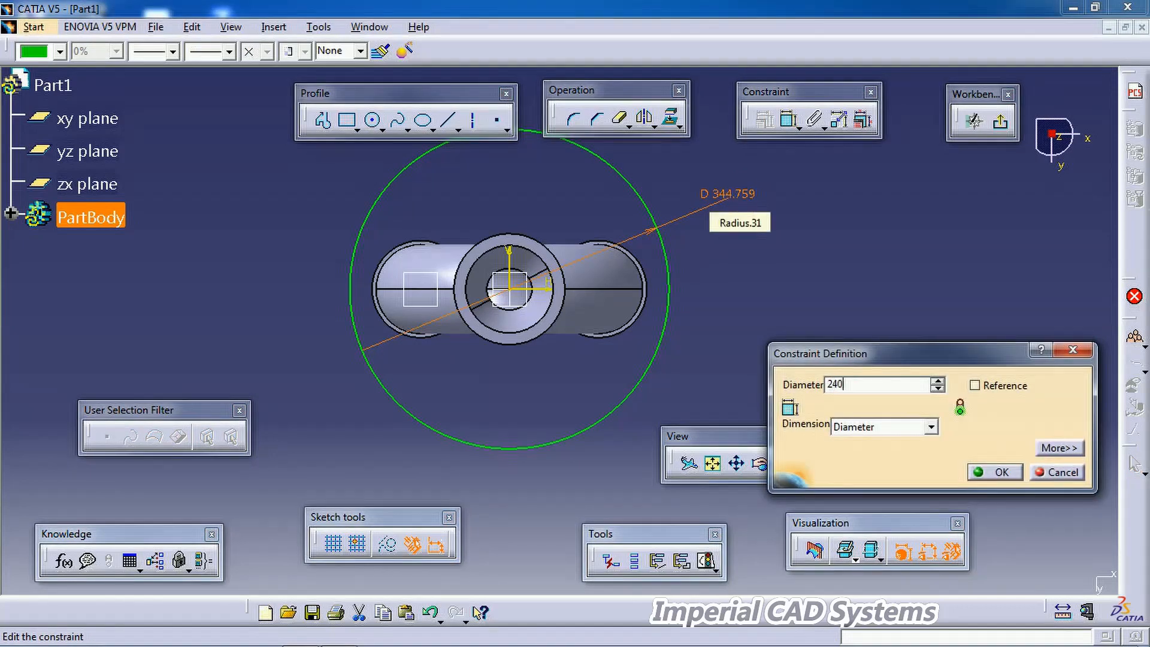
key("Return")
left_click(749, 249)
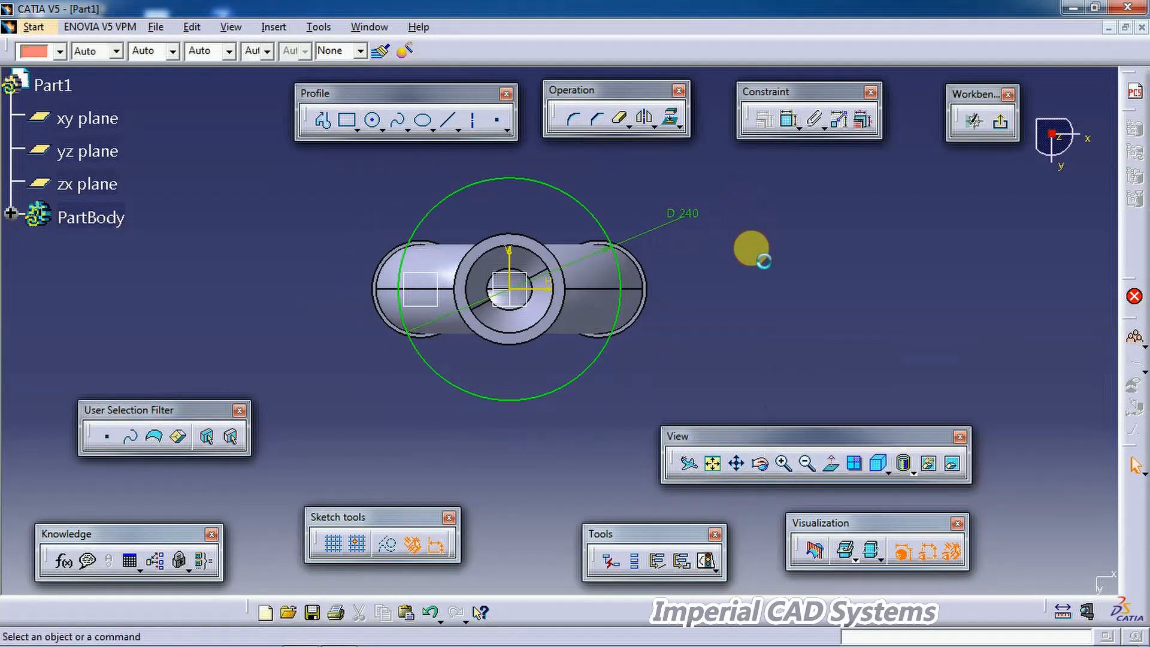
Step: Draw a concentric circle with diameter 96 in the same sketch and exit the sketch
middle_click_drag(744, 267, 792, 332)
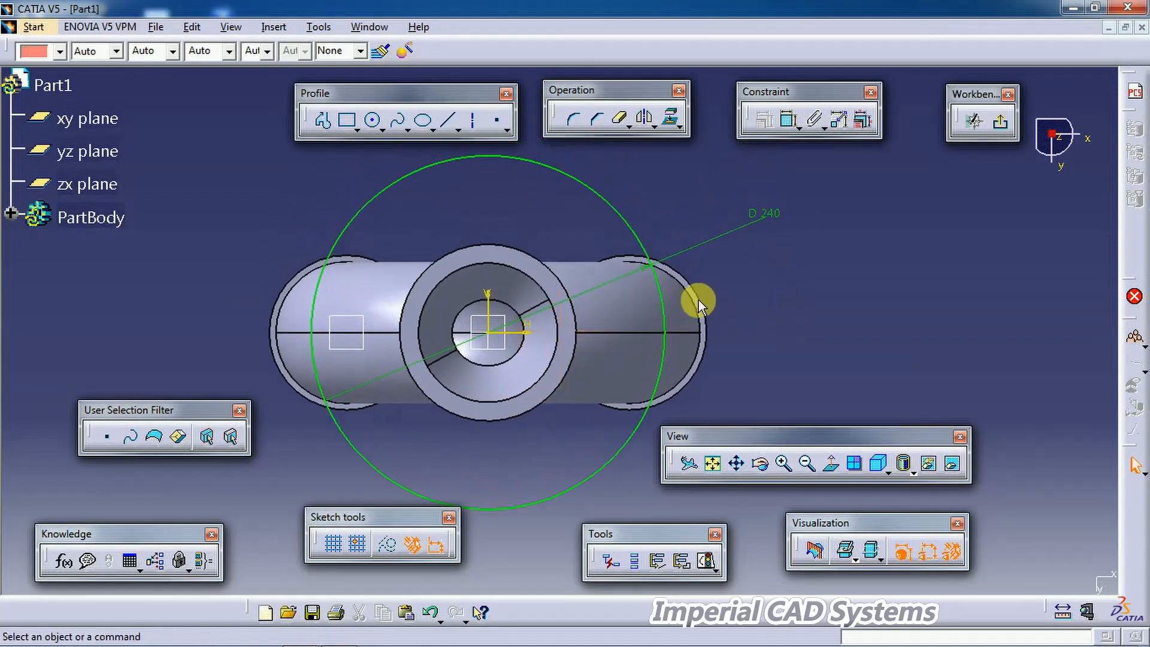
middle_click_drag(585, 311, 626, 271)
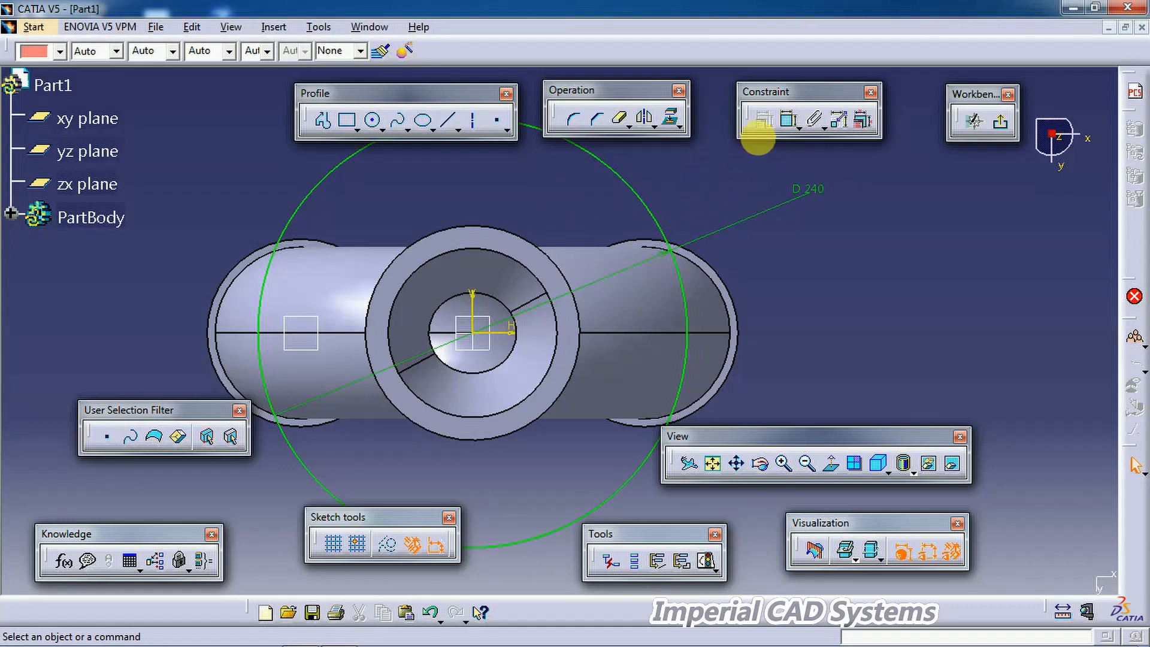
left_click(373, 121)
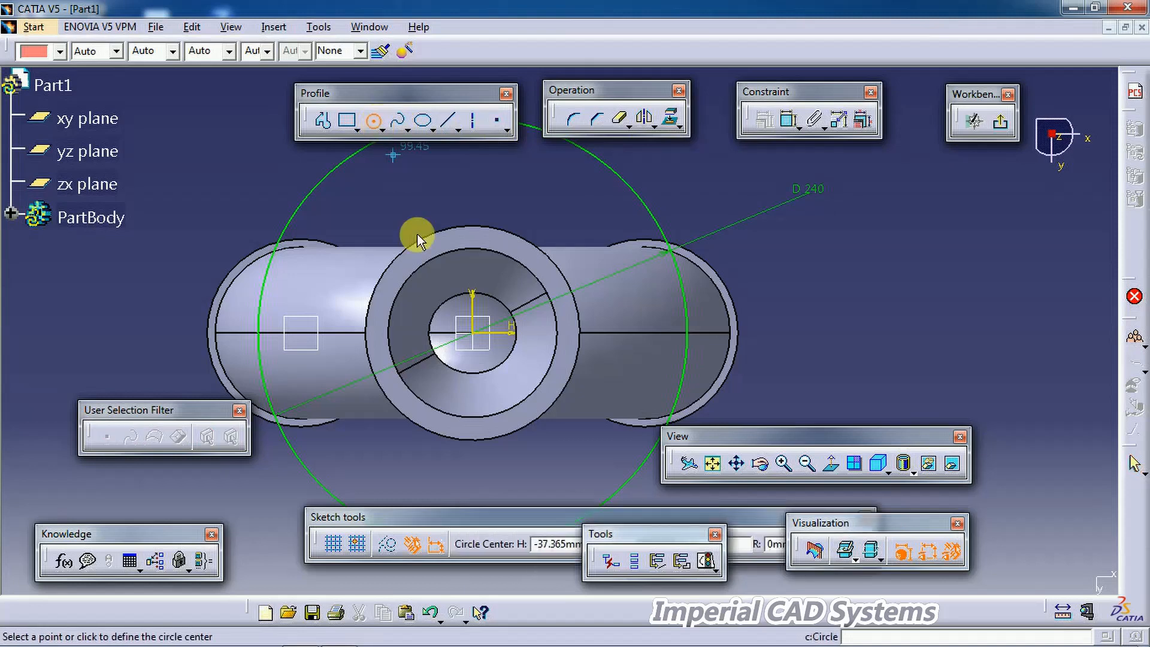
left_click(483, 339)
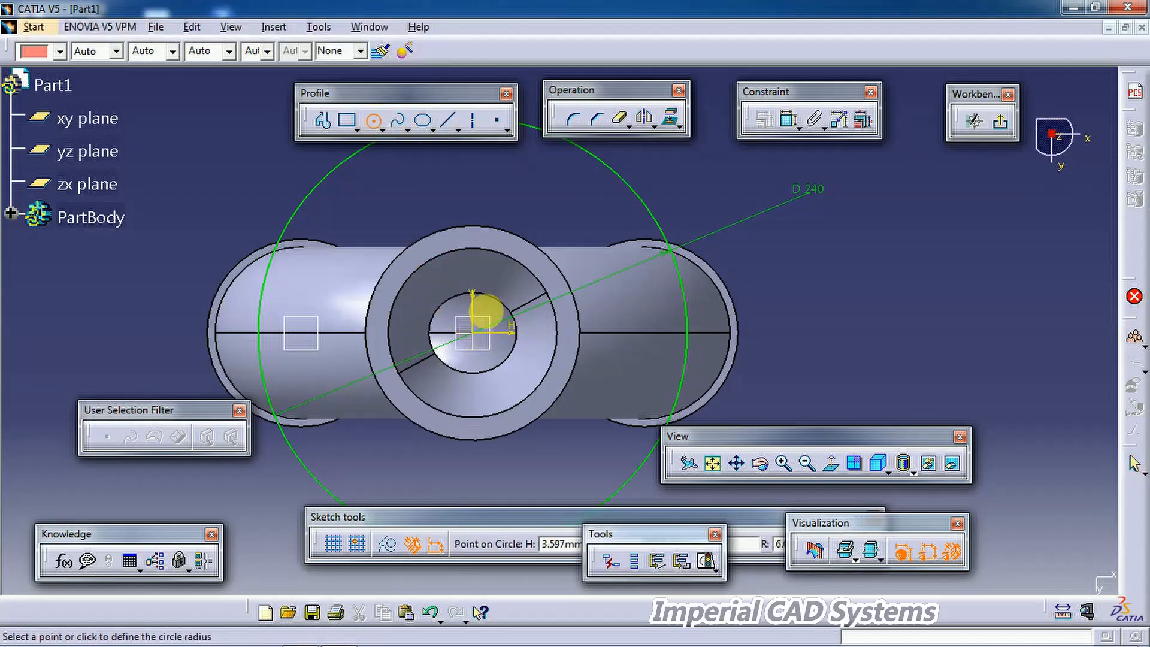
left_click(531, 255)
left_click(790, 120)
left_click(533, 190)
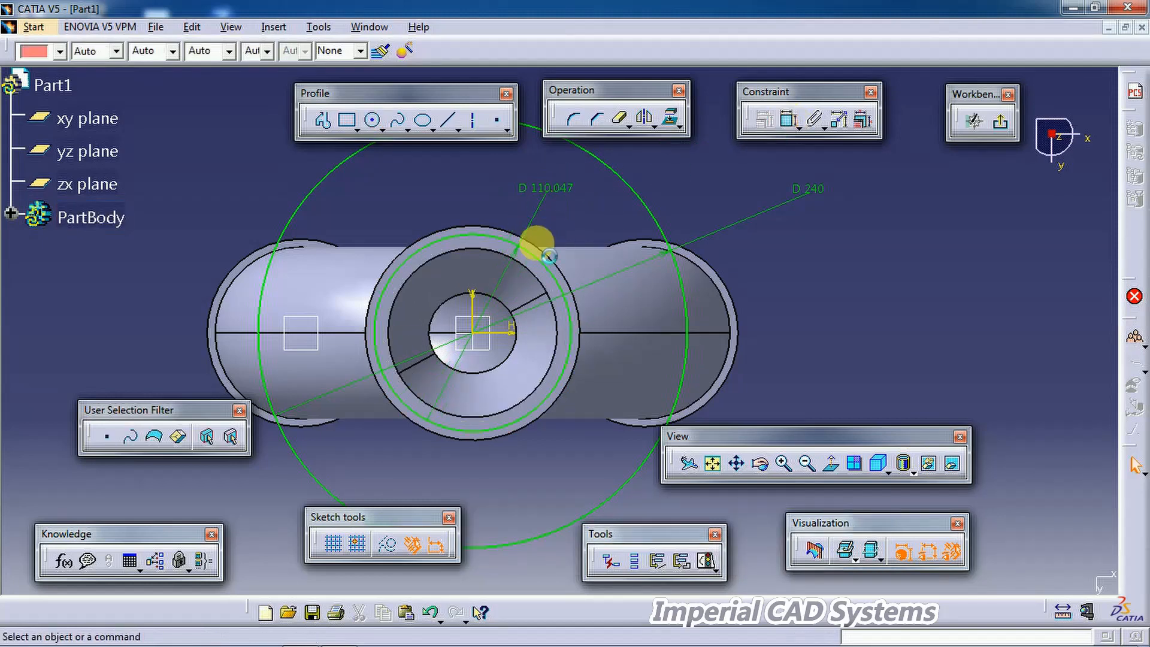
double_click(554, 189)
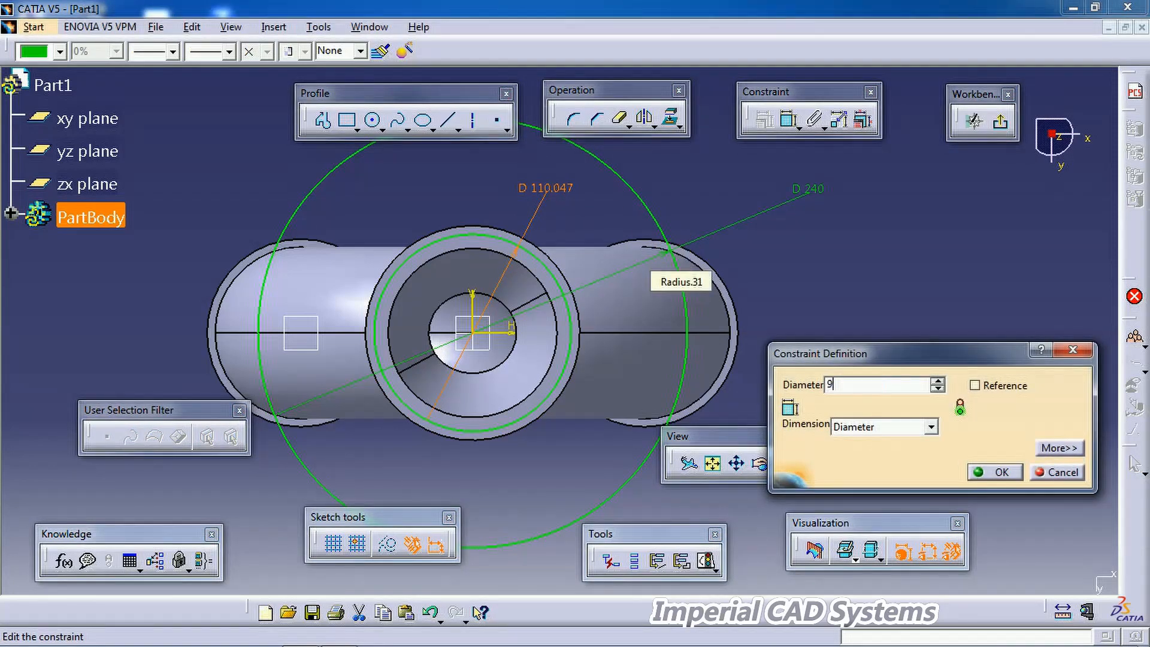
type("96mm")
key("Return")
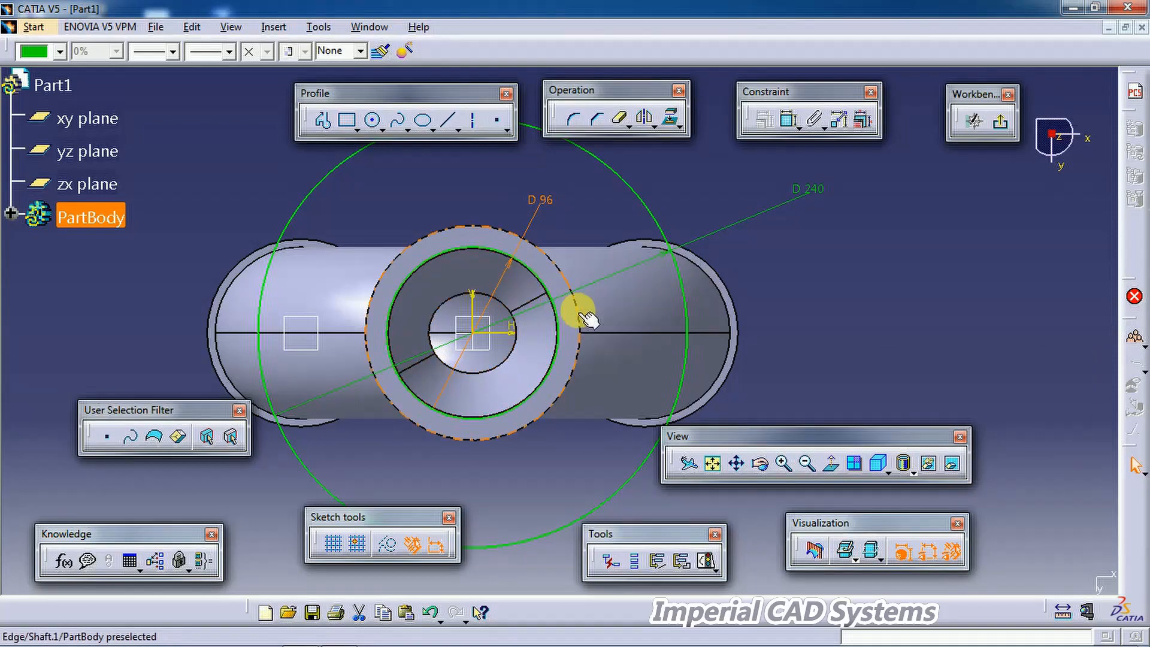
middle_click_drag(636, 315, 642, 400)
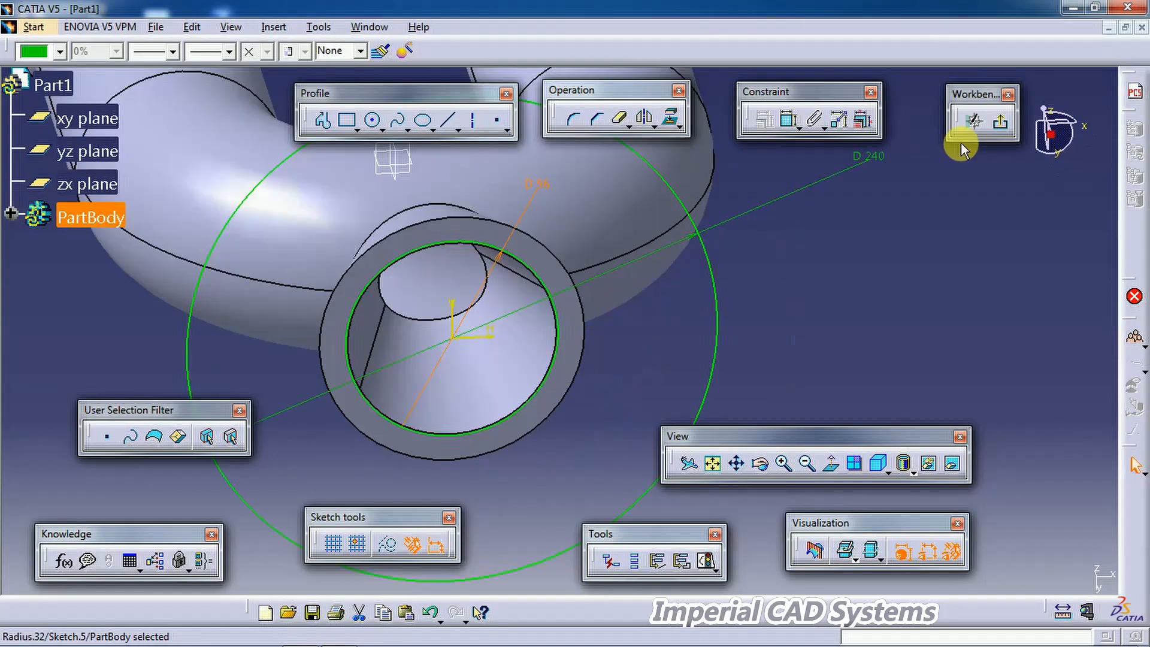
left_click(1000, 122)
Step: Check the flange dimensions on the PDF drawing and return to the model
mouse_move(871, 226)
middle_mouse_down()
mouse_move(815, 264)
mouse_move(719, 255)
mouse_move(593, 390)
mouse_move(452, 346)
middle_mouse_up()
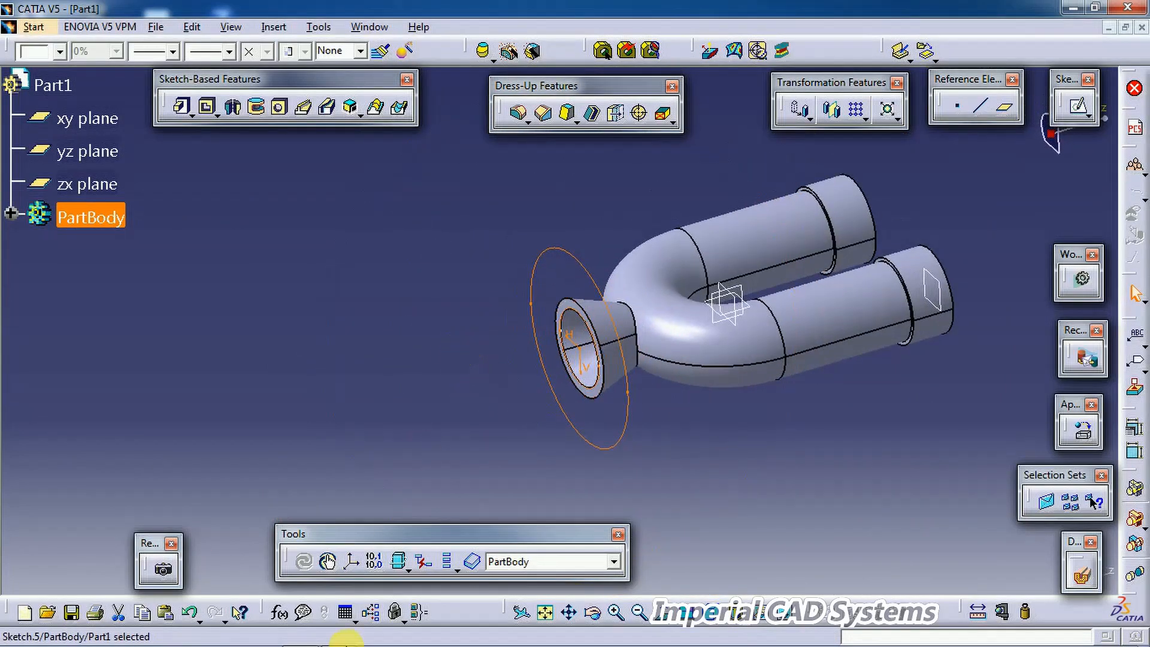
left_click(338, 634)
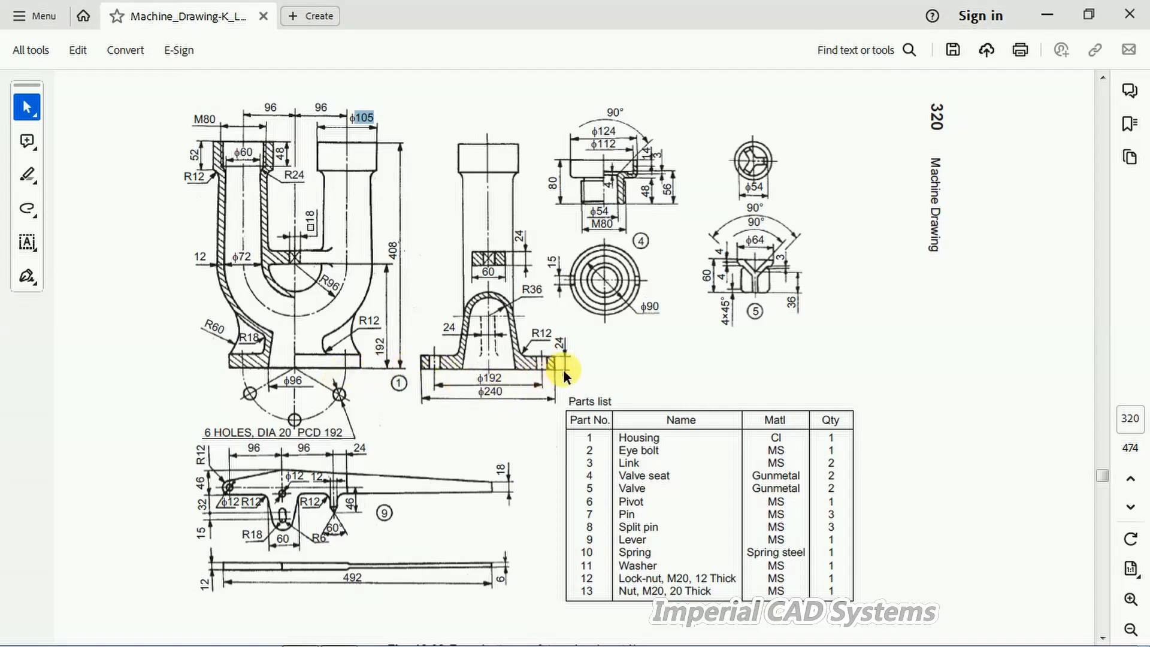
left_click(350, 631)
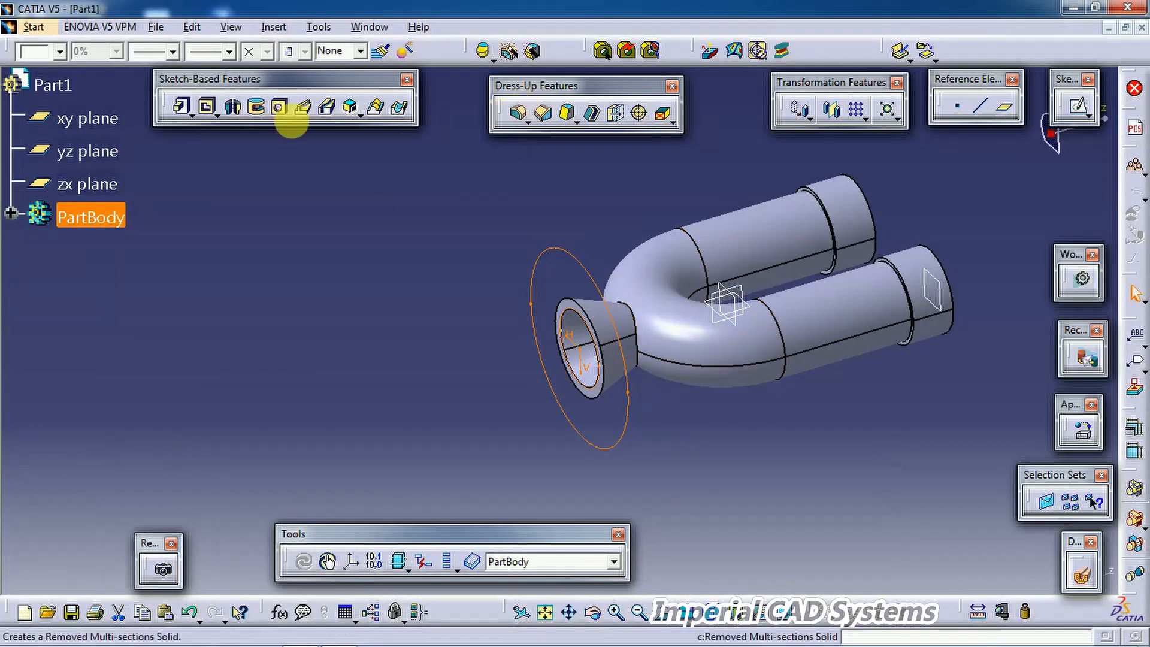
Step: Pad the base sketch in the reversed direction to form the flange
left_click(182, 107)
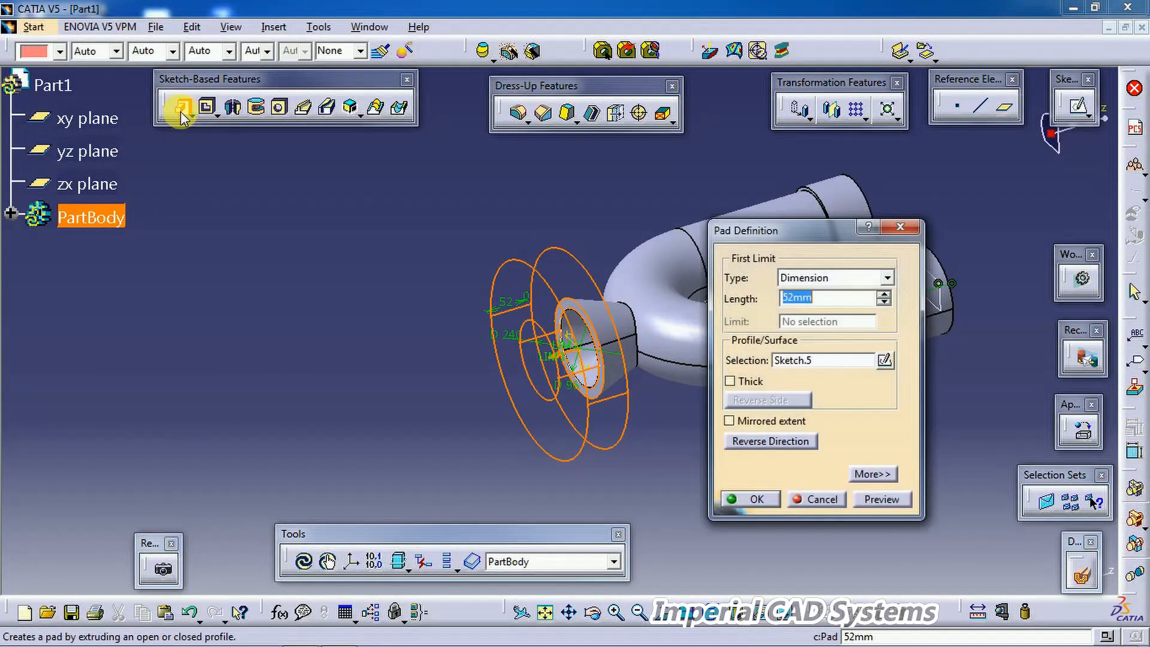
left_click(803, 444)
double_click(821, 297)
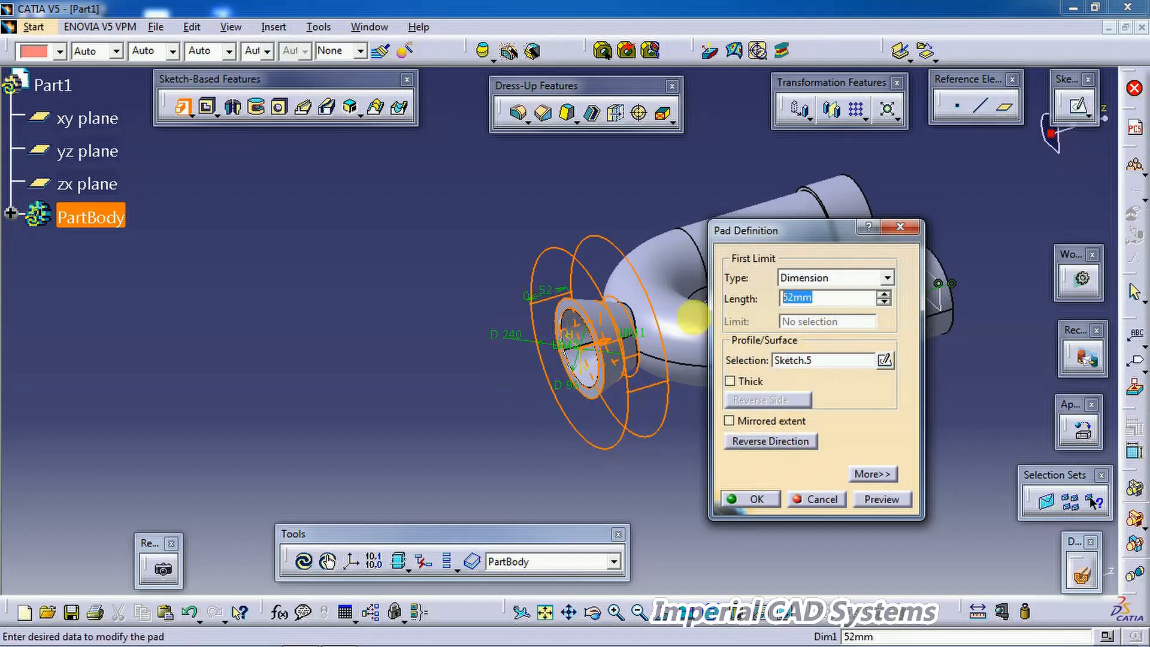
type("24")
key("Return")
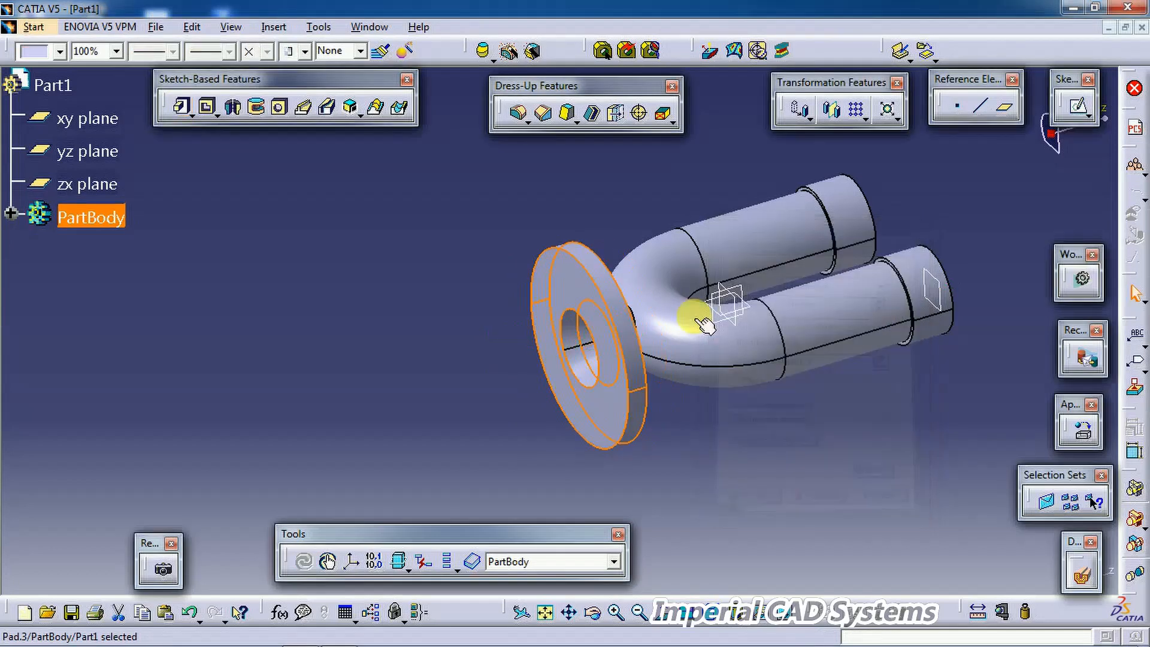
middle_click_drag(431, 342, 545, 333)
left_click(768, 354)
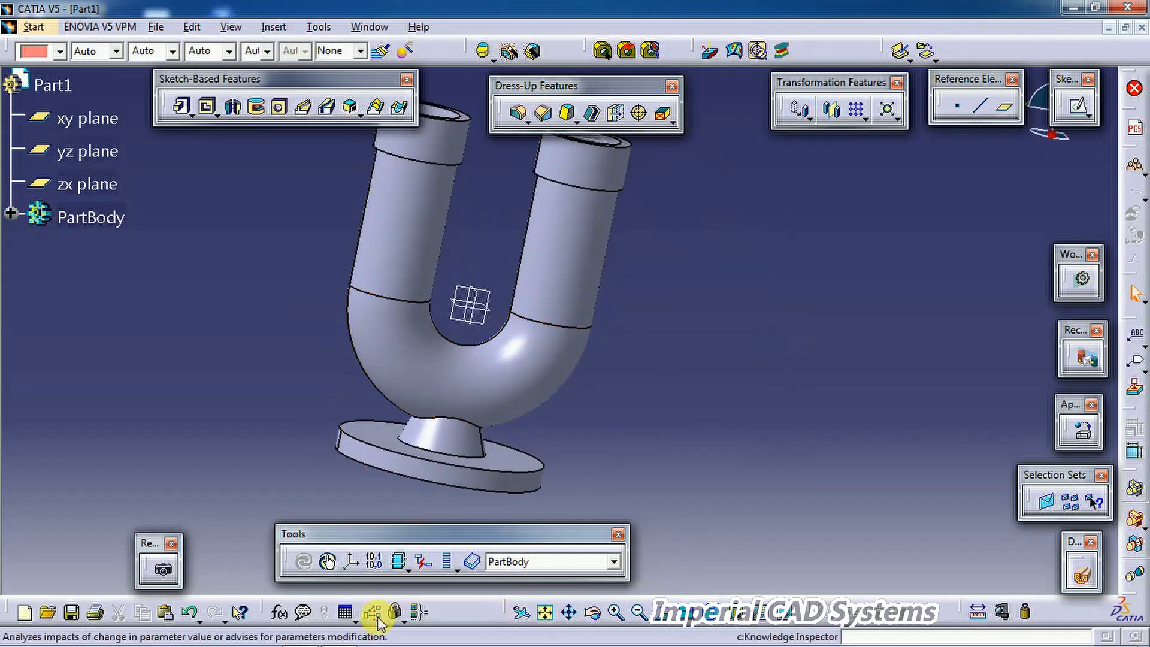
Step: Review the drawing on the PDF again and return to the model
left_click(339, 634)
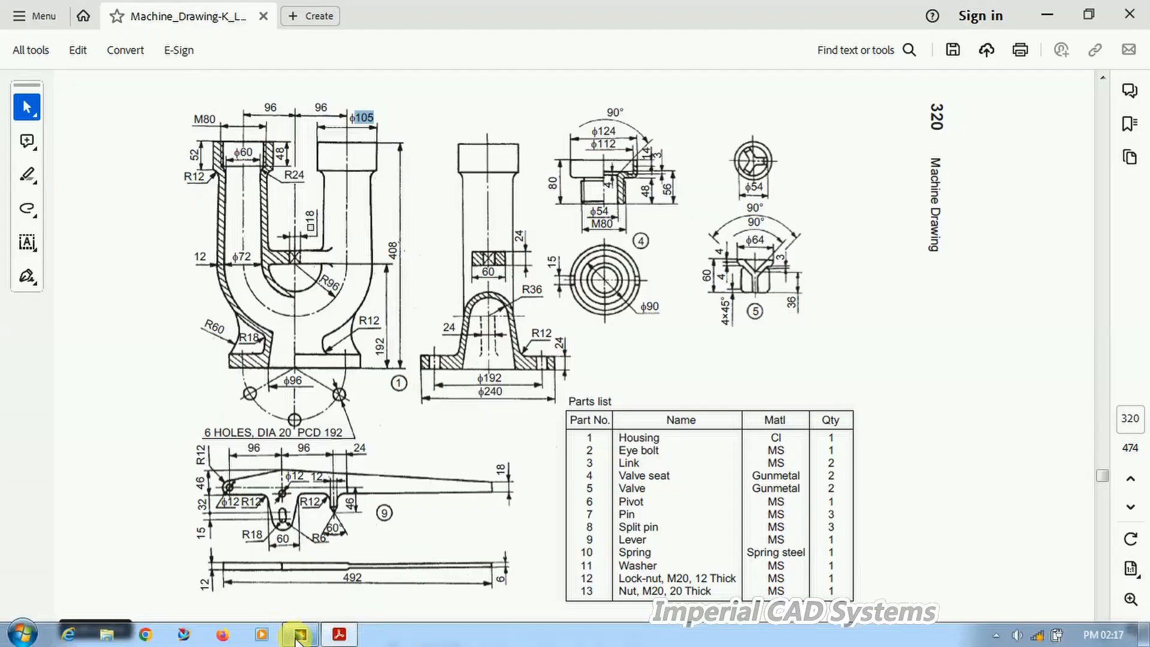
left_click(288, 636)
left_click(562, 262)
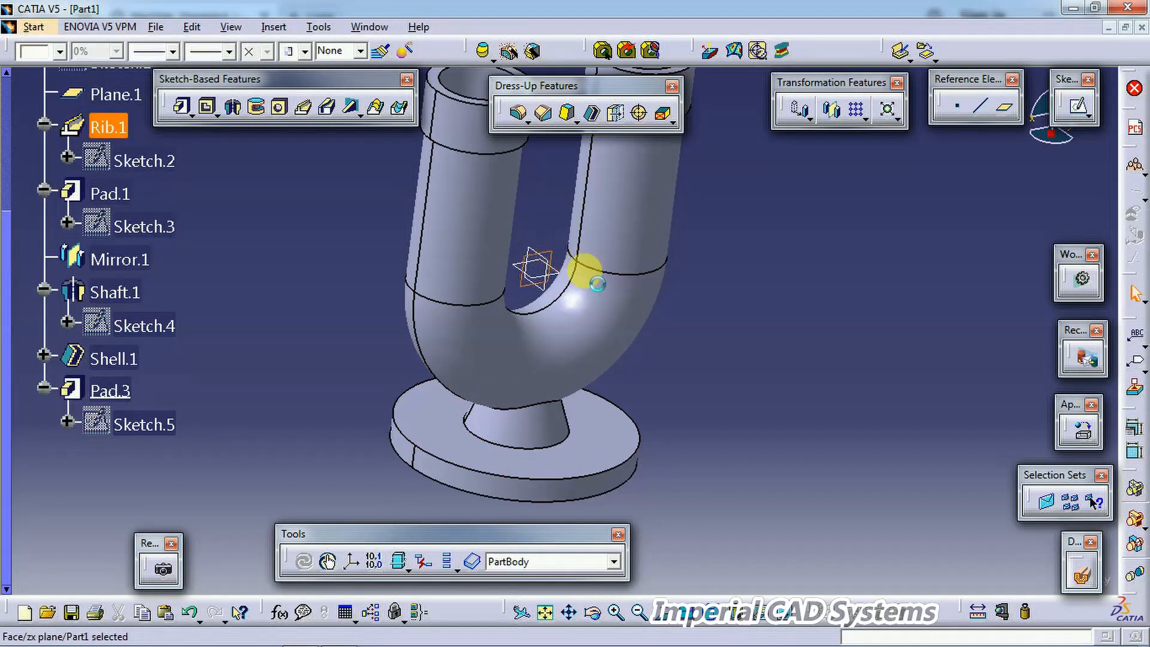
middle_click_drag(677, 267, 723, 190)
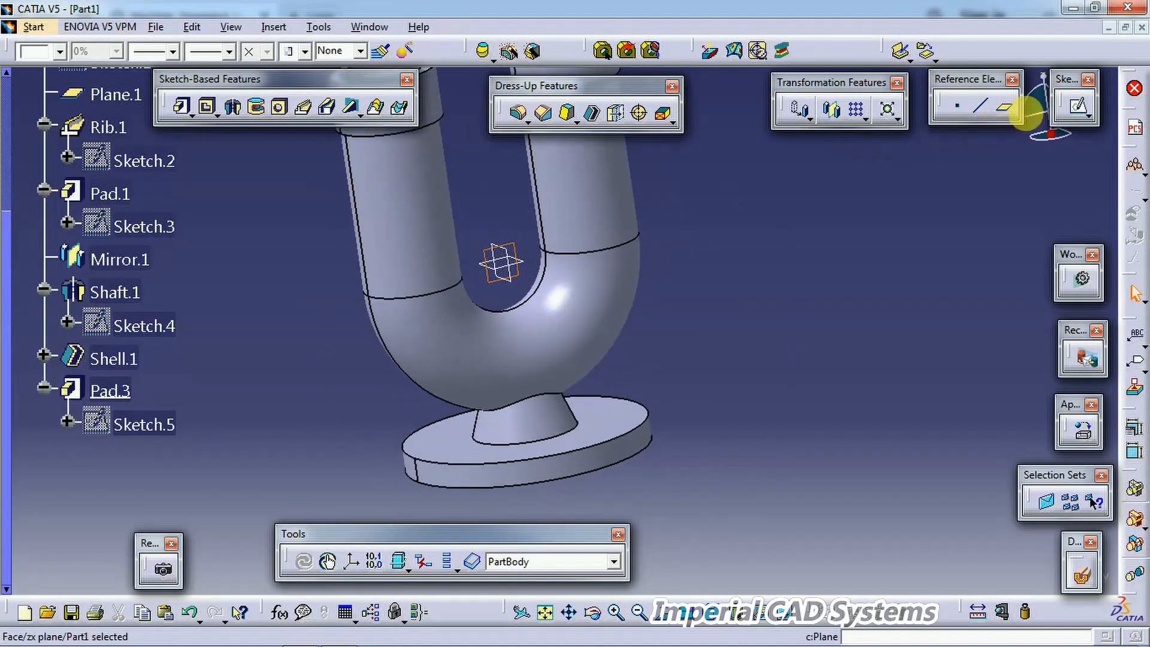
Step: Open a new sketch on the zx plane and draw a spline for the curved side of the flange neck support
left_click(1078, 106)
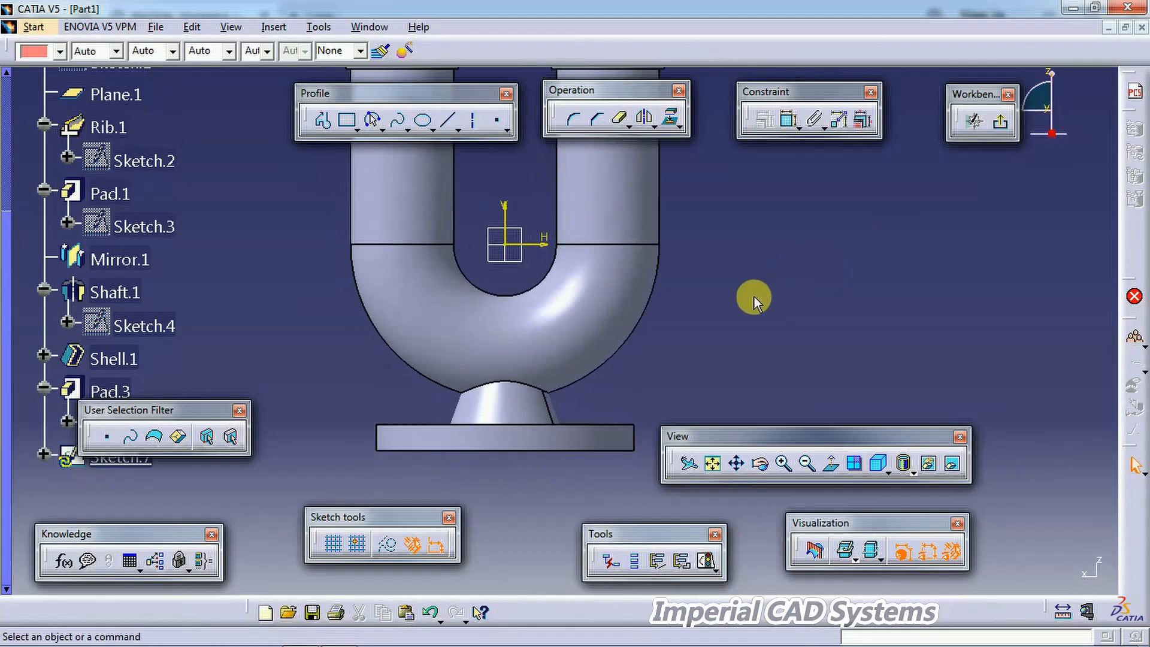
middle_click_drag(378, 316, 355, 139)
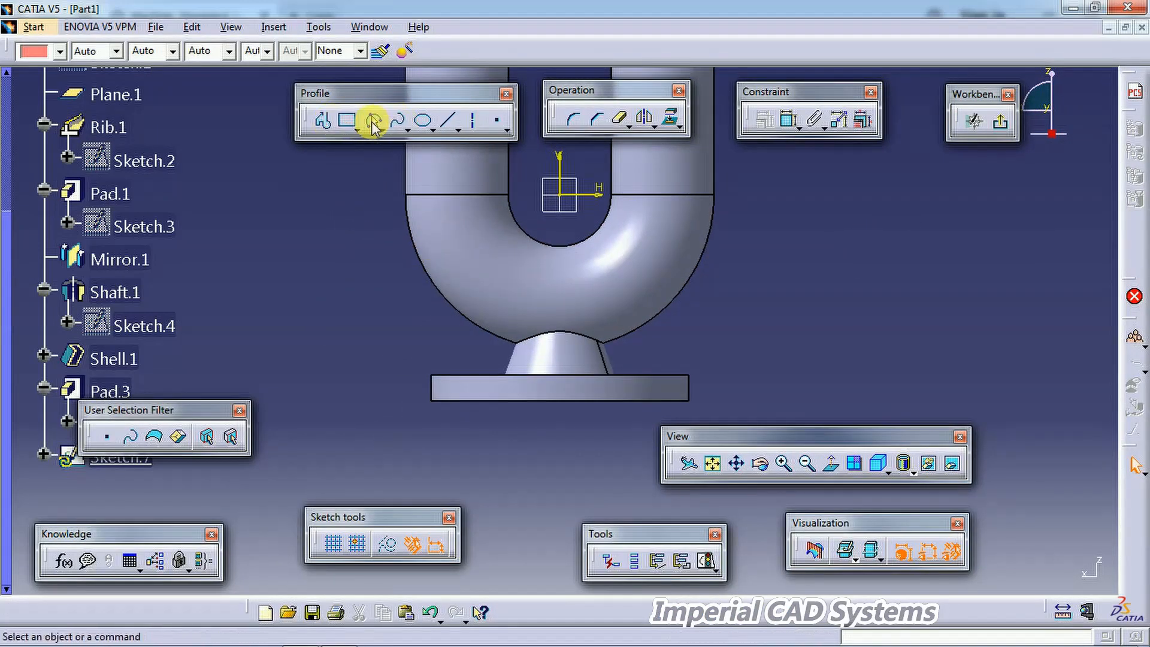
left_click(372, 120)
left_click(426, 372)
left_click(457, 288)
left_click(448, 328)
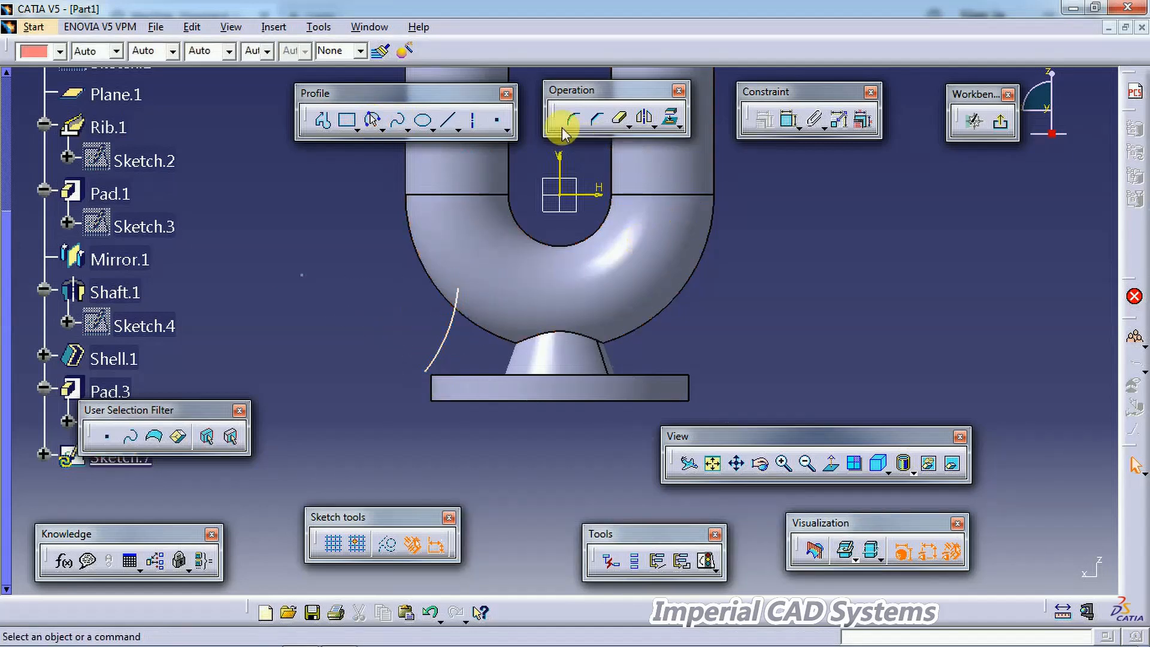
Step: Close the spline into a profile with straight lines along the top, right side and base, and delete the stray extra line
left_click(322, 120)
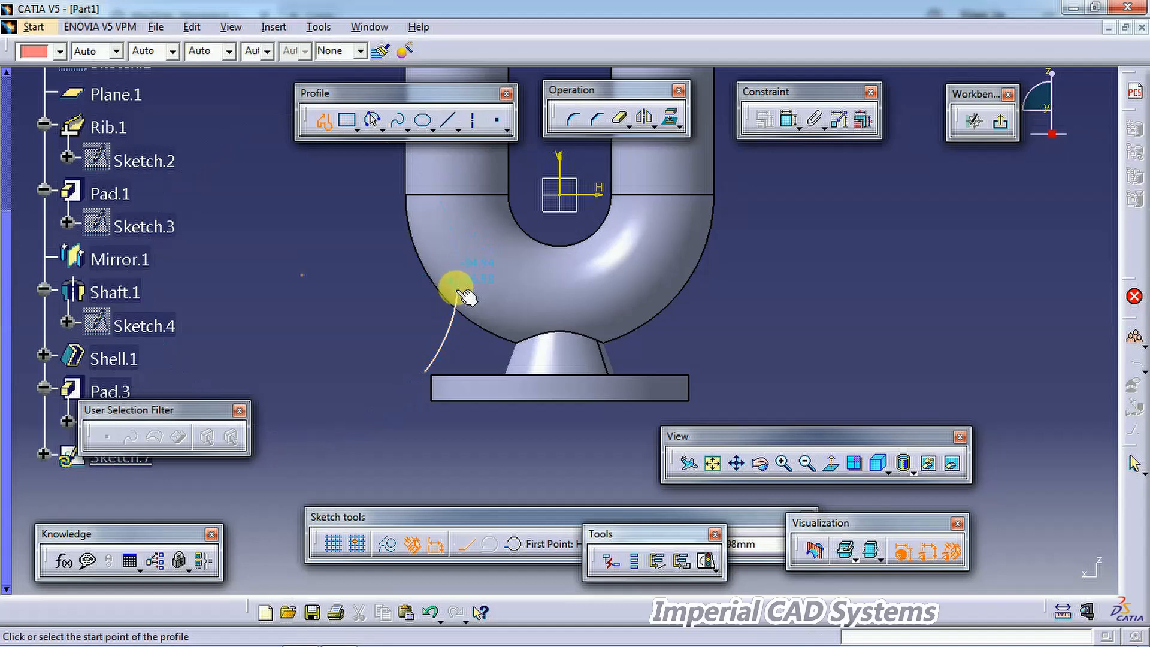
left_click(458, 290)
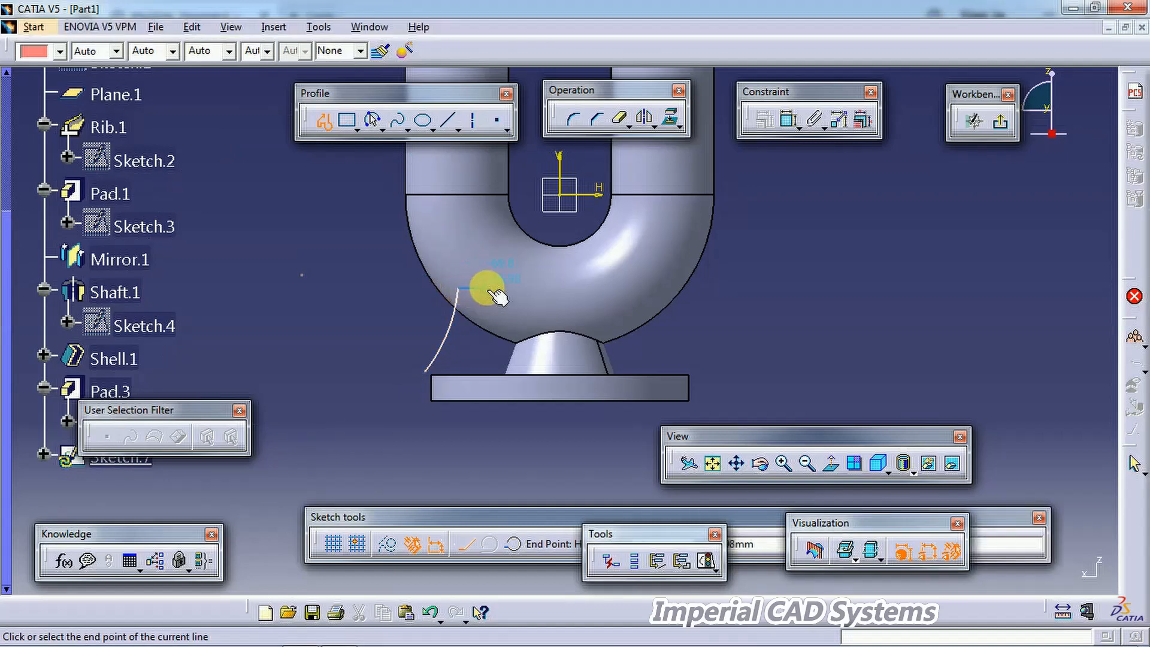
left_click(484, 288)
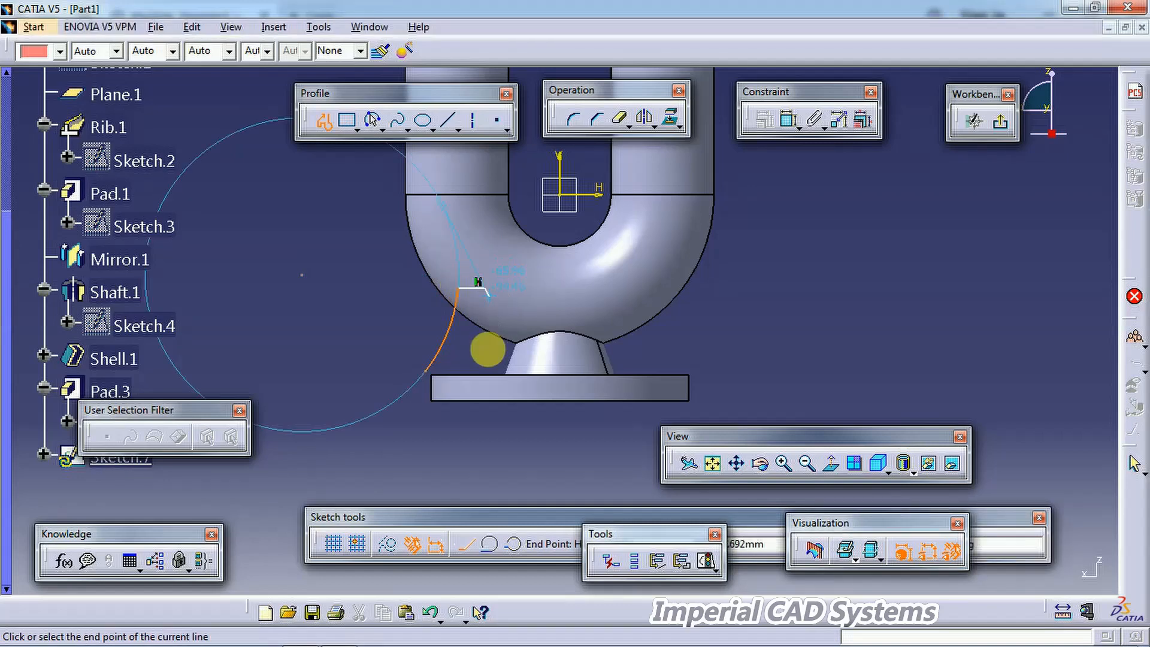
left_click(486, 371)
left_click(425, 372)
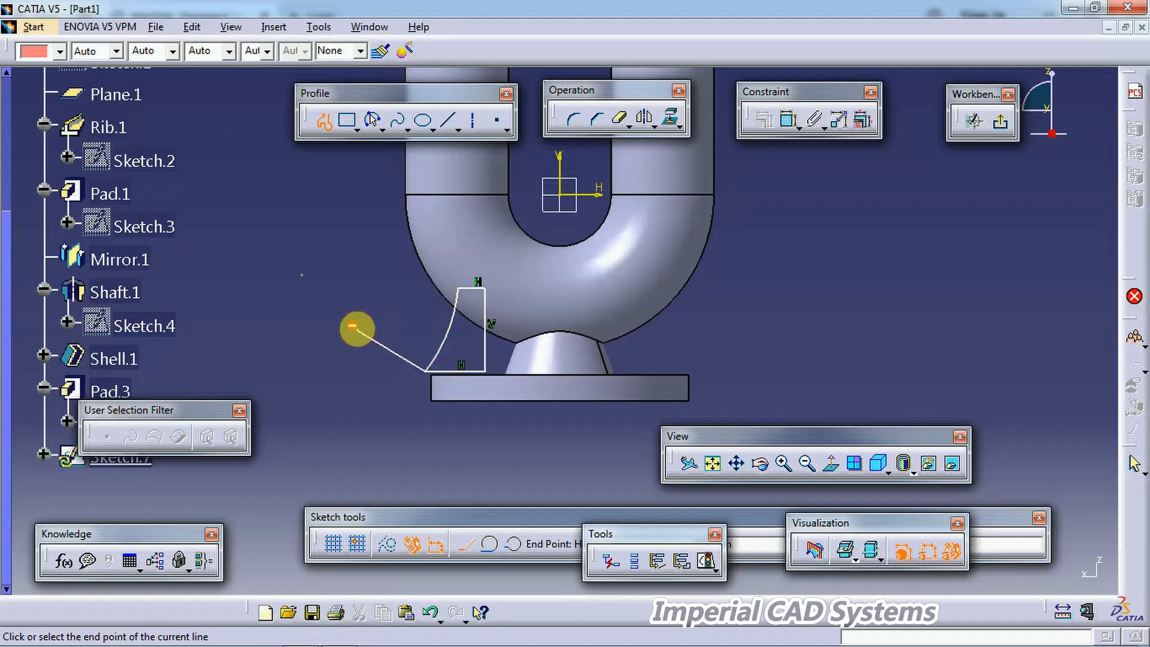
left_click(358, 323)
left_click(324, 121)
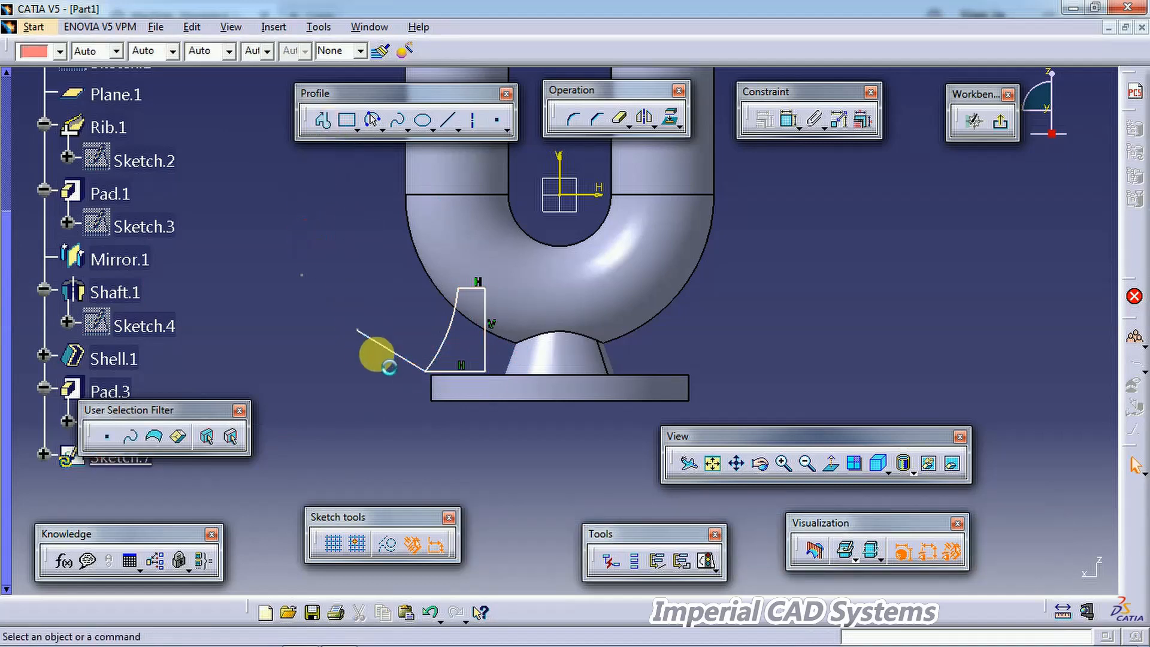
right_click(388, 353)
left_click(434, 576)
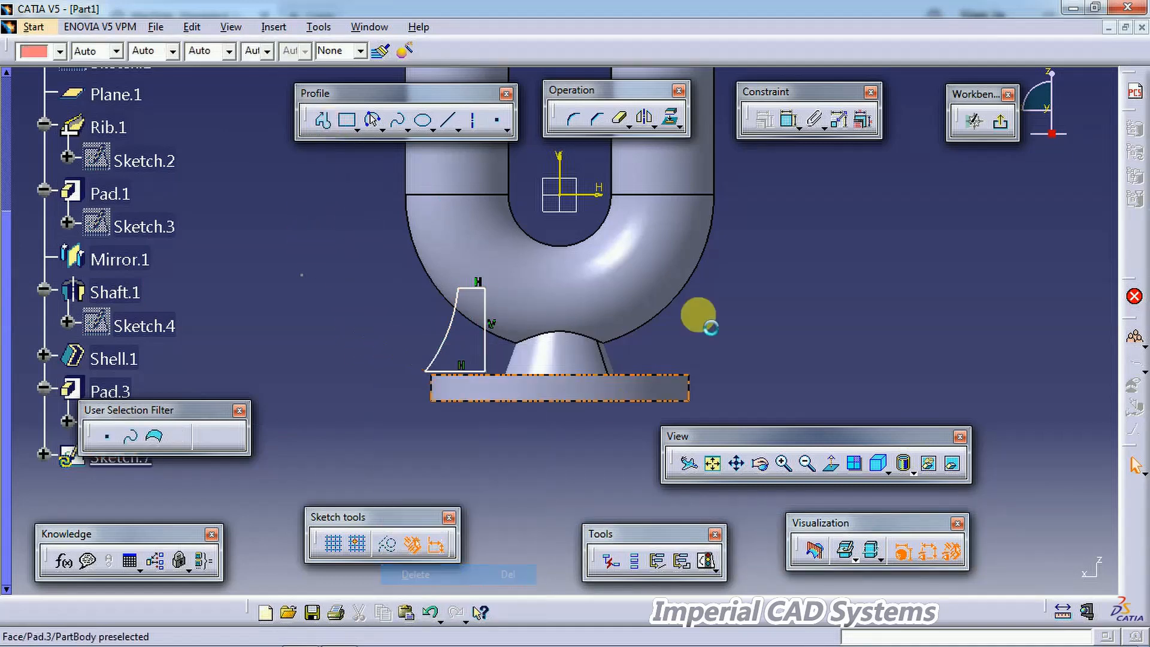
Step: Make the profile's bottom line coincident with the flange's top edge
left_click(787, 121)
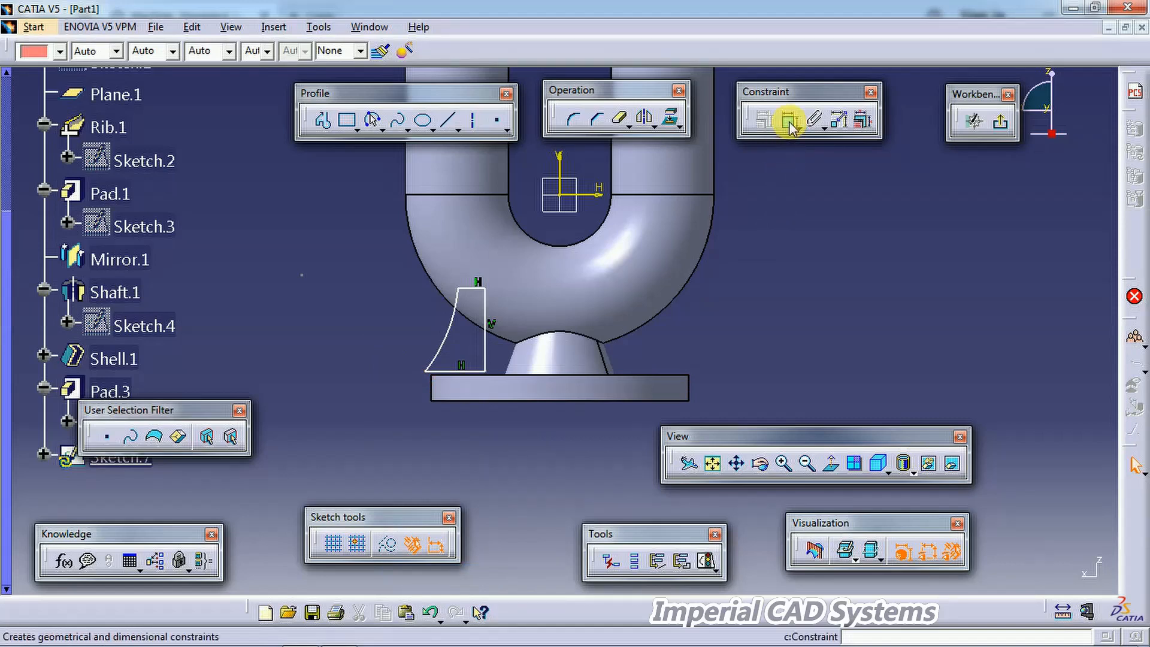
left_click(503, 377)
left_click(450, 373)
right_click(376, 302)
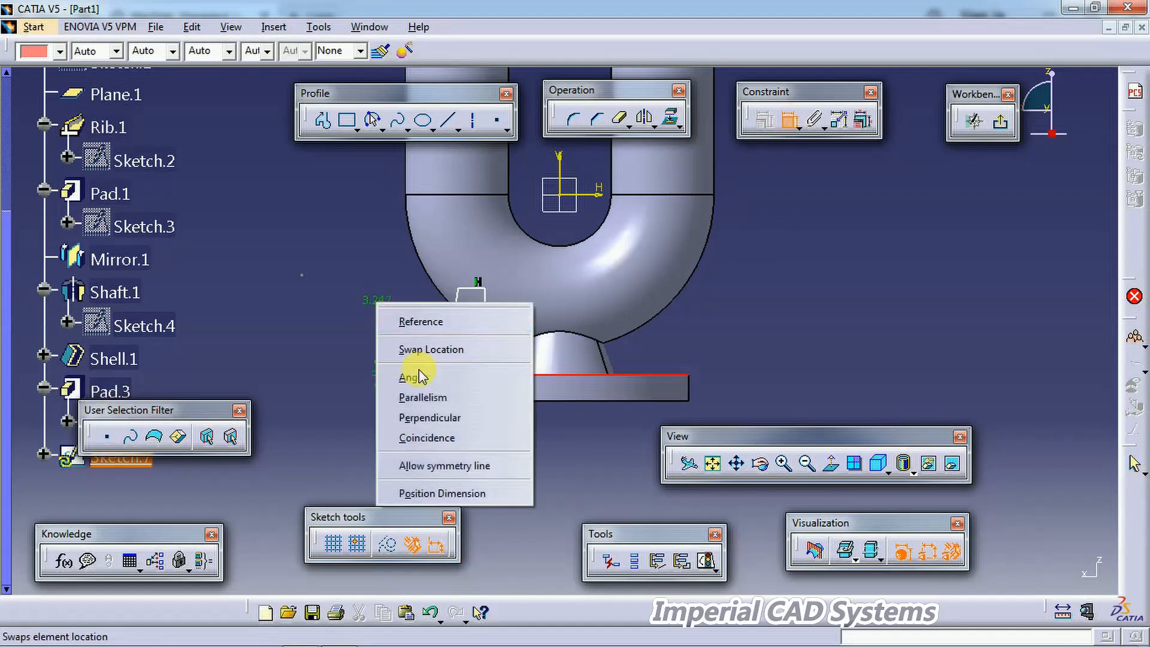
left_click(423, 445)
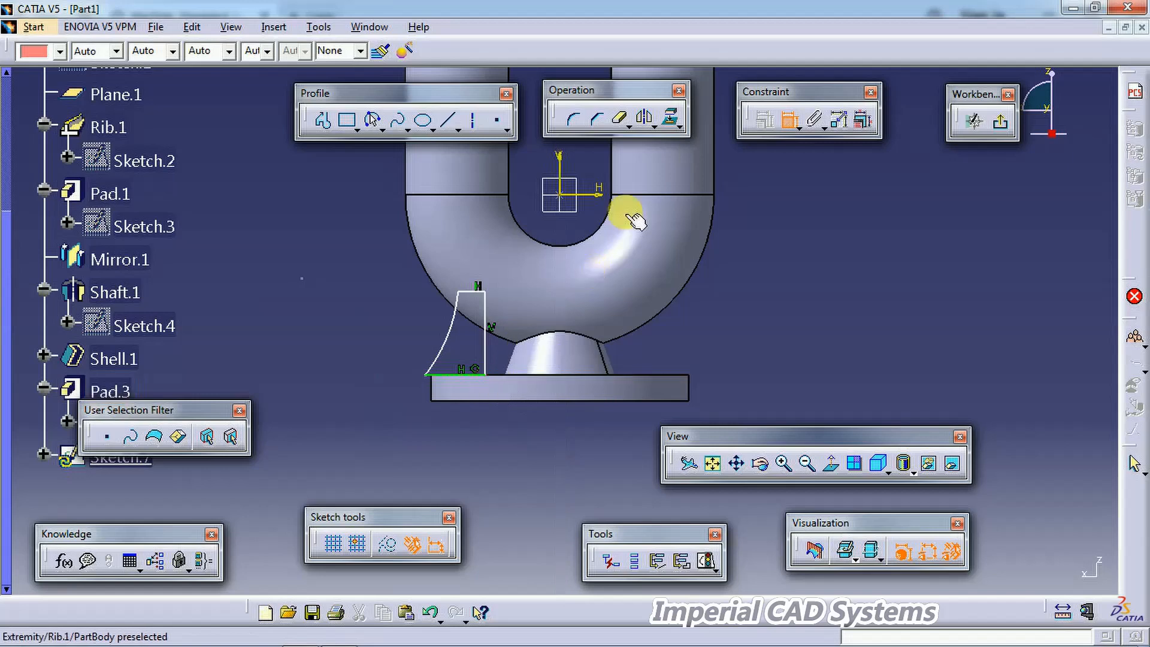
Step: Dimension the spline's lower end from the vertical axis as 120
left_click(560, 159)
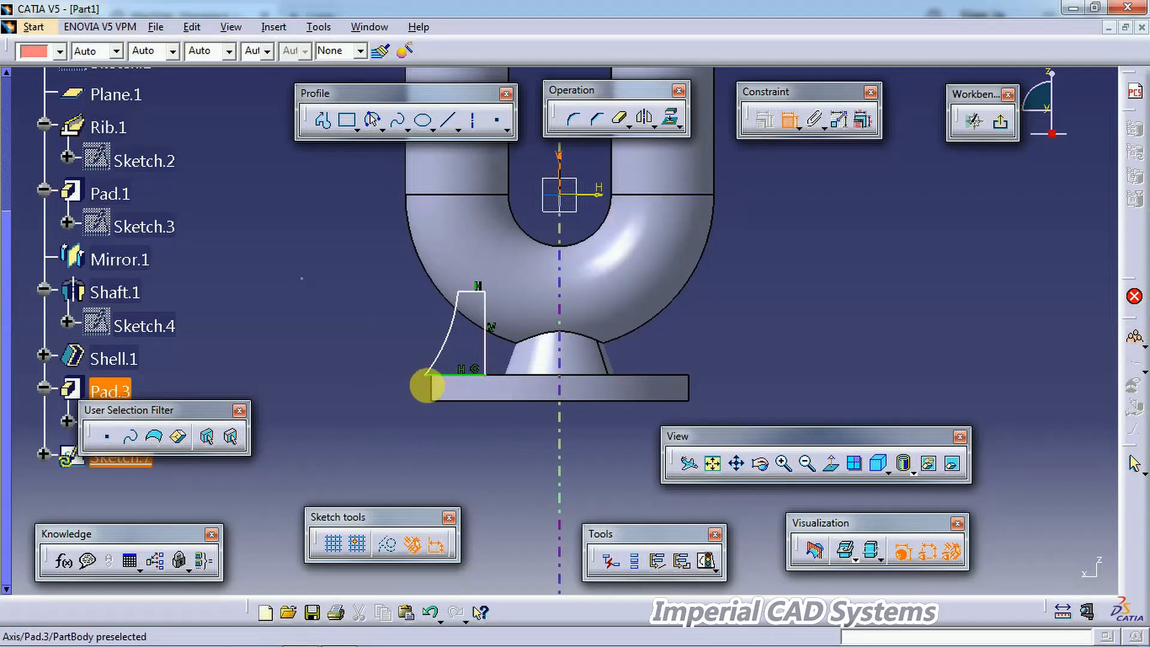
left_click(425, 375)
left_click(475, 449)
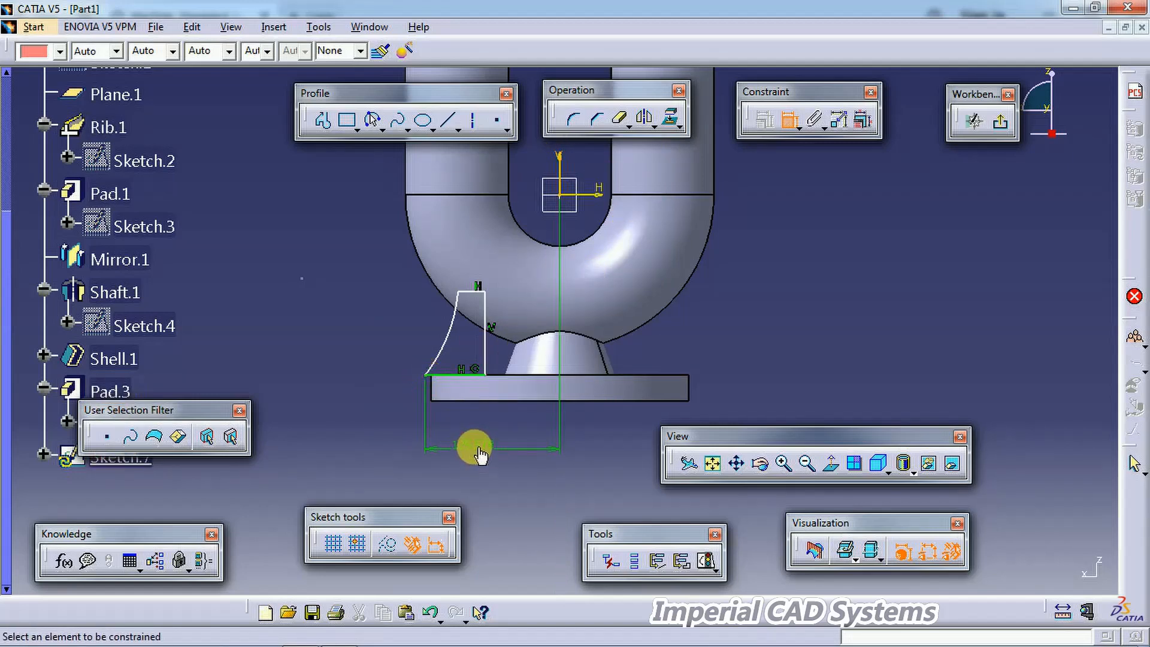
double_click(480, 450)
type("120")
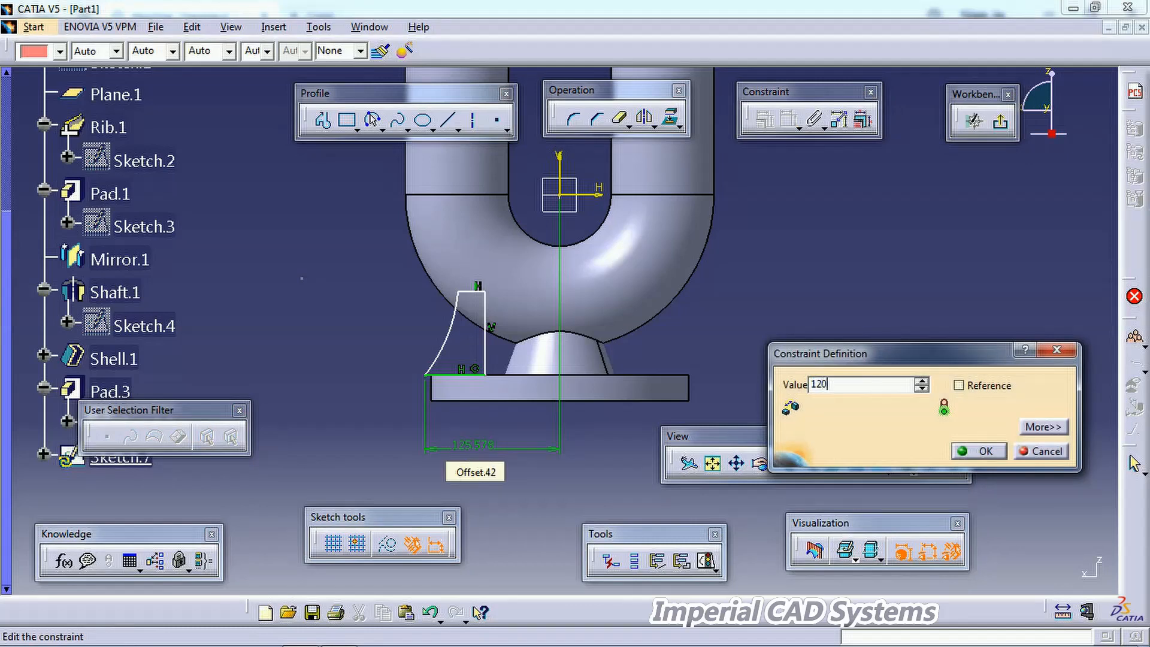
key("Return")
Step: Dimension the curved side's radius as 96
left_click(456, 334)
left_click(389, 309)
double_click(389, 305)
type("96")
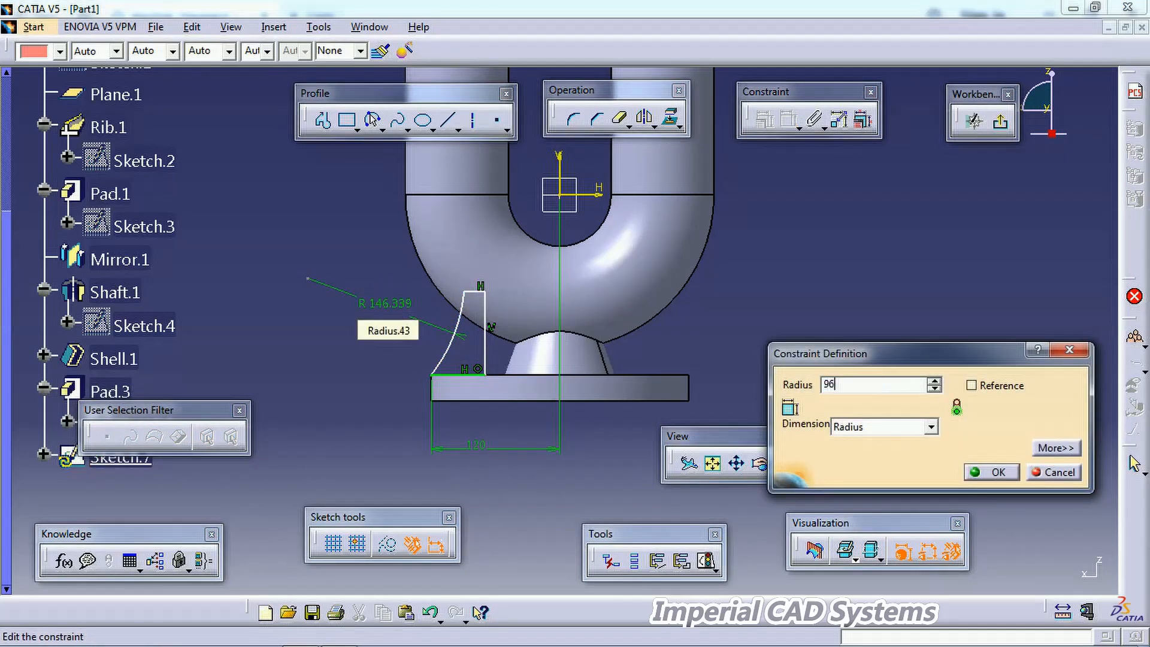
key("Return")
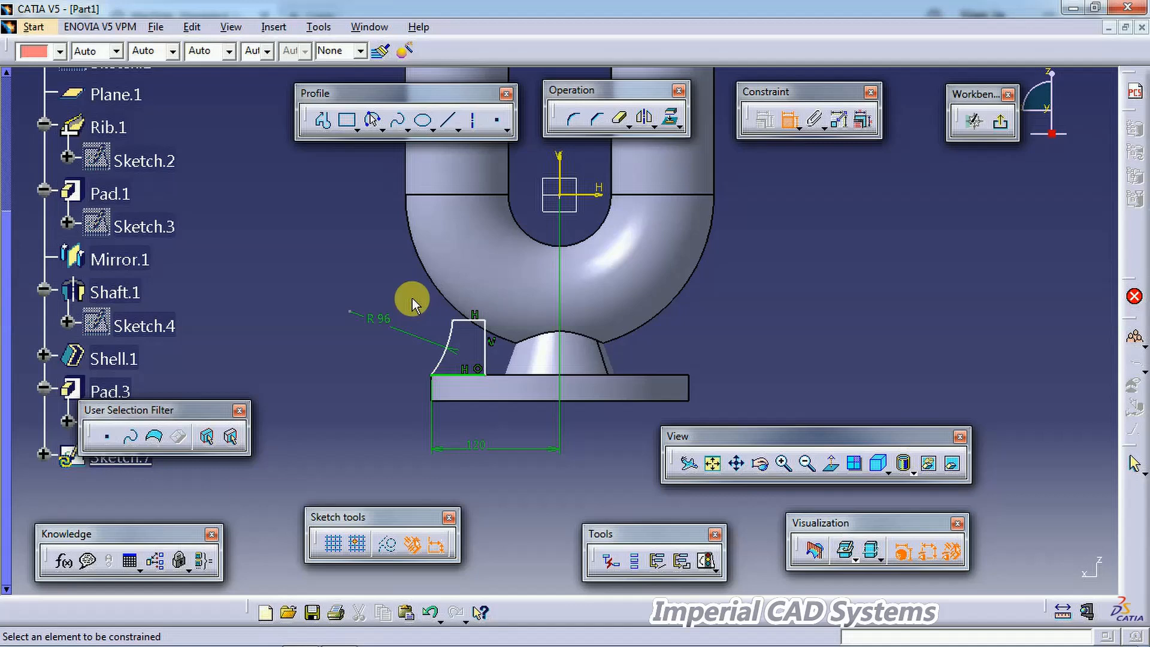
Step: Drag the profile's right side and top line to enlarge it, and check the PDF drawing
left_click(786, 121)
left_click_drag(485, 357, 535, 362)
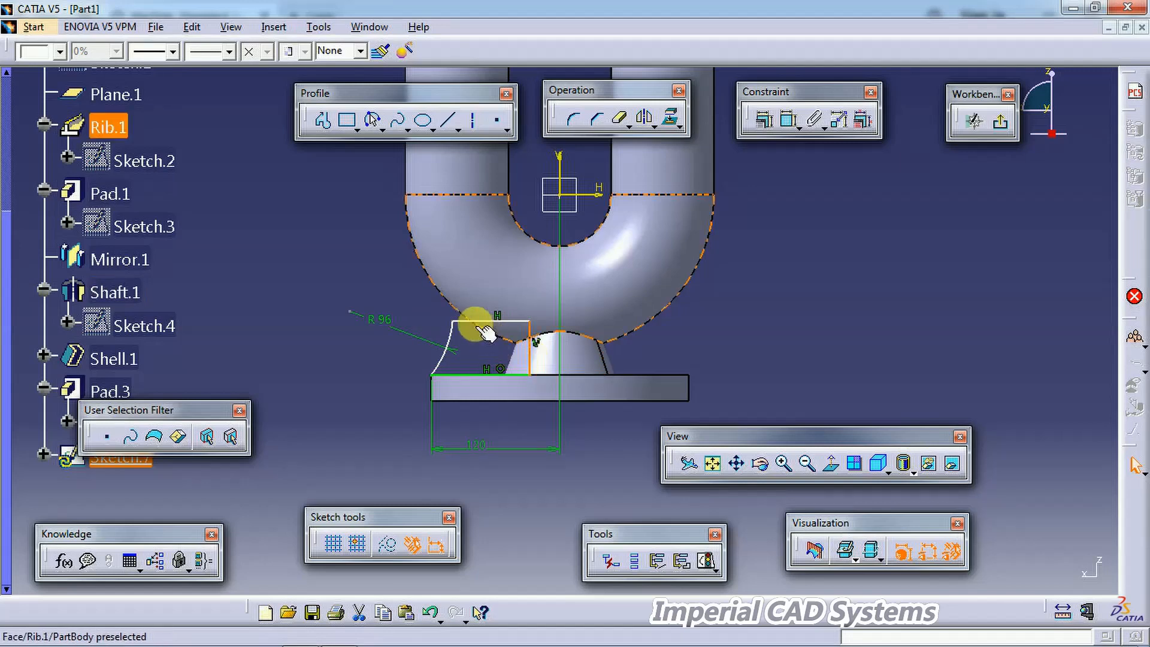
mouse_move(453, 322)
left_mouse_down()
mouse_move(478, 265)
mouse_move(469, 295)
mouse_move(467, 277)
mouse_move(457, 281)
left_mouse_up()
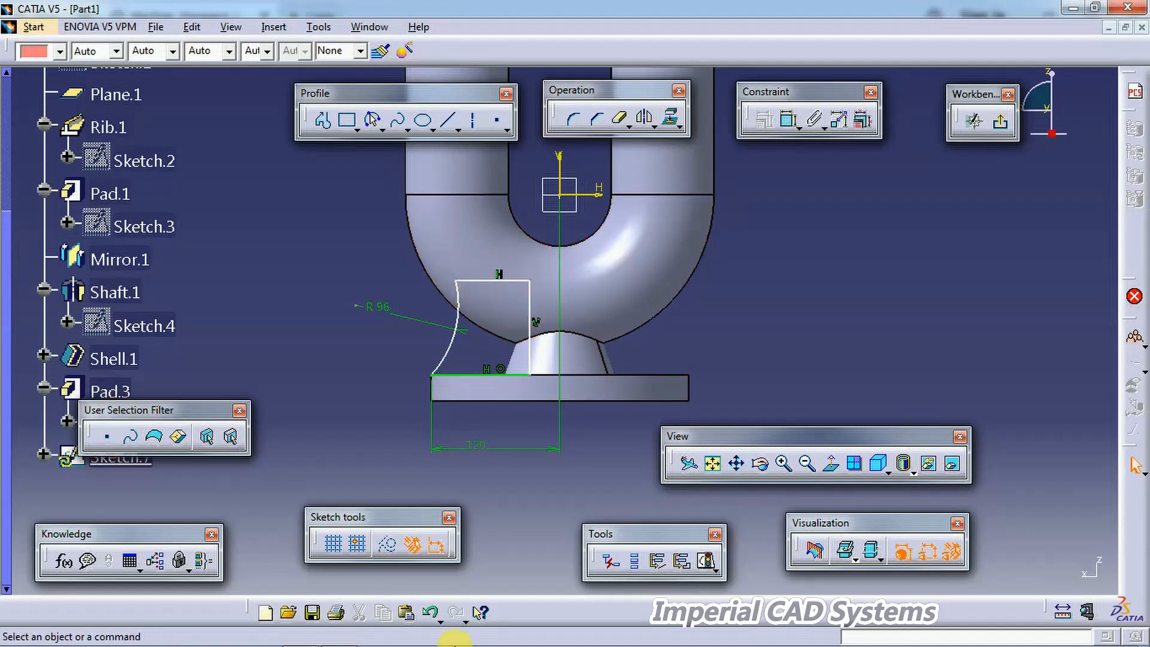
left_click(340, 635)
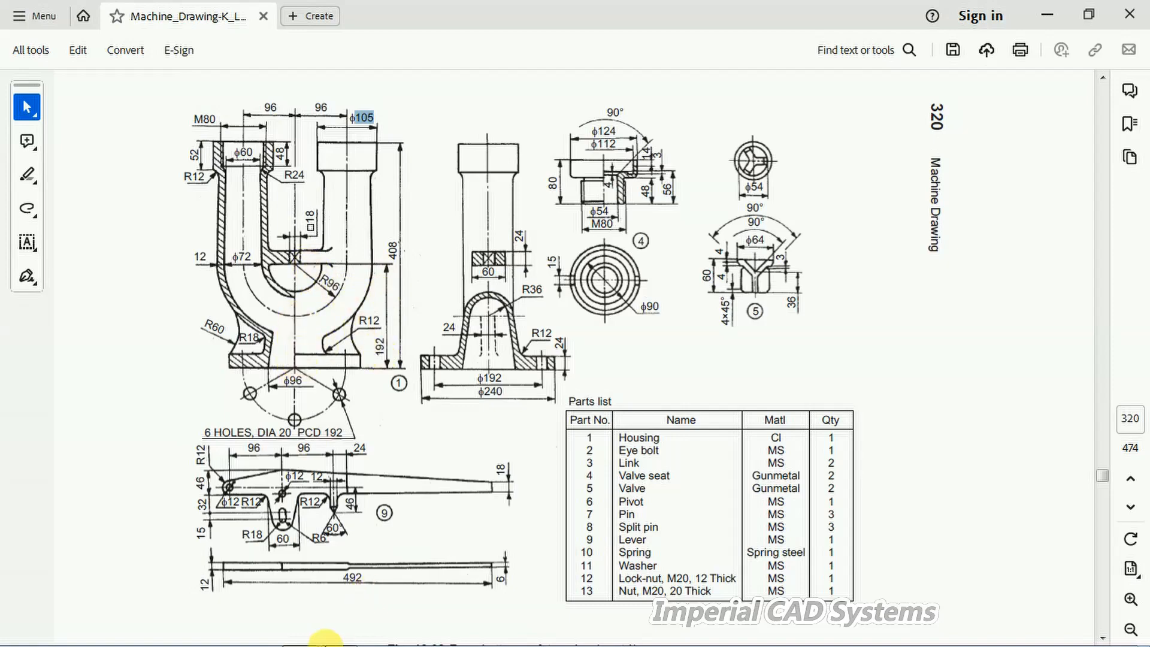
left_click(337, 635)
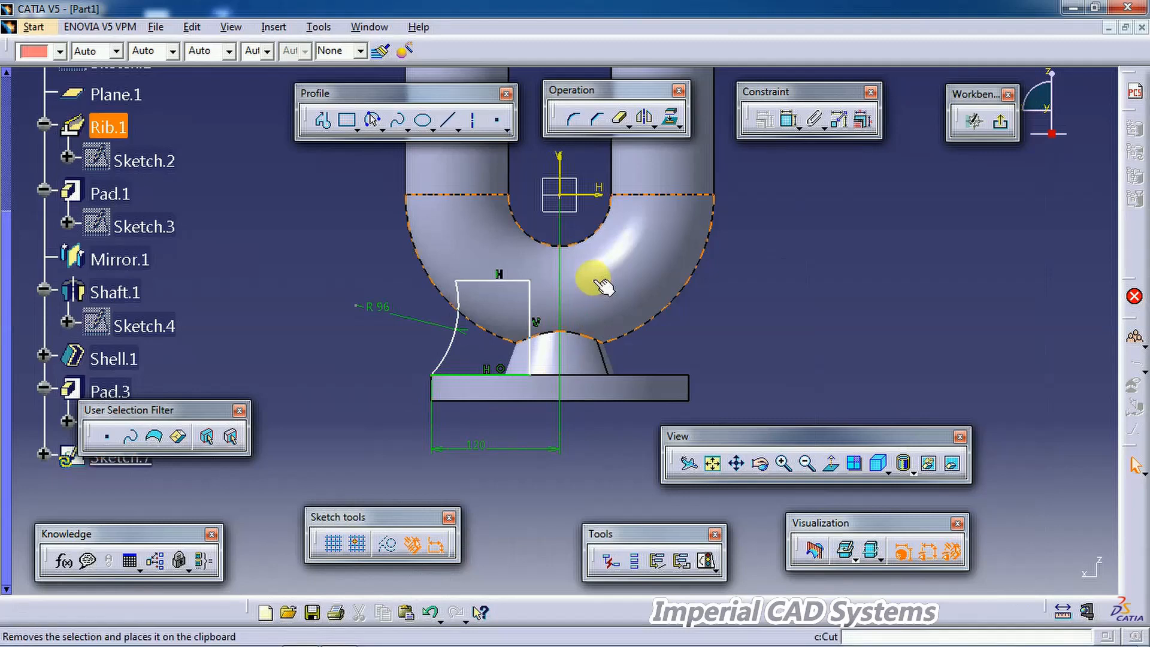
Step: Dimension the profile top's height above the flange's top face as 192-96, then delete that dimension
left_click(782, 121)
left_click(530, 334)
left_click(696, 347)
double_click(688, 331)
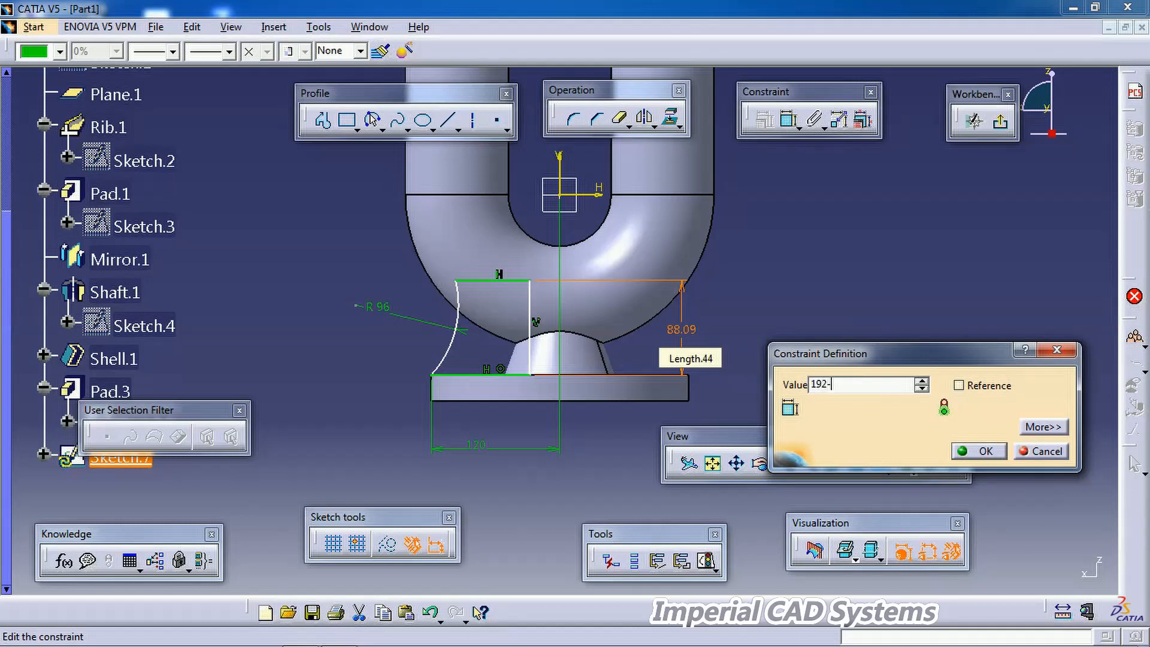
type("192-96")
key("Return")
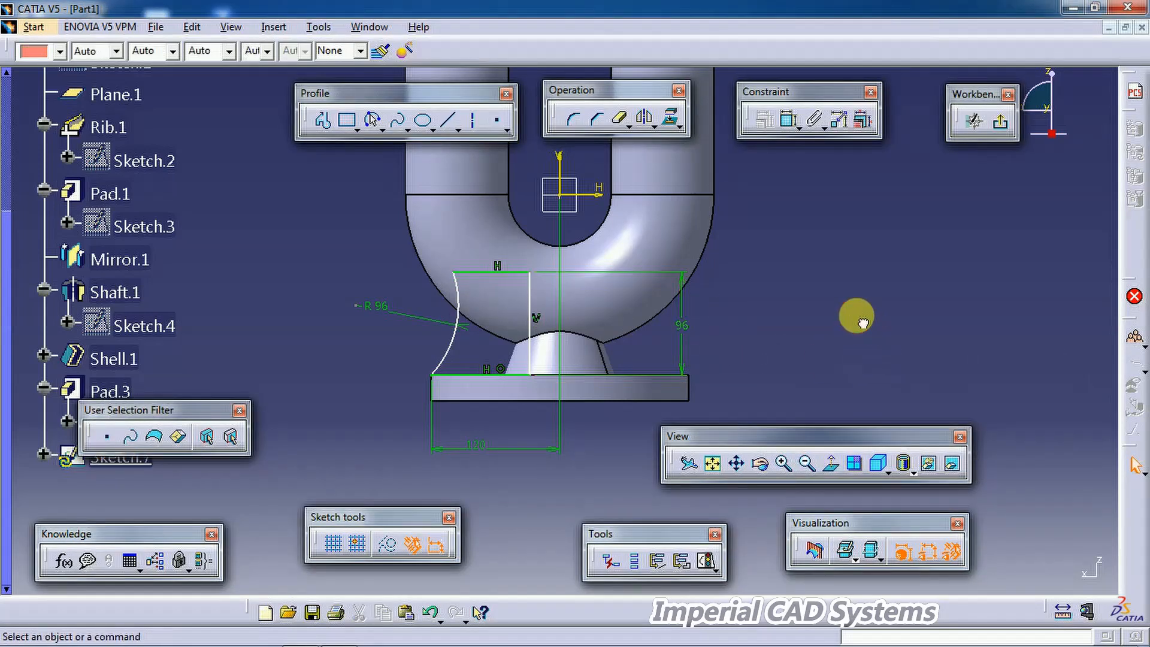
right_click(692, 326)
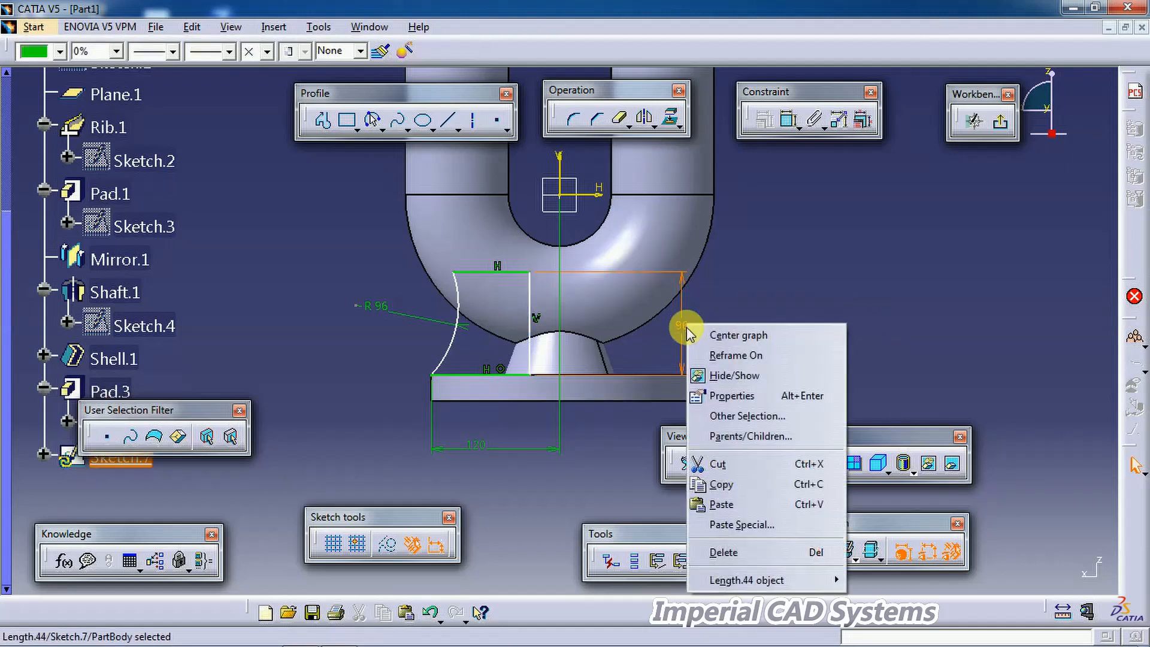
left_click(735, 546)
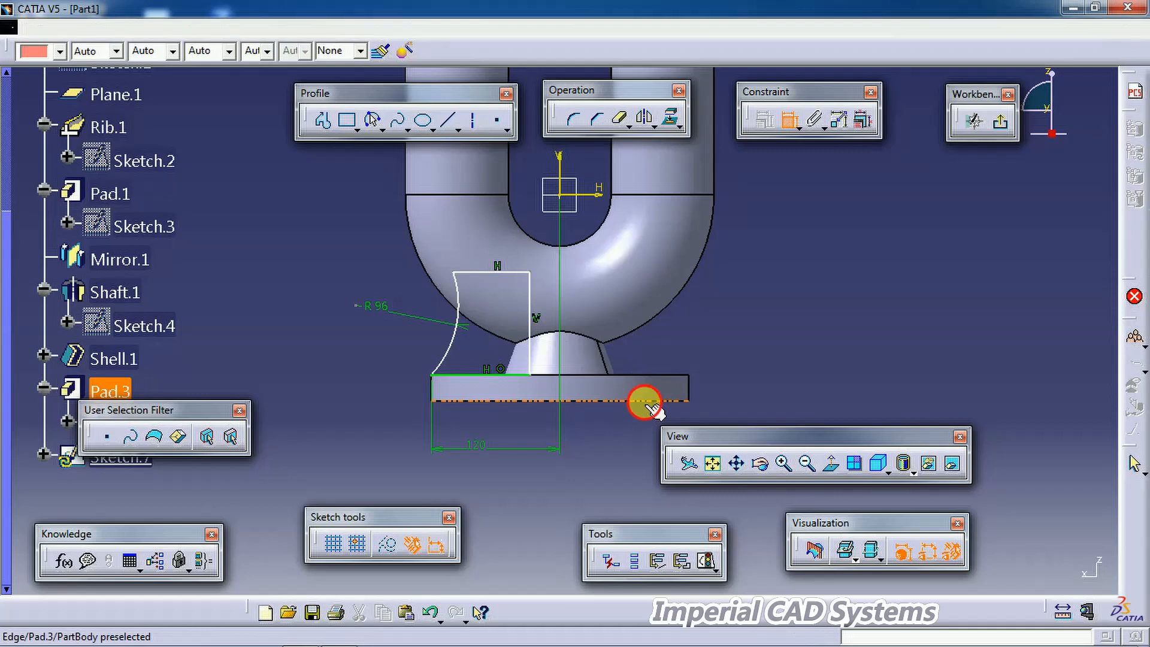
Step: Dimension the profile top's height above the flange's bottom face as 192-96
left_click(761, 352)
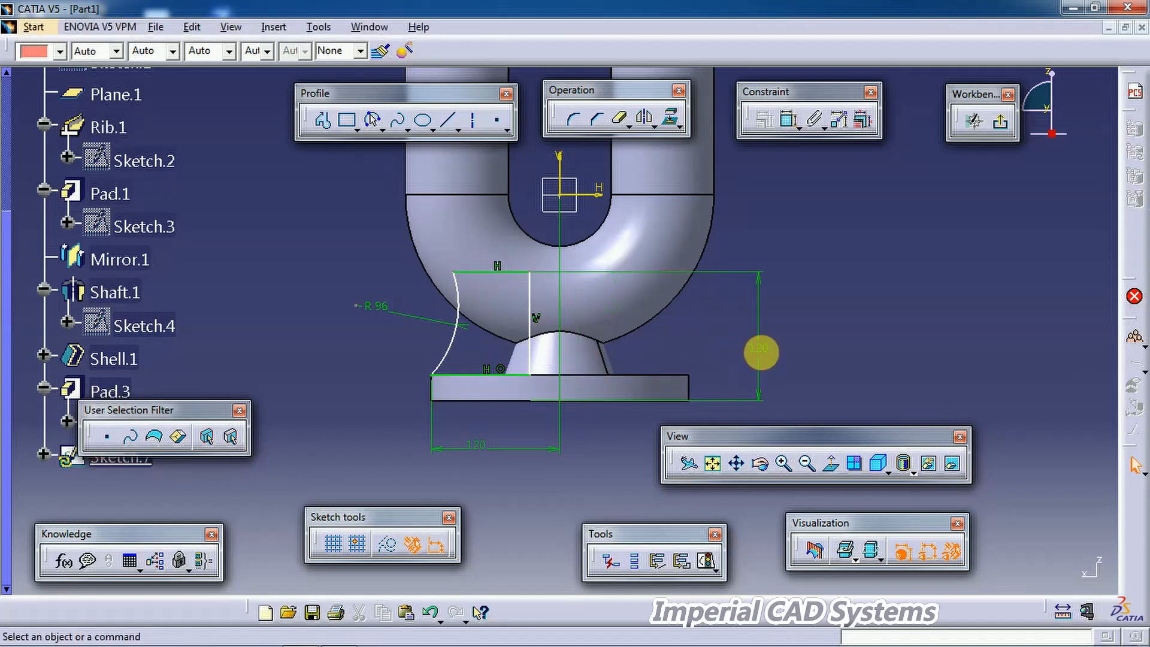
double_click(760, 352)
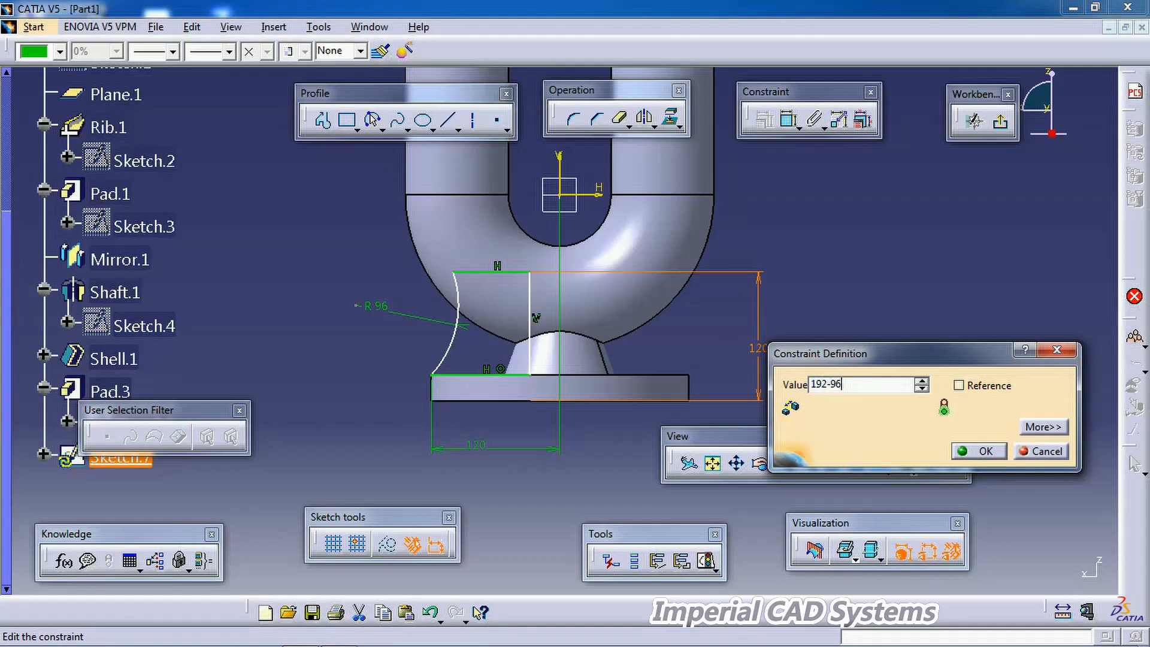
key("Return")
Step: Constrain the curved side's upper end and exit the sketch
left_click(1010, 324)
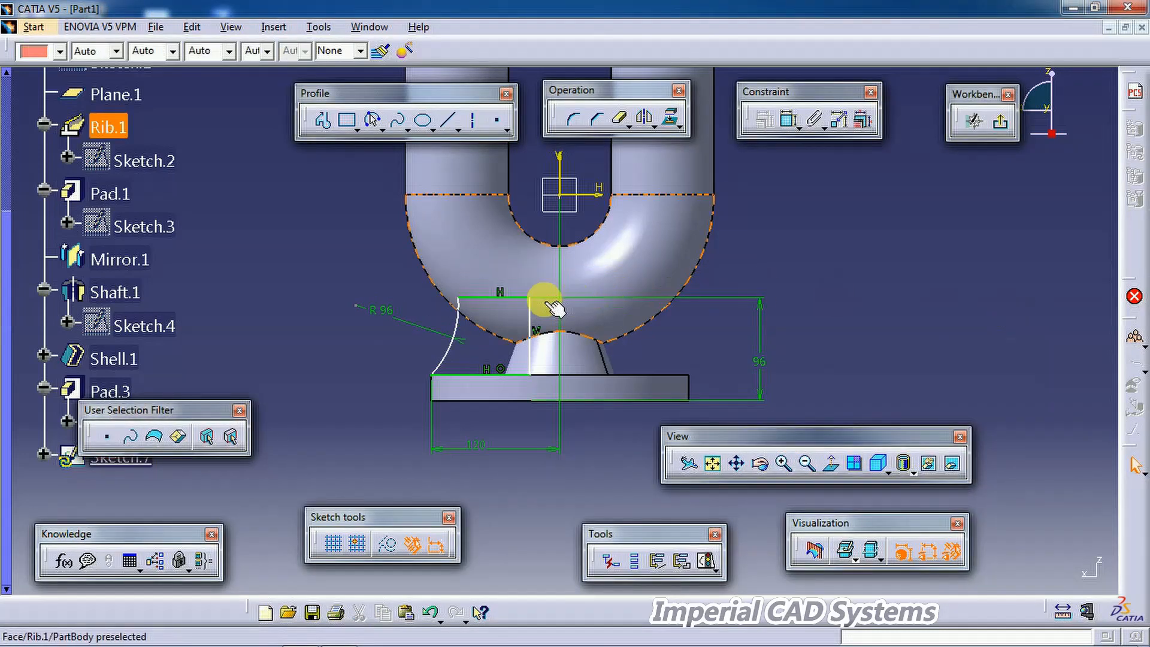
left_click_drag(443, 291, 447, 291)
left_click(786, 125)
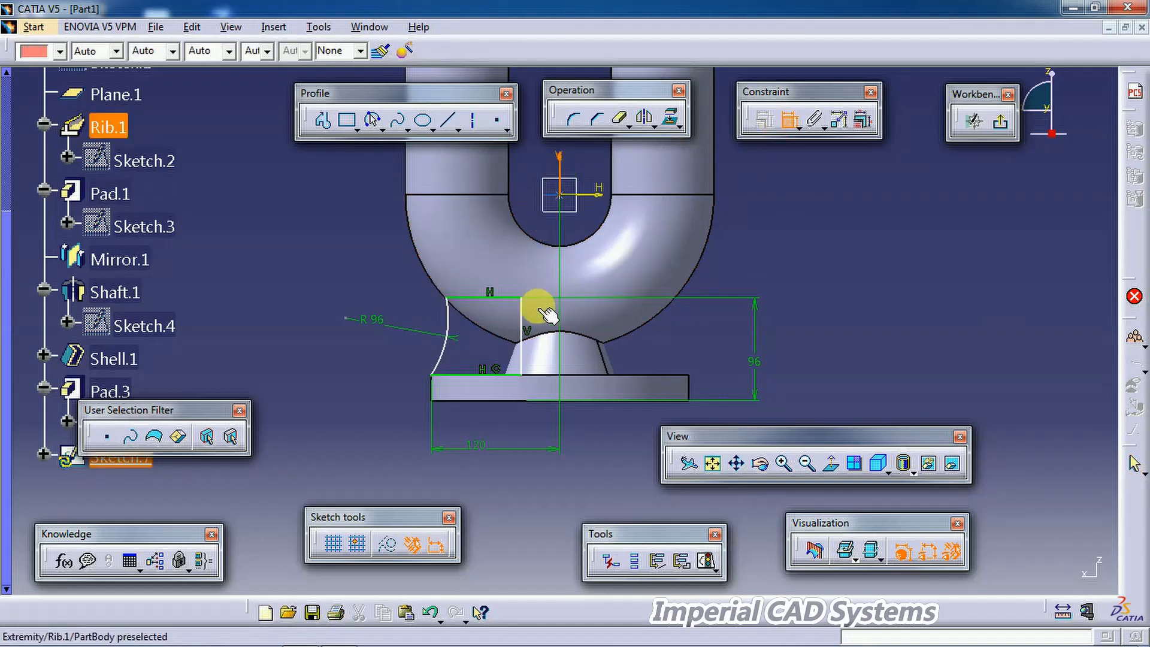
left_click(527, 211)
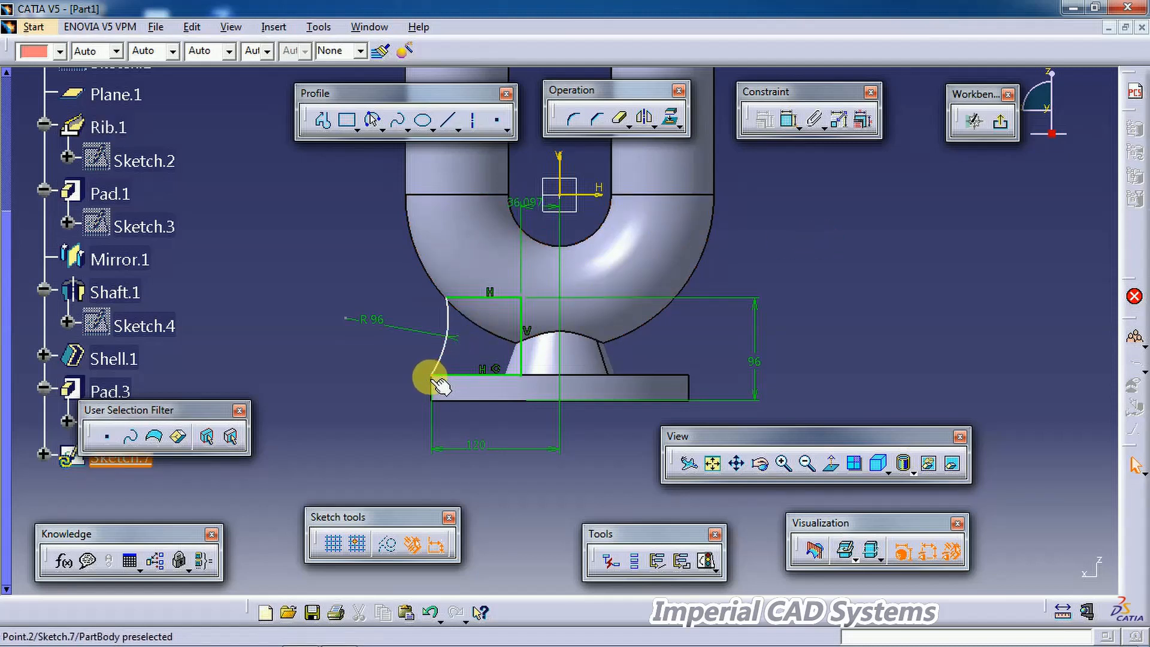
left_click_drag(447, 298, 444, 297)
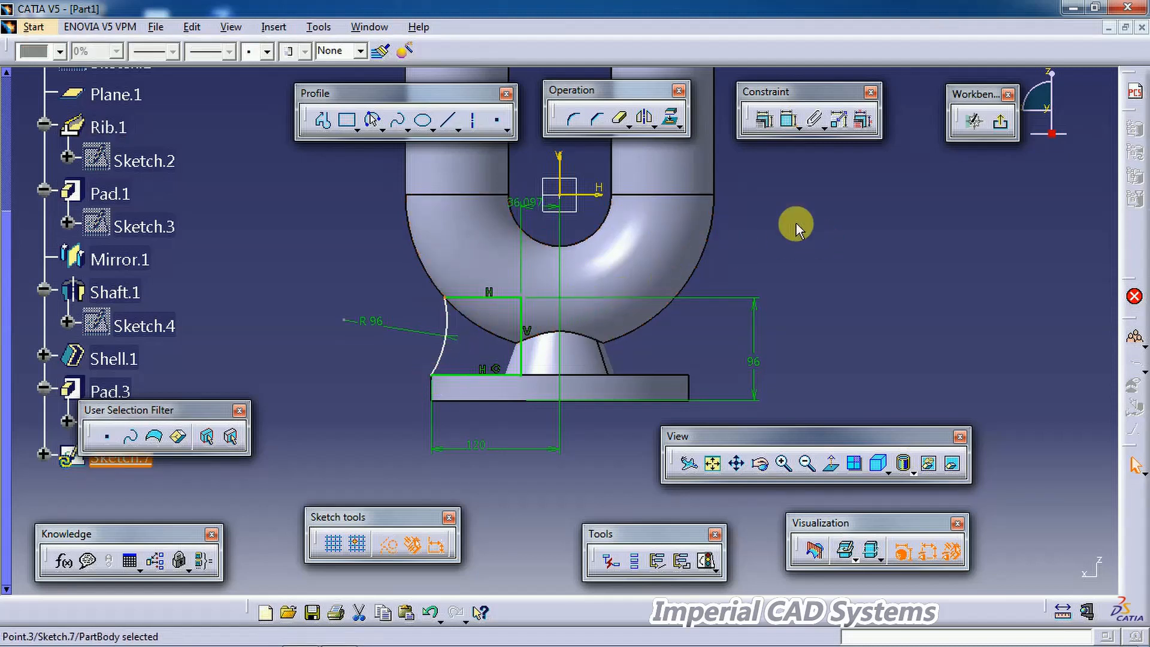
left_click(976, 130)
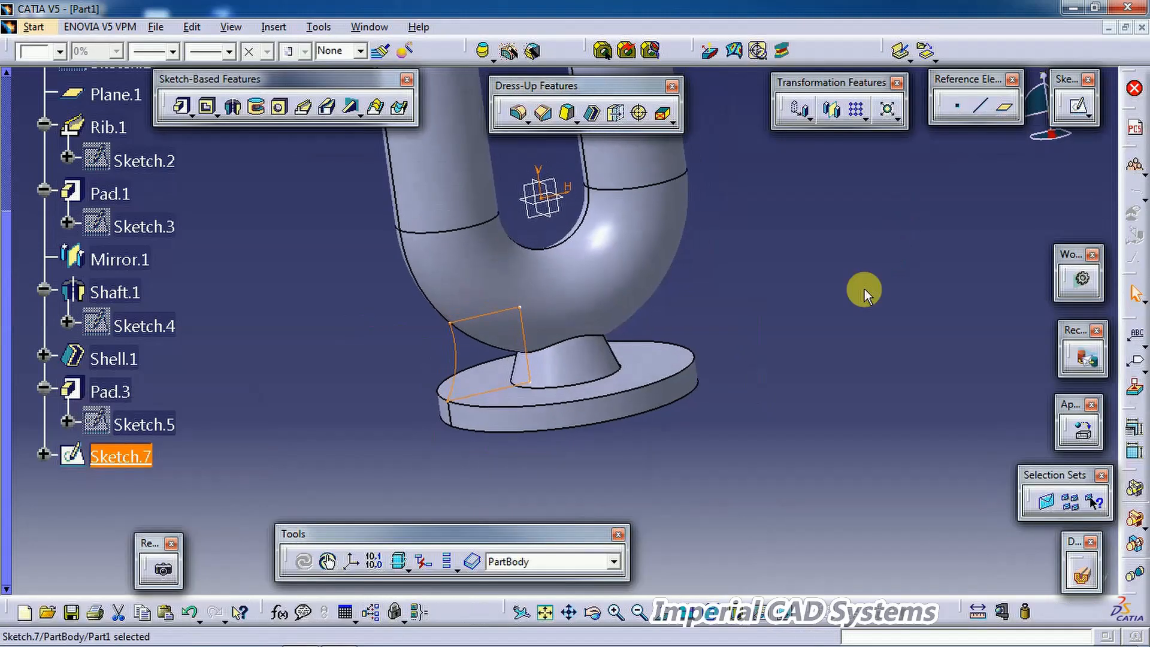
Step: Pad the rib sketch with a mirrored extent of 12 mm
left_click(864, 290)
middle_click_drag(480, 351, 554, 356)
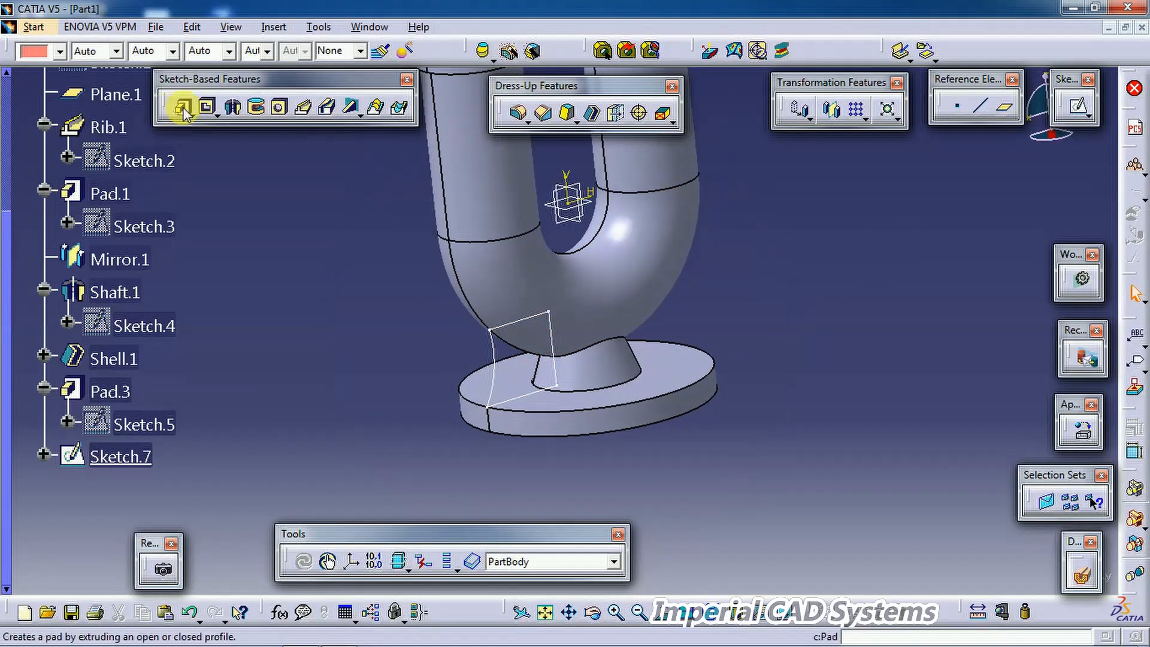
left_click(183, 108)
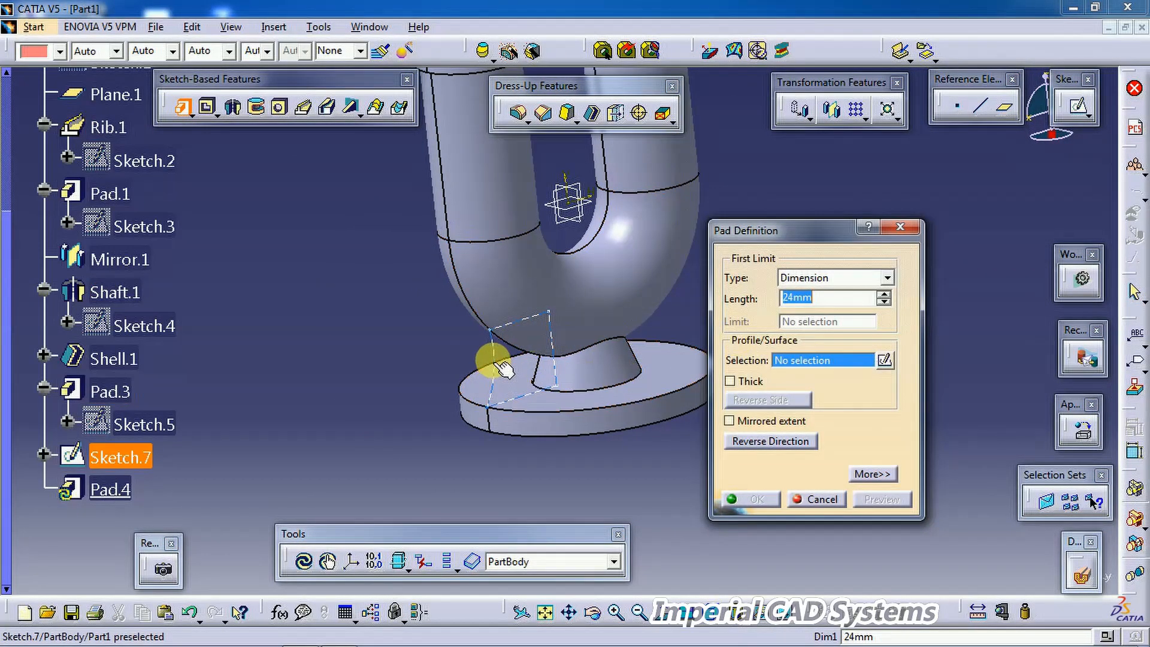
left_click(500, 366)
mouse_move(585, 372)
middle_mouse_down()
mouse_move(662, 380)
mouse_move(770, 367)
middle_mouse_up()
left_click(755, 421)
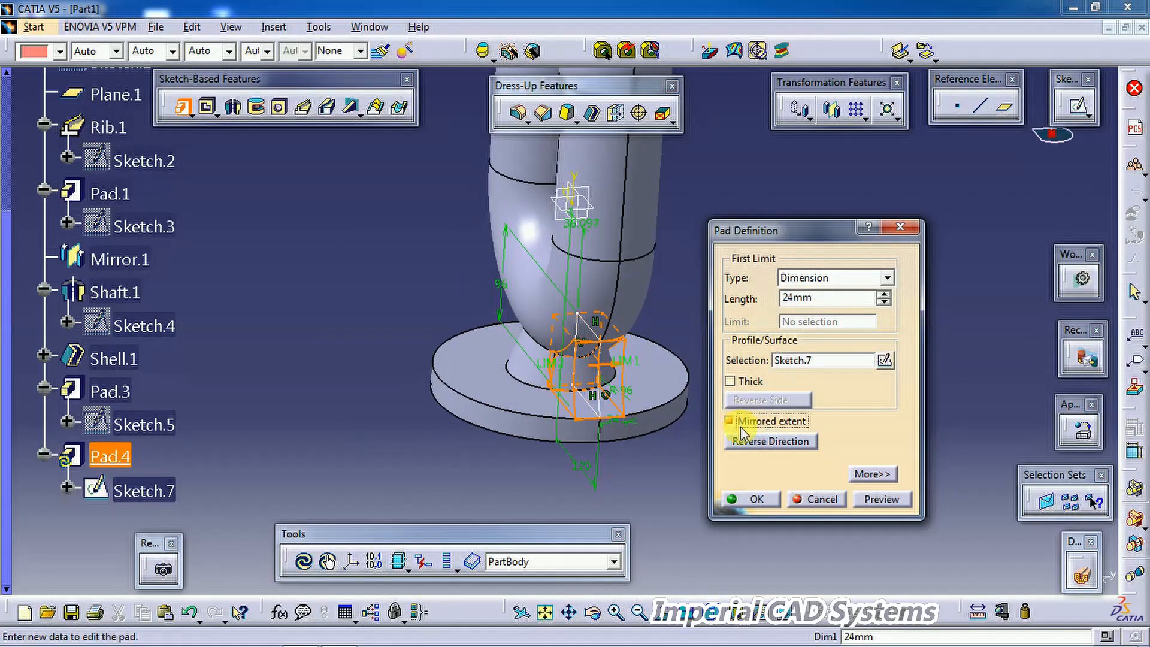
left_click_drag(824, 301, 744, 294)
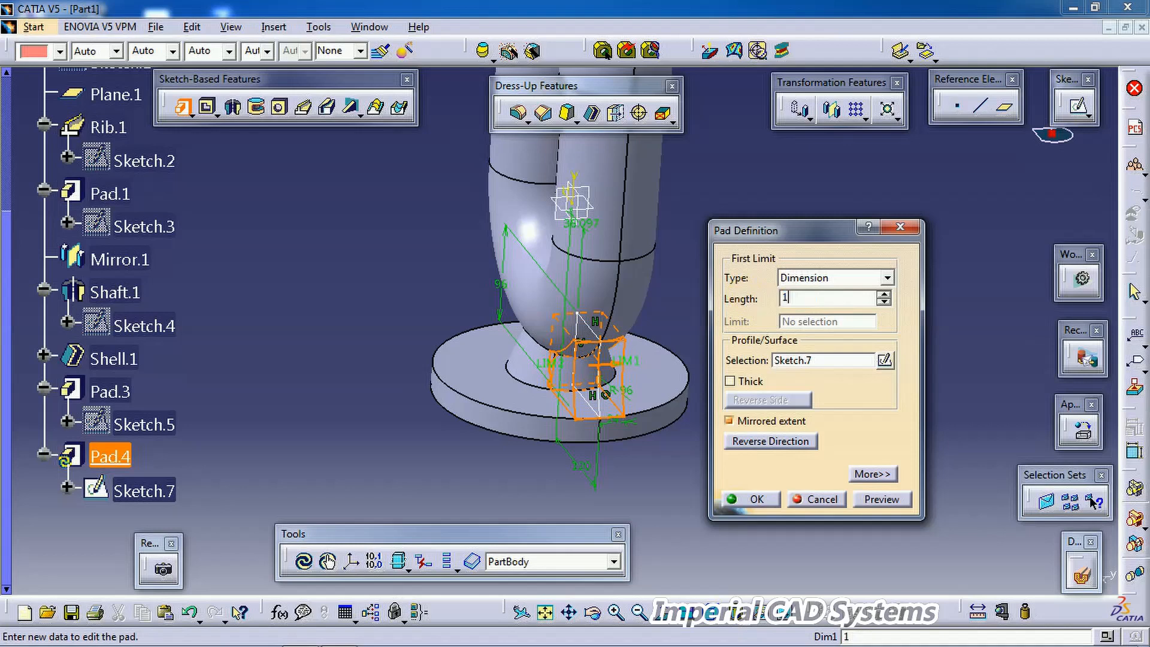
type("12")
key("Return")
middle_click_drag(798, 442, 513, 393)
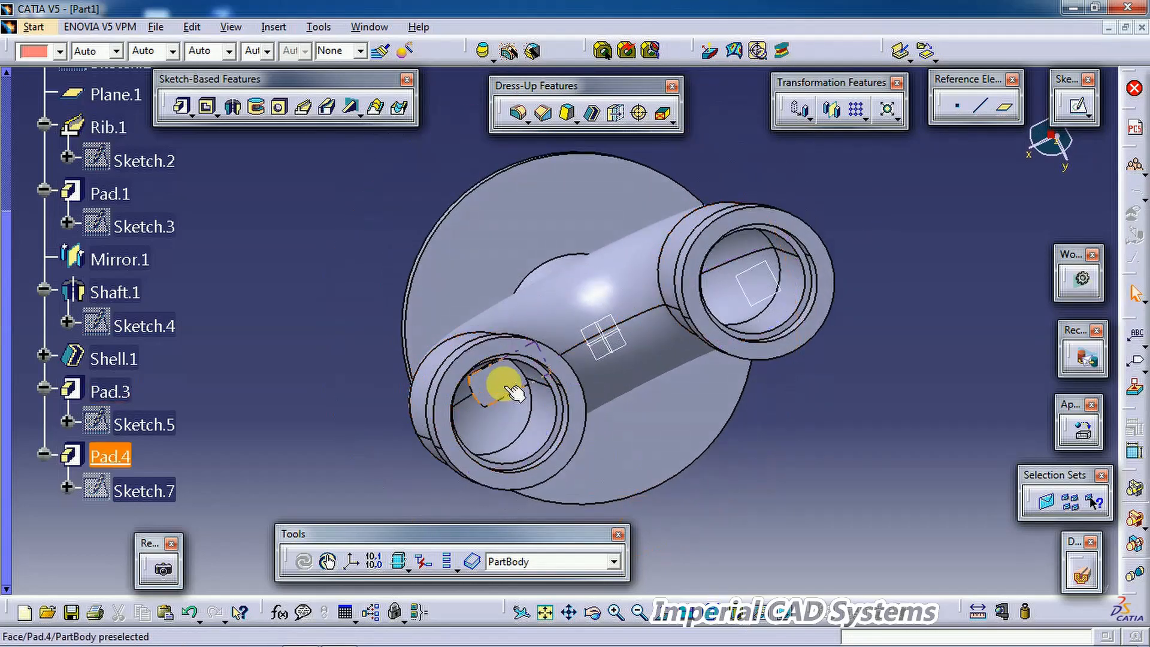
middle_click_drag(598, 418, 557, 238)
middle_click_drag(686, 306, 603, 232)
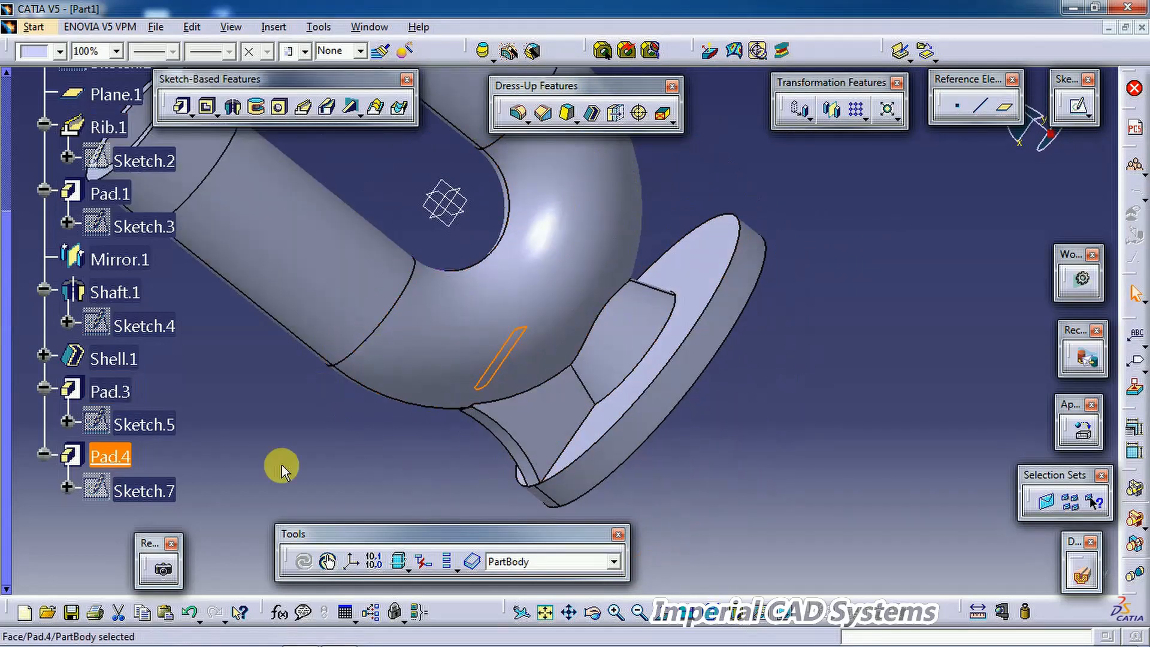
Step: Reopen the rib sketch, review its horizontal offset dimension, and inspect the padded rib
double_click(165, 490)
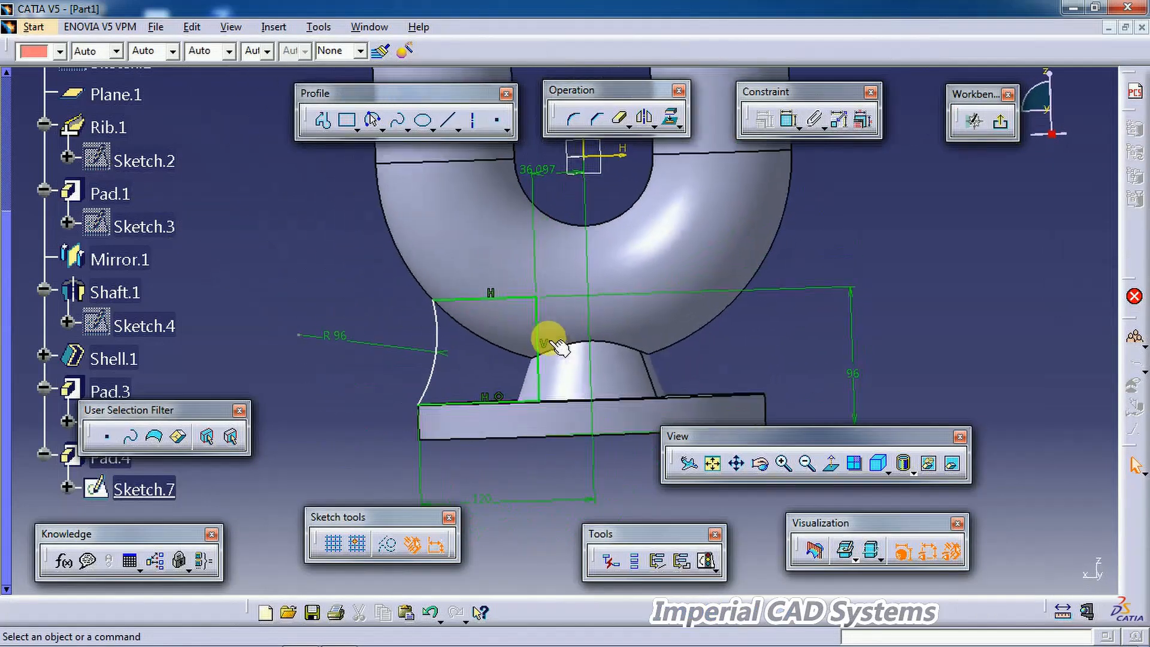
middle_click_drag(611, 326, 612, 346)
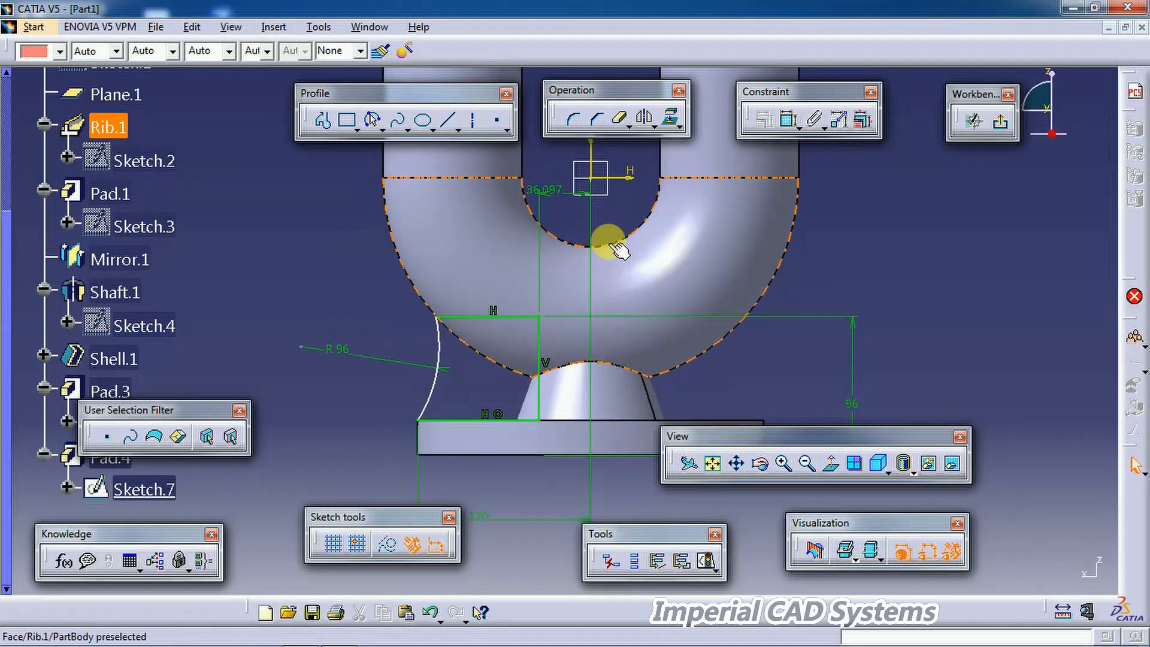
double_click(552, 193)
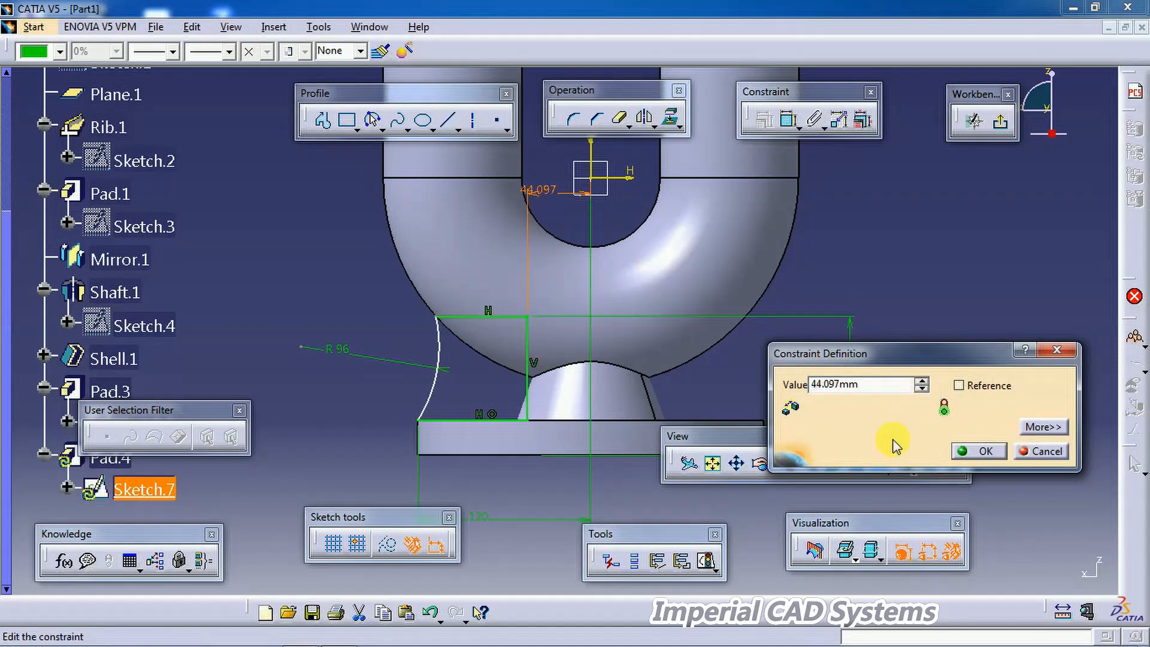
left_click(960, 452)
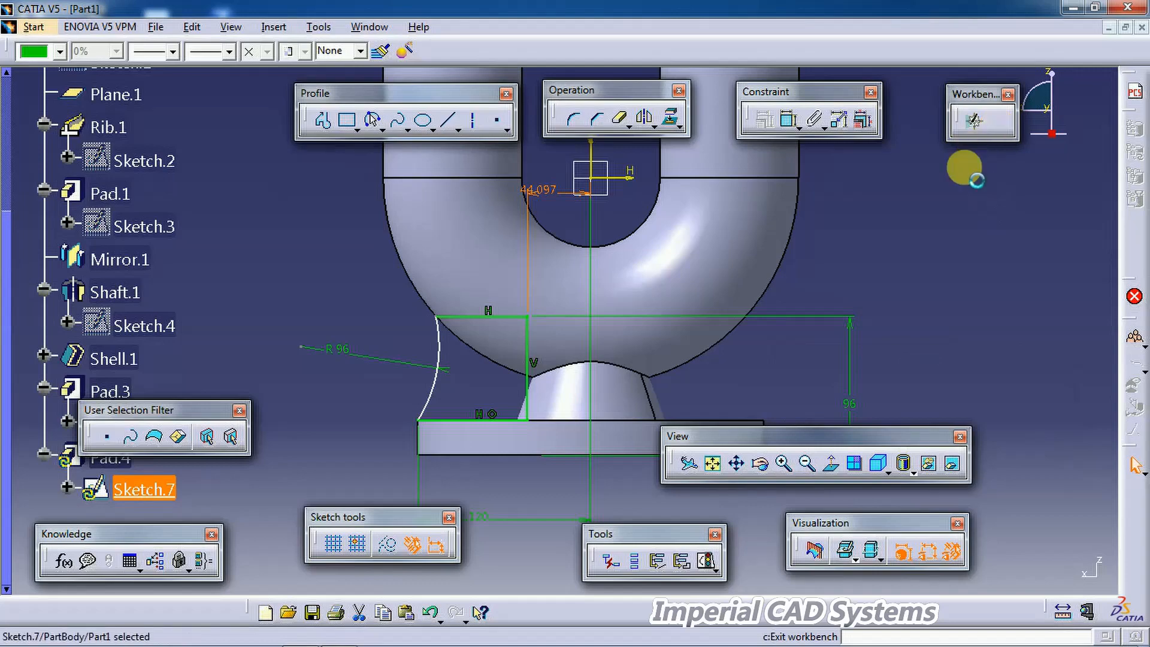
mouse_move(942, 241)
middle_mouse_down()
mouse_move(886, 296)
mouse_move(636, 308)
mouse_move(531, 341)
mouse_move(585, 290)
mouse_move(552, 352)
mouse_move(565, 359)
middle_mouse_up()
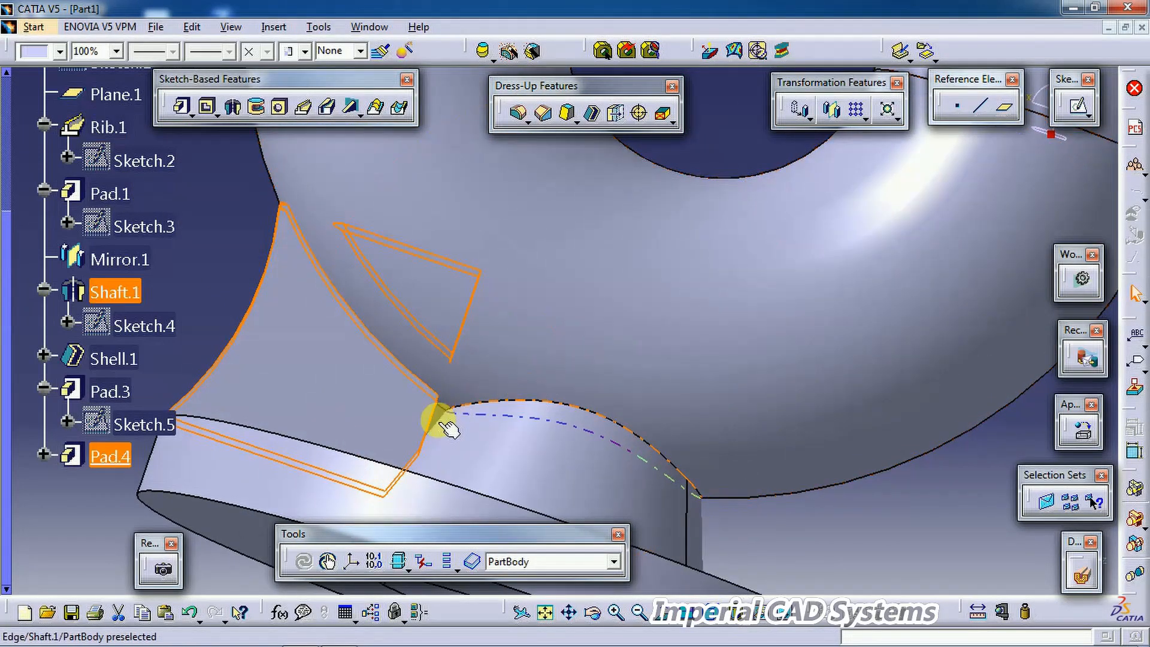
middle_click_drag(433, 365, 466, 578)
left_click(527, 460)
middle_click_drag(537, 465, 451, 431)
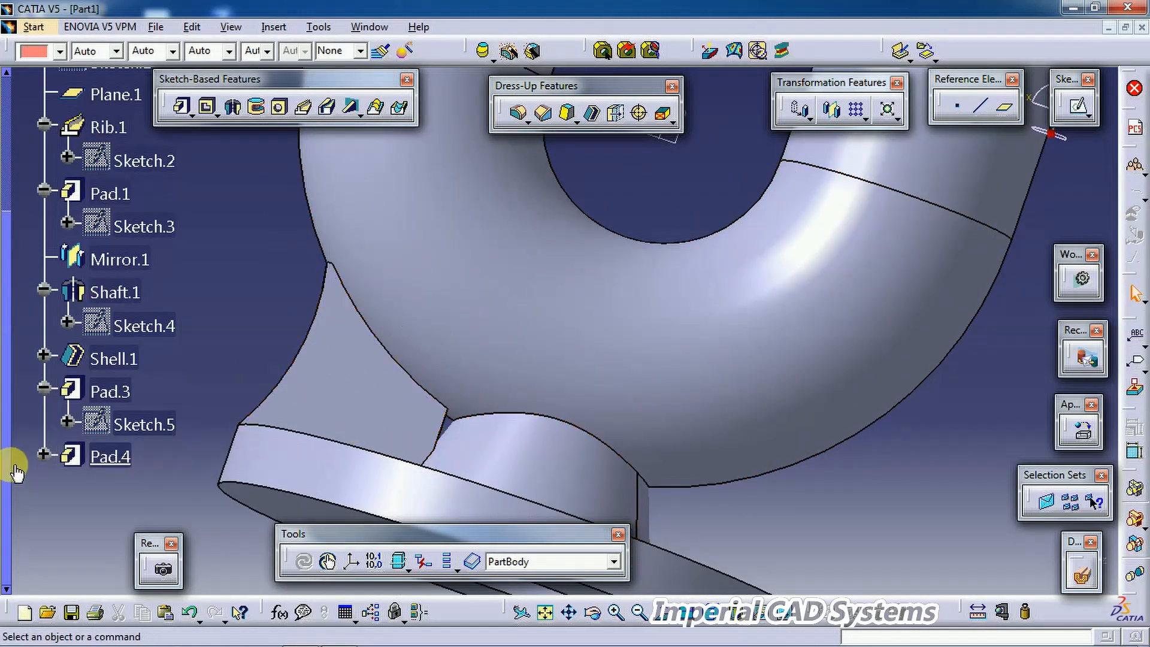
Step: Set the rib sketch's horizontal offset from the axis to 40 mm and exit the sketch
left_click(45, 454)
double_click(146, 491)
mouse_move(673, 218)
middle_mouse_down()
mouse_move(636, 257)
mouse_move(547, 175)
middle_mouse_up()
double_click(521, 185)
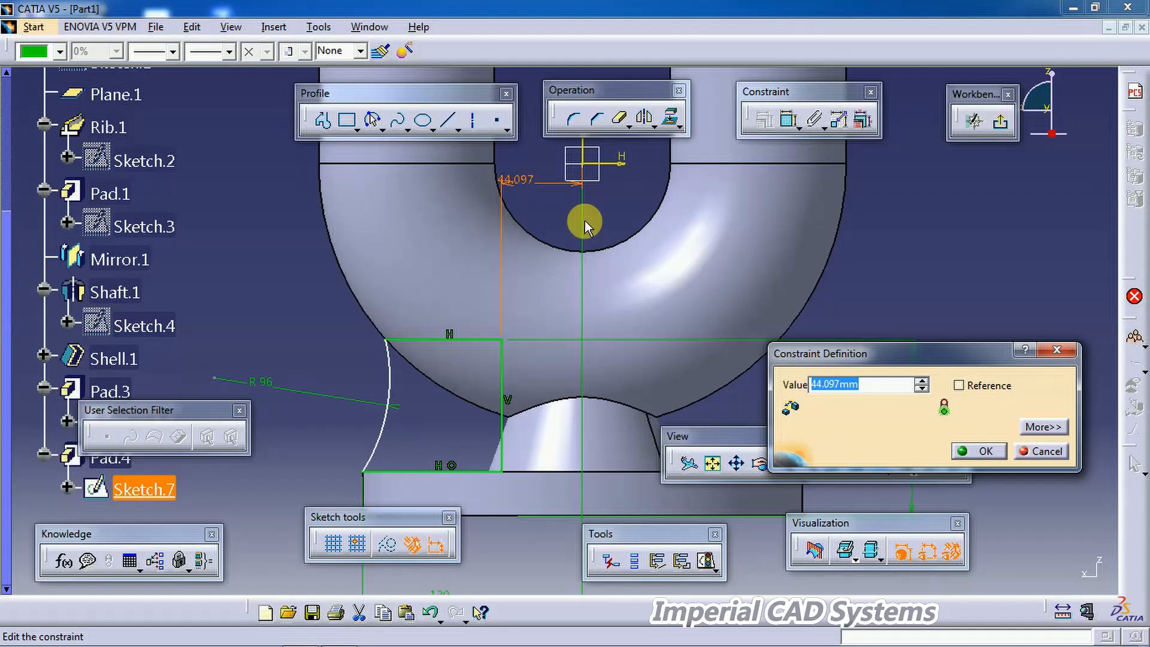
type("40")
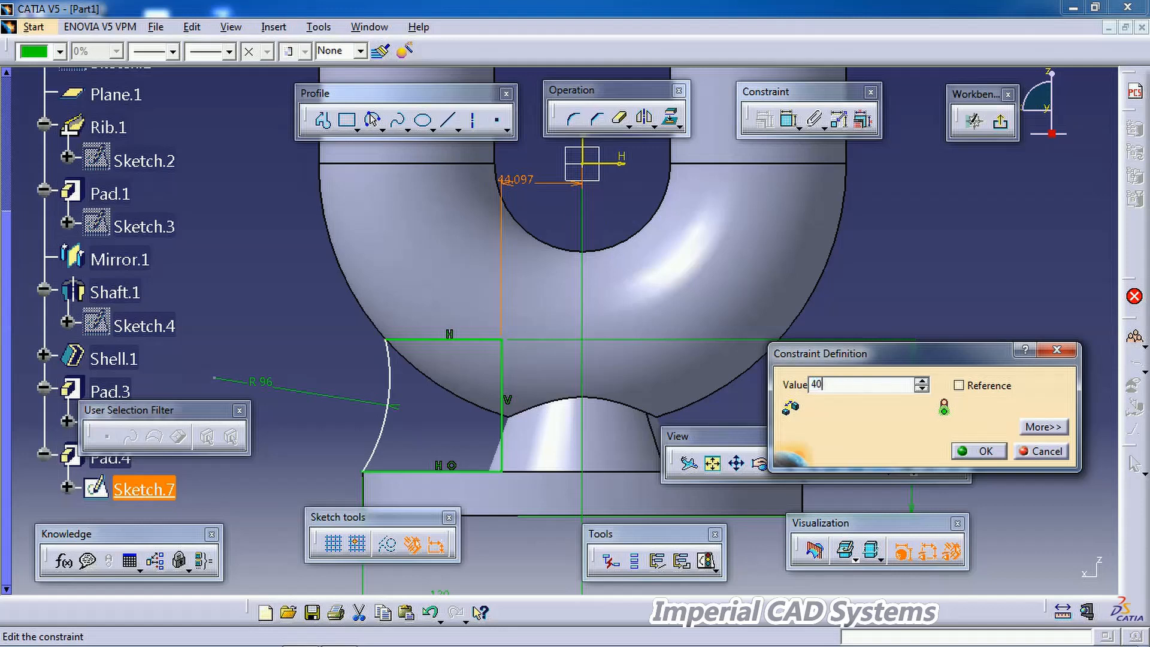
key("Return")
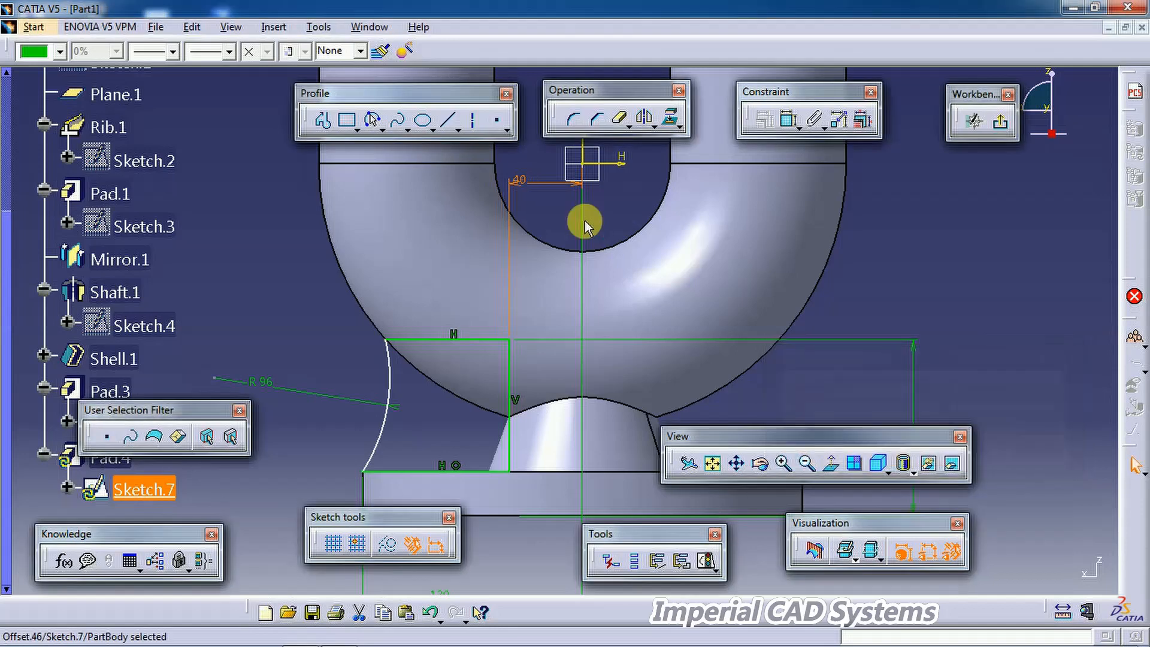
double_click(522, 181)
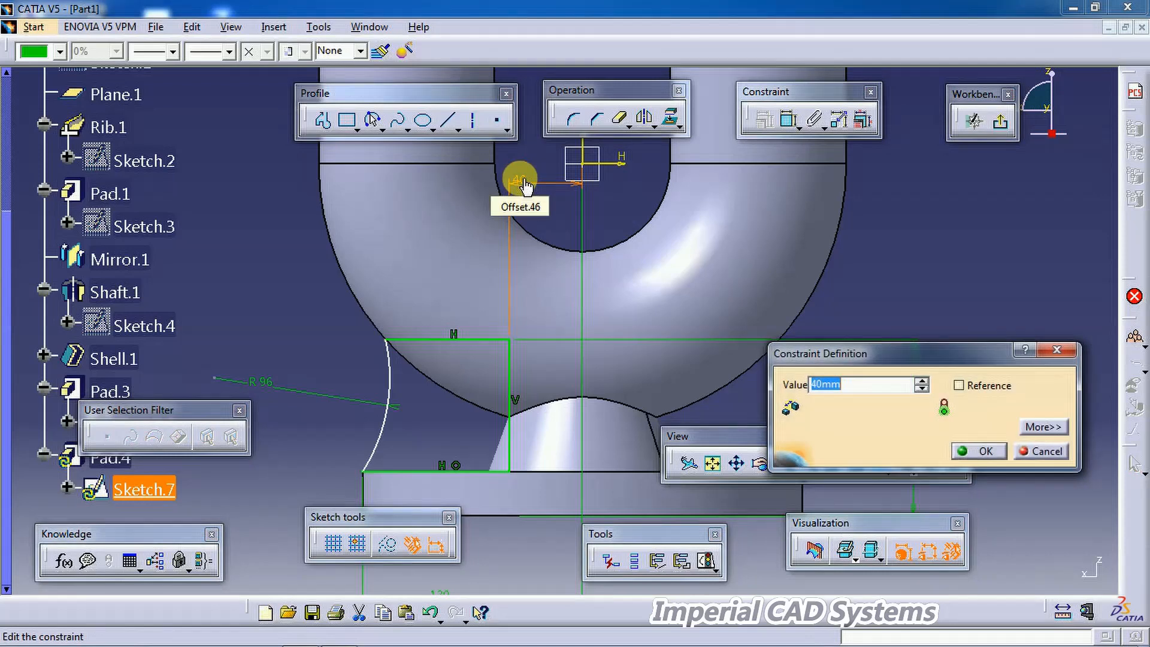
key("Return")
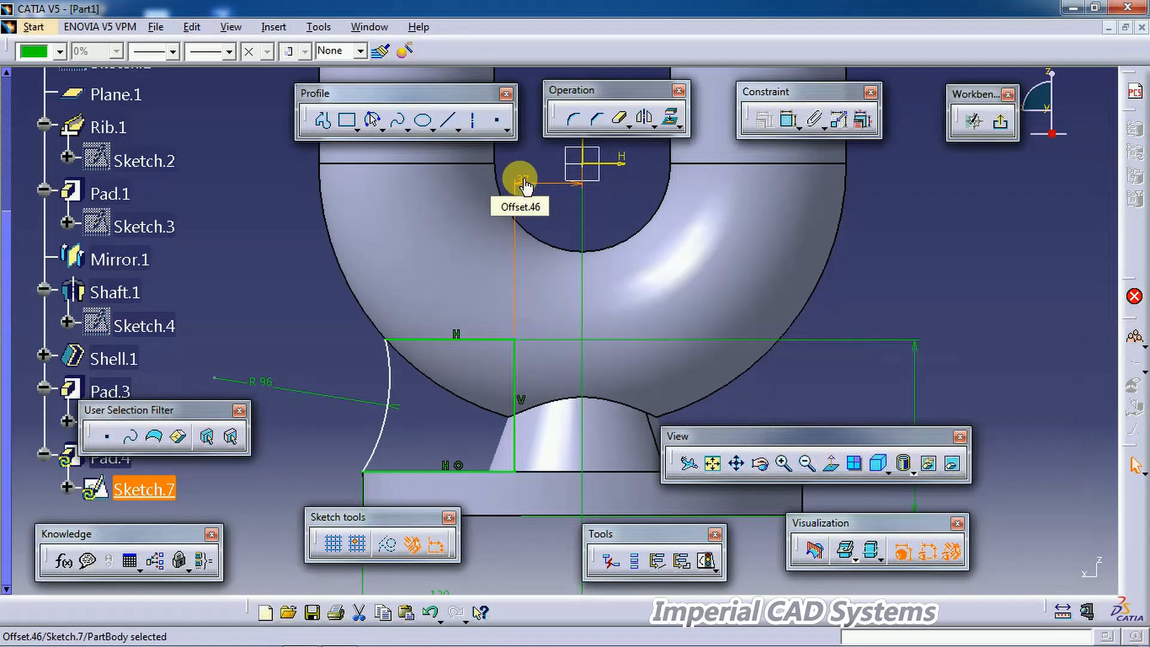
left_click(1001, 124)
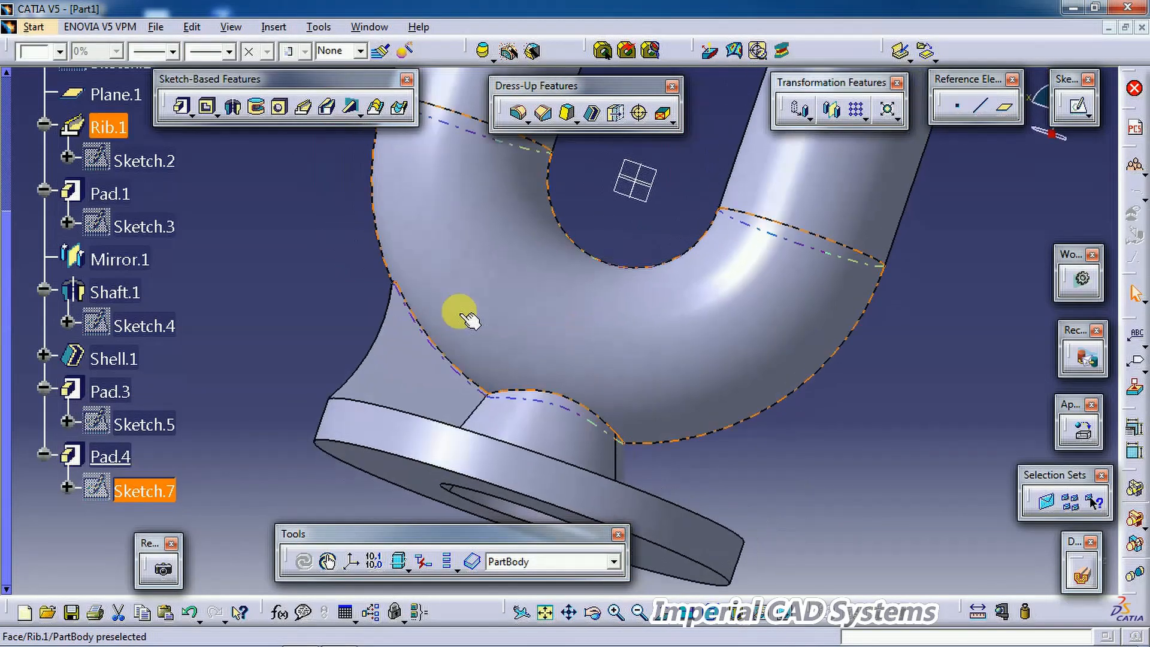
Step: Insert a new body into the part
middle_click_drag(364, 269, 405, 413)
middle_click_drag(565, 240, 517, 351)
middle_click_drag(303, 349, 657, 295)
middle_click_drag(855, 418, 743, 341)
left_click(274, 27)
left_click(302, 63)
scroll(190, 390, "down", 6)
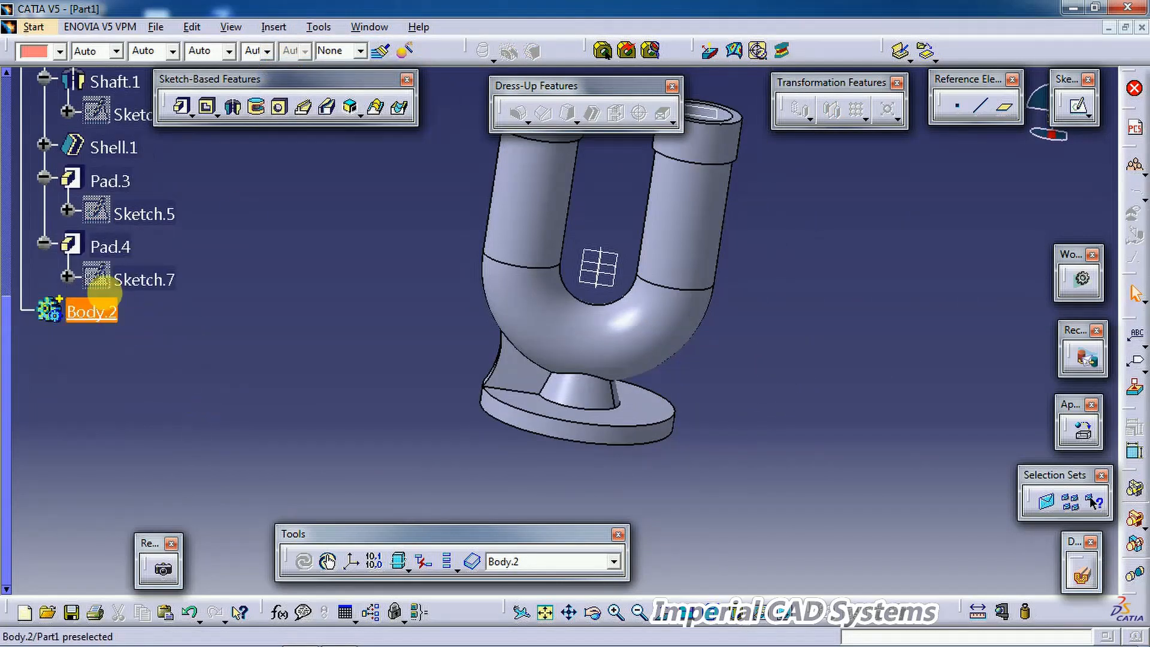
Step: Cut the rib pad from the part body and paste it into the new body
right_click(109, 247)
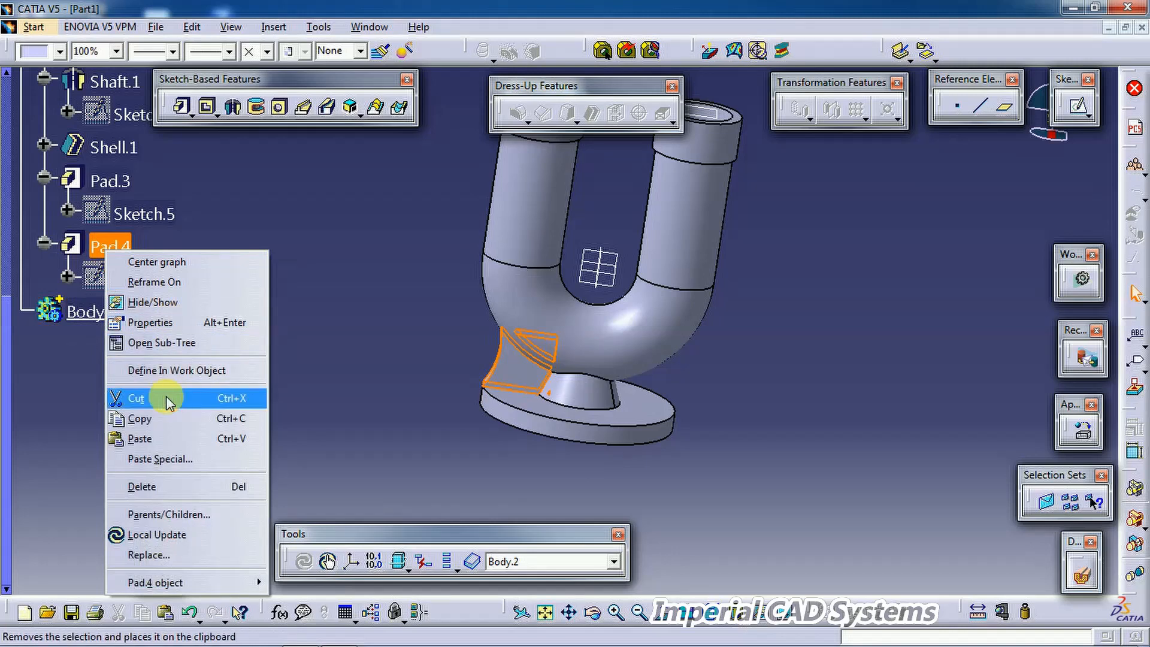
left_click(137, 398)
right_click(83, 248)
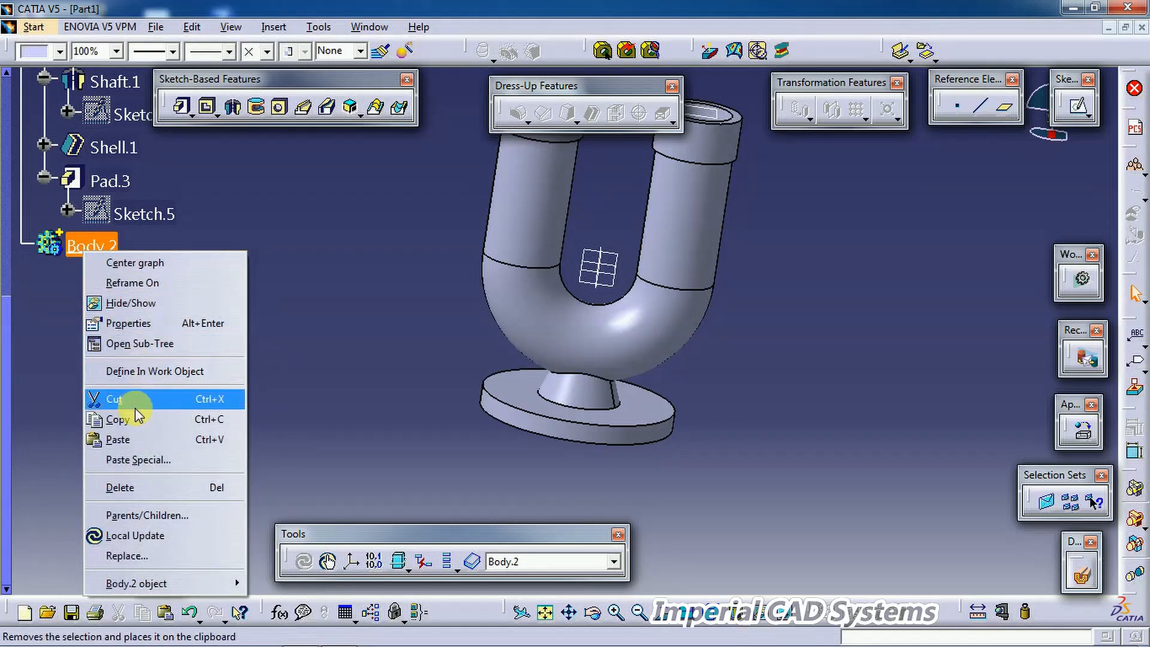
left_click(133, 439)
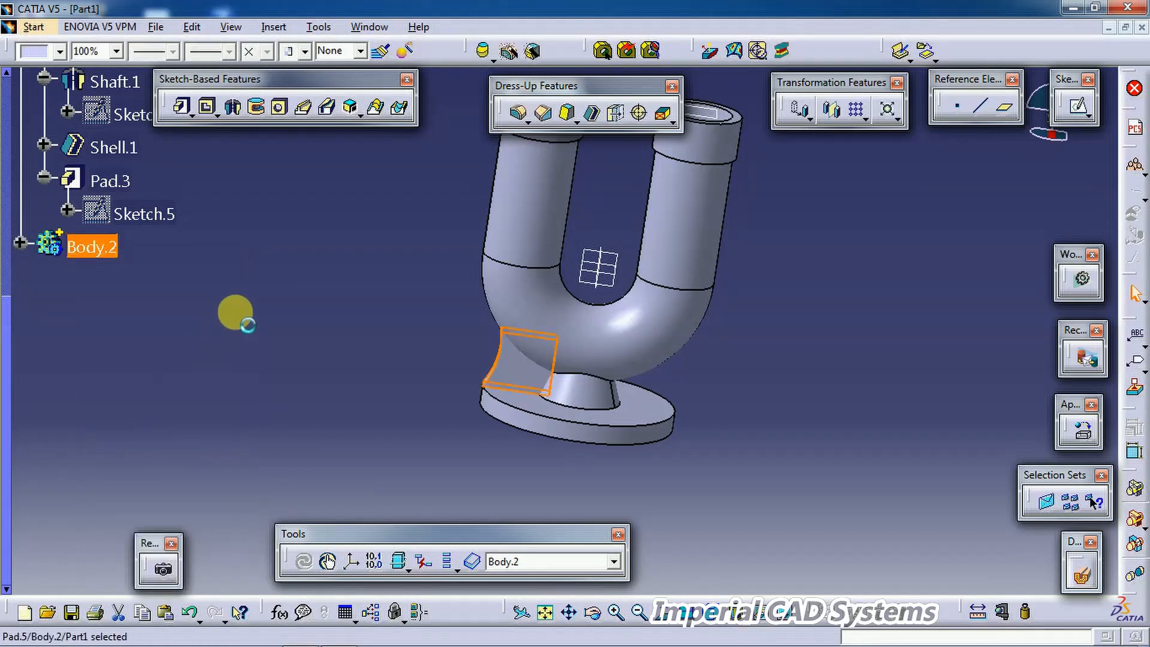
left_click(233, 311)
Step: Circular-pattern the new body's rib about the Z axis with 4 instances at 90deg spacing
middle_click_drag(383, 362, 564, 277)
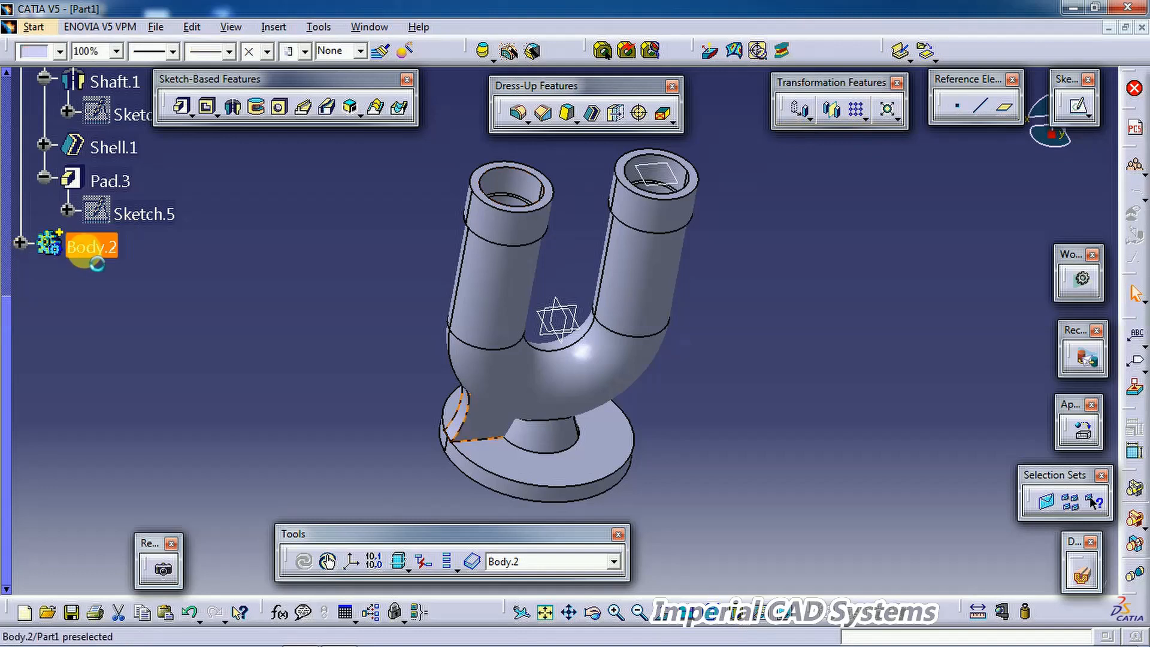
left_click(89, 248)
left_click(866, 119)
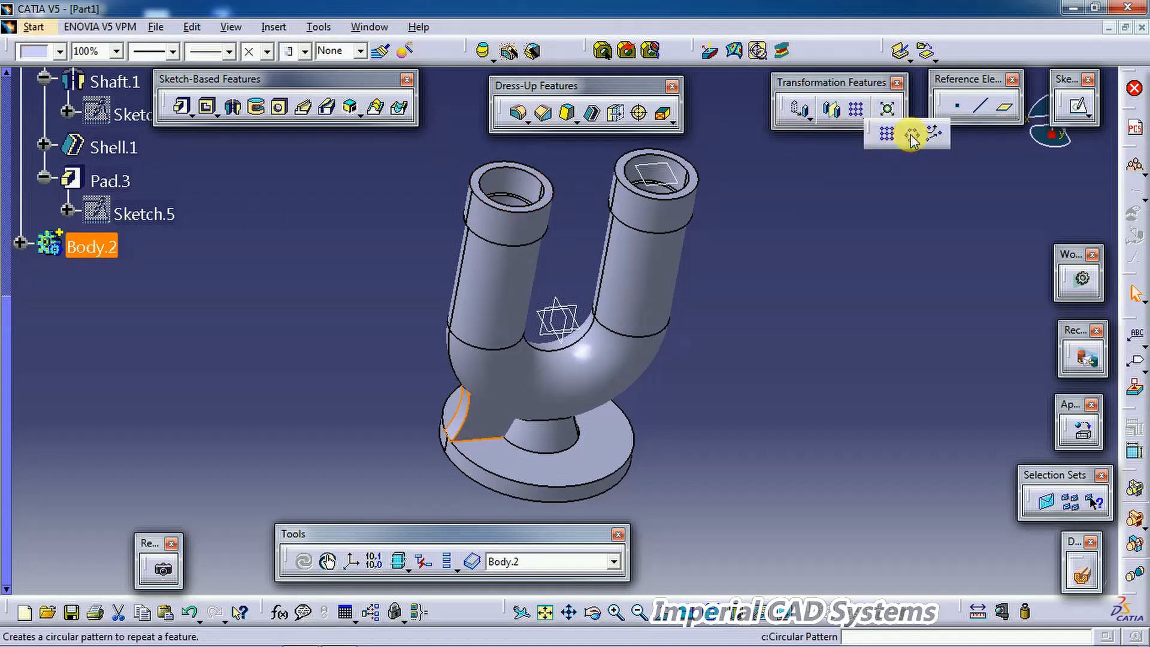
left_click(700, 370)
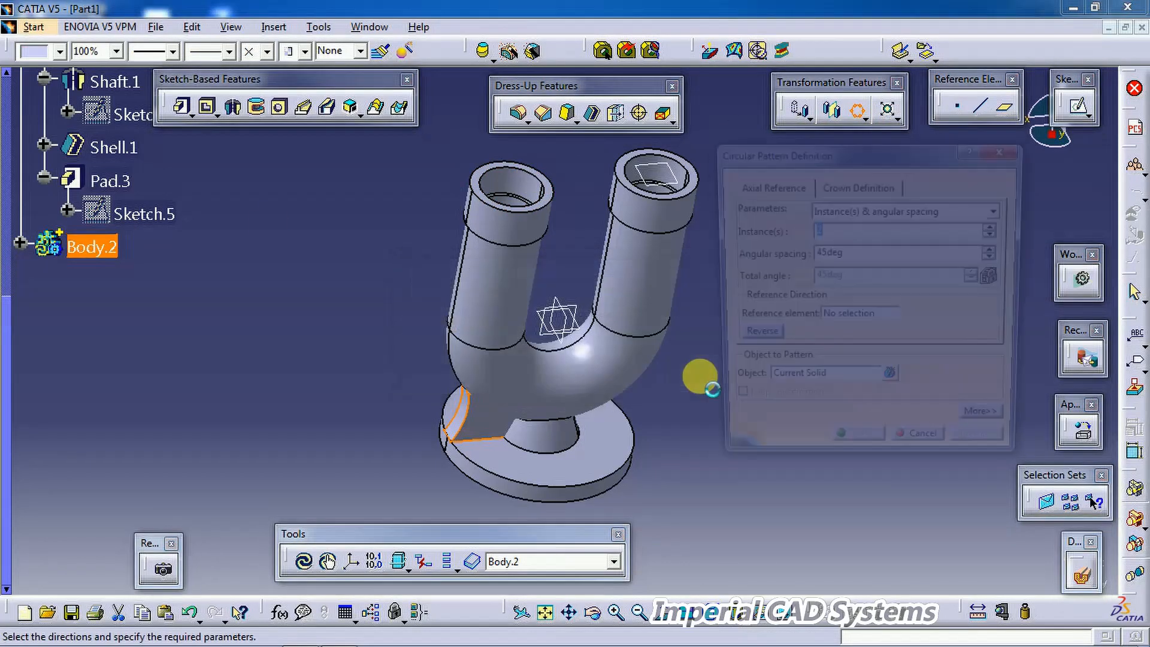
left_click_drag(1068, 82, 1070, 182)
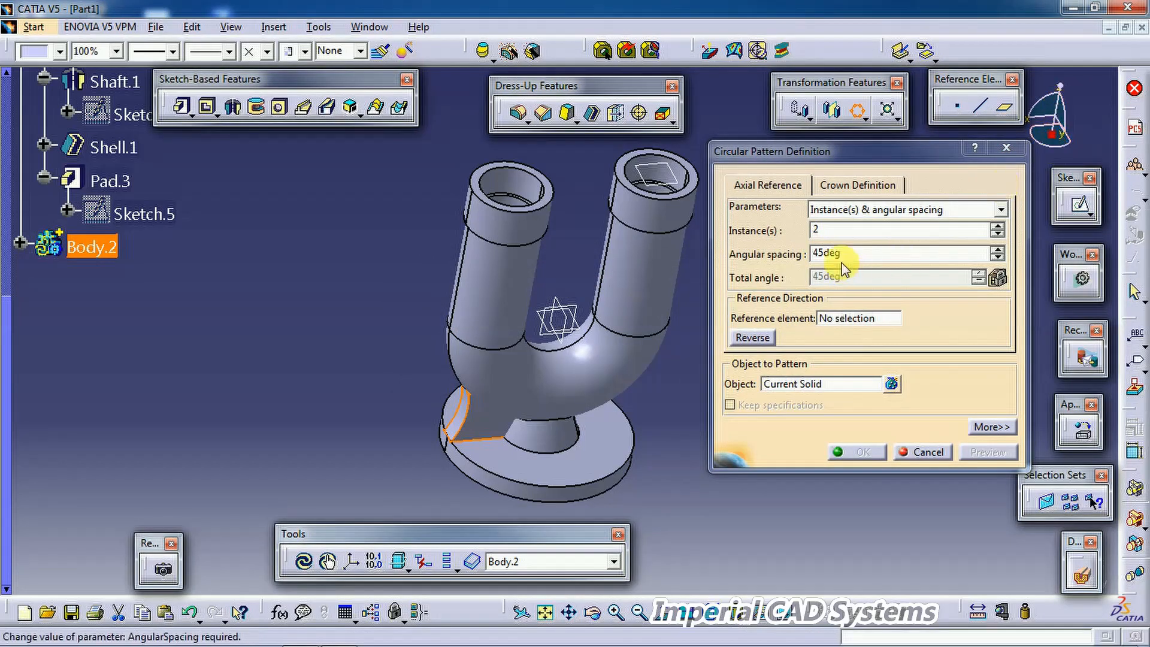
left_click(831, 318)
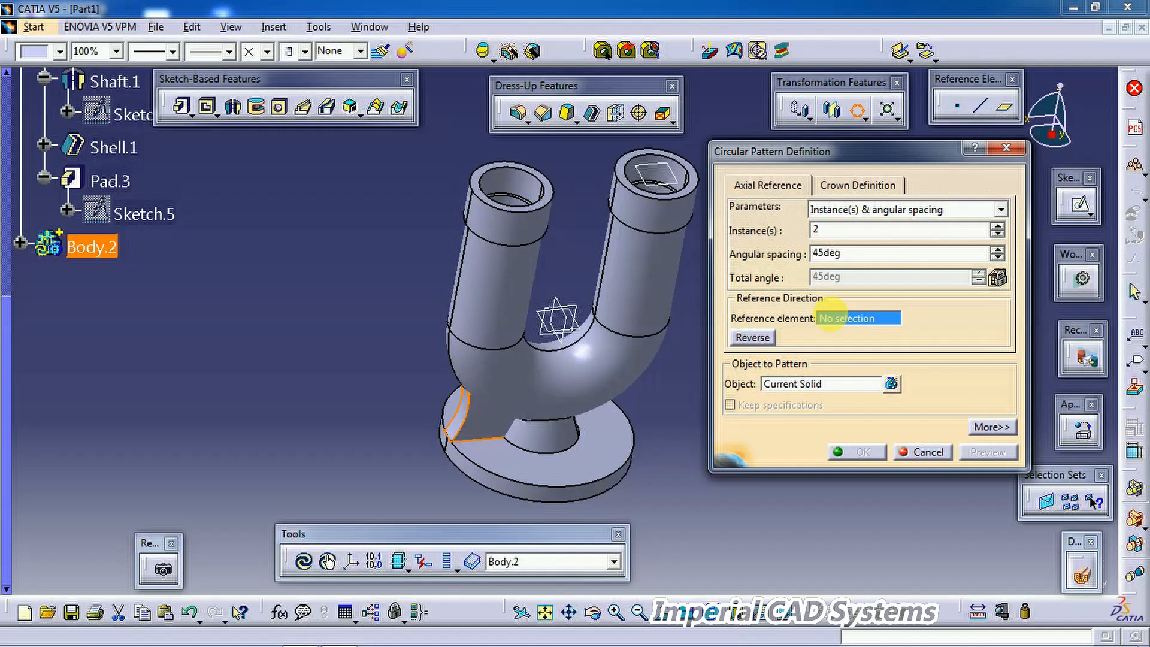
right_click(832, 318)
left_click(851, 386)
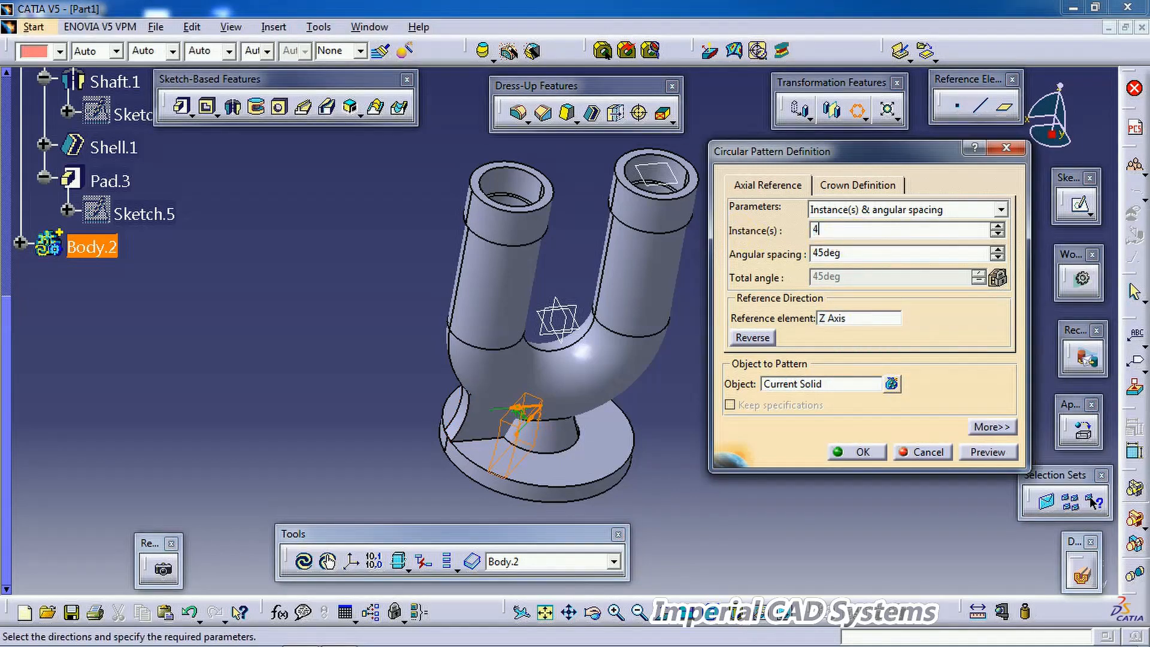
left_click(855, 265)
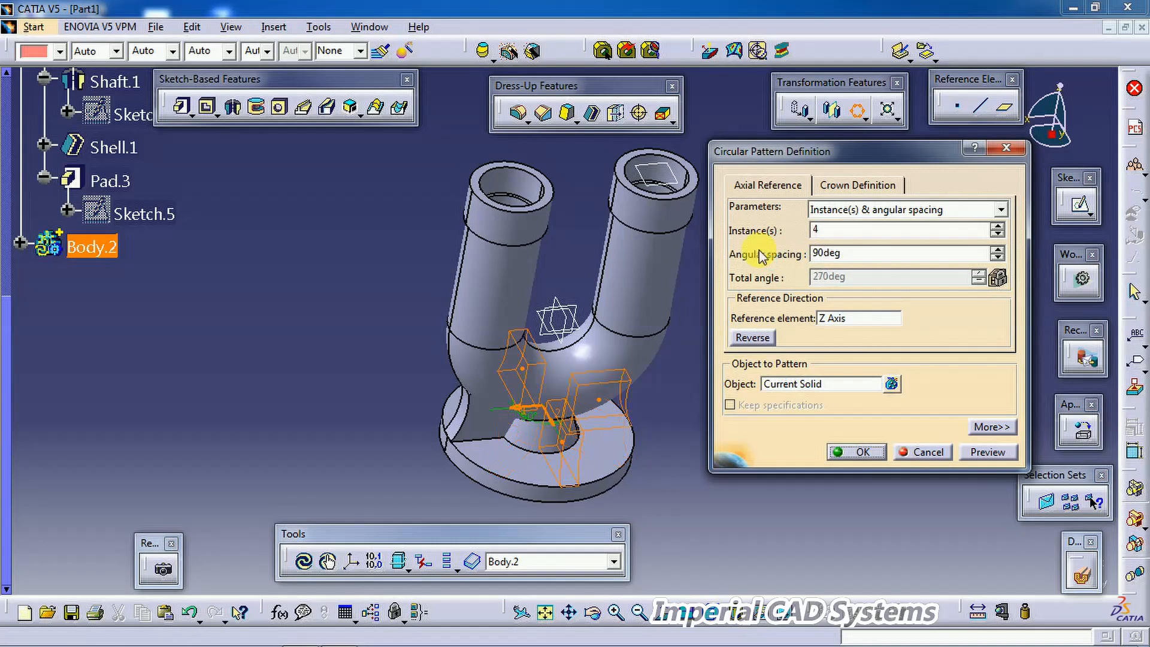
left_click(847, 452)
Step: Start a Union Trim of the rib body Body.2 with the part body
middle_click_drag(693, 443, 850, 341)
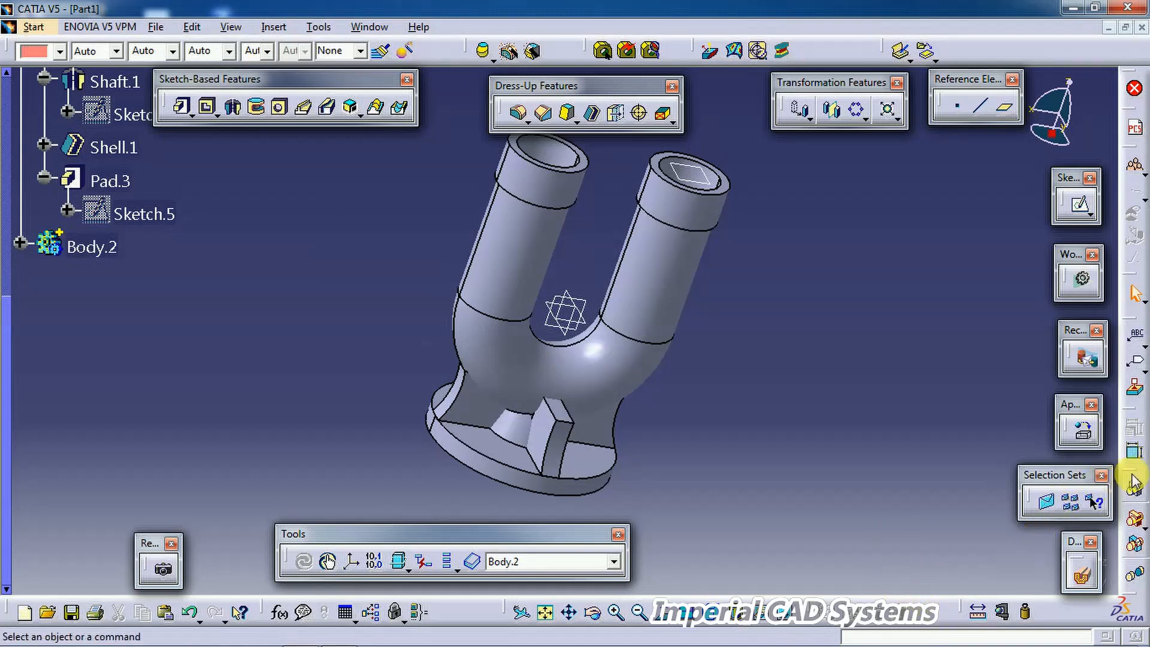
left_click_drag(1135, 515, 987, 461)
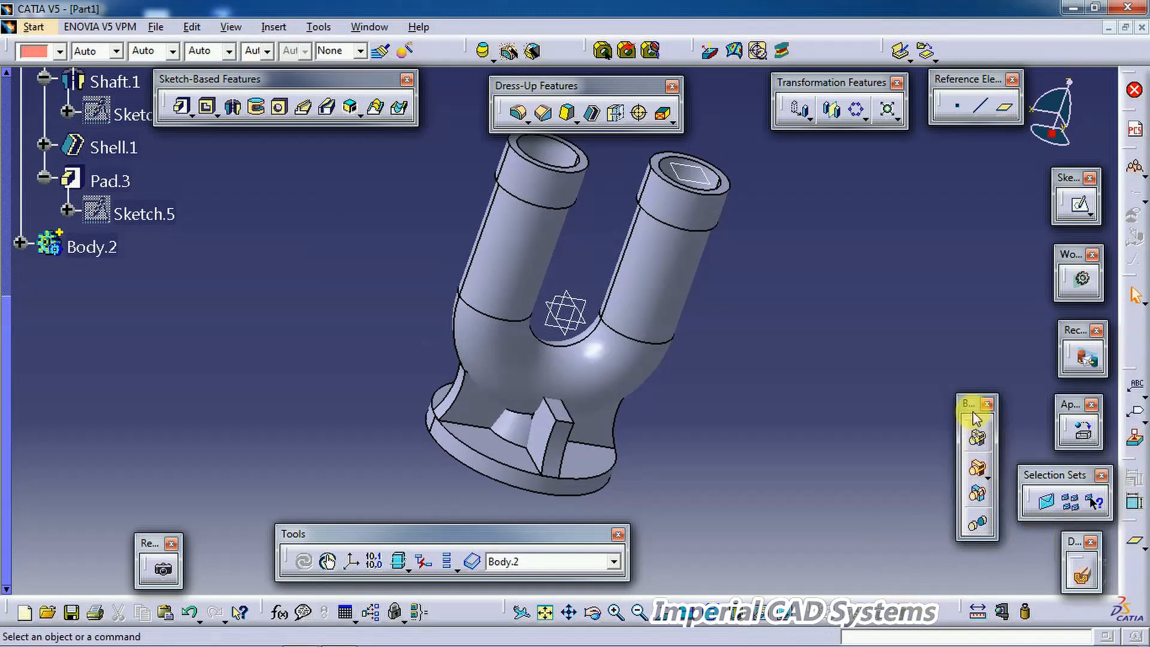
left_click_drag(970, 413, 954, 420)
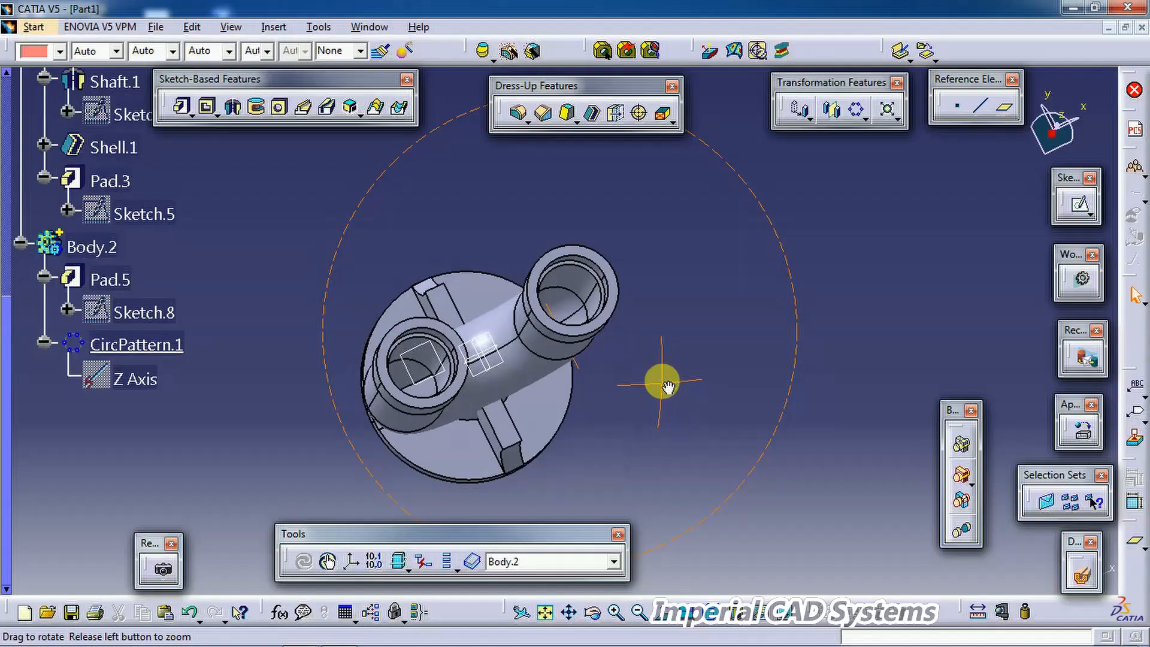
middle_click_drag(663, 380, 646, 389)
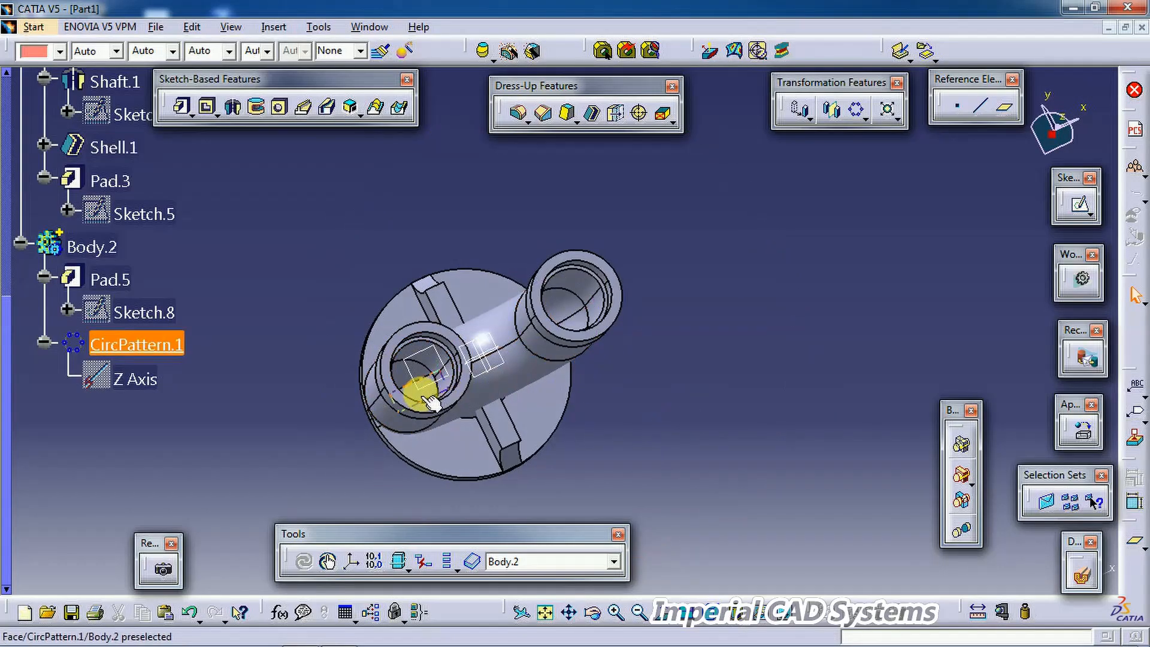
middle_click_drag(430, 401, 526, 354)
middle_click_drag(547, 398, 778, 339)
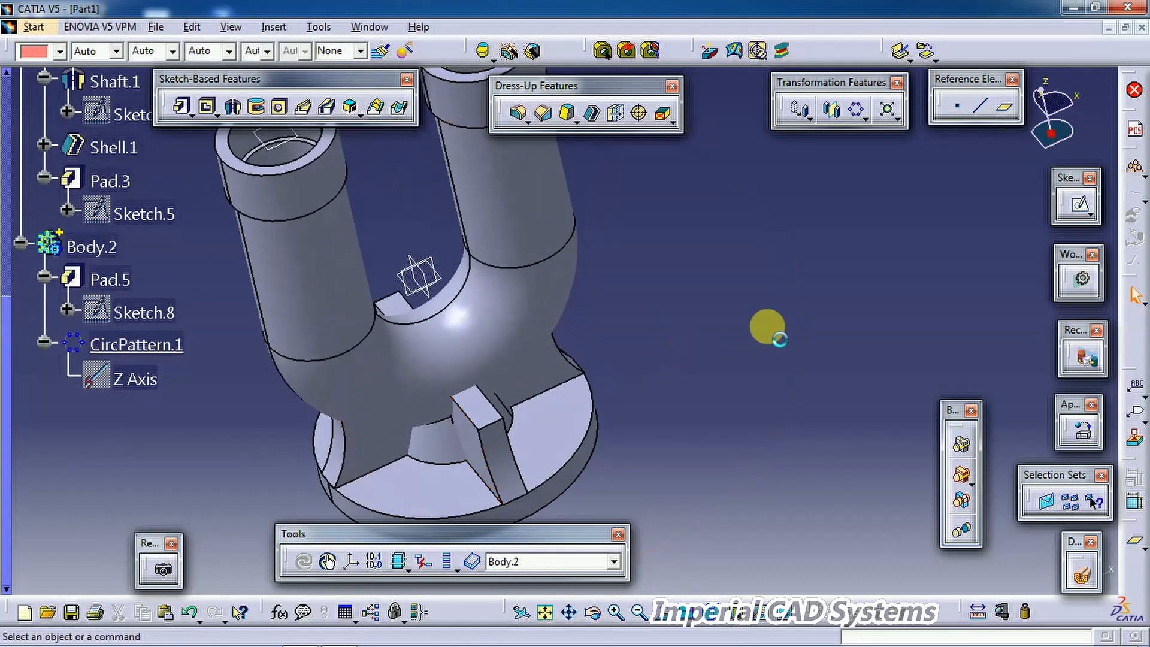
left_click(962, 502)
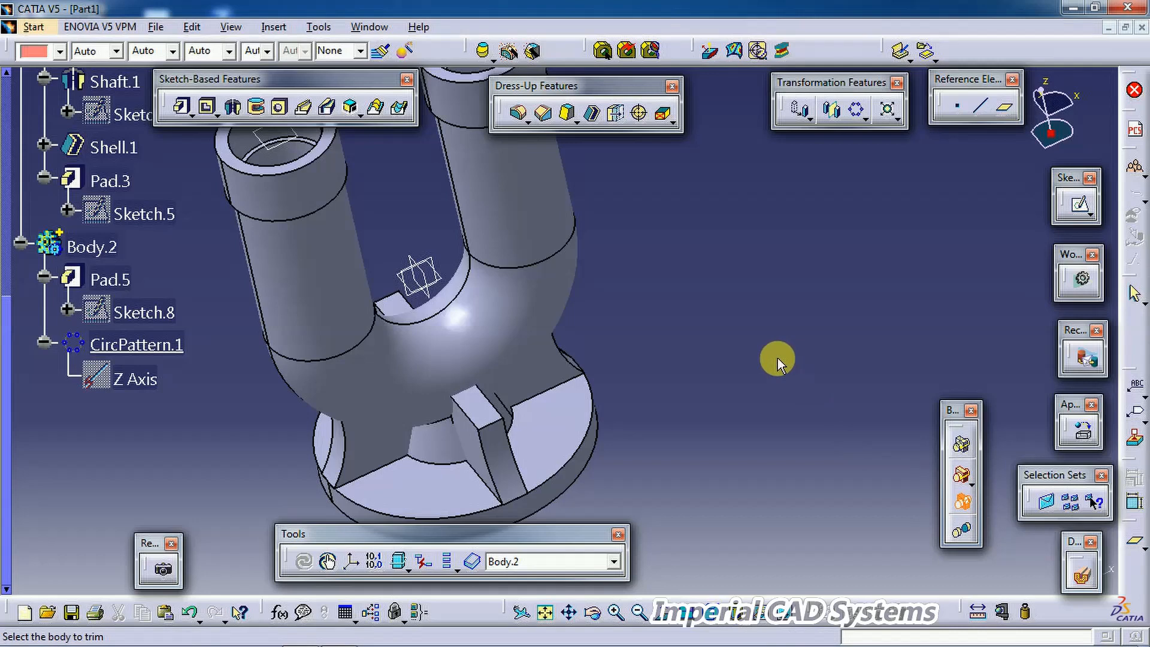
left_click(103, 251)
middle_click_drag(393, 359, 683, 318)
left_click(967, 539)
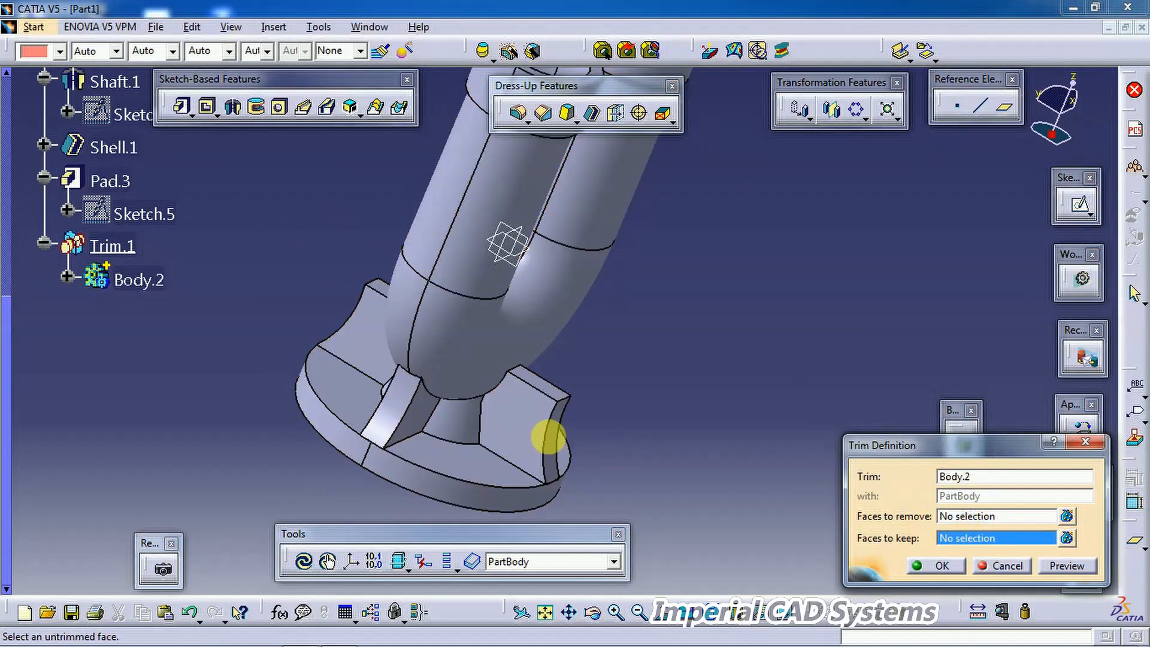
Step: Pick the four rib faces as faces to keep and confirm the trim
left_click(521, 419)
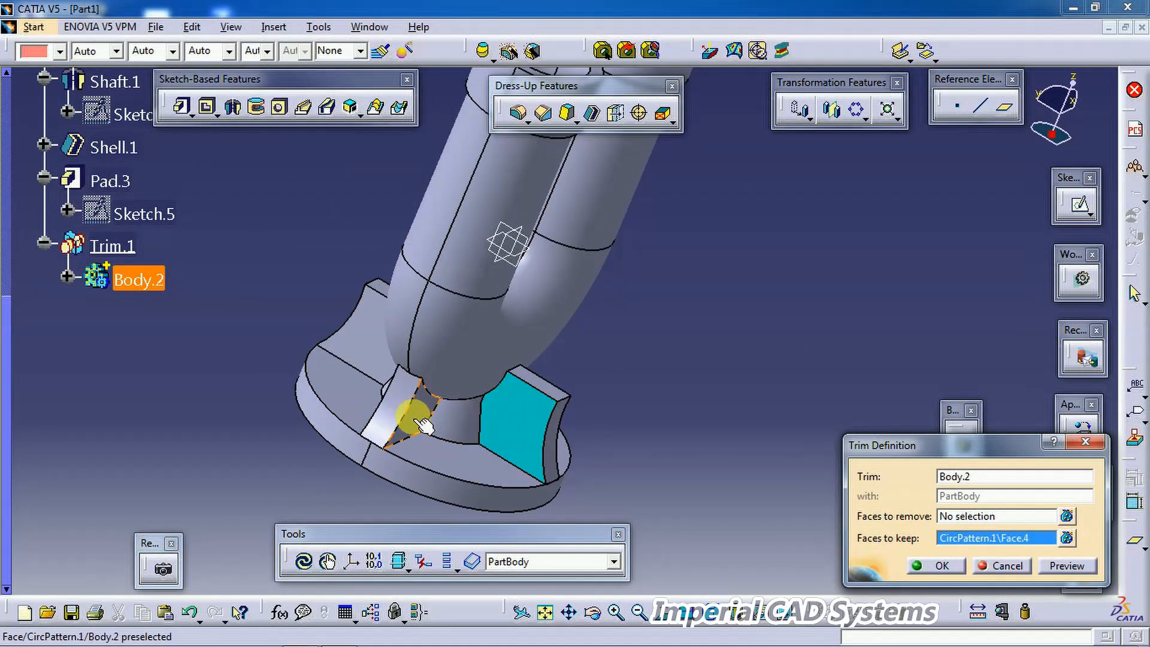
left_click(423, 424)
middle_click_drag(333, 398, 526, 488)
middle_click_drag(468, 437, 547, 393)
left_click(559, 364)
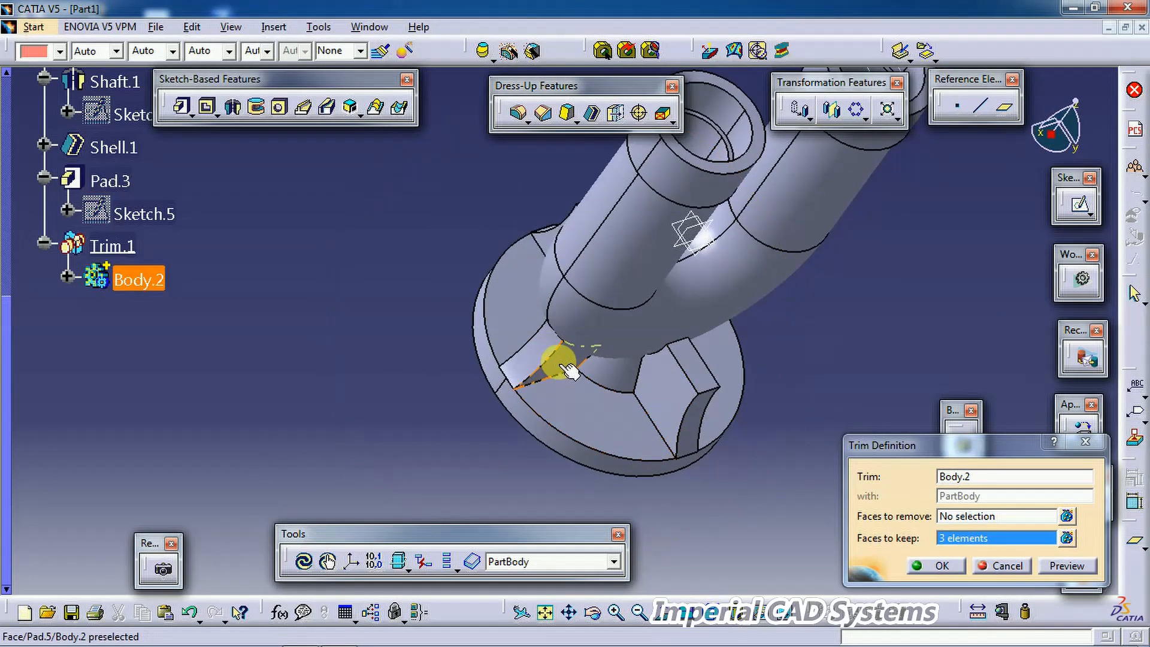
left_click(563, 367)
middle_click_drag(779, 488, 688, 415)
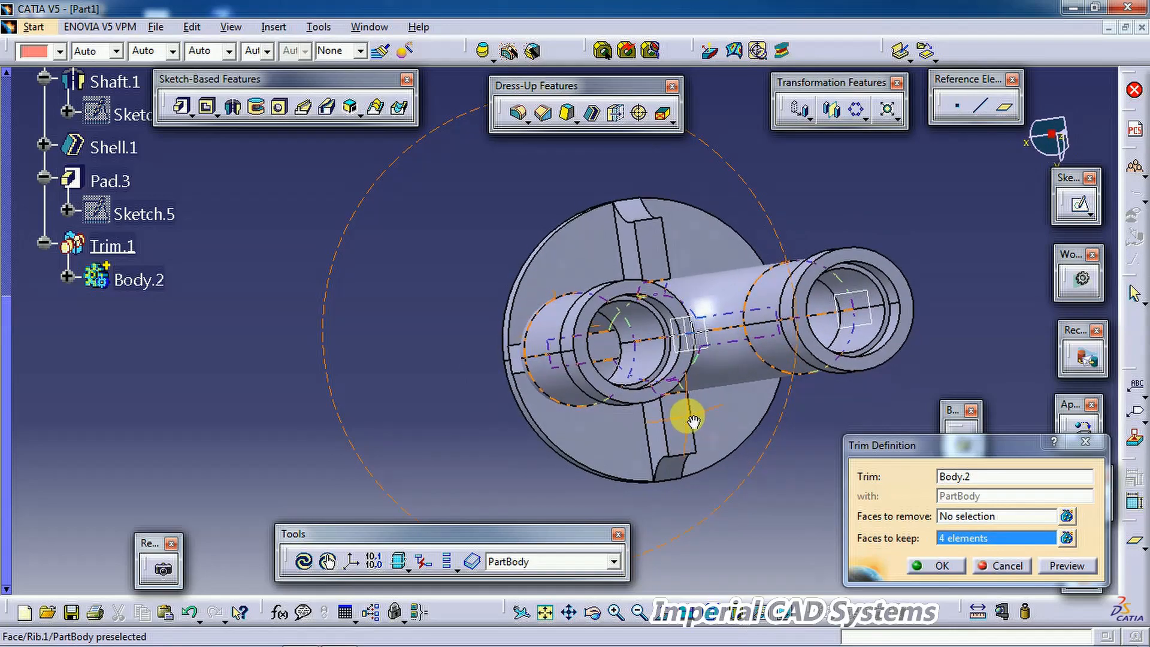
left_click(953, 569)
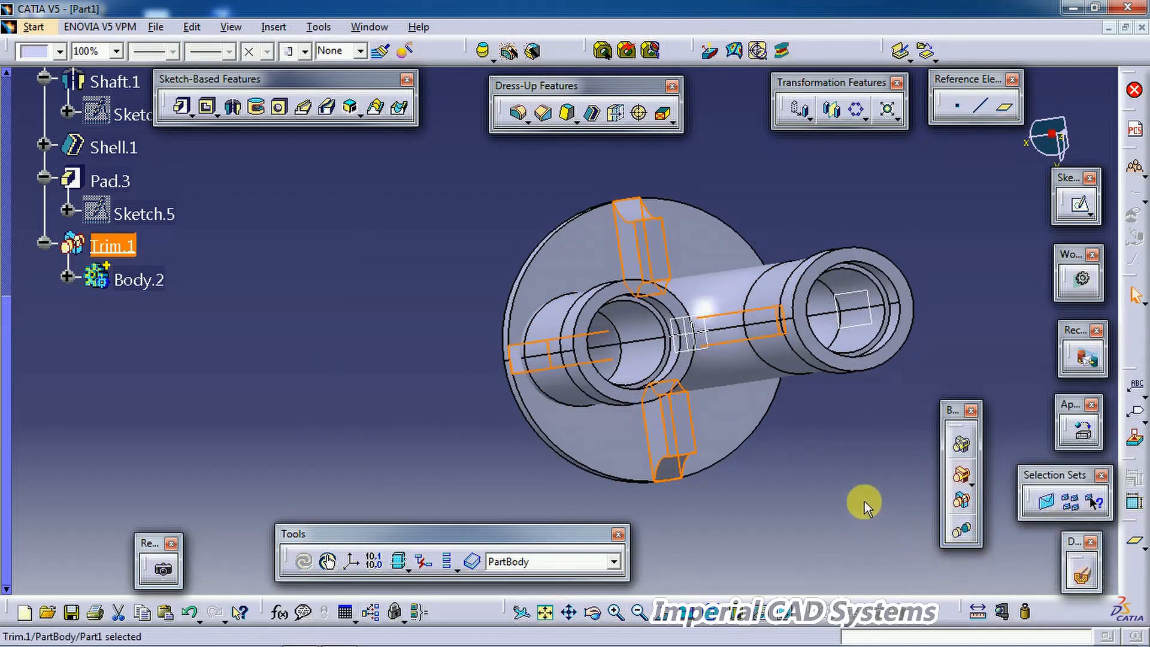
Step: Inspect the trimmed model and check the web dimensions on the PDF drawing
middle_click_drag(758, 422, 731, 442)
left_click(824, 496)
middle_click_drag(779, 490, 703, 476)
middle_click_drag(583, 459, 569, 431)
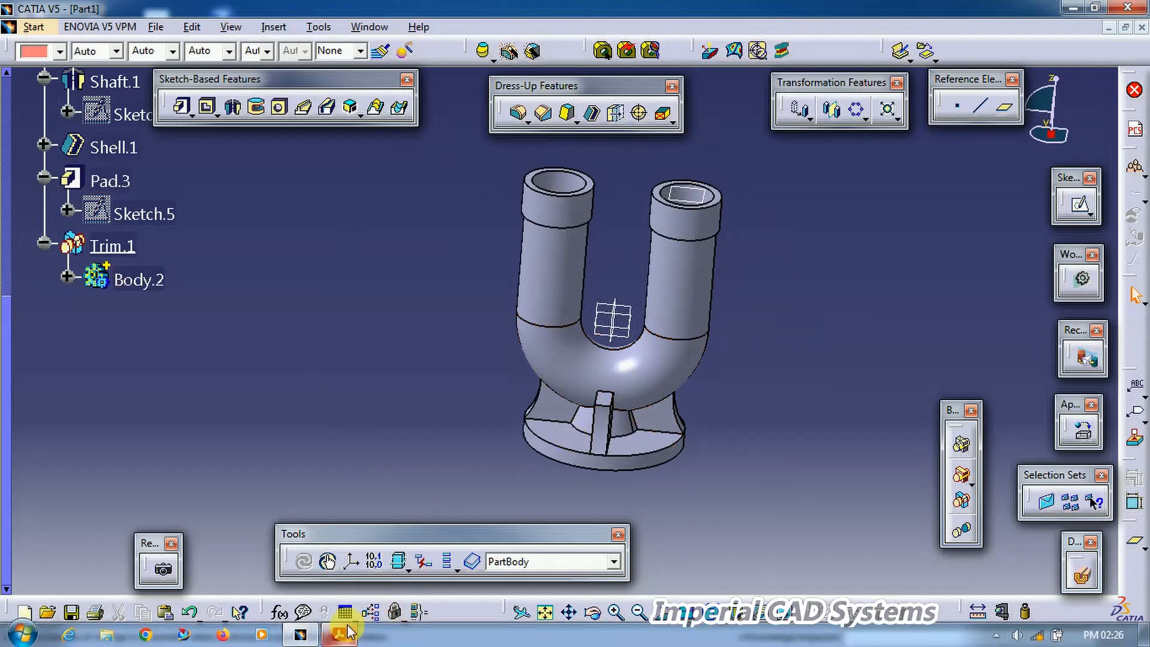
left_click(348, 636)
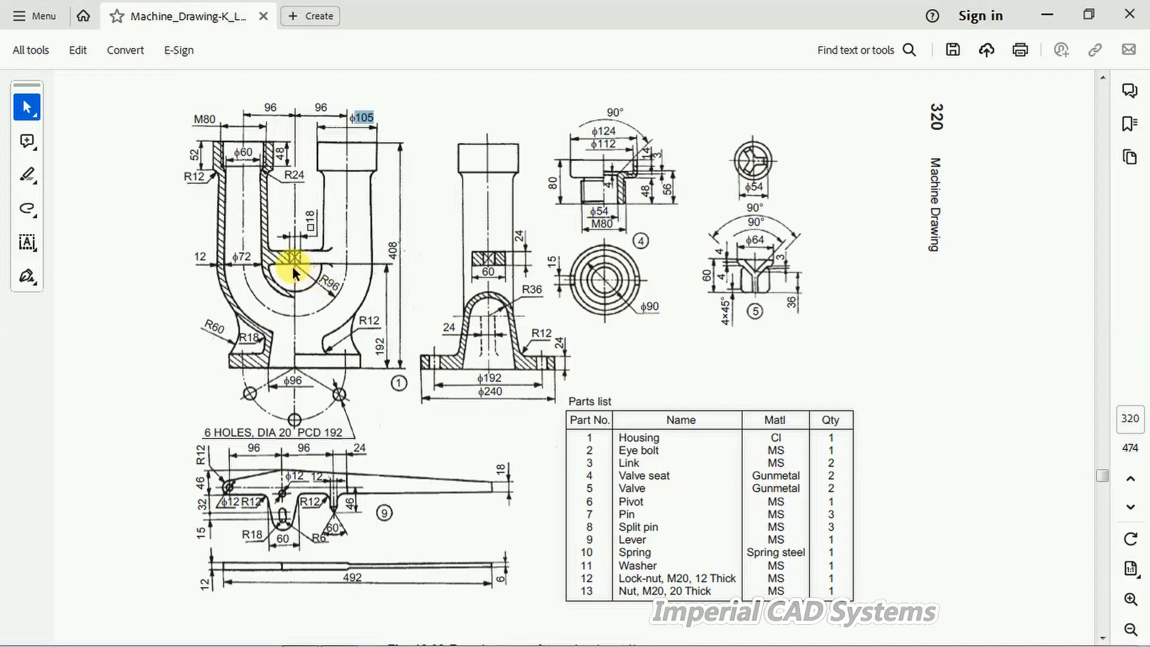
left_click(300, 632)
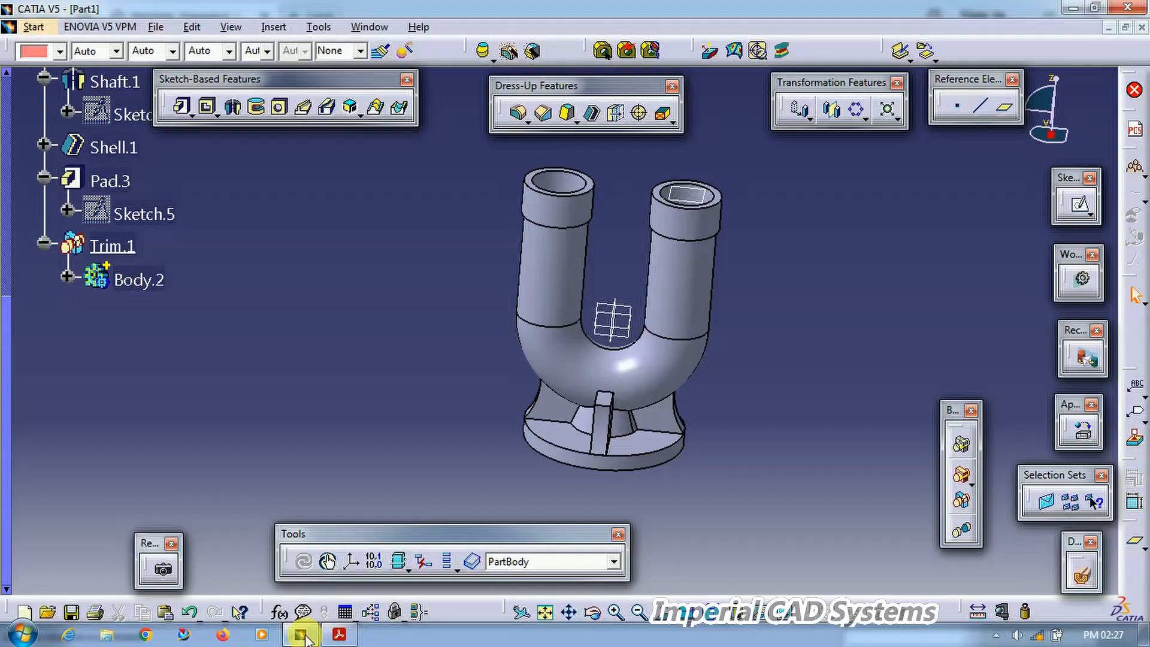
Step: Open a sketch on the YZ plane and draw a centered rectangle about the origin between the tubes
left_click(623, 331)
middle_click_drag(630, 336, 613, 274)
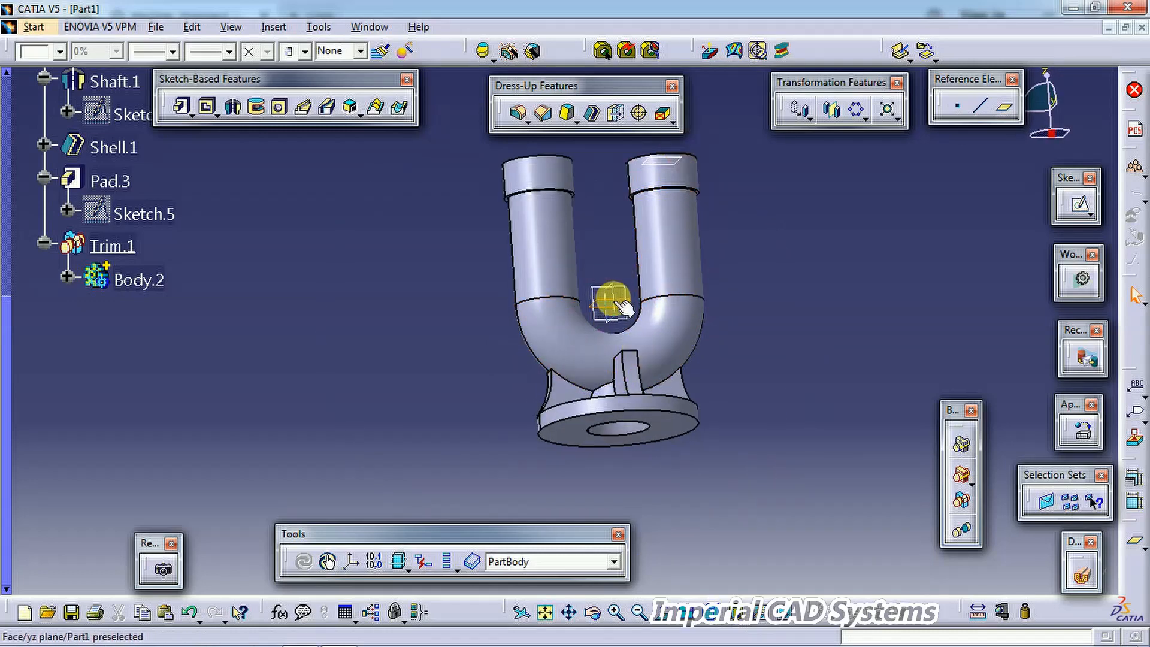
left_click(1078, 208)
mouse_move(737, 283)
middle_mouse_down()
mouse_move(827, 224)
mouse_move(673, 321)
mouse_move(688, 377)
mouse_move(755, 333)
mouse_move(763, 378)
middle_mouse_up()
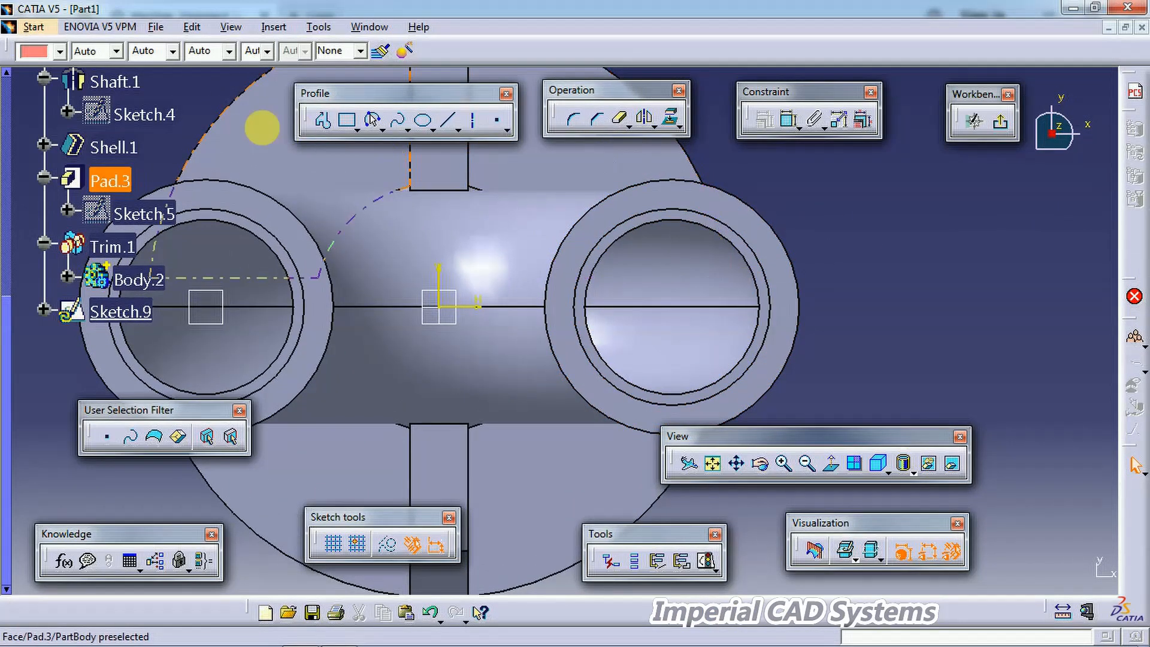
left_click(361, 133)
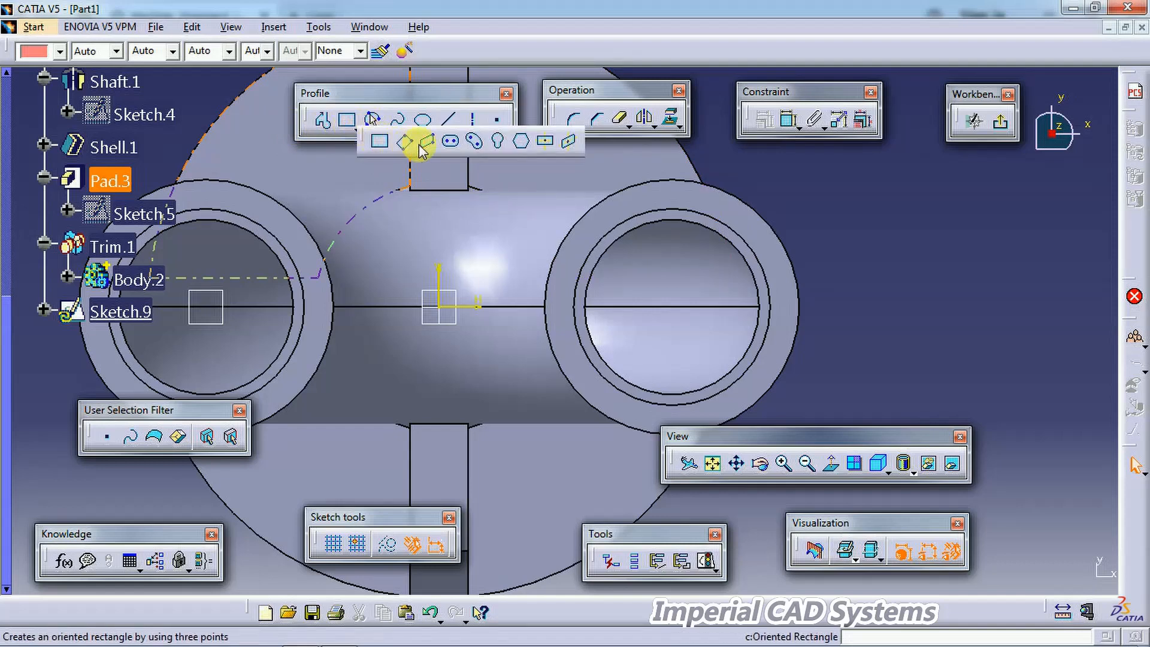
left_click(545, 140)
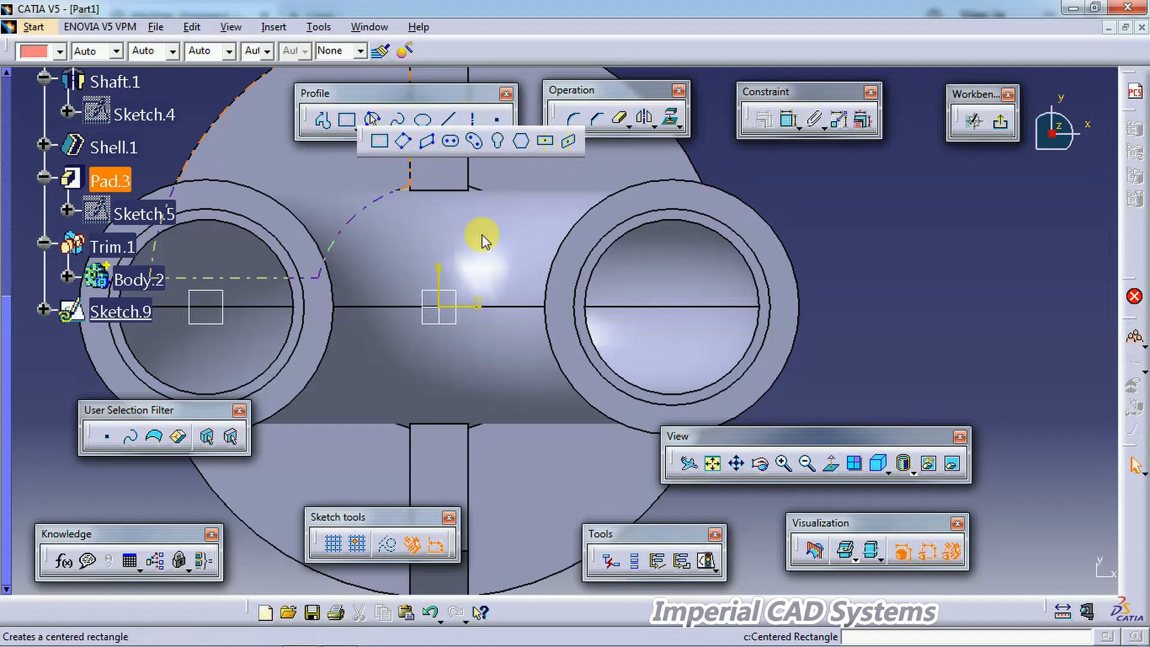
left_click(439, 307)
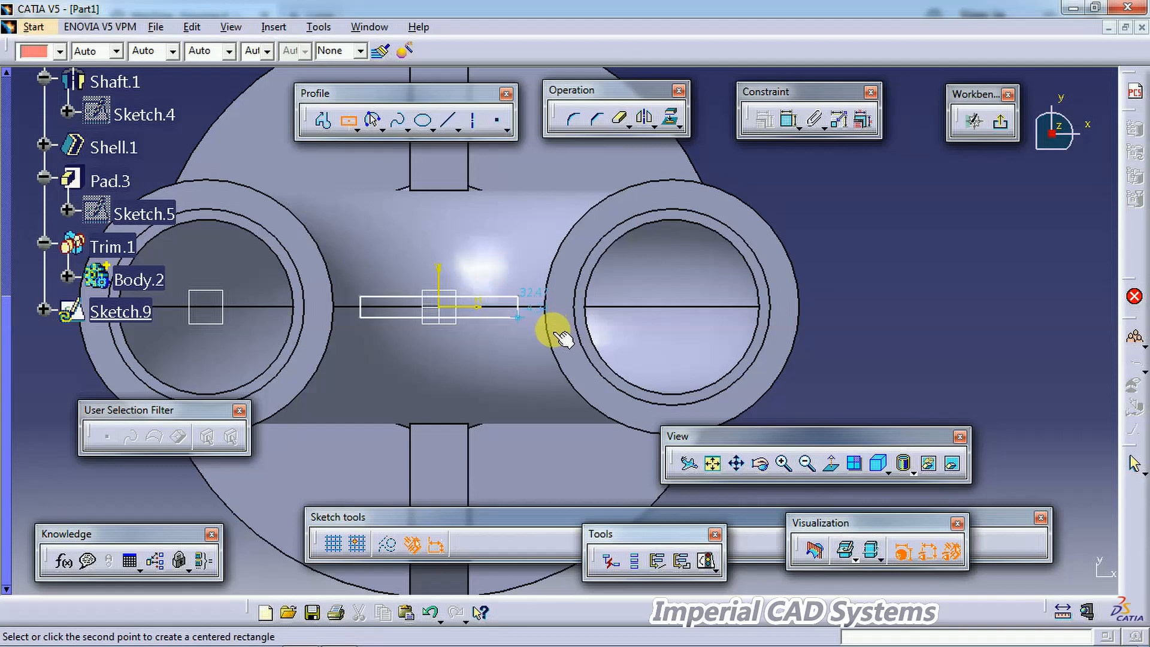
left_click(585, 358)
Step: Dimension the rectangle's height to 60 mm and exit the sketch
left_click(791, 121)
left_click(586, 295)
left_click(876, 292)
double_click(879, 289)
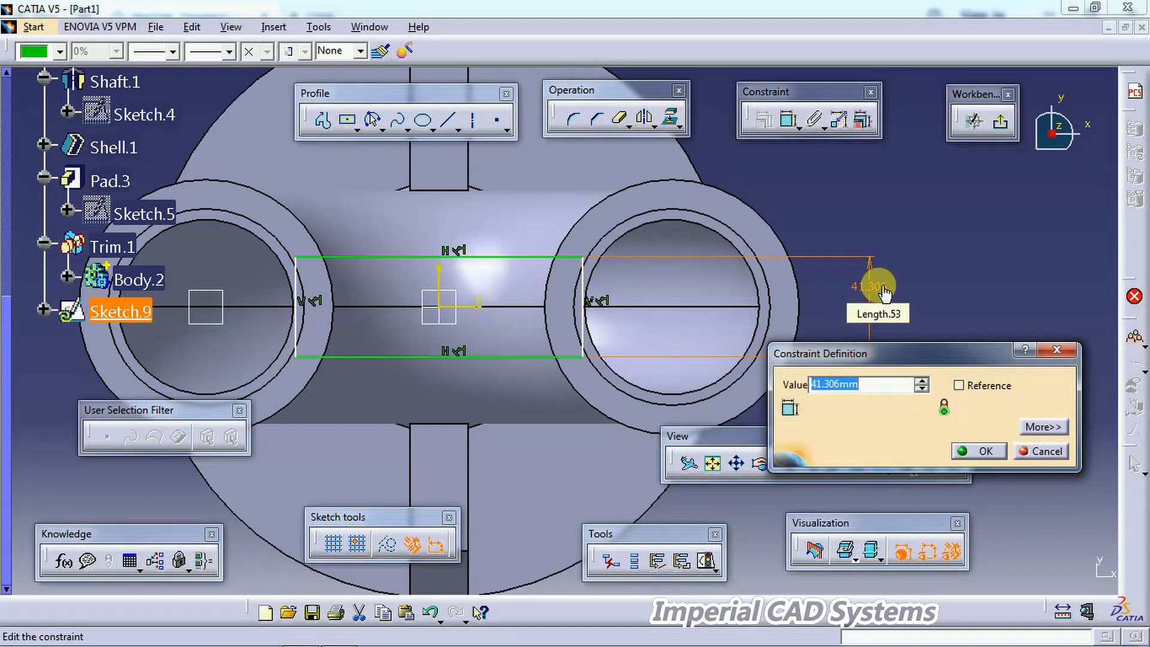
key("Return")
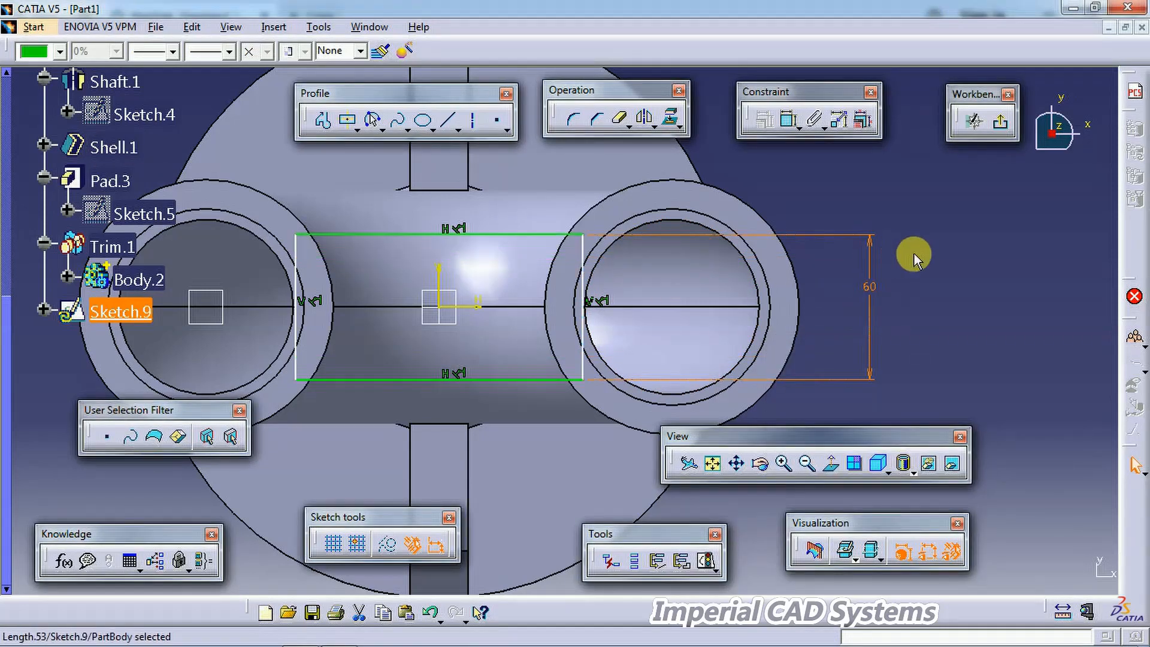
left_click(947, 249)
middle_click_drag(831, 285, 747, 257)
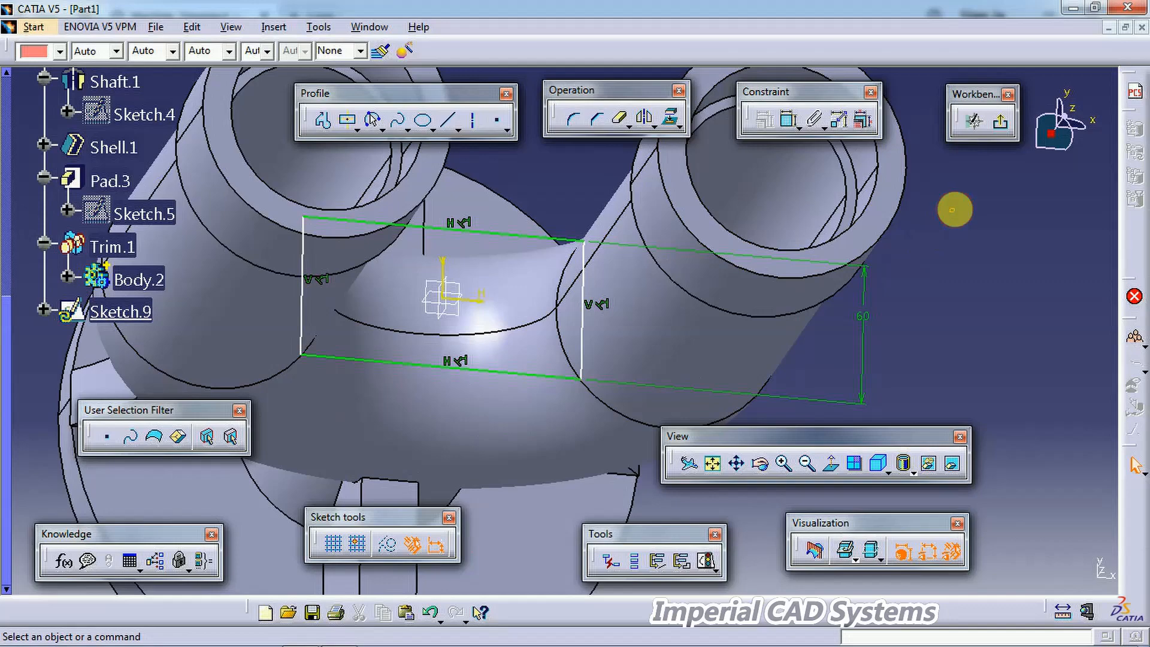
left_click(1000, 121)
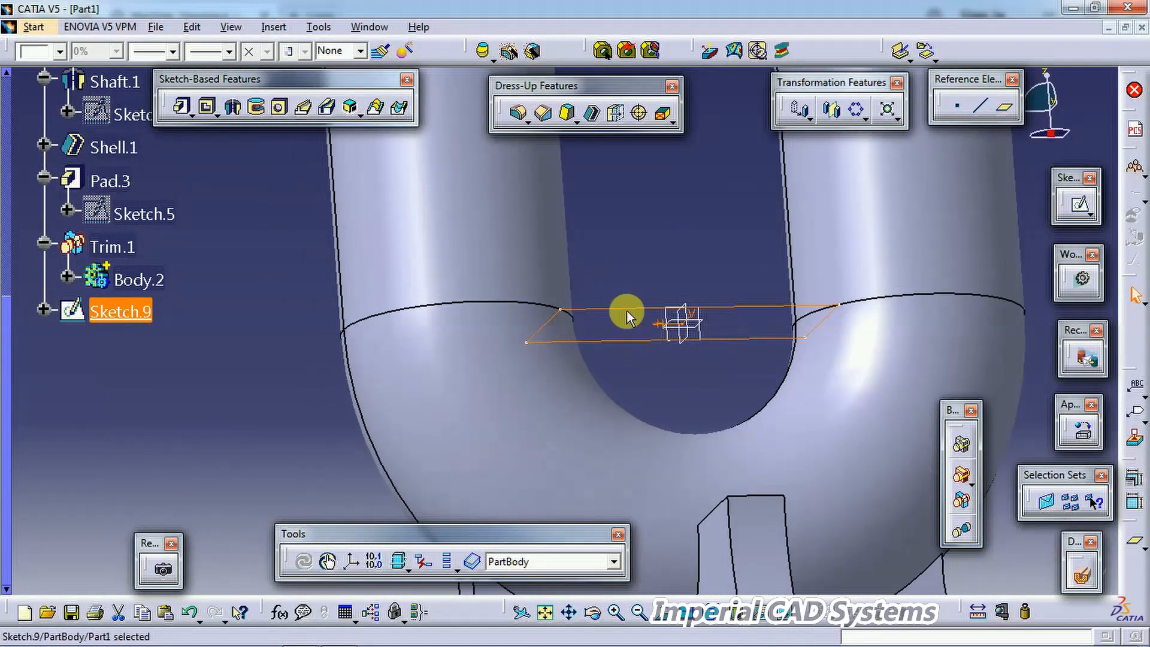
Step: Insert a new body into the part
right_click(617, 304)
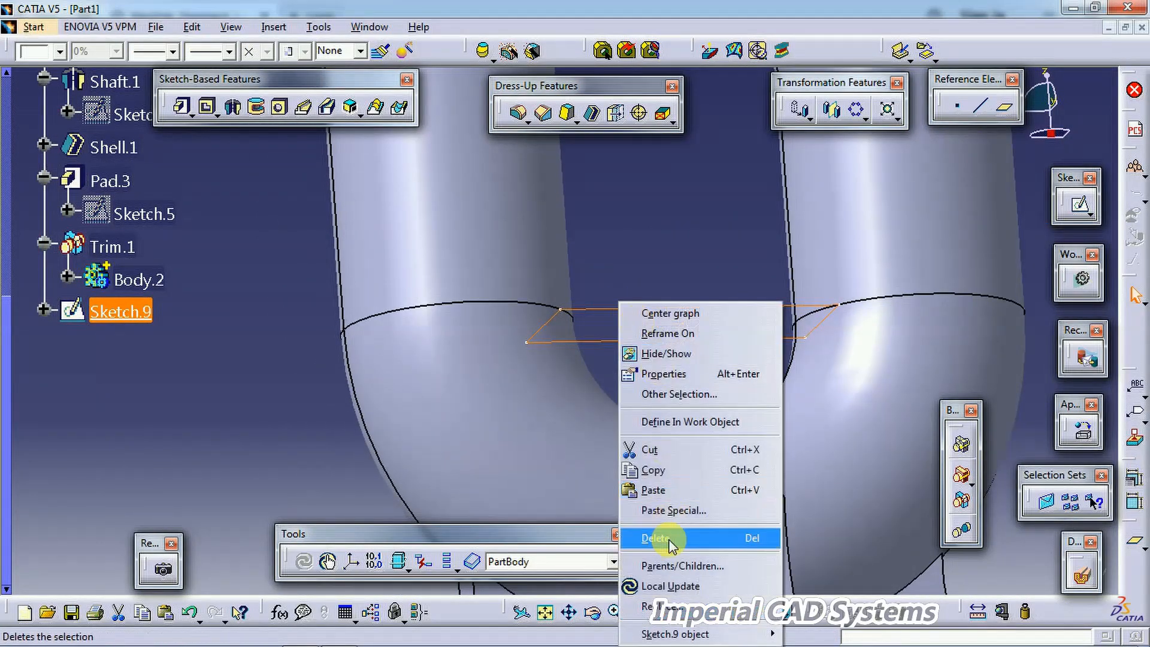
left_click(261, 337)
left_click(275, 28)
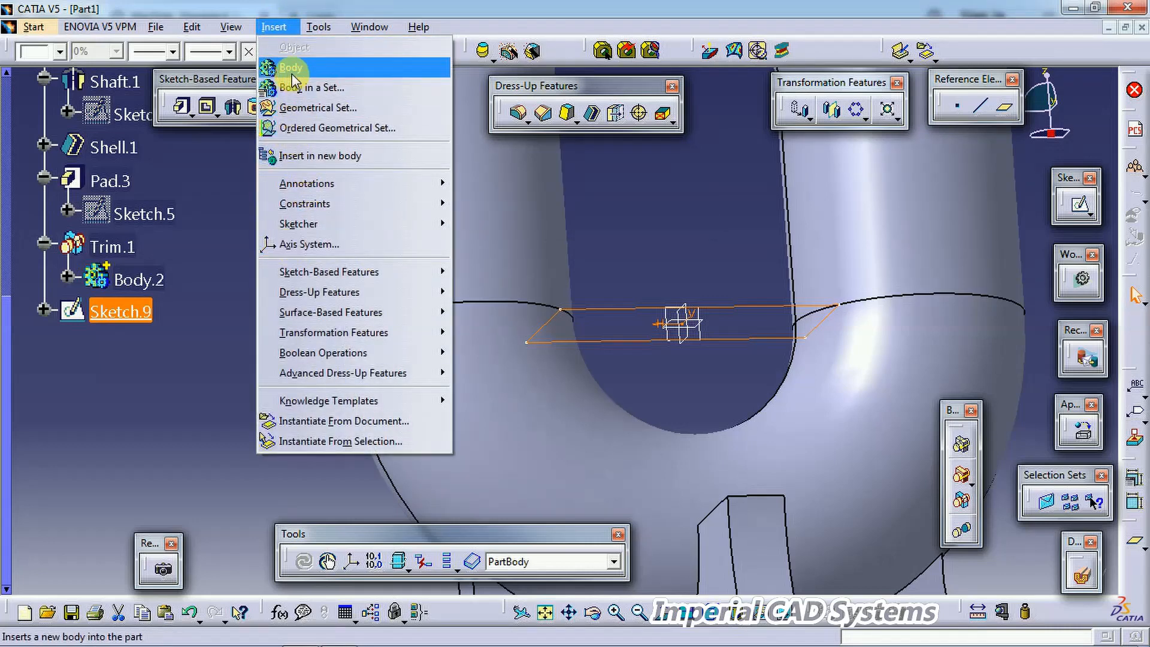
left_click(293, 69)
Step: Cut the rectangle sketch from the part body and paste it into the new body Body.3
right_click(130, 308)
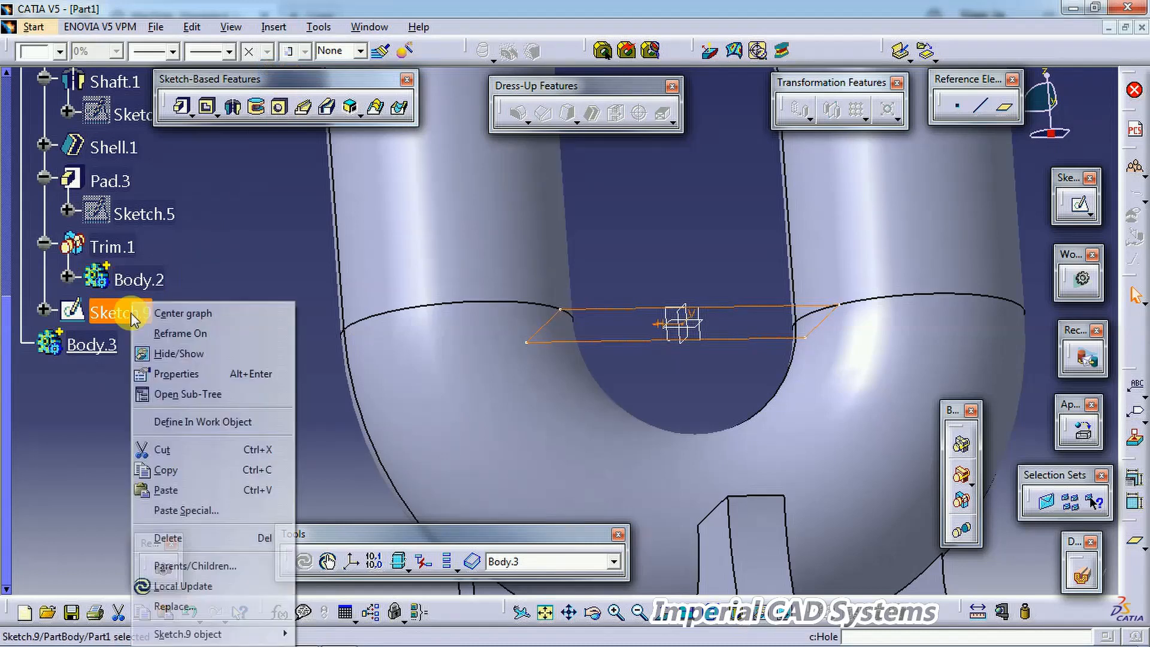
left_click(192, 449)
right_click(98, 307)
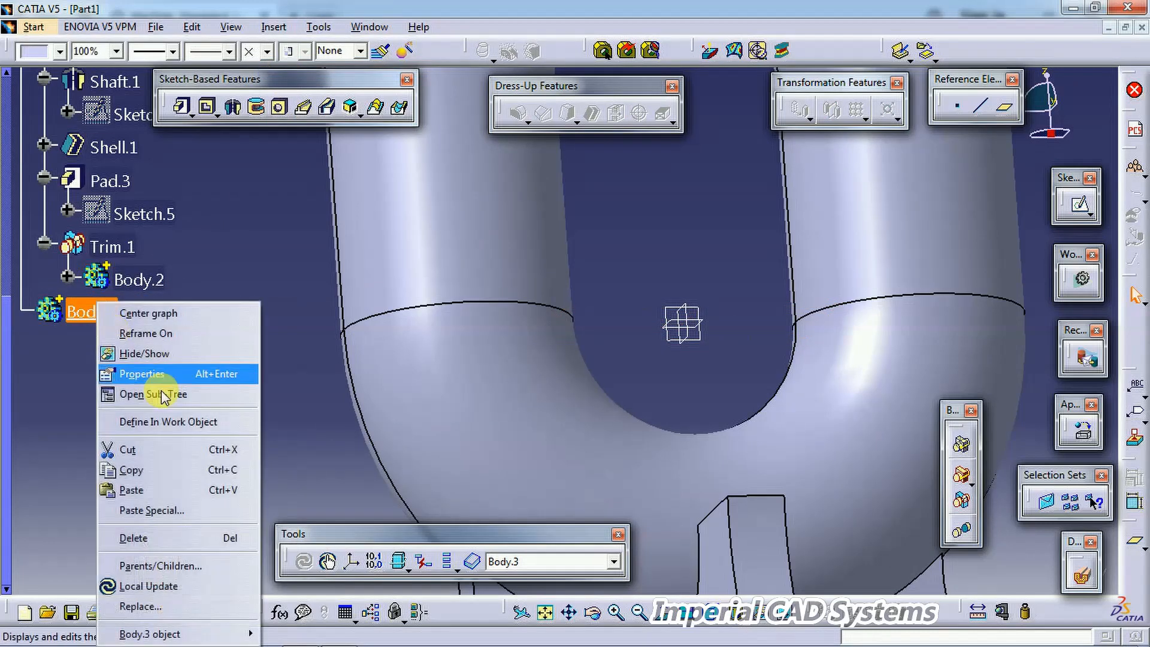
left_click(180, 490)
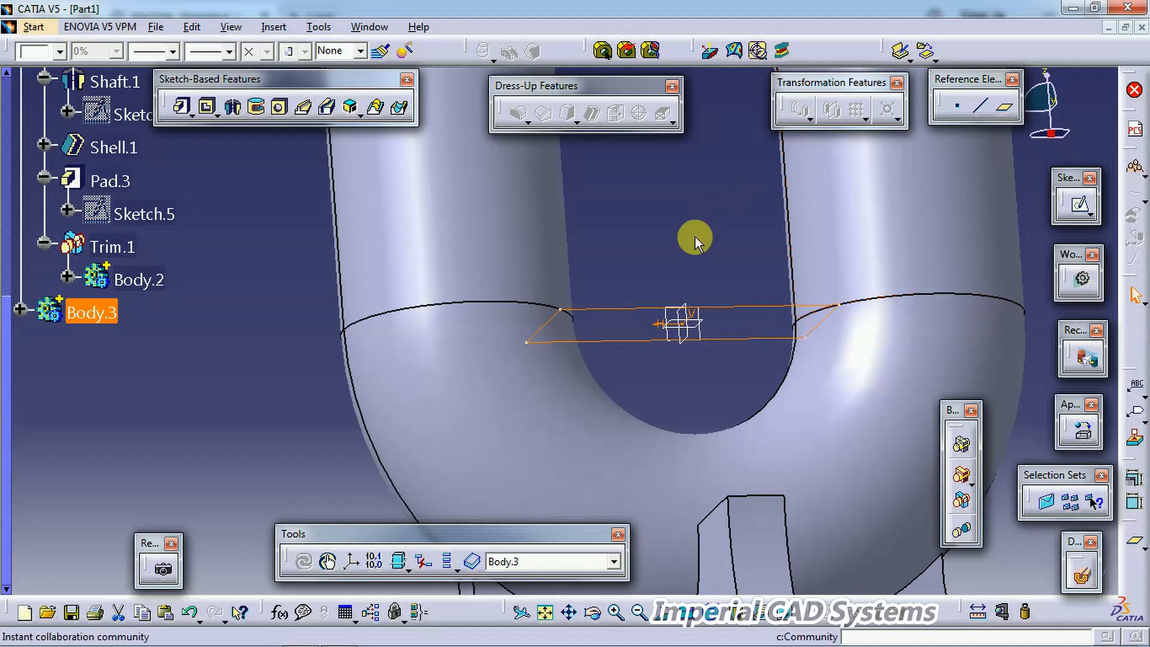
Step: Edit the pasted sketch, widening the rectangle to reach the two tube centres, and exit the sketch
middle_click_drag(664, 316, 641, 407)
double_click(603, 354)
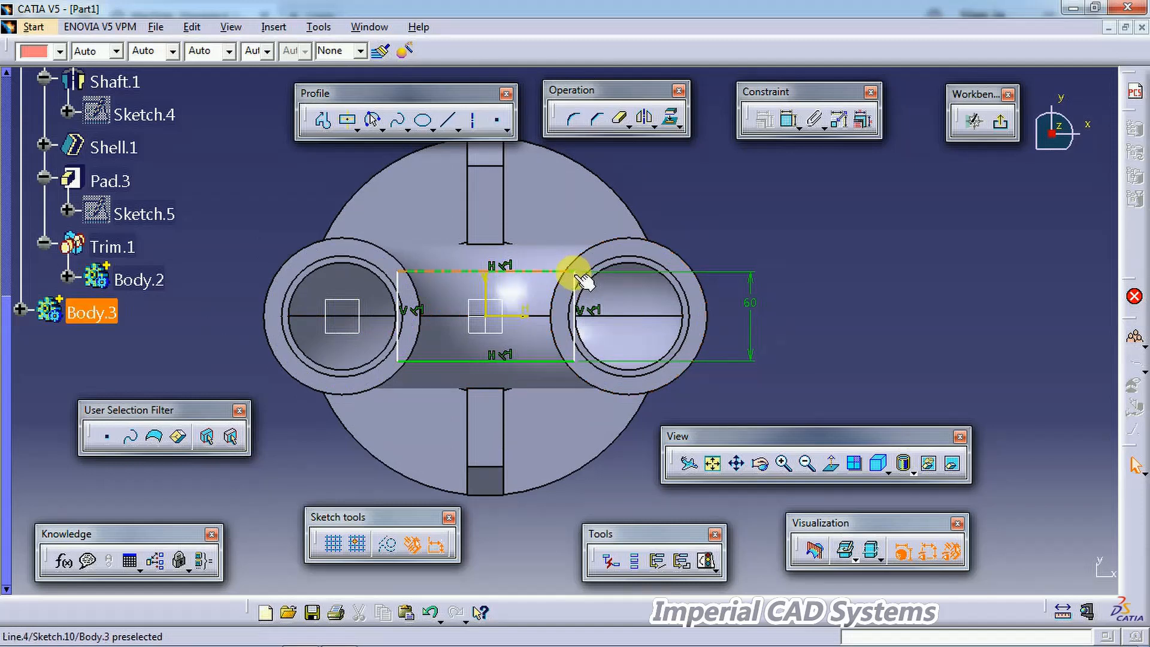
mouse_move(577, 274)
left_mouse_down()
mouse_move(646, 283)
mouse_move(483, 278)
mouse_move(521, 281)
left_mouse_up()
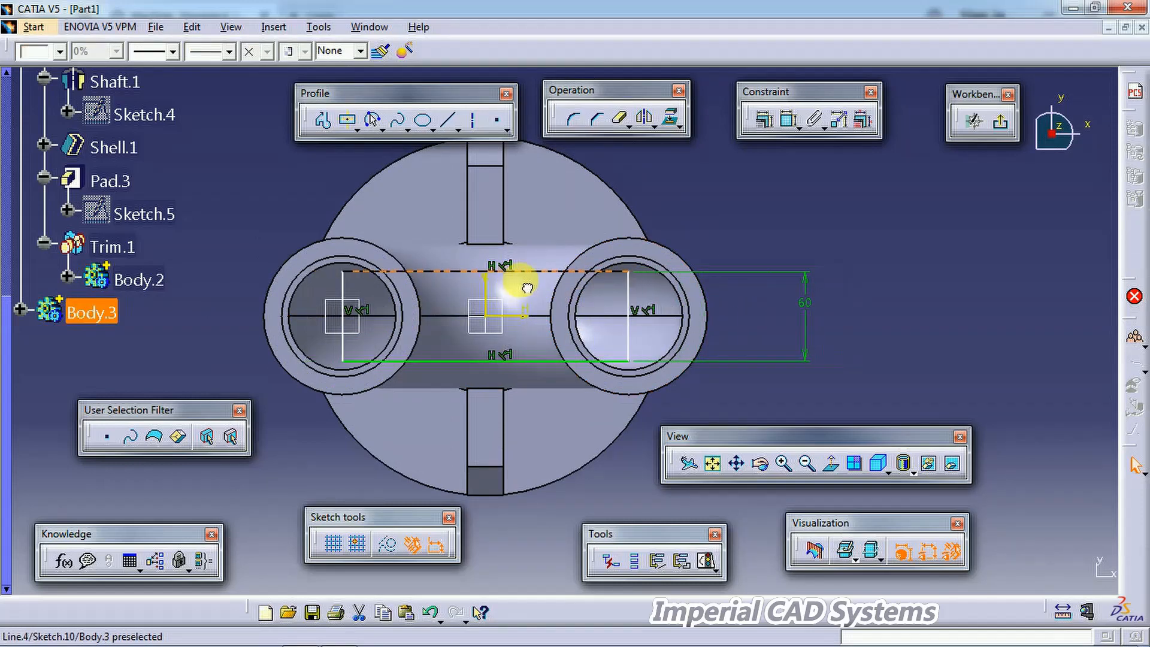
left_click(746, 240)
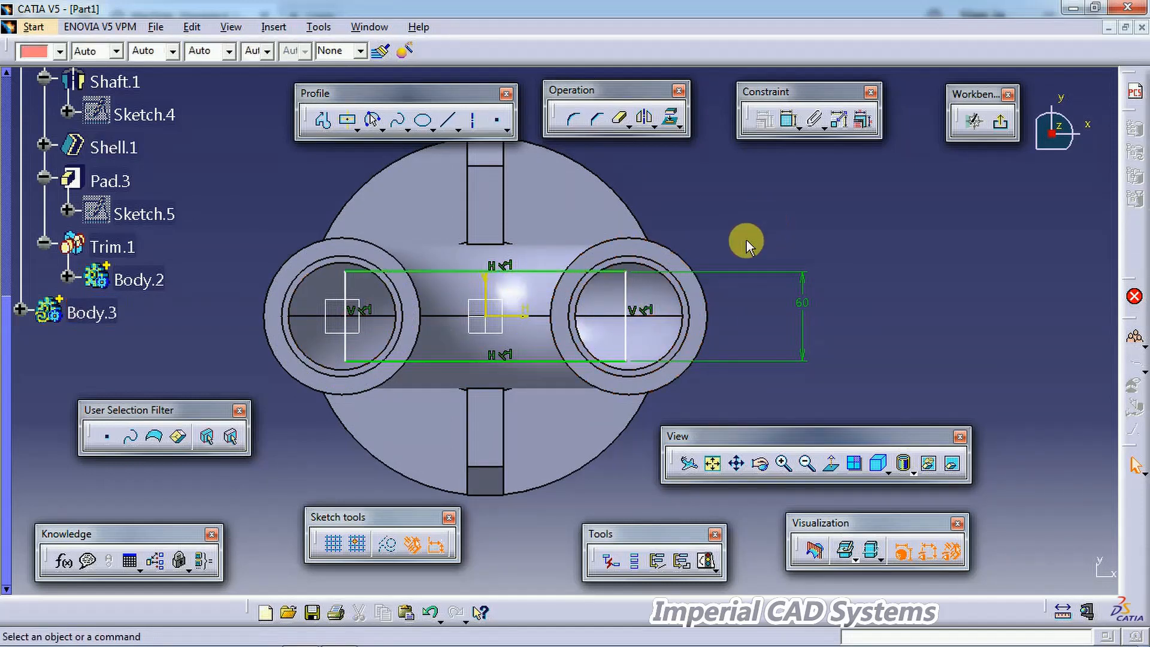
left_click(1001, 125)
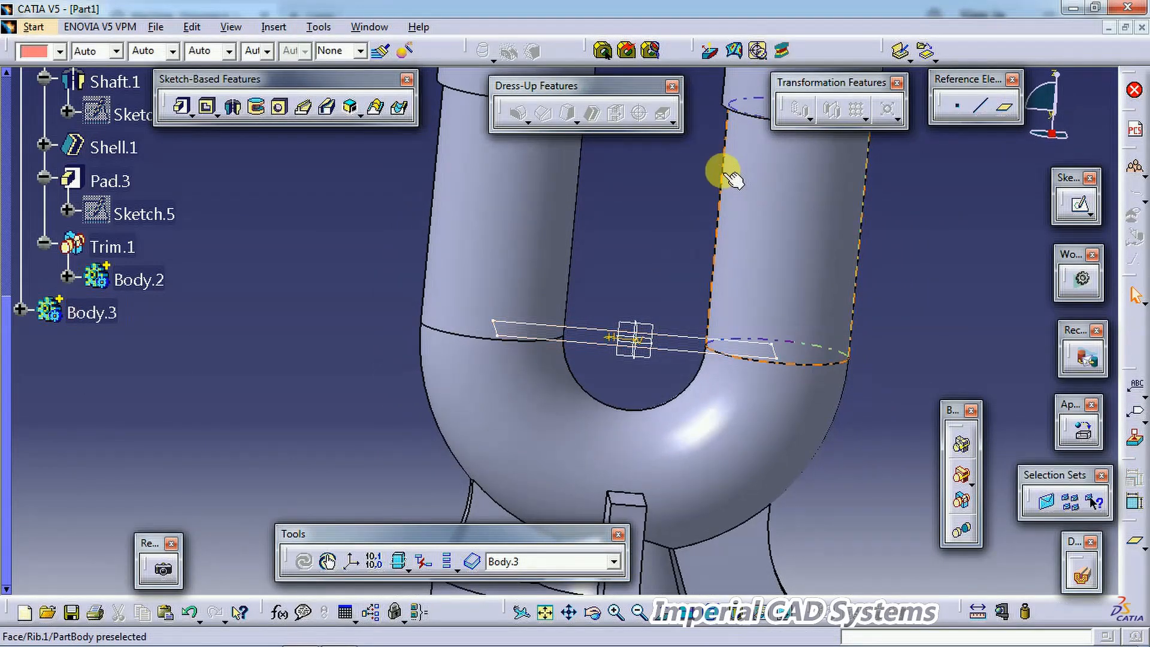
Step: Pad the widened rectangle sketch in Body.3 to a length of 24 mm, checking the drawing for the web thickness
left_click(182, 106)
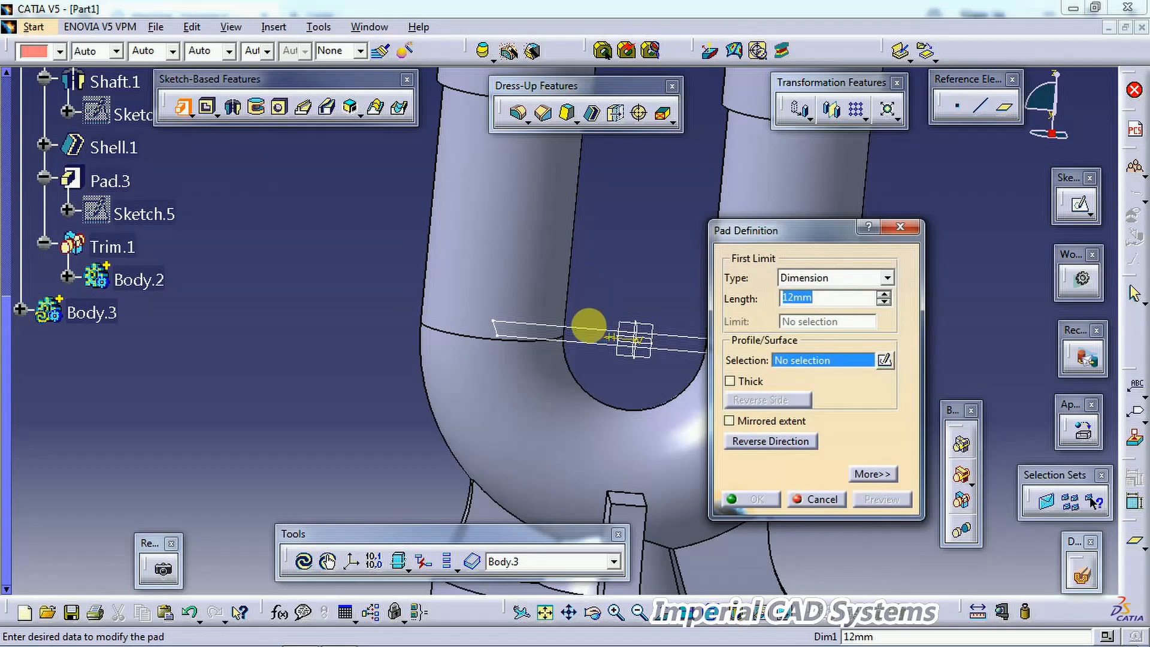
left_click(651, 318)
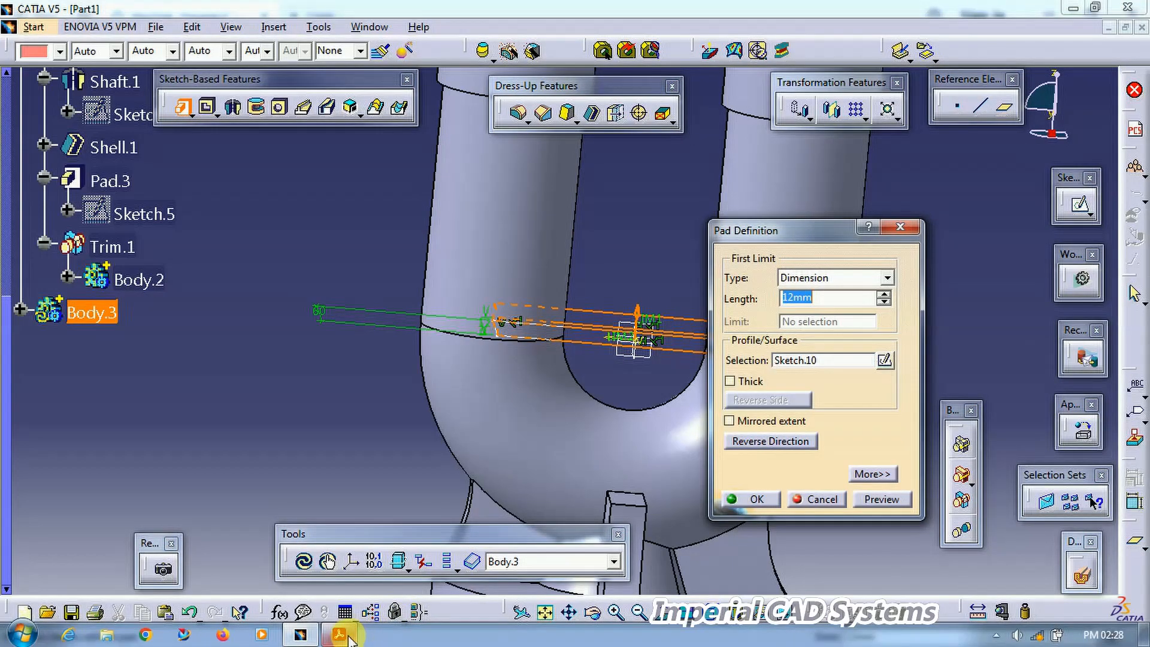
left_click(349, 639)
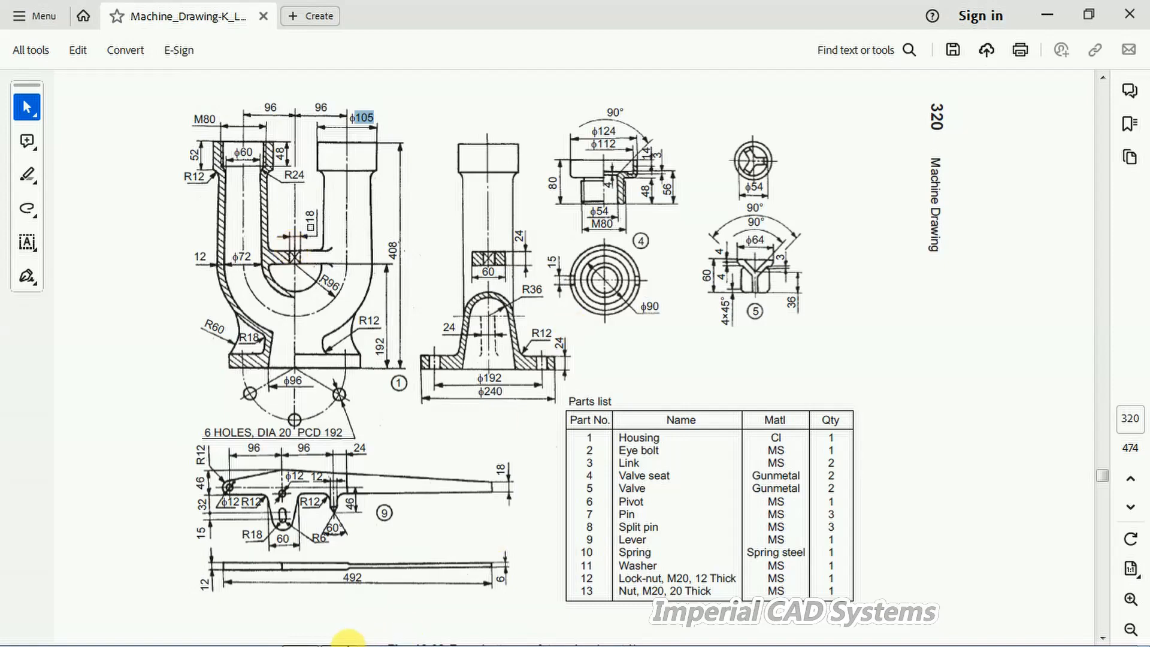
mouse_move(426, 639)
left_click(352, 637)
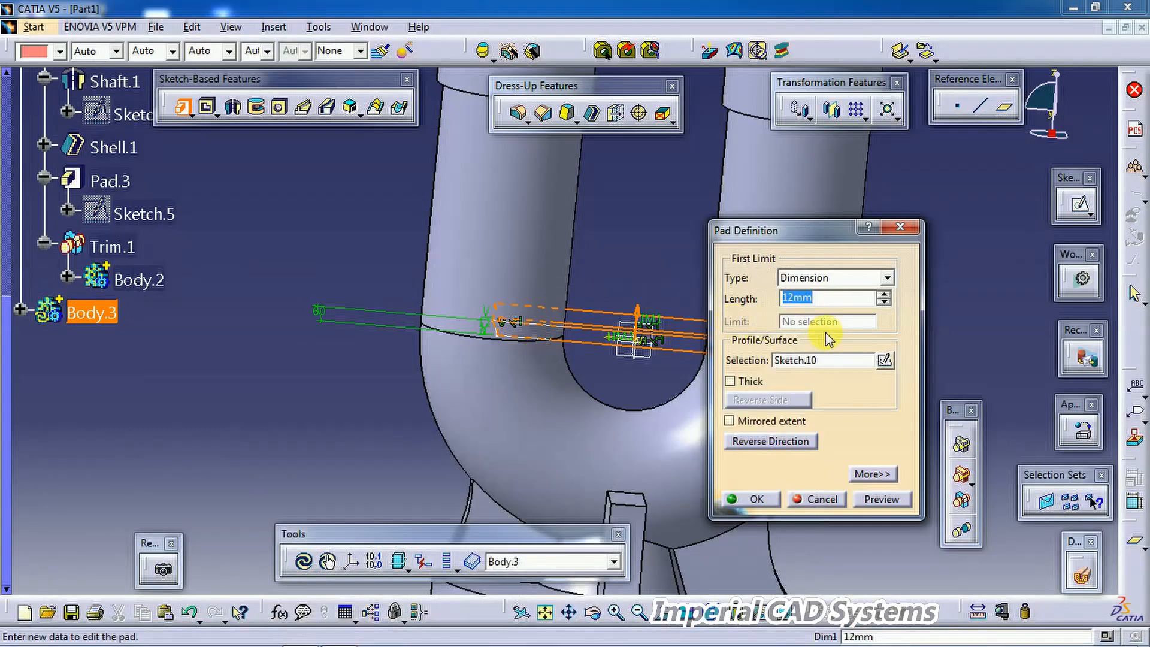
type("24")
key("Return")
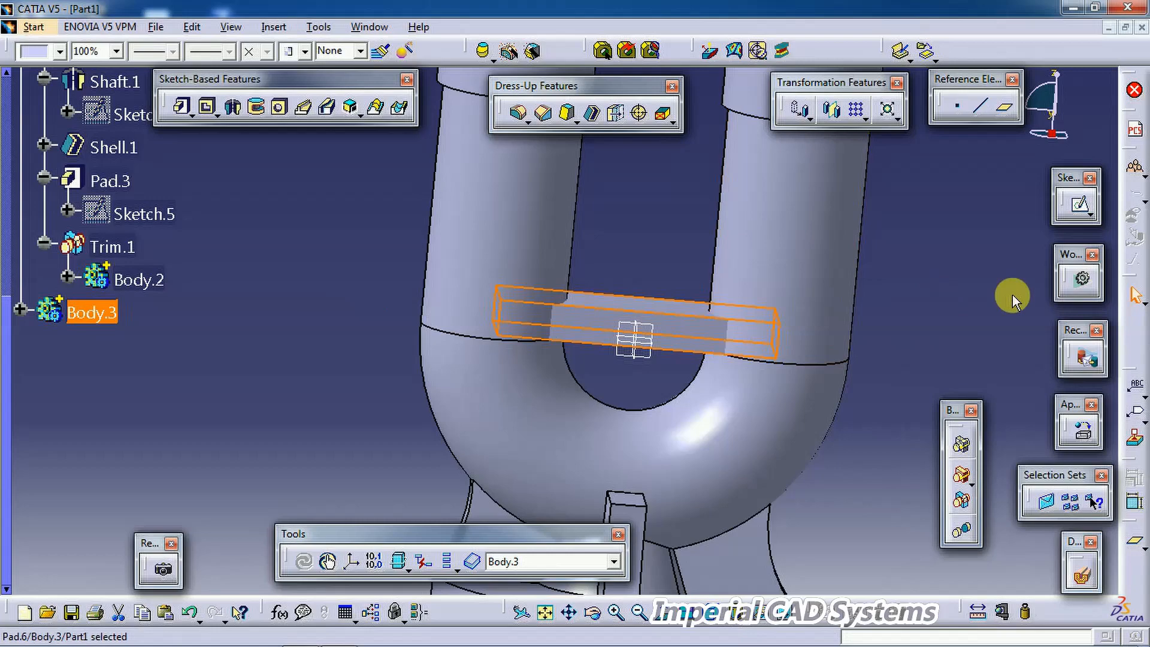
Step: Trim Body.3 with the part body, removing the web portions that lie inside the two tubes
left_click(952, 277)
middle_click_drag(677, 285, 576, 371)
left_click(963, 499)
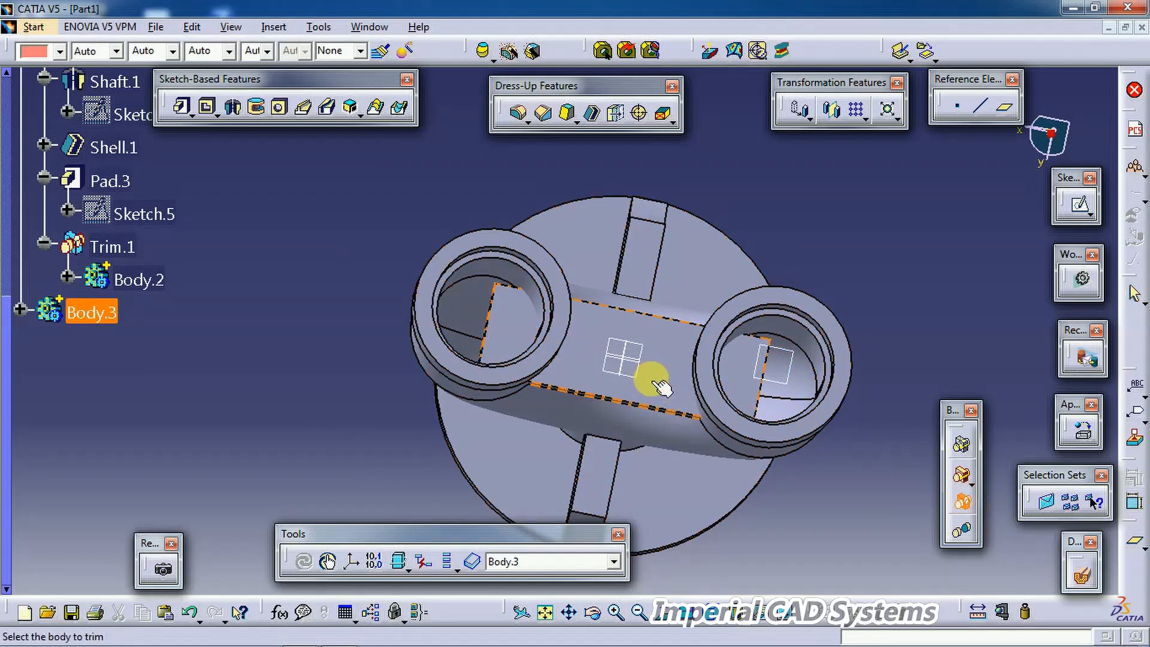
left_click(657, 385)
left_click(952, 516)
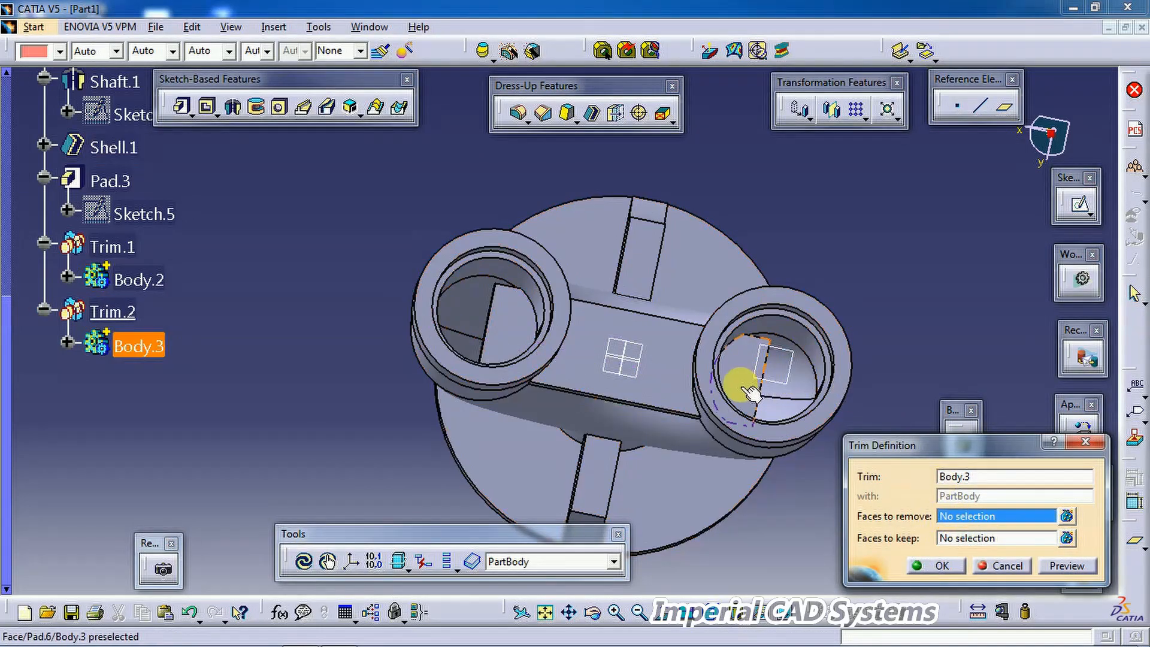
left_click(952, 541)
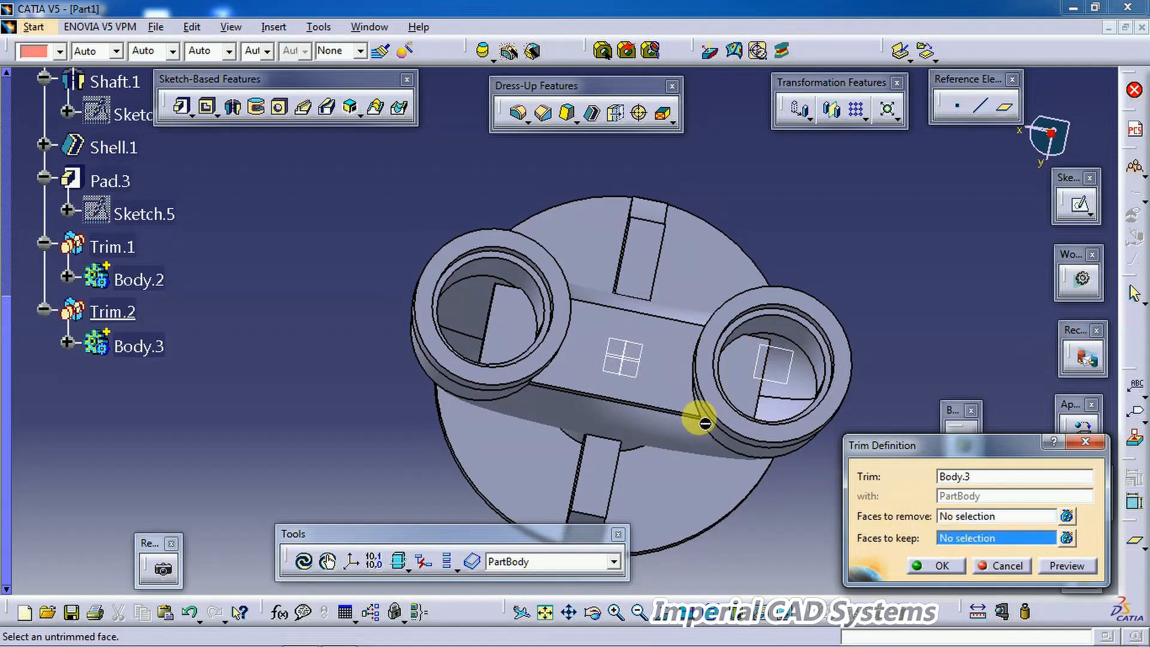
left_click(952, 516)
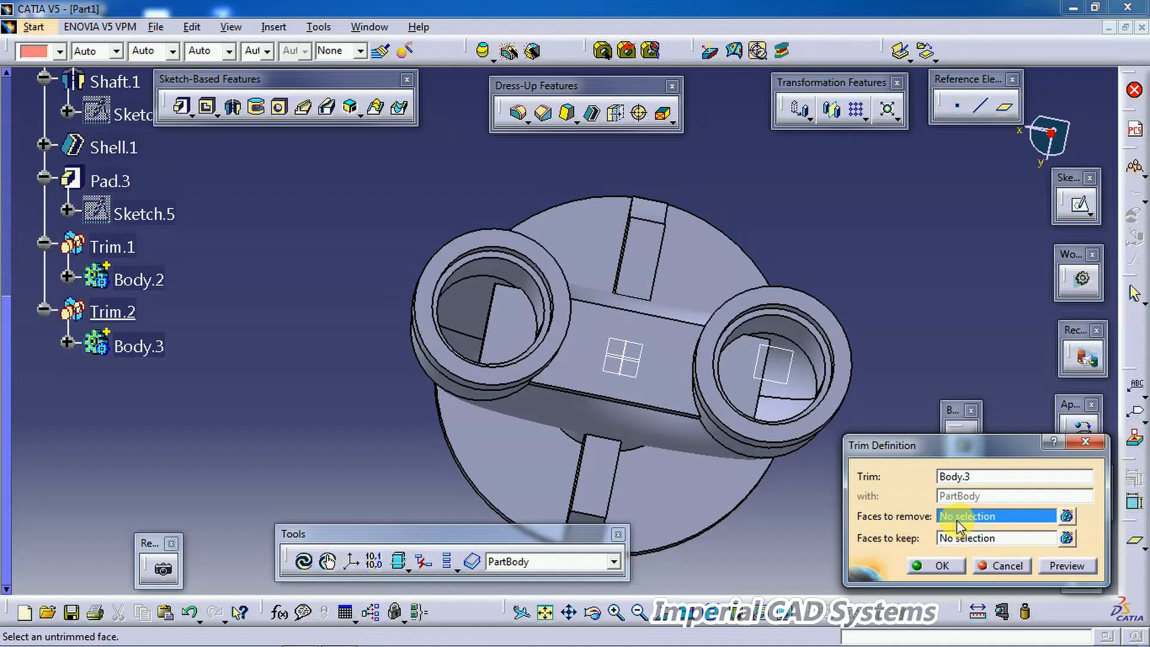
left_click(739, 386)
left_click(533, 353)
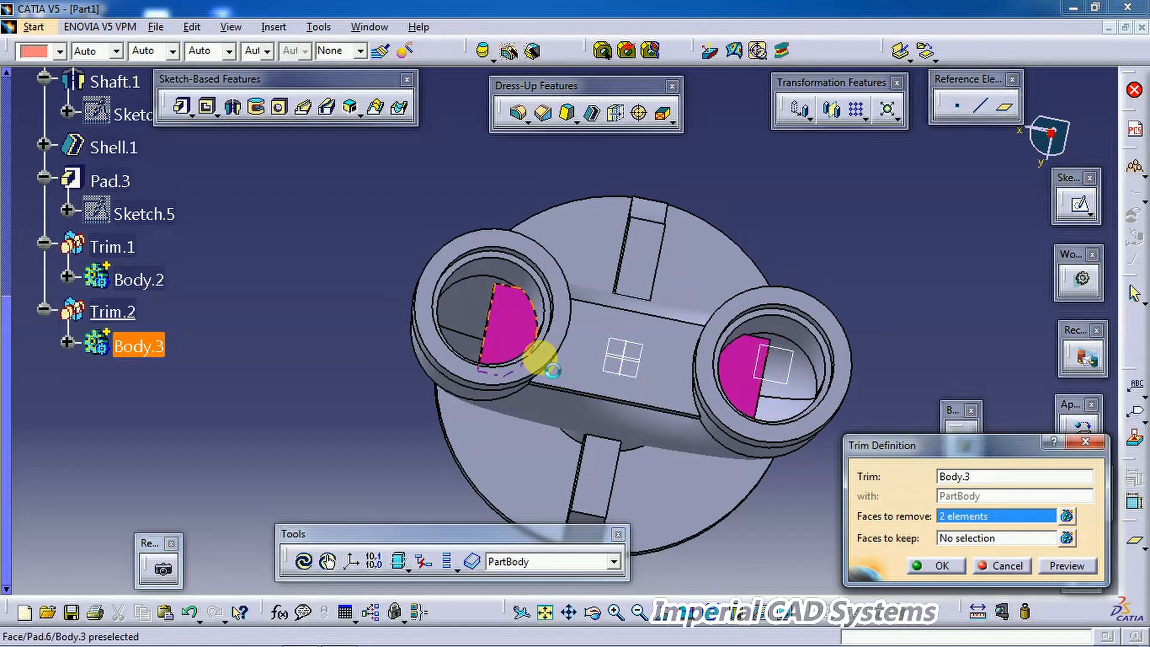
left_click(936, 566)
Step: Orbit around the model to inspect the trimmed web and compare it with the drawing
middle_click_drag(791, 511, 638, 429)
middle_click_drag(546, 359, 575, 393)
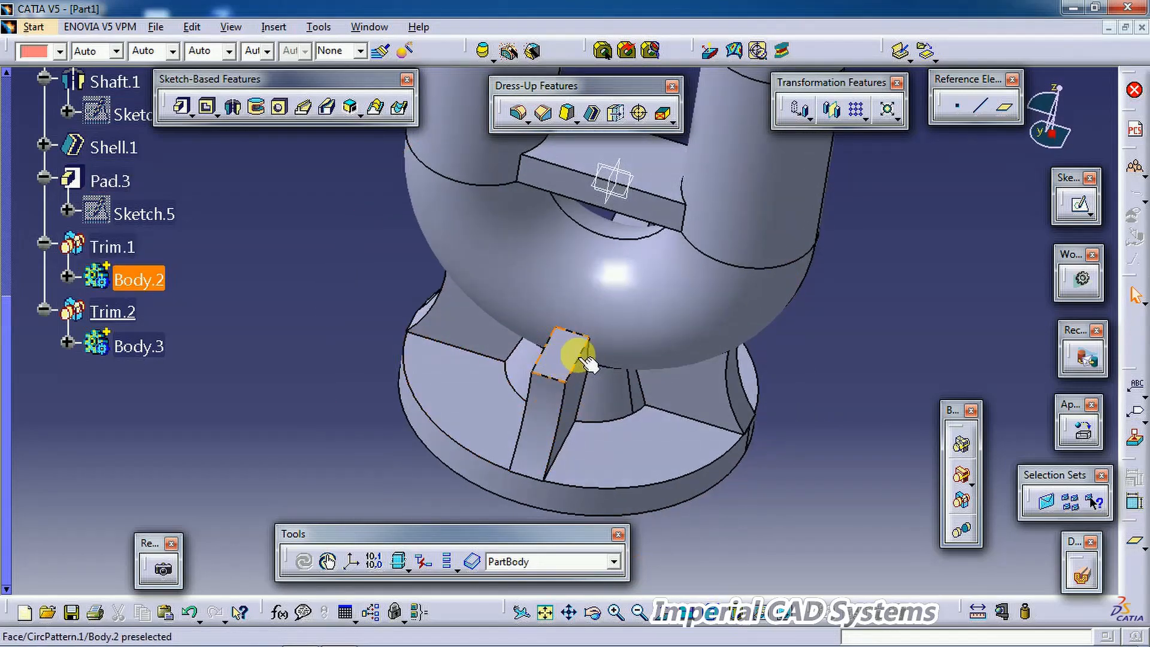
mouse_move(580, 345)
middle_mouse_down()
mouse_move(545, 353)
mouse_move(572, 331)
middle_mouse_up()
middle_click_drag(576, 375, 688, 282)
middle_click_drag(486, 223, 479, 189)
middle_click_drag(596, 212, 559, 221)
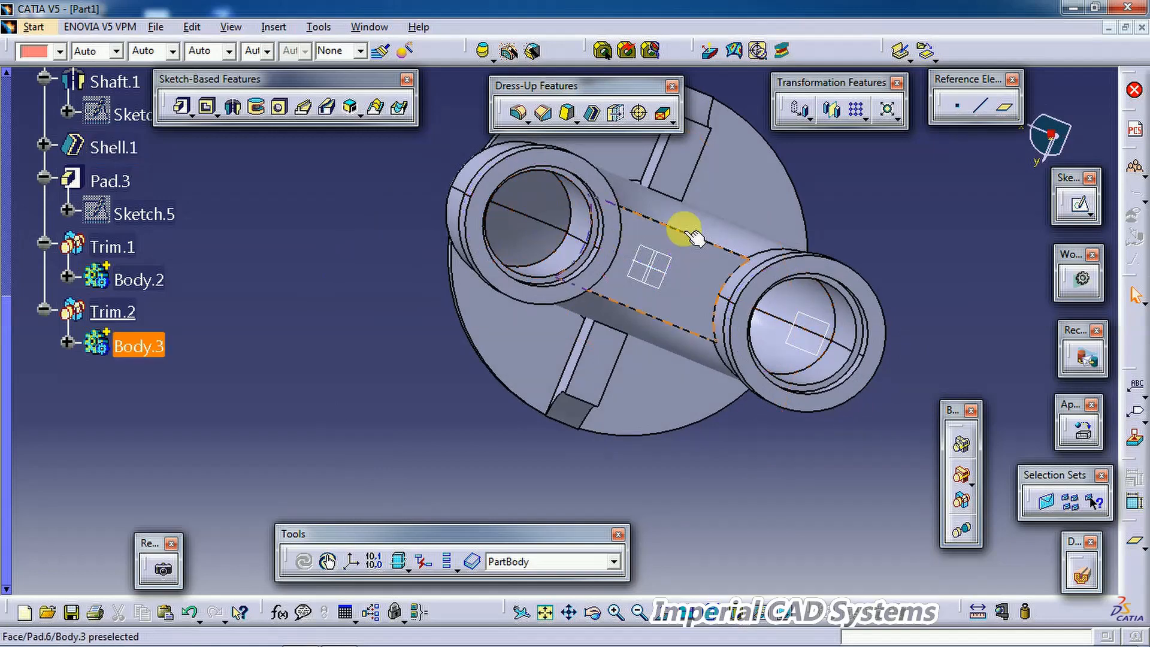
middle_click_drag(673, 264, 599, 187)
middle_click_drag(675, 379, 528, 535)
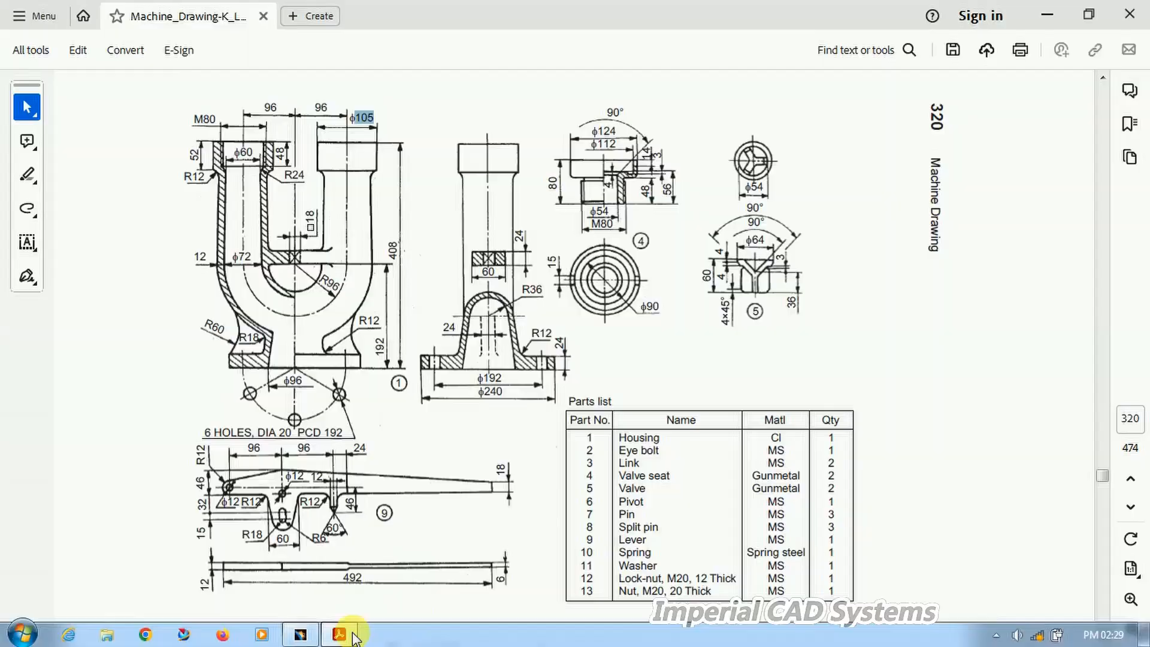
left_click(361, 632)
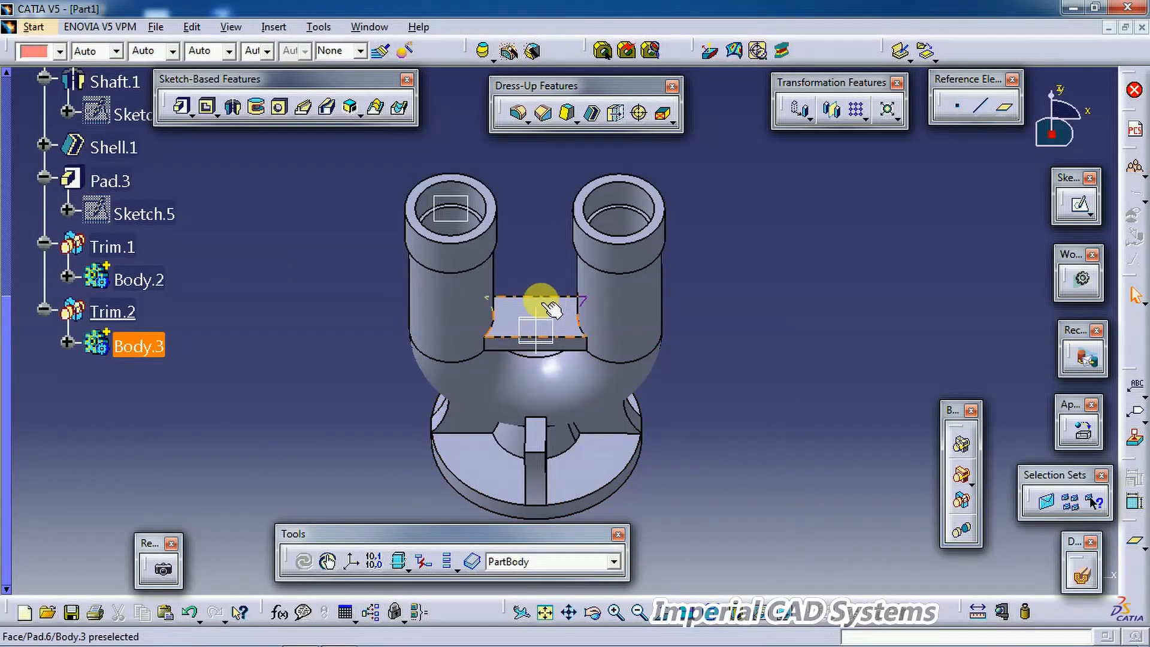
Step: Open a sketch on the web's top face and draw a centered rectangle at the sketch origin
left_click(568, 313)
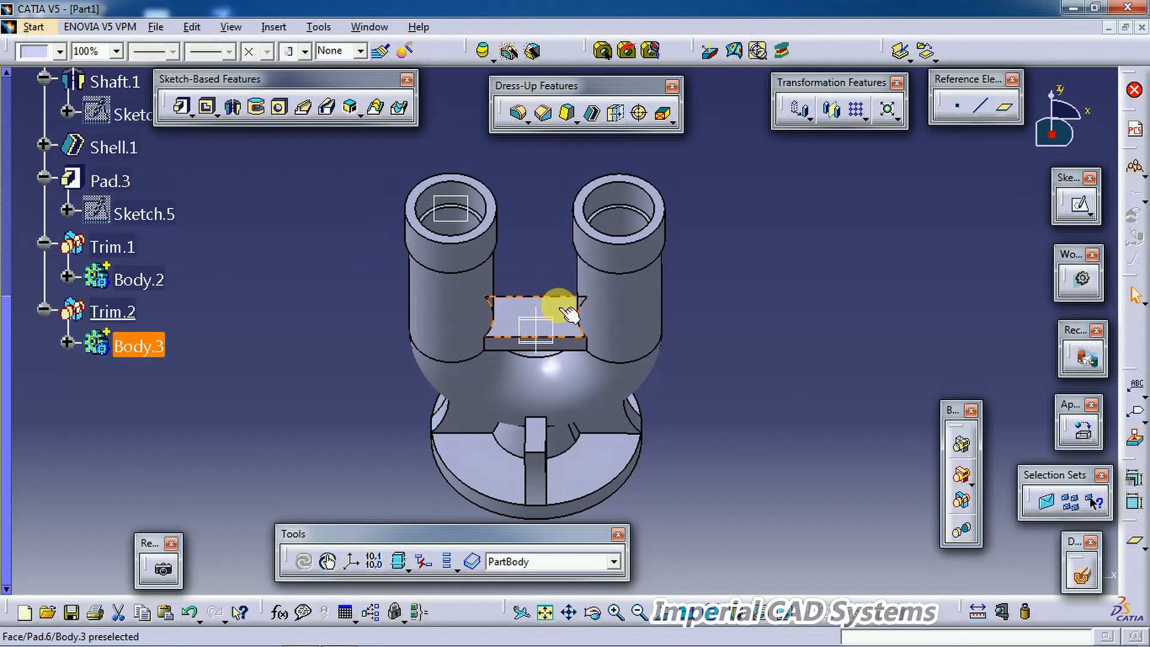
left_click(1079, 204)
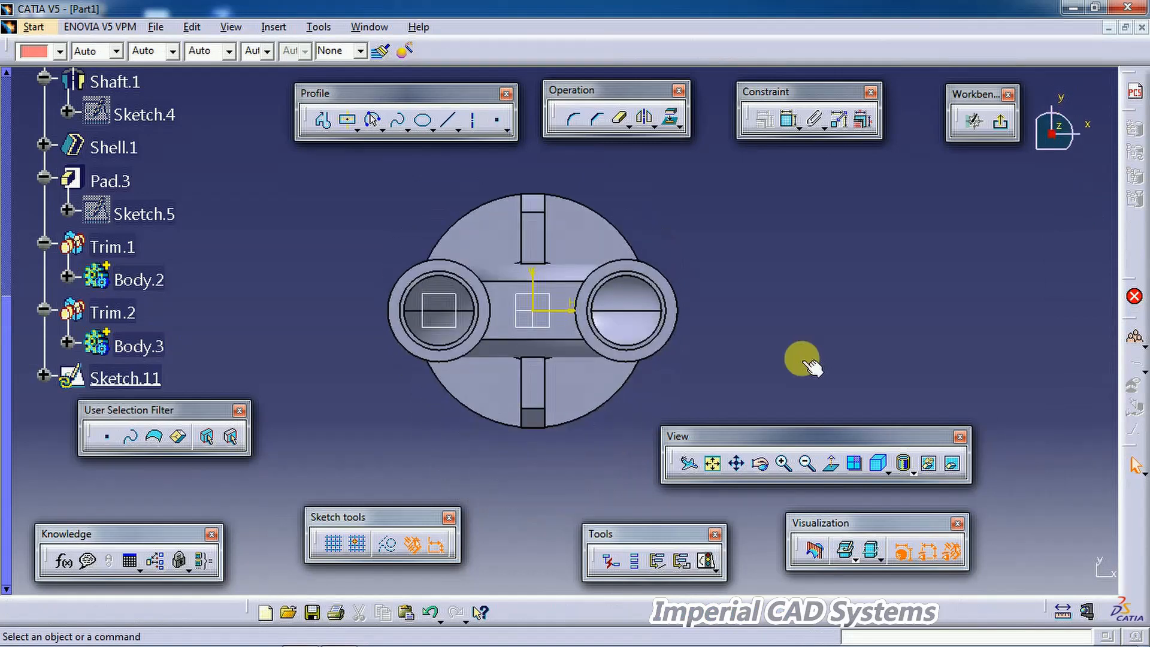
middle_click_drag(823, 362, 924, 238)
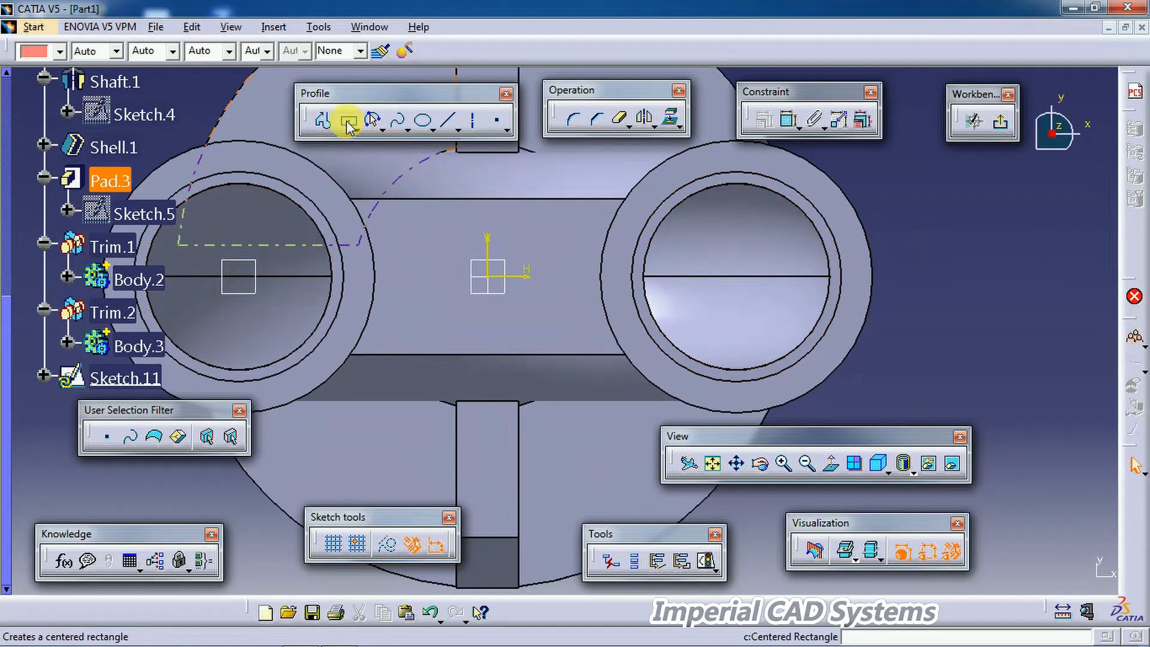
left_click(349, 122)
left_click(489, 278)
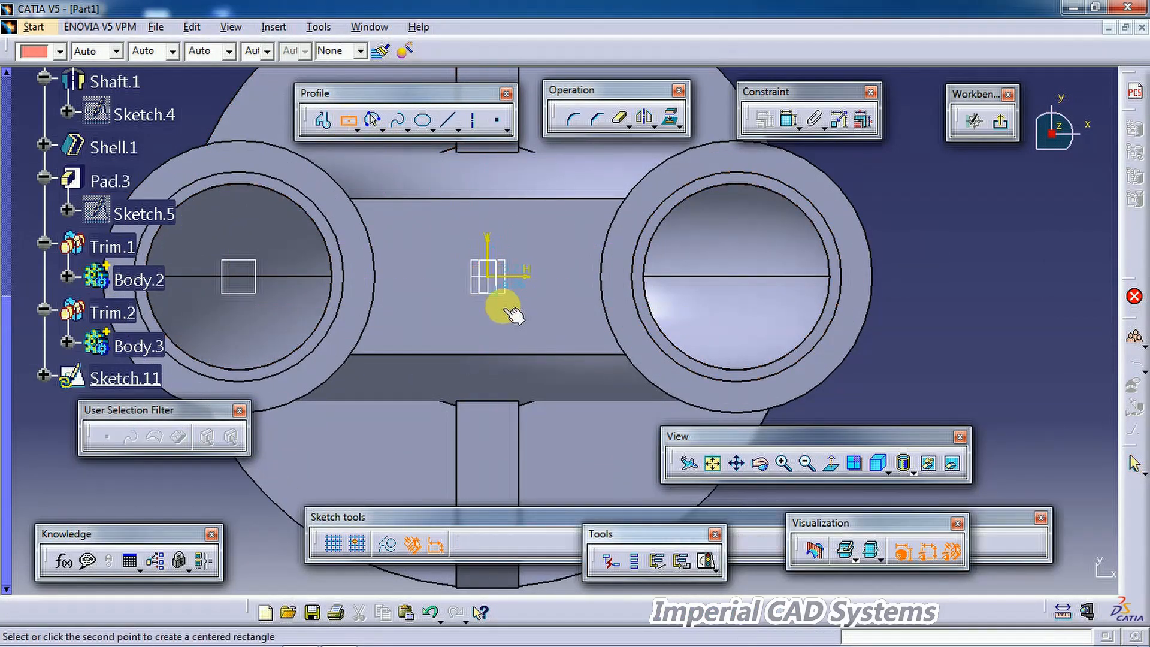
left_click(515, 312)
Step: Dimension the rectangle's vertical side to 10 mm
left_click(909, 193)
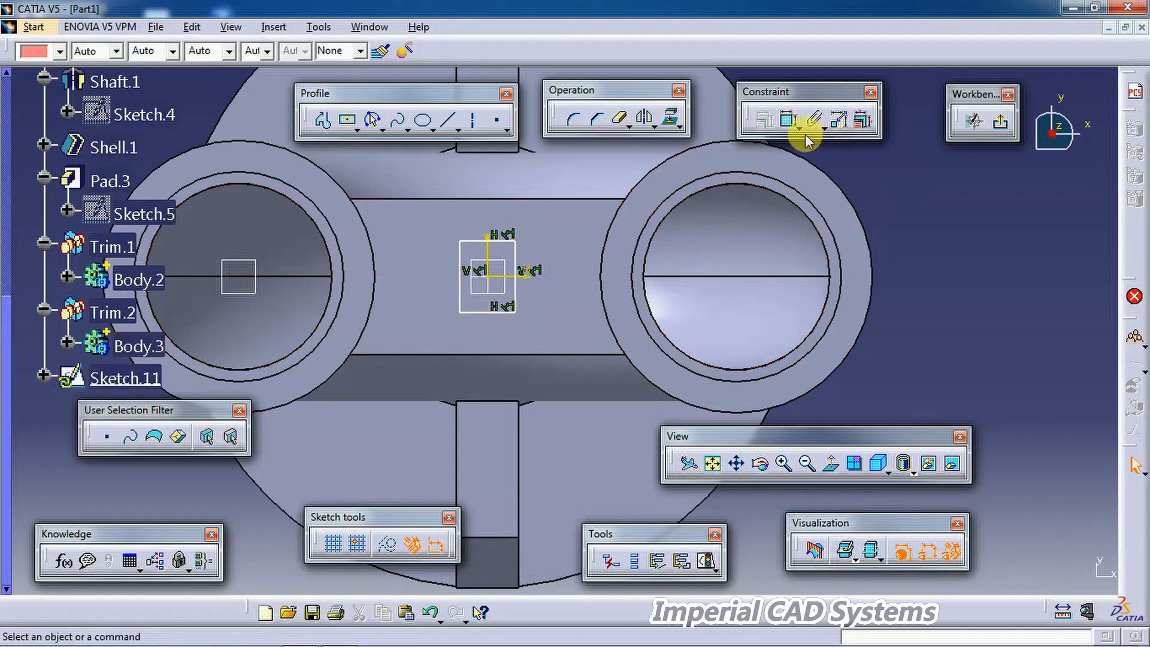
left_click(788, 123)
left_click(515, 261)
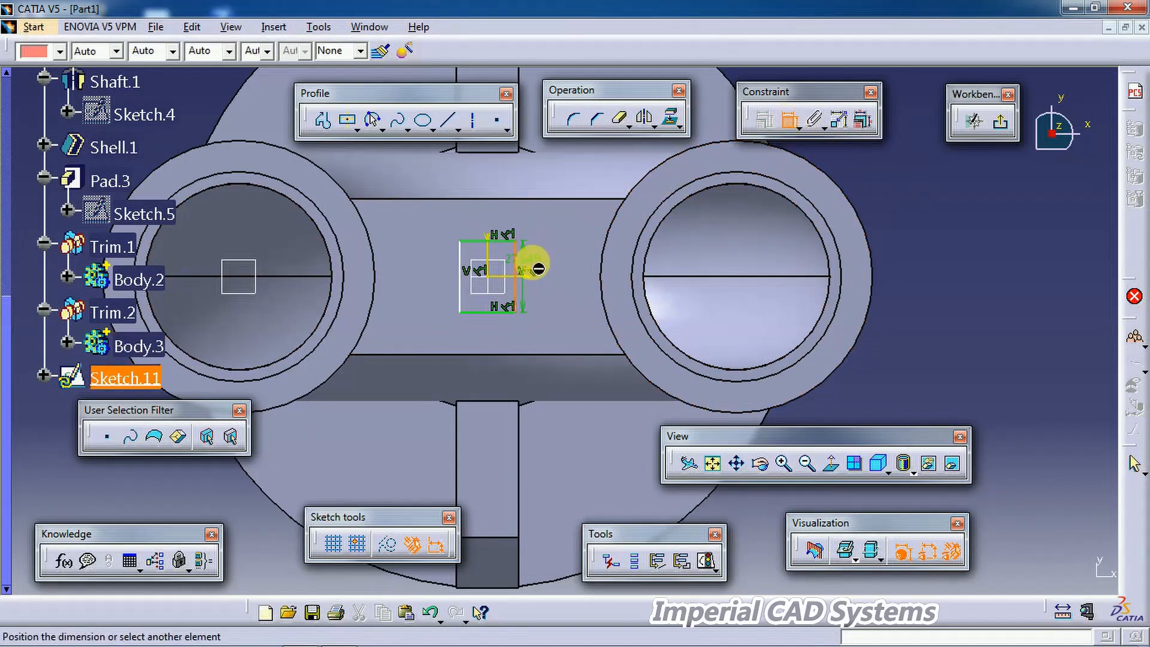
left_click(557, 264)
double_click(563, 268)
type("1")
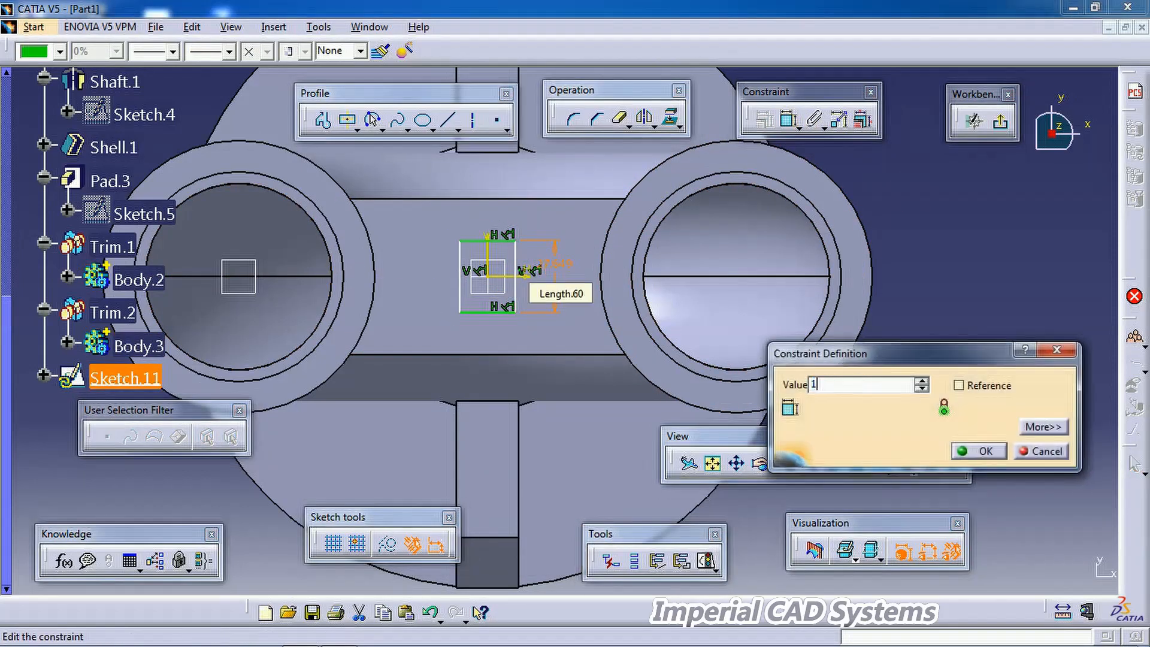
type("0")
key("Return")
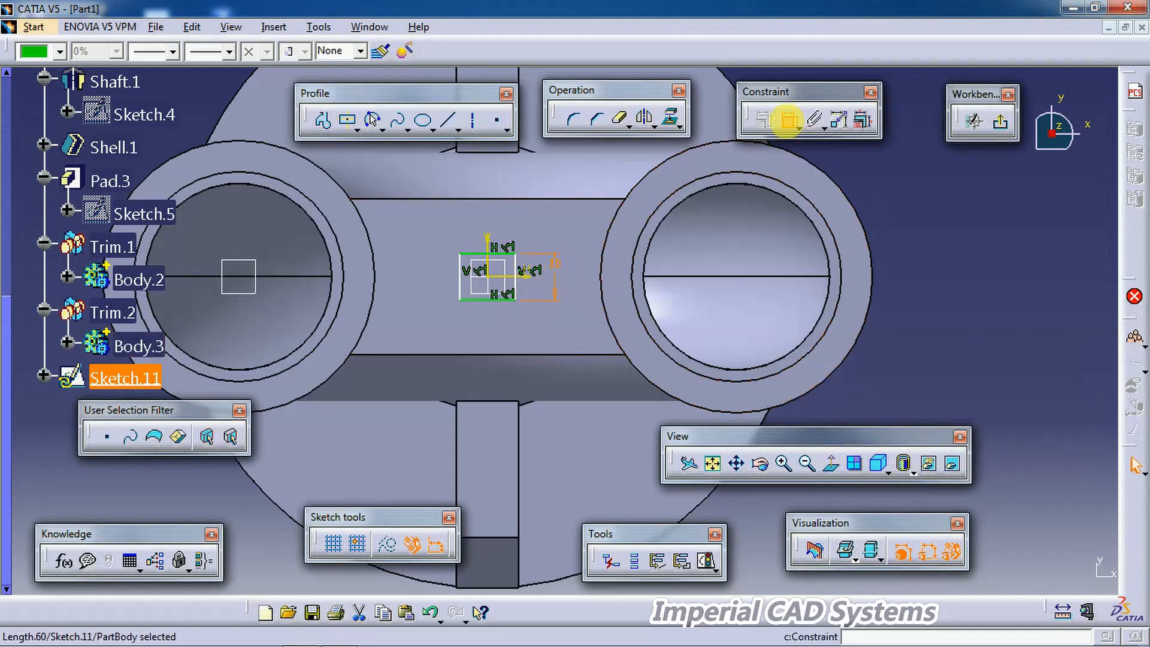
Step: Dimension the rectangle's horizontal side to 18 mm and exit the sketch
left_click(788, 120)
left_click(475, 305)
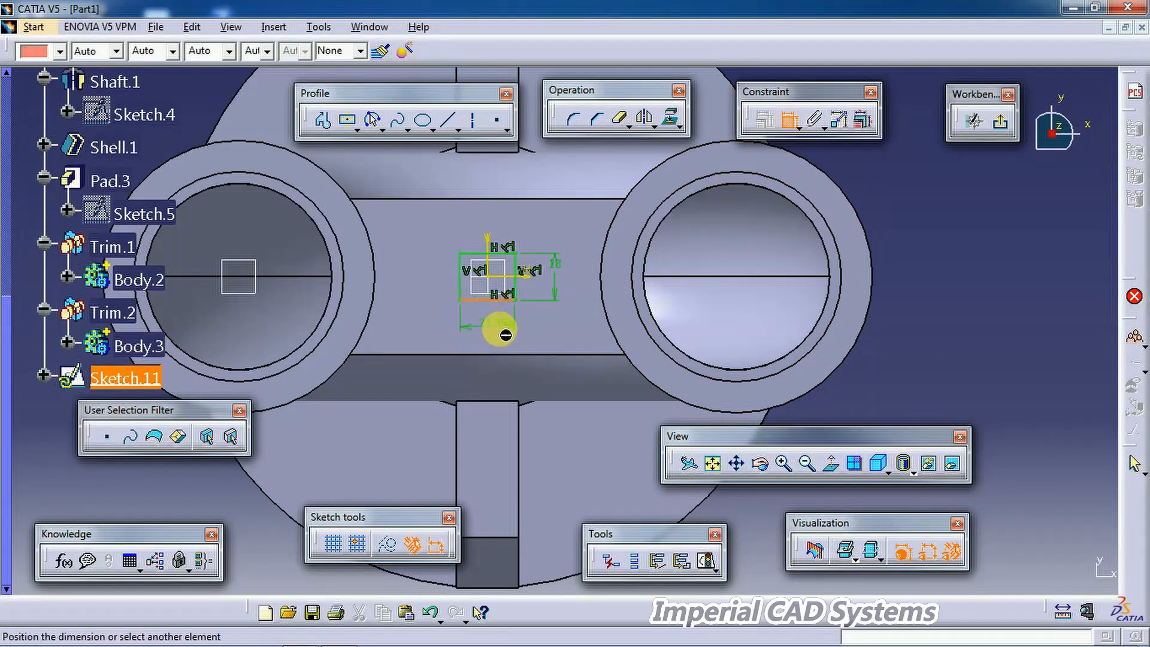
double_click(507, 332)
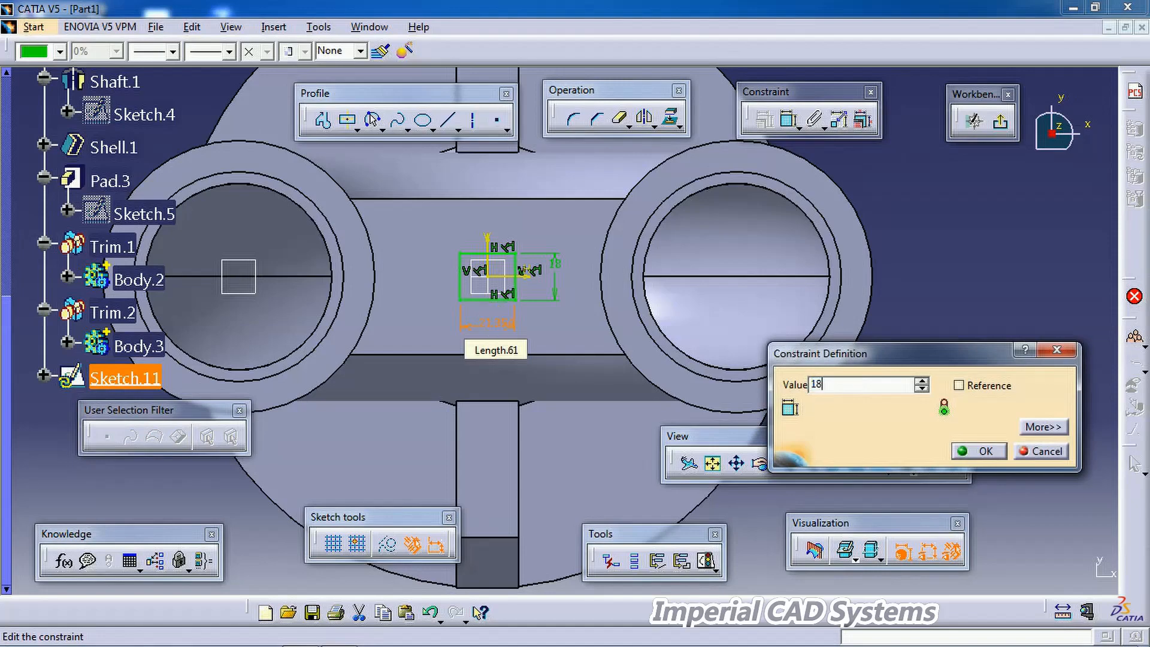
key("Return")
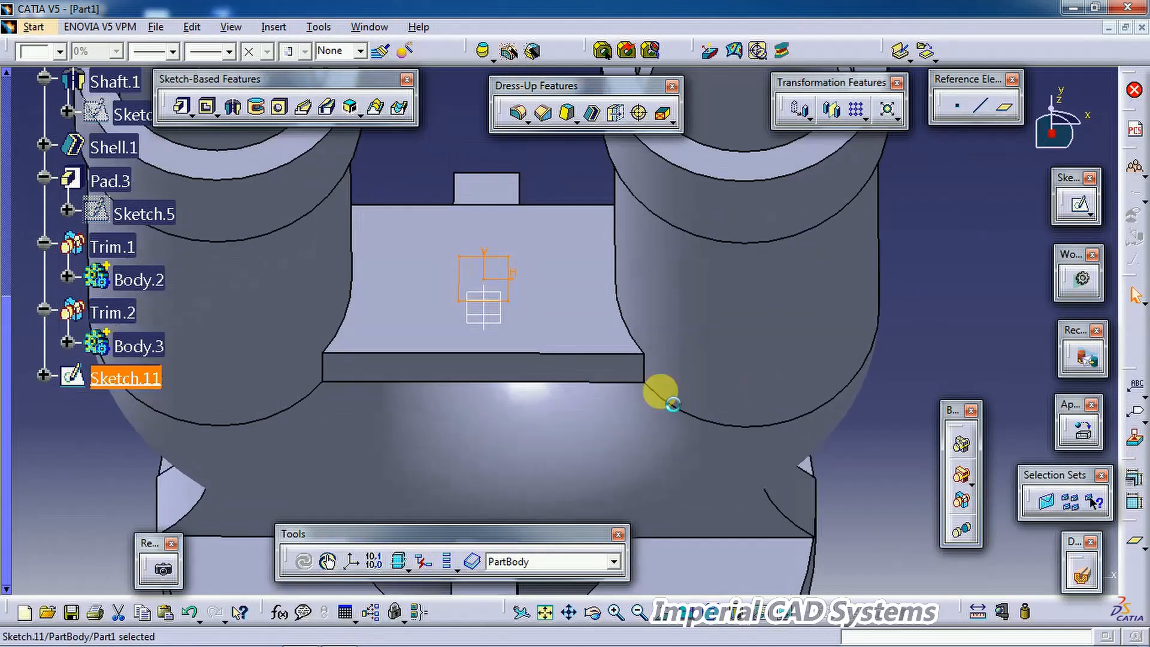
middle_click_drag(610, 403, 608, 403)
middle_click_drag(544, 379, 540, 364)
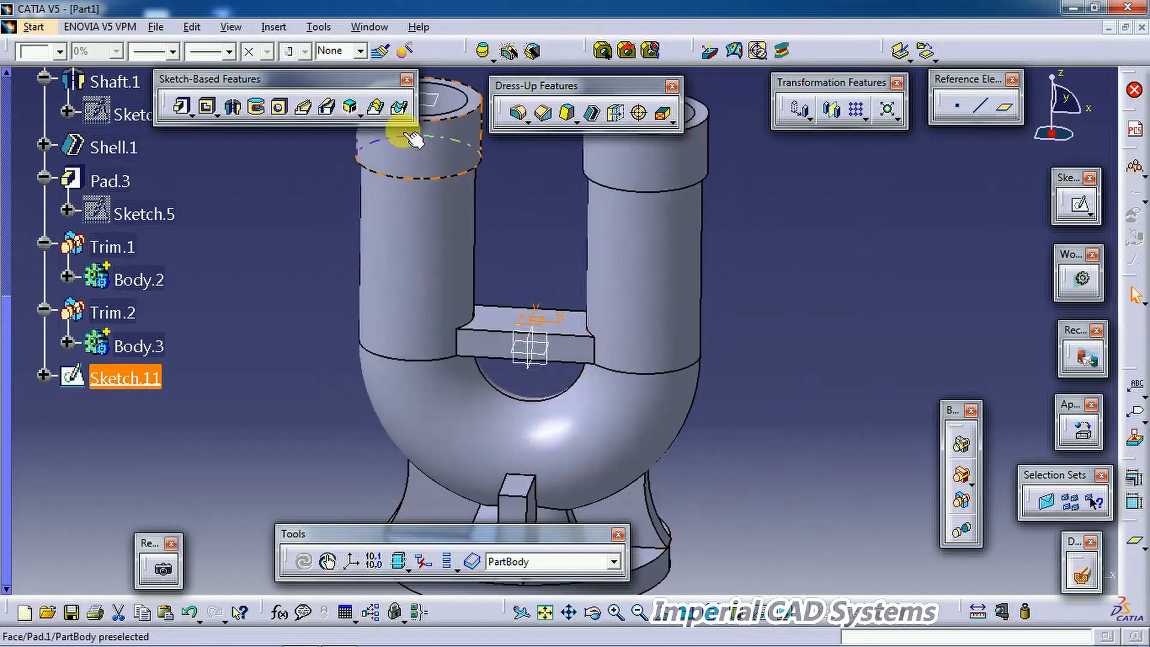
Step: Pocket the rectangle into the web 24 mm deep and switch to the drawing
left_click(208, 109)
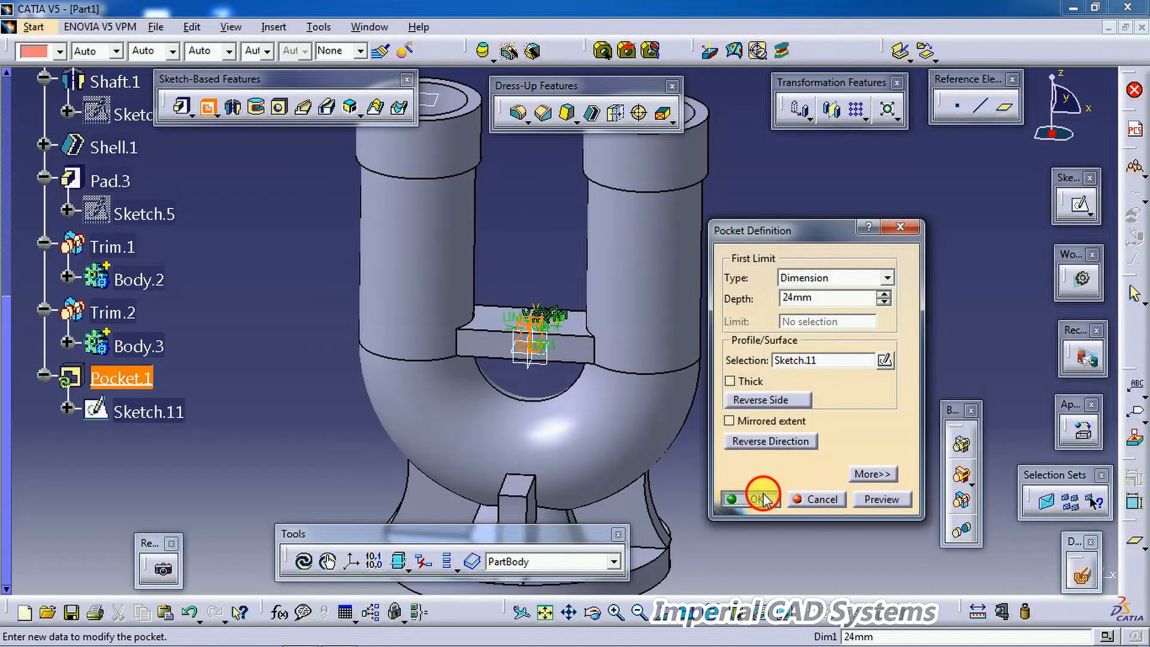
left_click(764, 499)
middle_click_drag(759, 347, 639, 367)
mouse_move(381, 639)
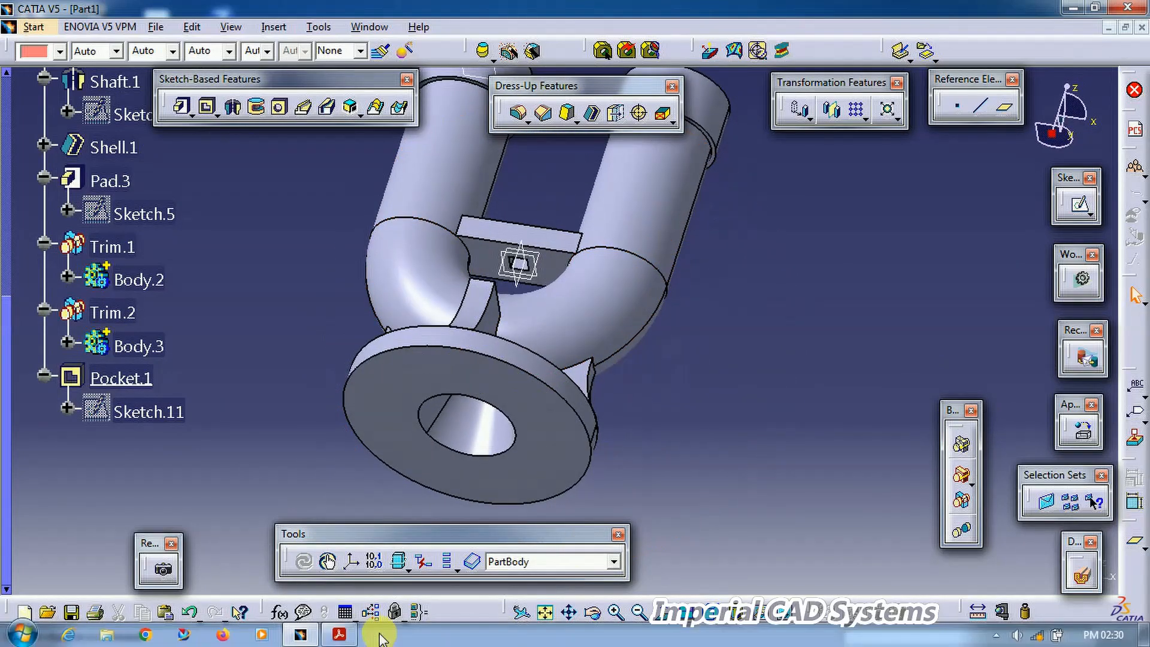
left_click(336, 636)
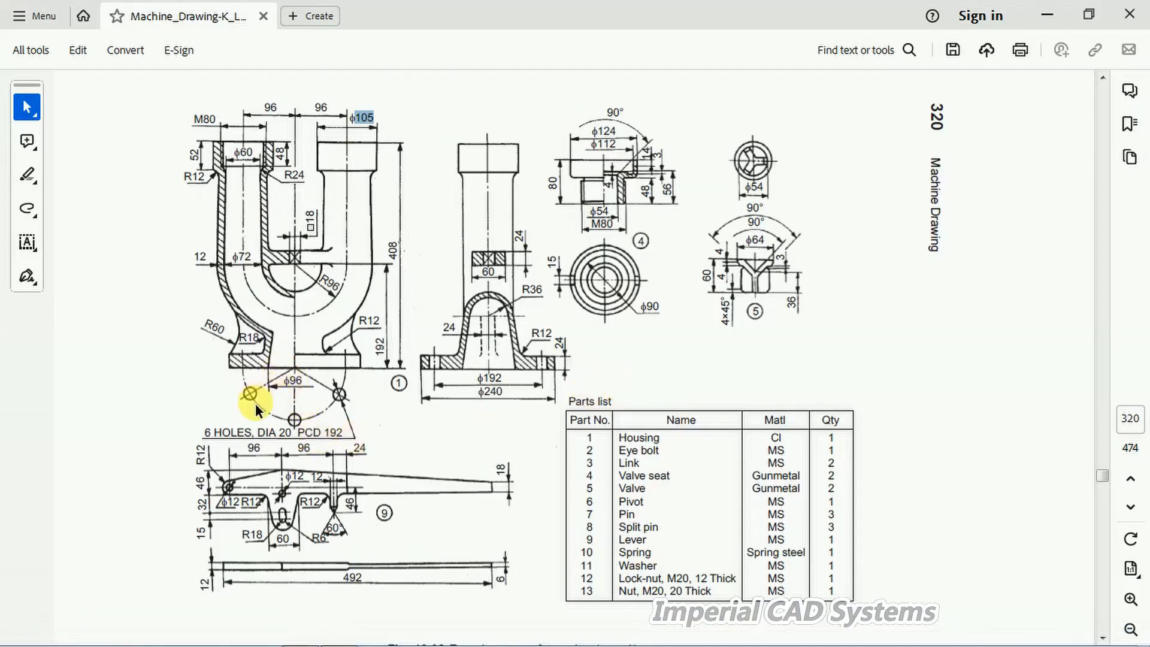
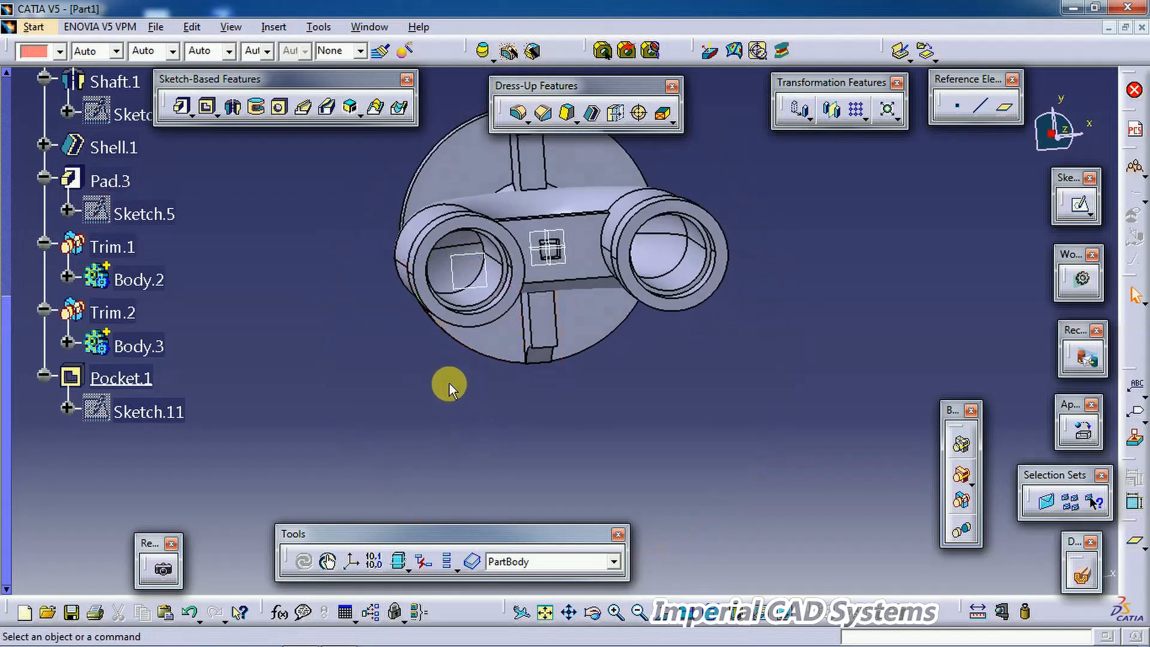
Step: Compare the base ribs of the model with the drawing, orbiting the part to inspect them
left_click(341, 639)
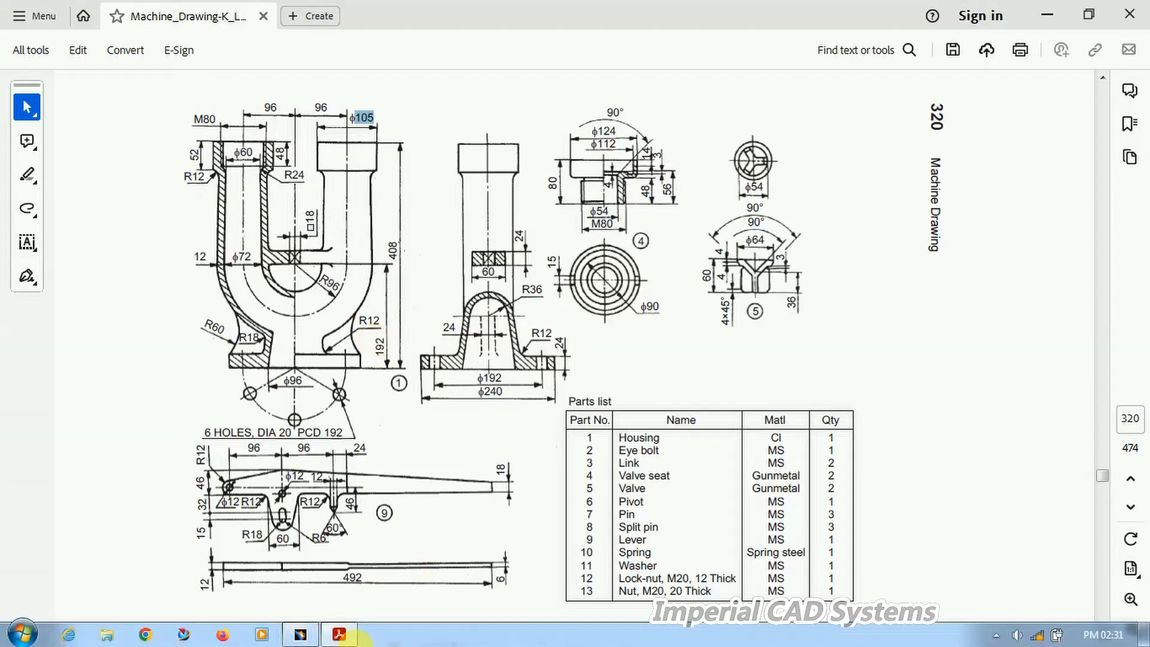
left_click(338, 634)
middle_click_drag(589, 397, 300, 303)
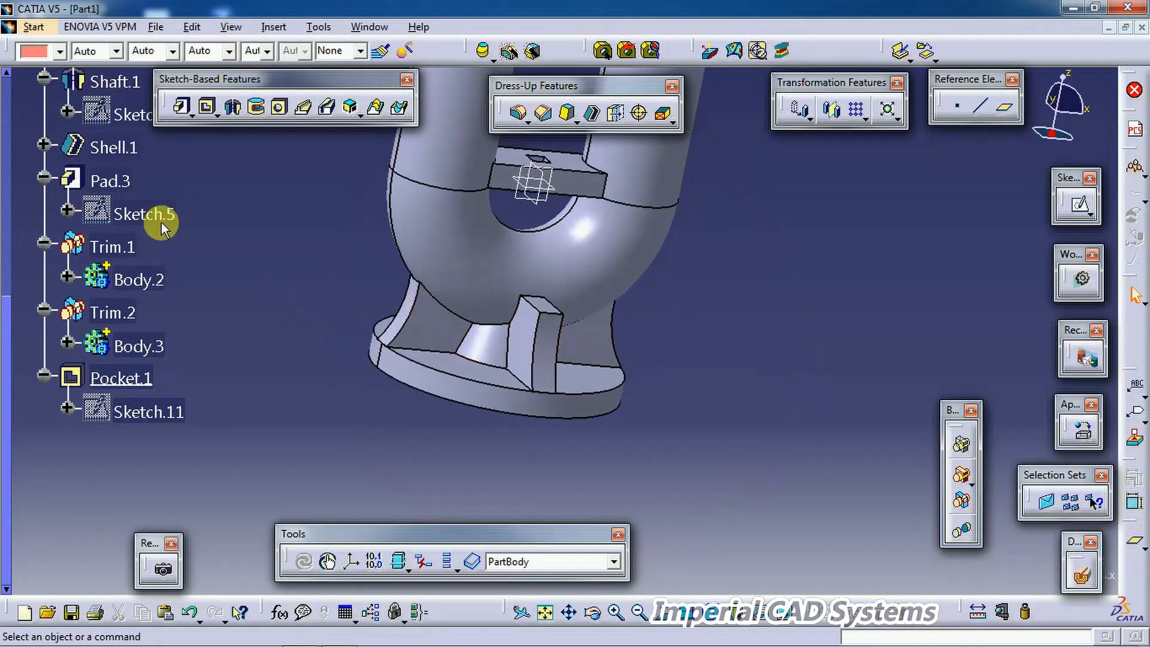
middle_click_drag(585, 328, 581, 454)
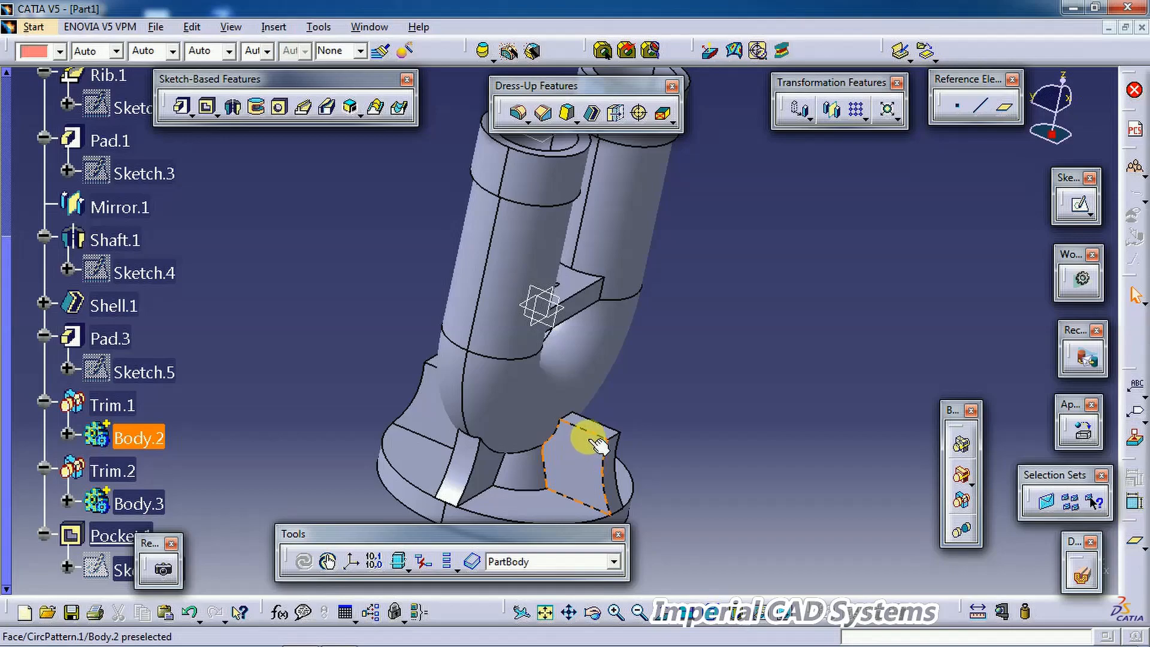
left_click(339, 634)
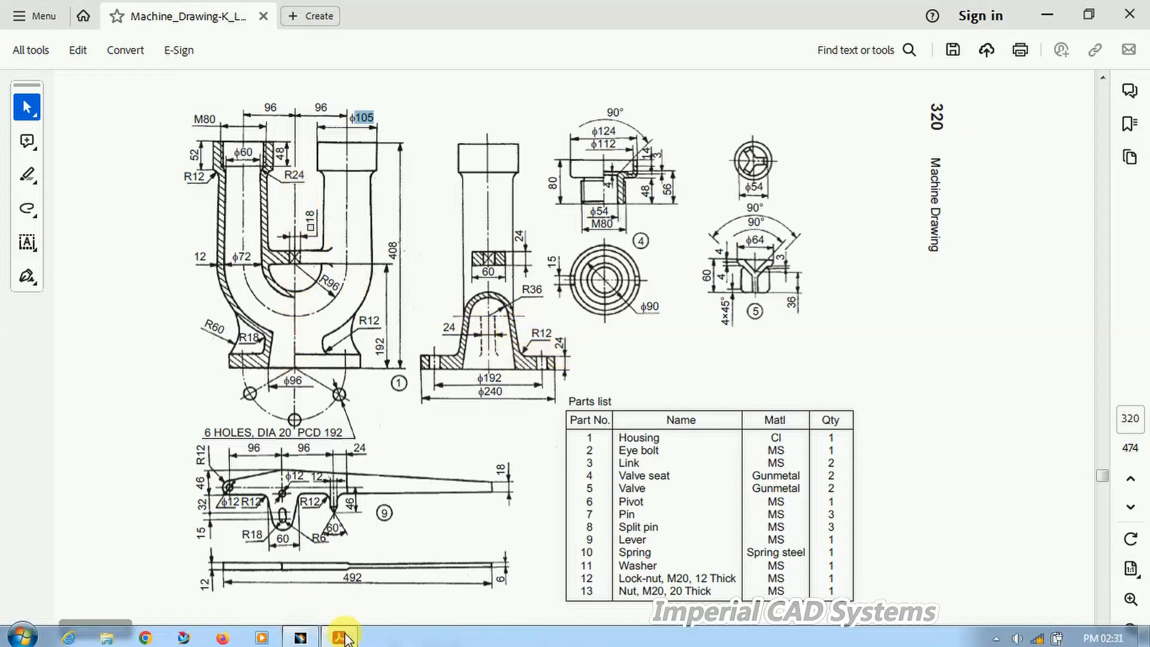
left_click(300, 634)
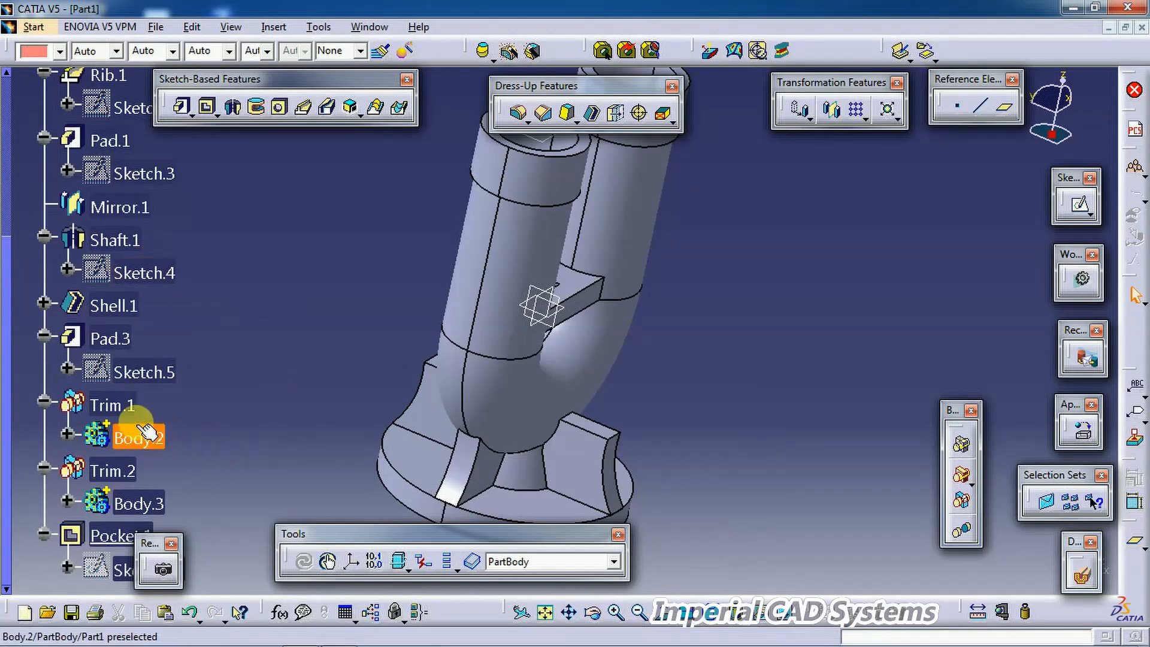
Step: Edit the ribs' circular pattern to 2 instances with 180deg angular spacing
left_click(45, 402)
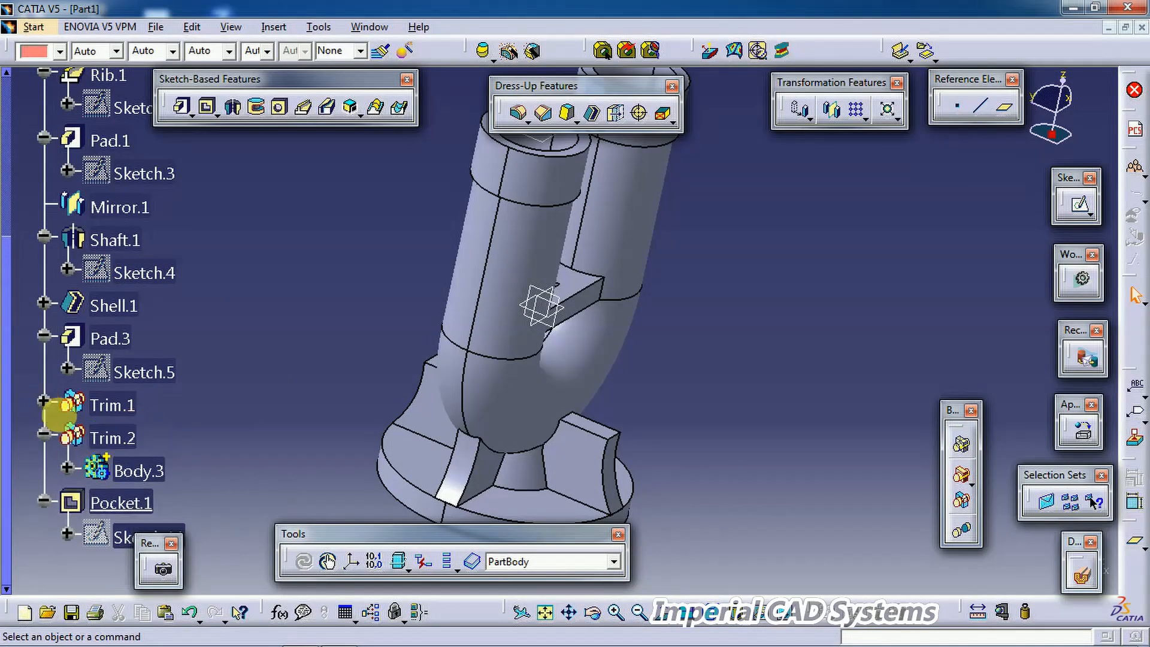
left_click(43, 400)
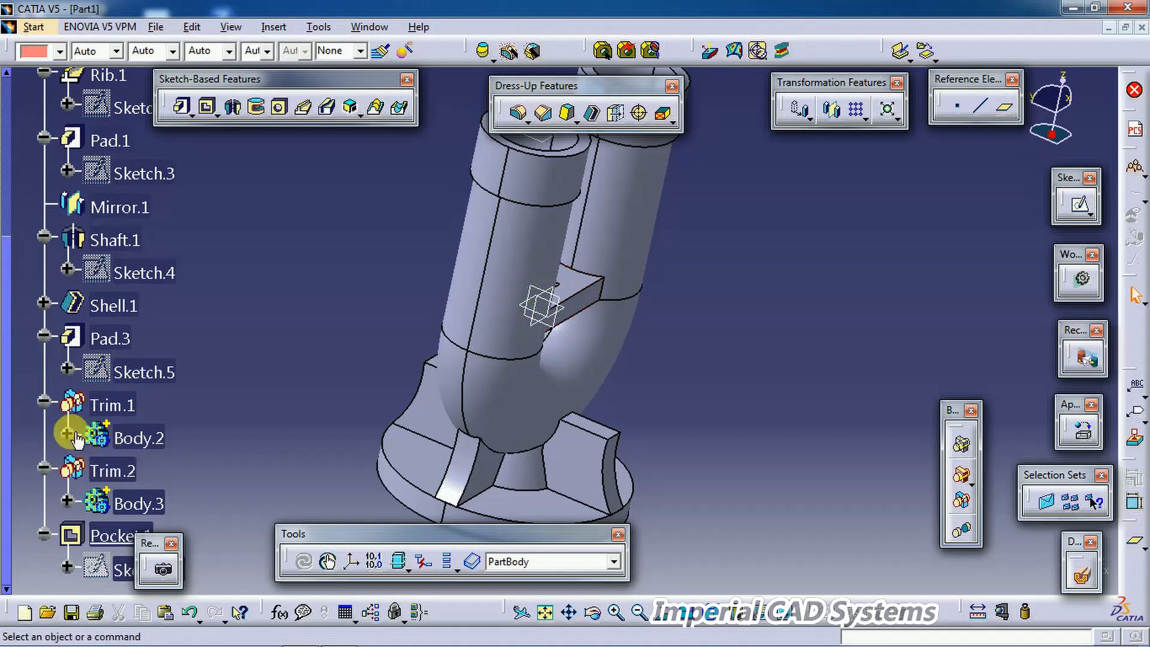
left_click(70, 436)
mouse_move(526, 444)
middle_mouse_down()
mouse_move(572, 330)
mouse_move(554, 367)
middle_mouse_up()
left_click(554, 368)
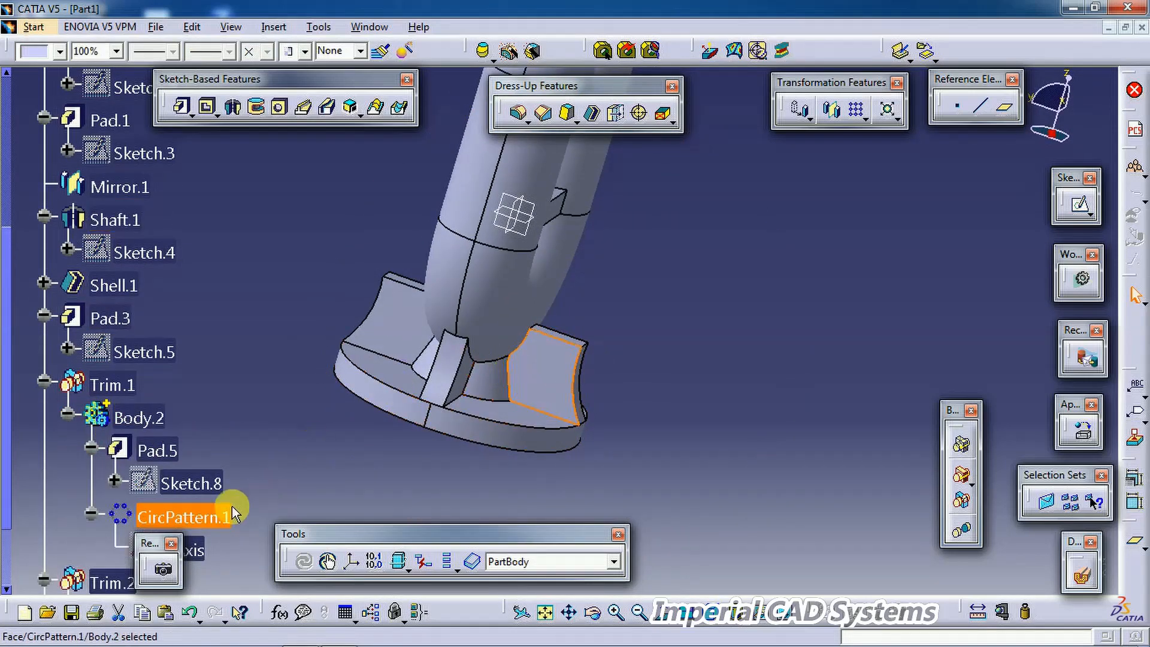
left_click(204, 517)
double_click(210, 520)
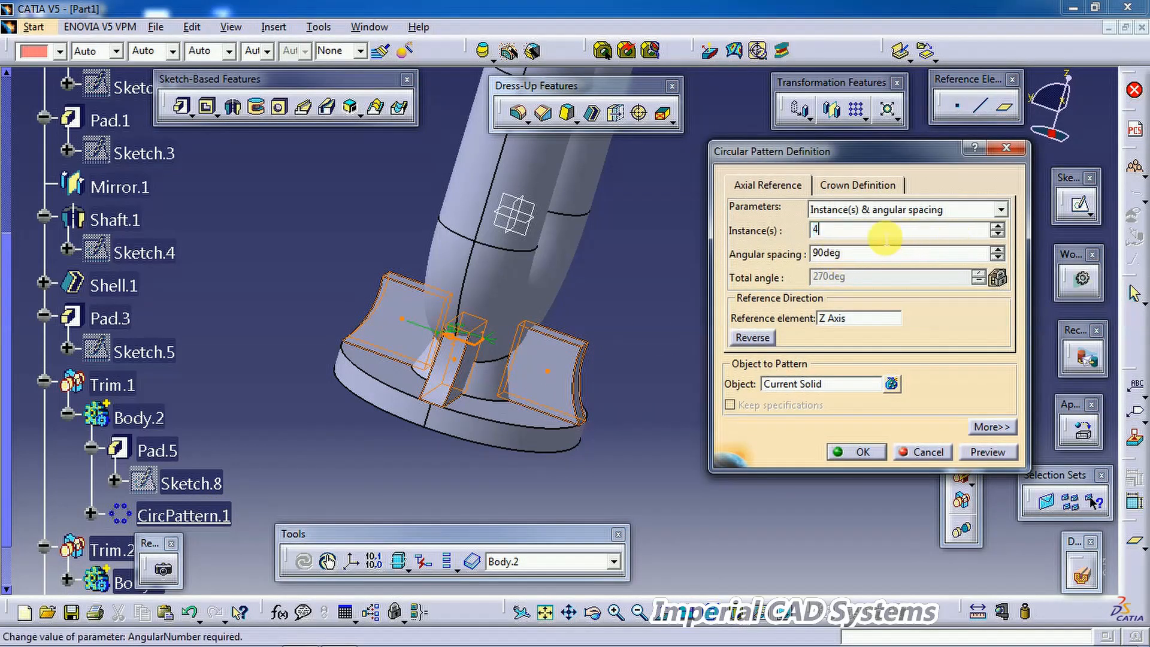
type("2")
key("Tab")
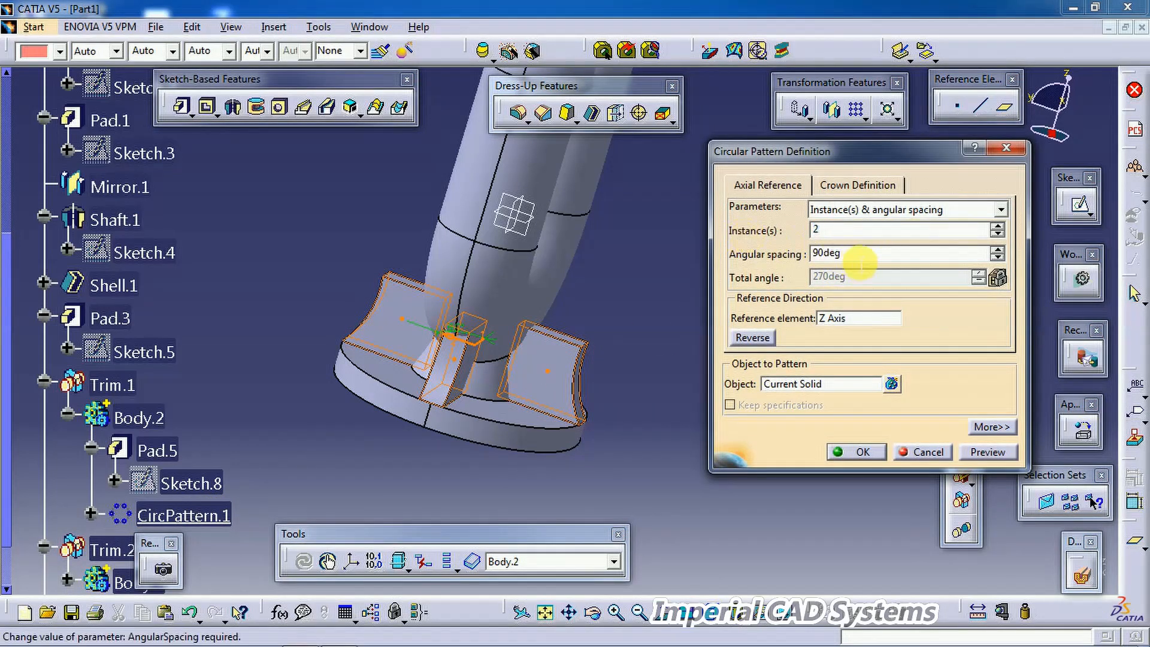
type("180")
key("Tab")
left_click(841, 448)
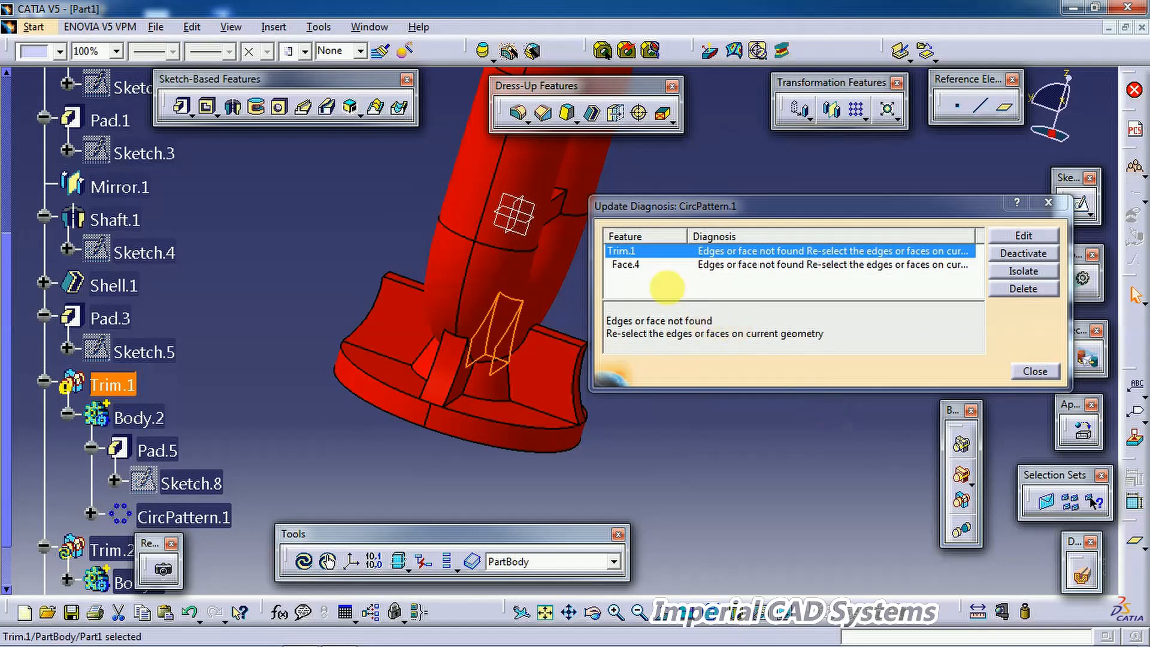
Step: Open the failing Trim.1 from the update diagnosis and remove both outdated faces to keep
mouse_move(501, 325)
middle_mouse_down()
mouse_move(424, 347)
mouse_move(244, 346)
mouse_move(495, 324)
middle_mouse_up()
left_click(673, 252)
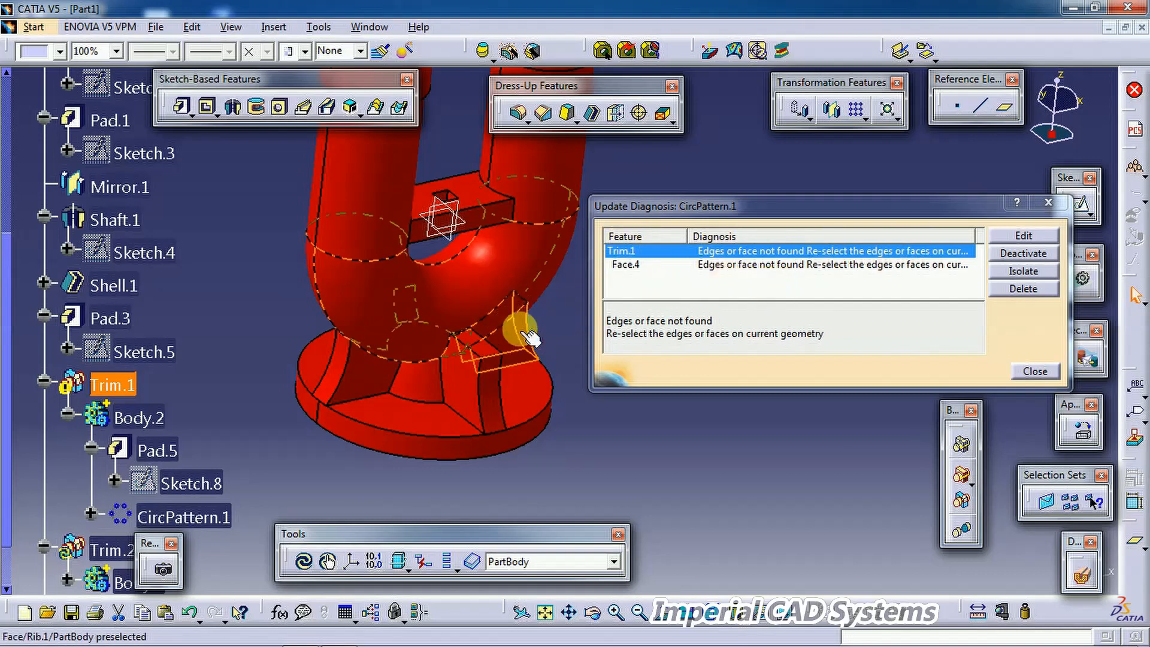
left_click(1012, 237)
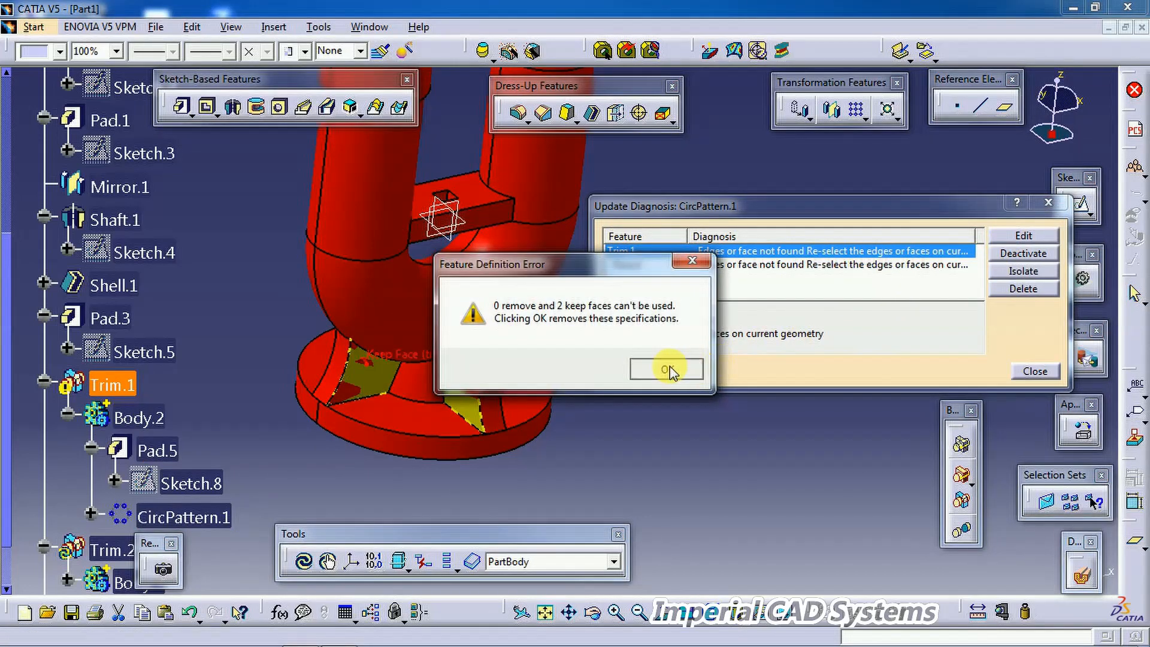
left_click(669, 369)
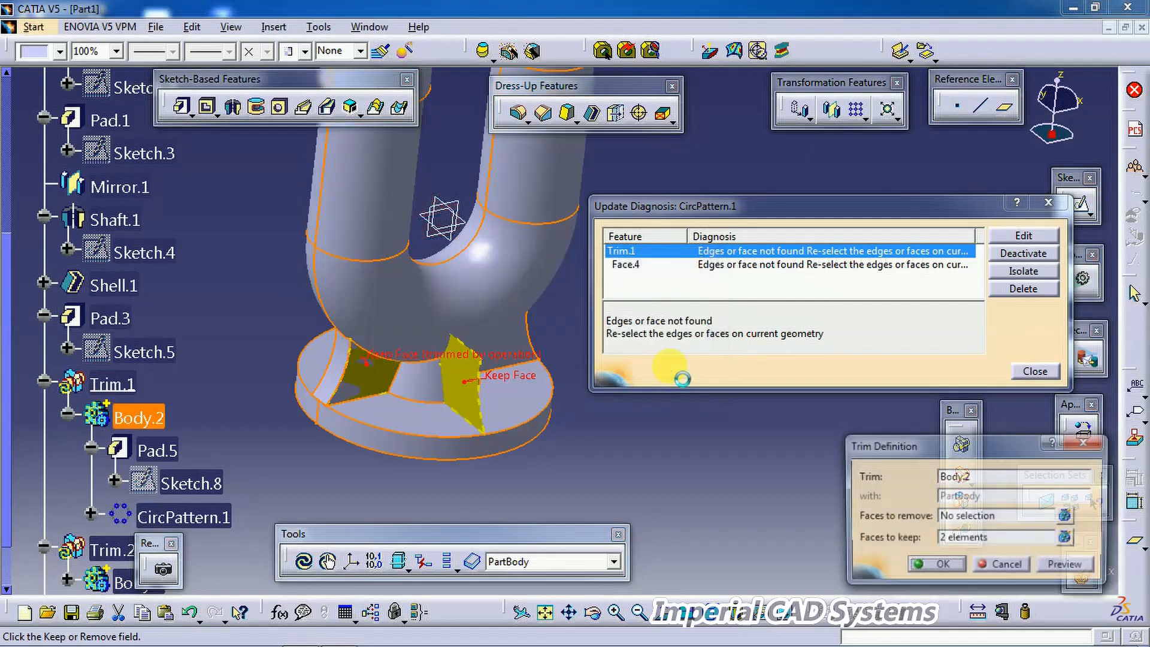
left_click(954, 539)
middle_click_drag(590, 440, 427, 429)
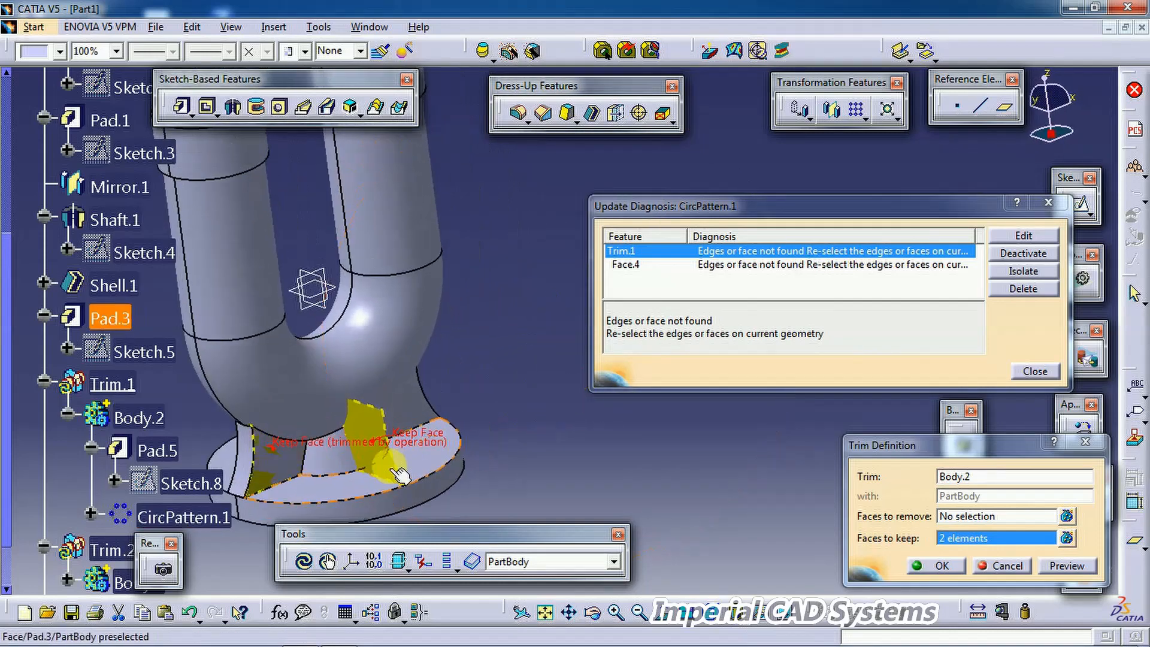
left_click(1001, 537)
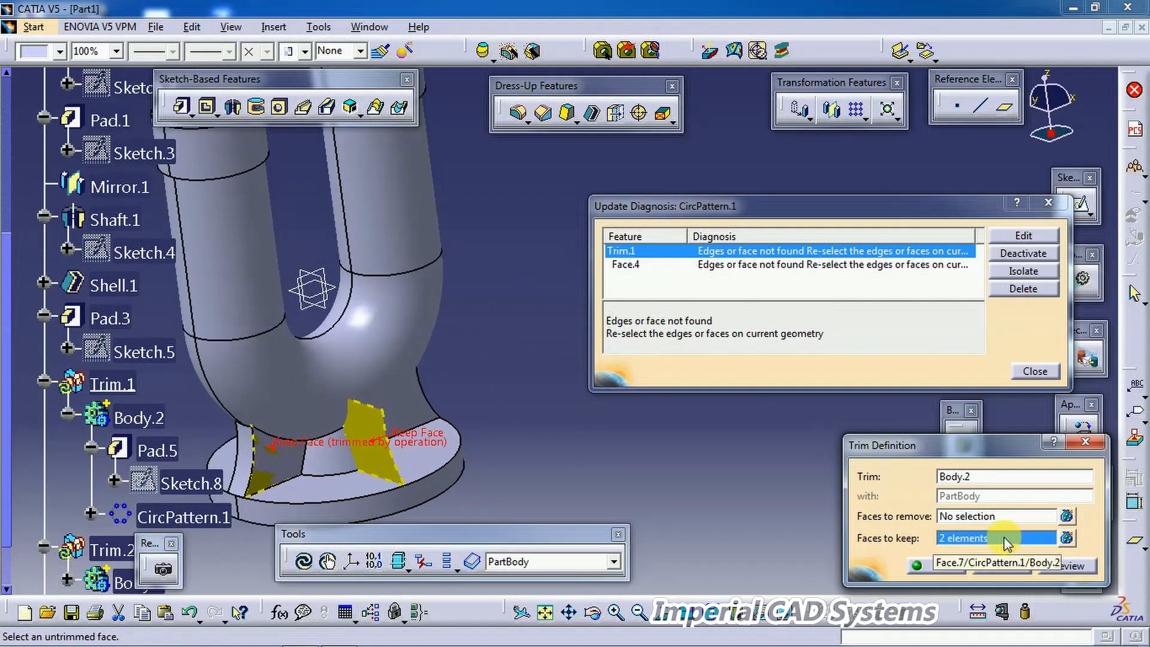
left_click(1067, 537)
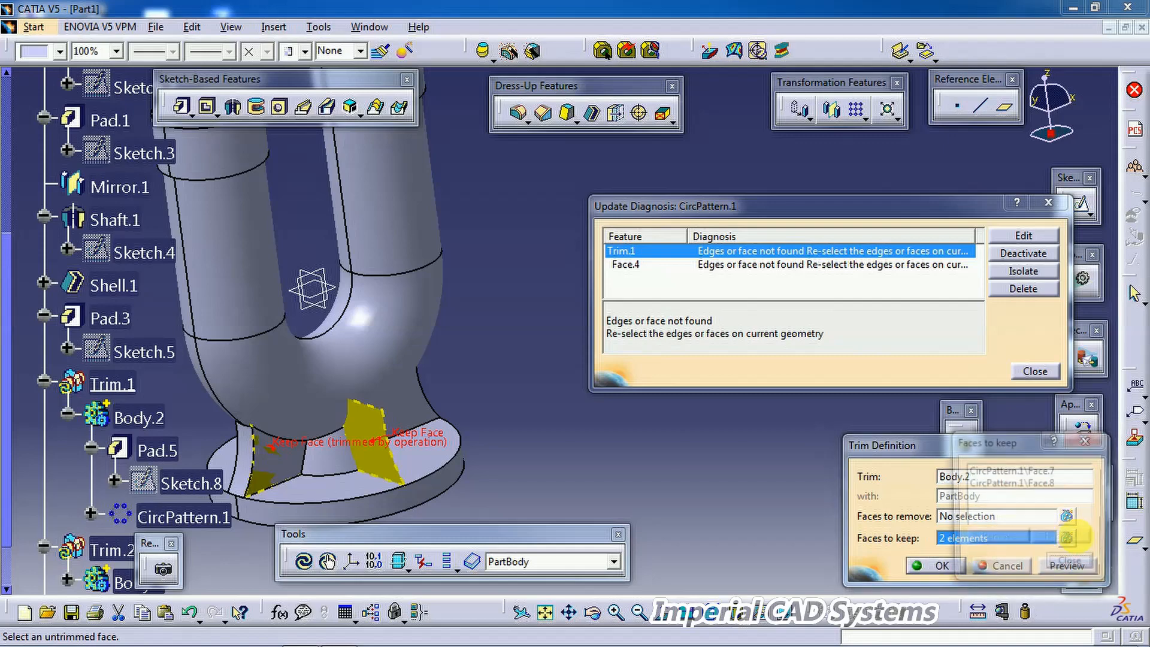
left_click(1013, 487)
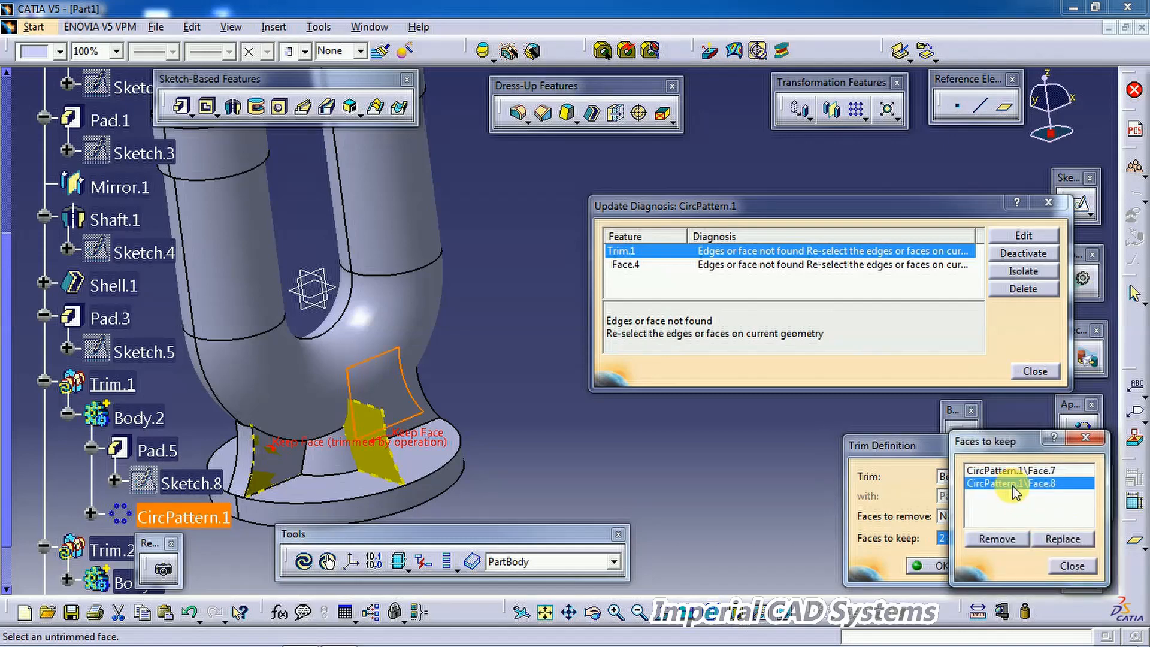
left_click(1010, 472)
left_click(1018, 485)
left_click(1010, 536)
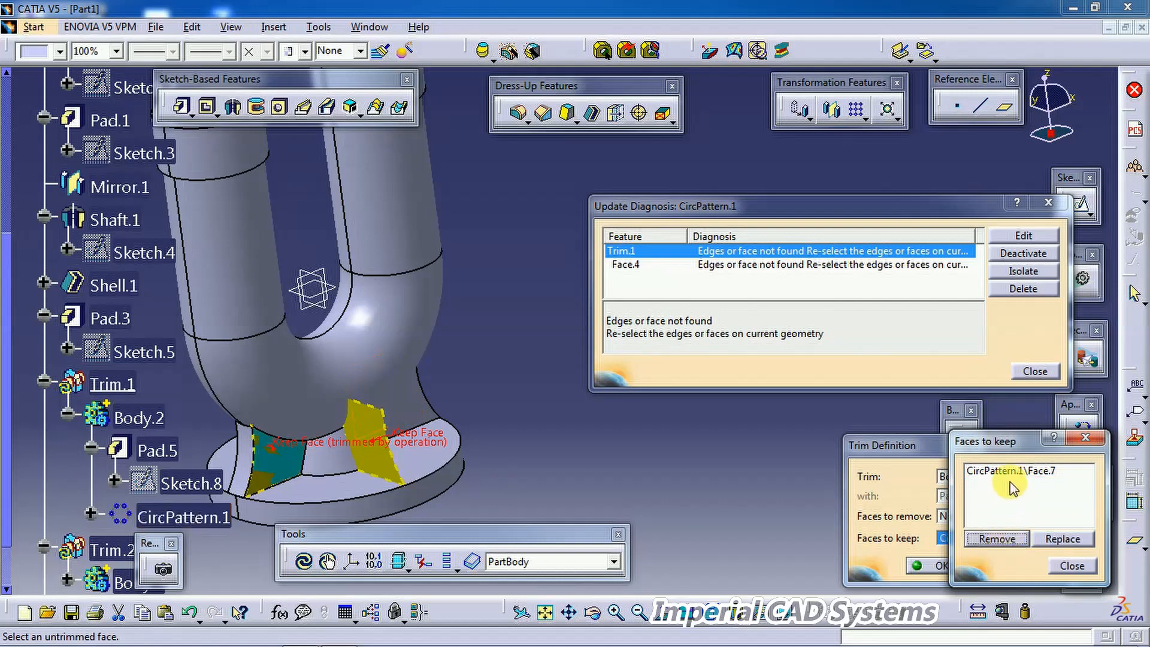
left_click(996, 538)
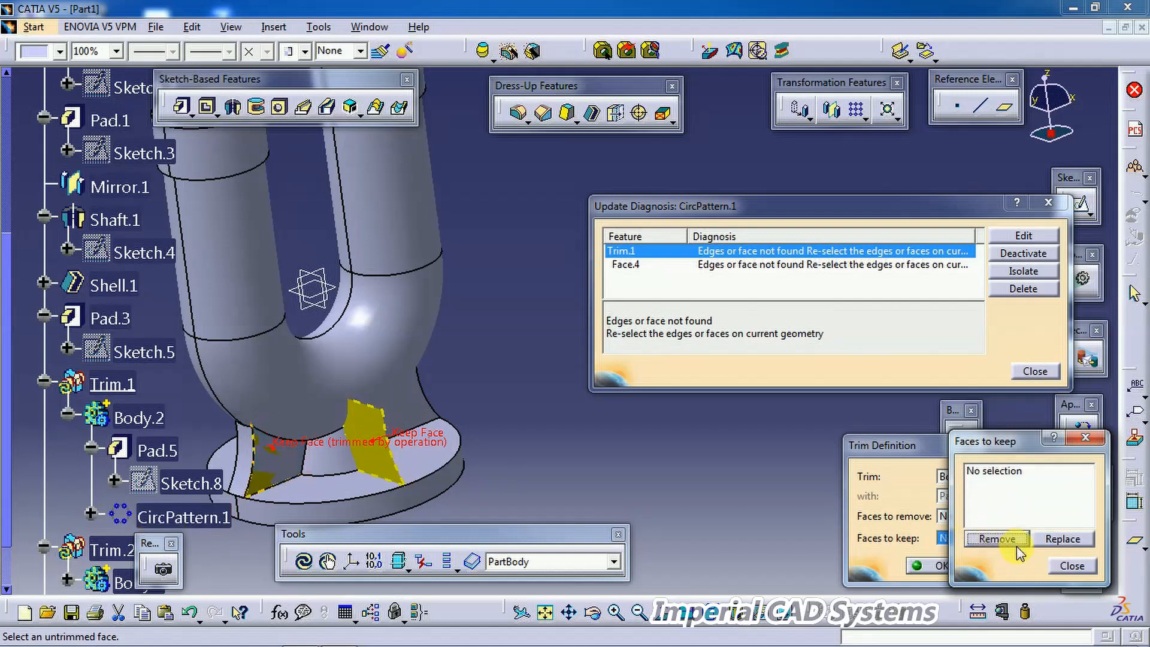
left_click(1072, 567)
Step: Select the two patterned rib faces as faces to keep and confirm the trim
left_click(966, 537)
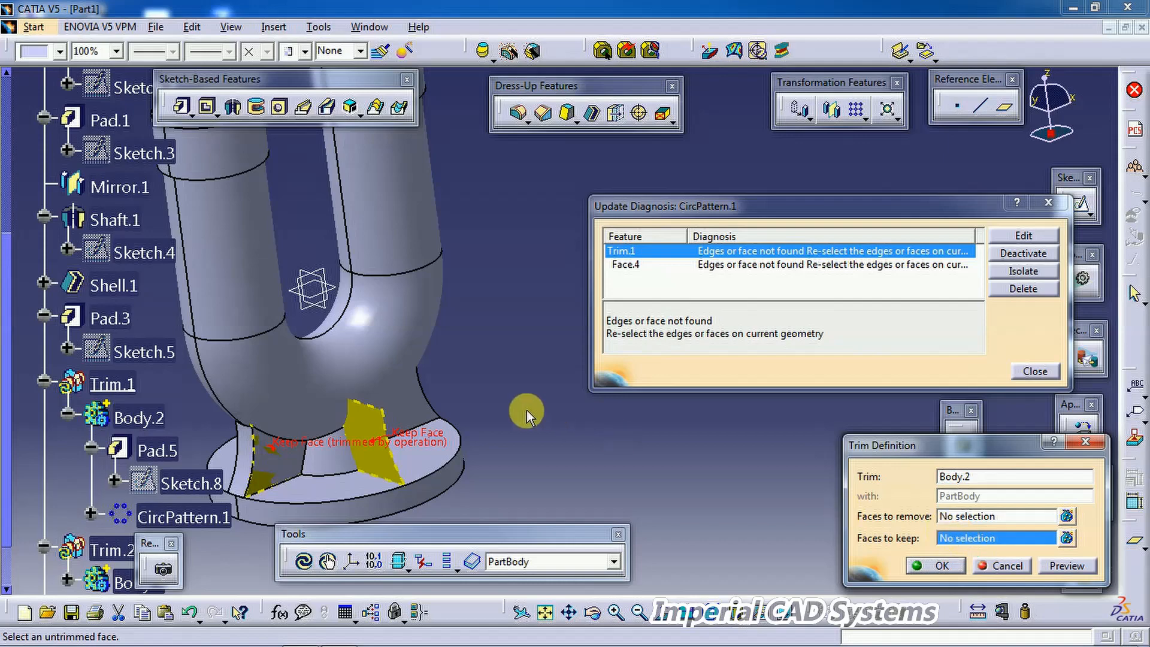
left_click(316, 460)
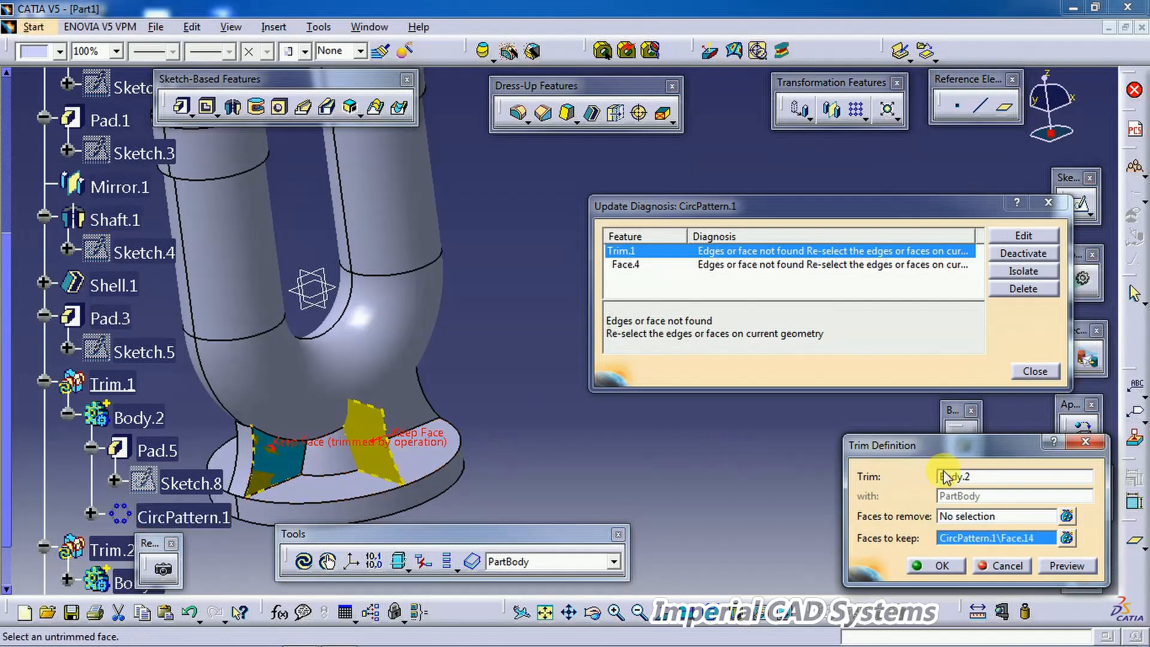
left_click(407, 403)
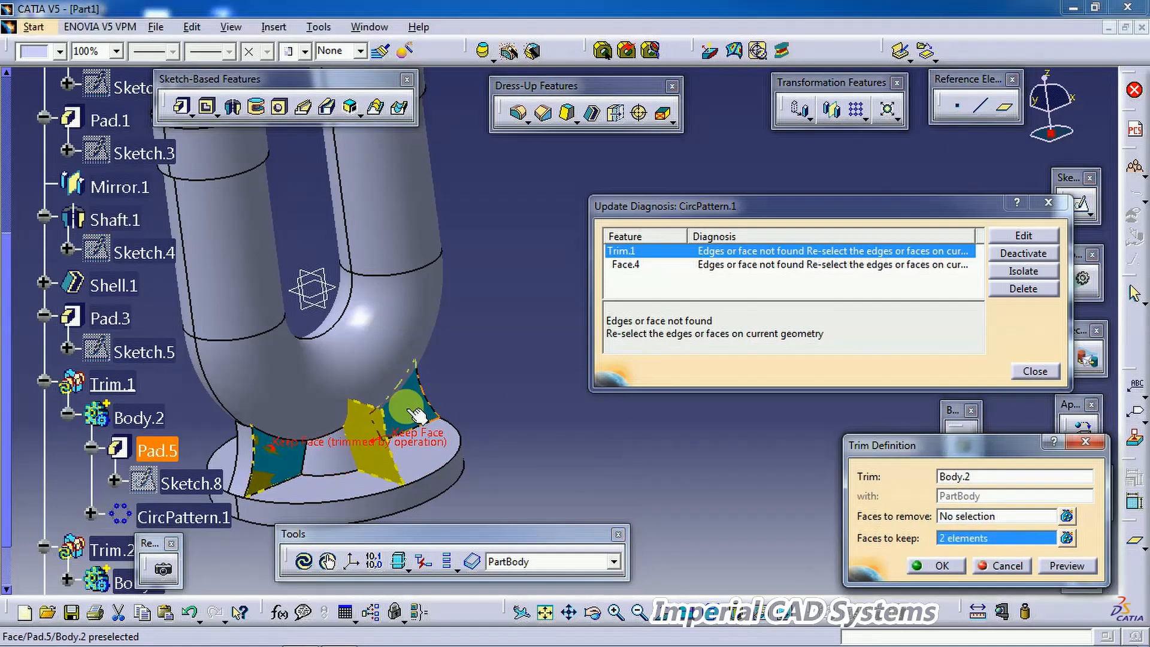
left_click(934, 564)
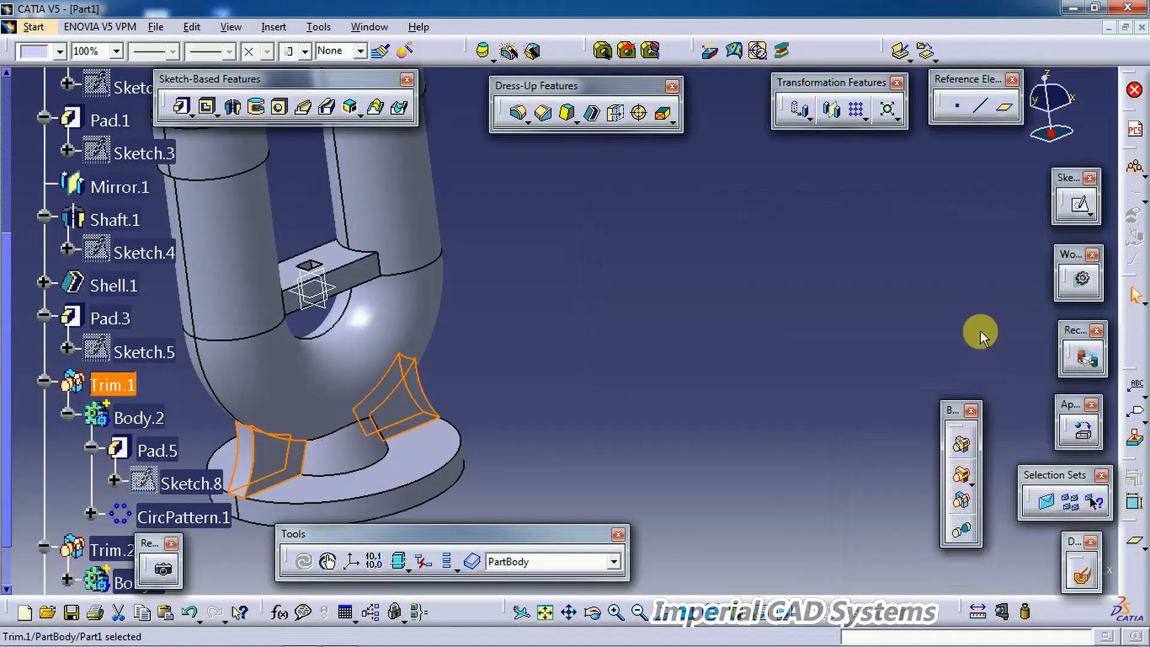
Step: Insert a new body and open a sketch on the base's top face
middle_click_drag(626, 290, 507, 389)
left_click(44, 380)
scroll(90, 372, "down", 1)
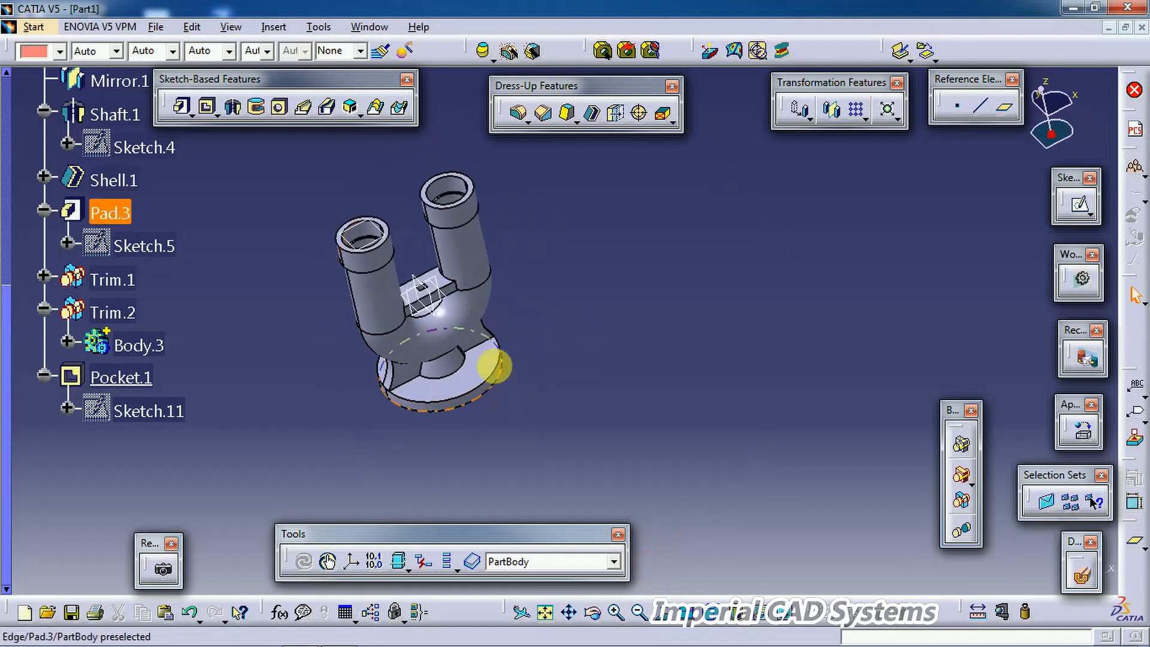
left_click(275, 27)
left_click(276, 67)
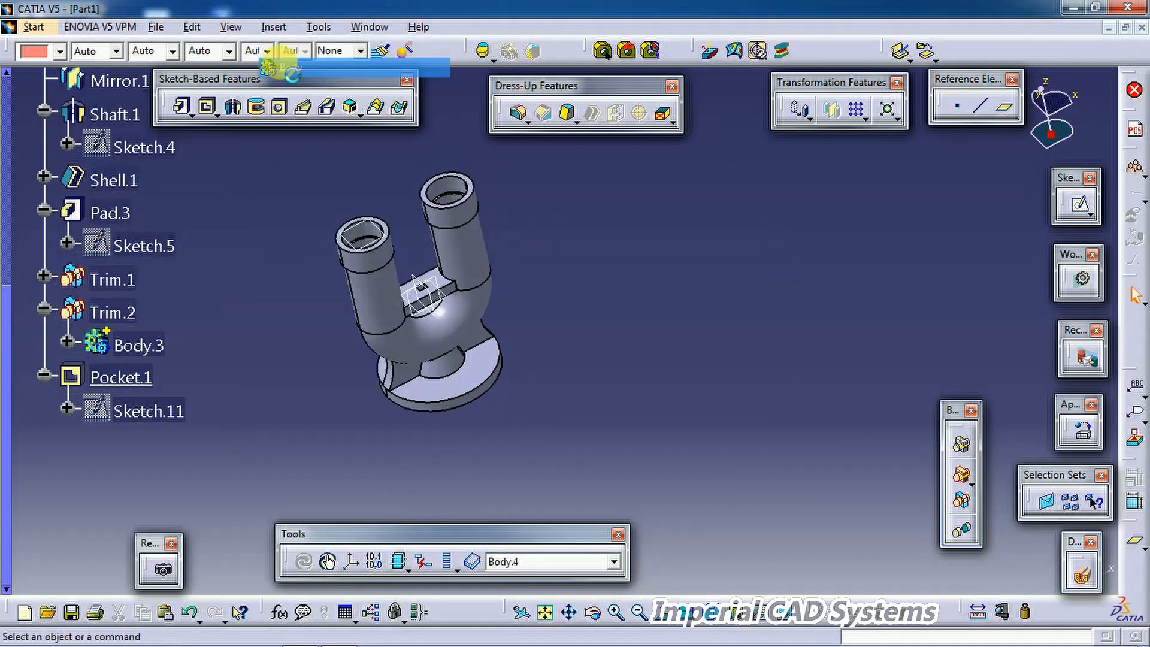
left_click(474, 389)
middle_click_drag(595, 328, 547, 351)
left_click(596, 437)
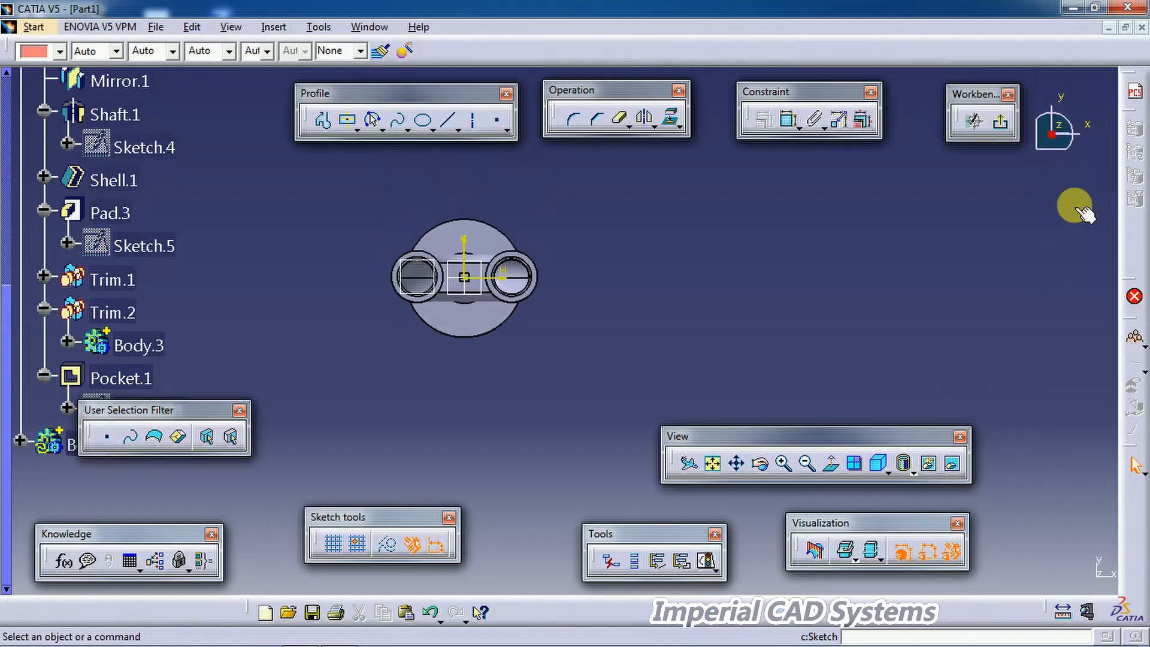
mouse_move(742, 321)
middle_mouse_down("ctrl")
mouse_move(787, 275)
mouse_move(606, 380)
mouse_move(669, 330)
middle_mouse_up("ctrl")
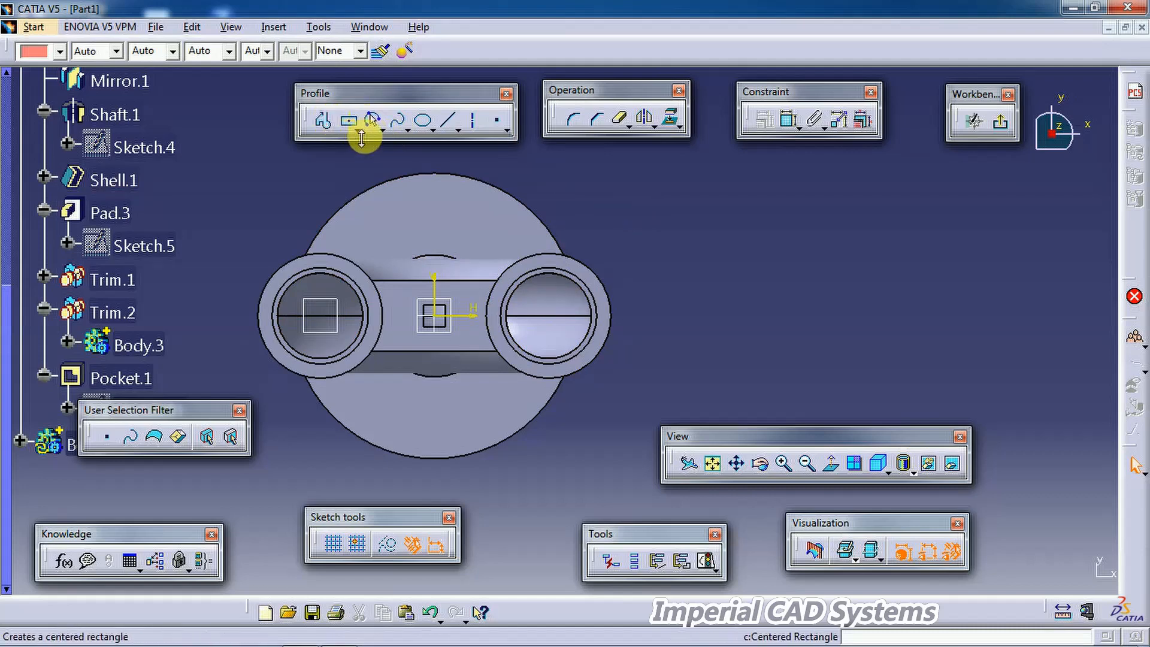
Step: Draw a small circle on the base near its upper edge, above the web
left_click(402, 128)
left_click(400, 143)
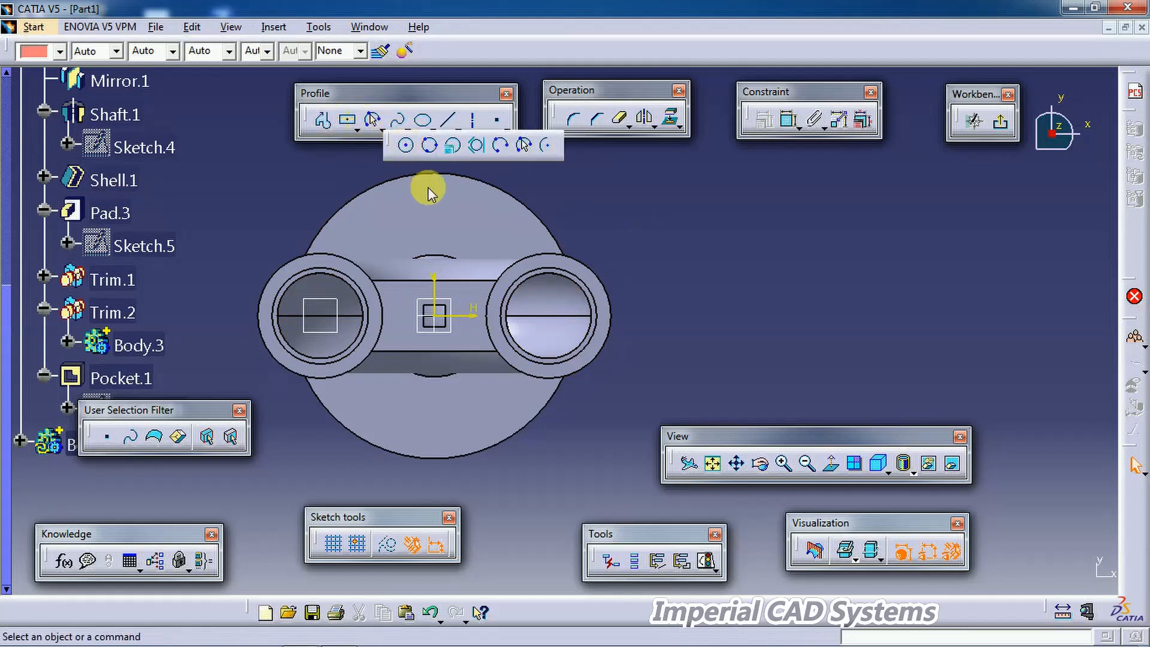
left_click(436, 212)
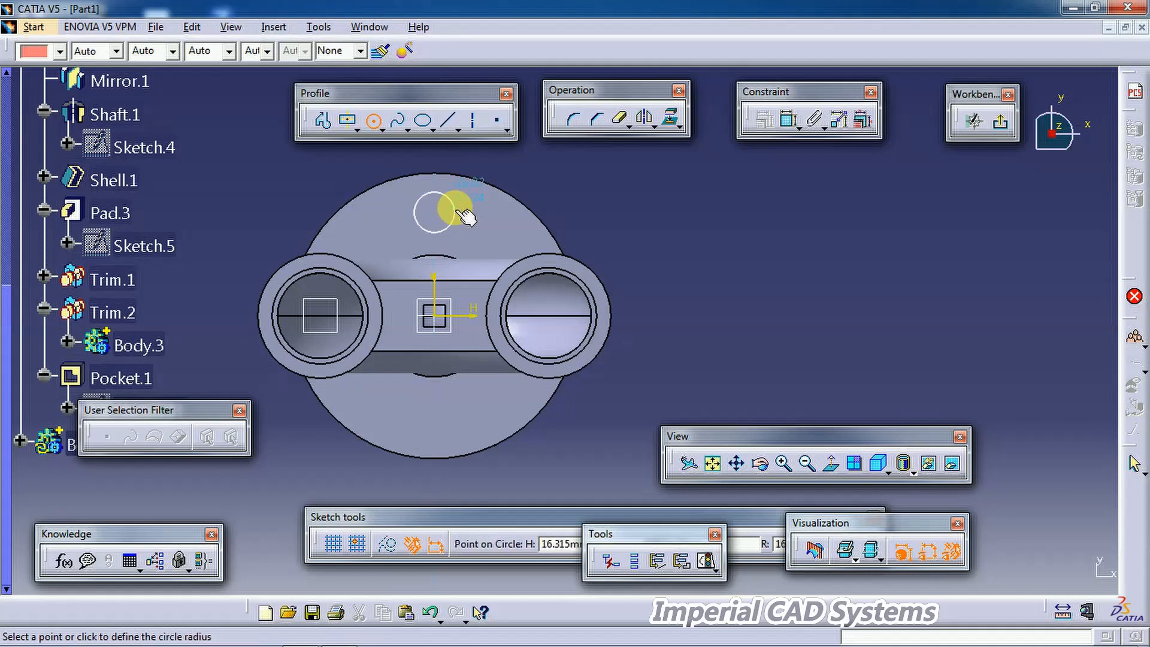
left_click(458, 215)
Step: Dimension the circle's diameter to 20 mm
left_click(787, 119)
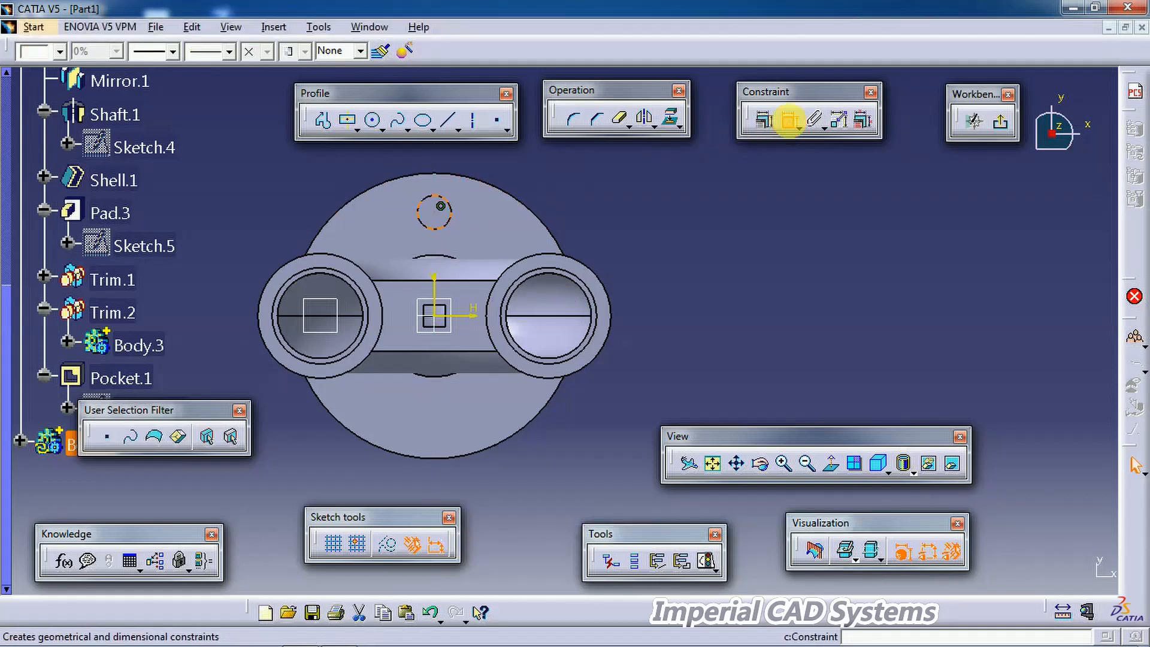
left_click(446, 198)
double_click(593, 161)
type("20")
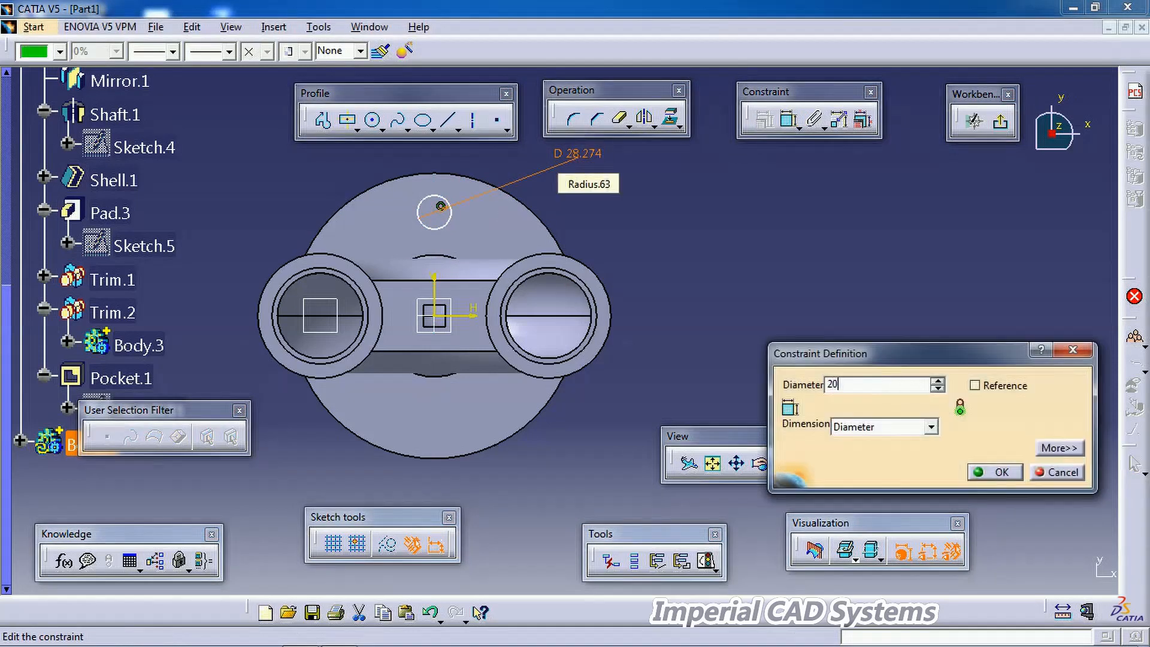
key("Return")
Step: Check the bolt hole pitch circle diameter on the PDF drawing
left_click(338, 639)
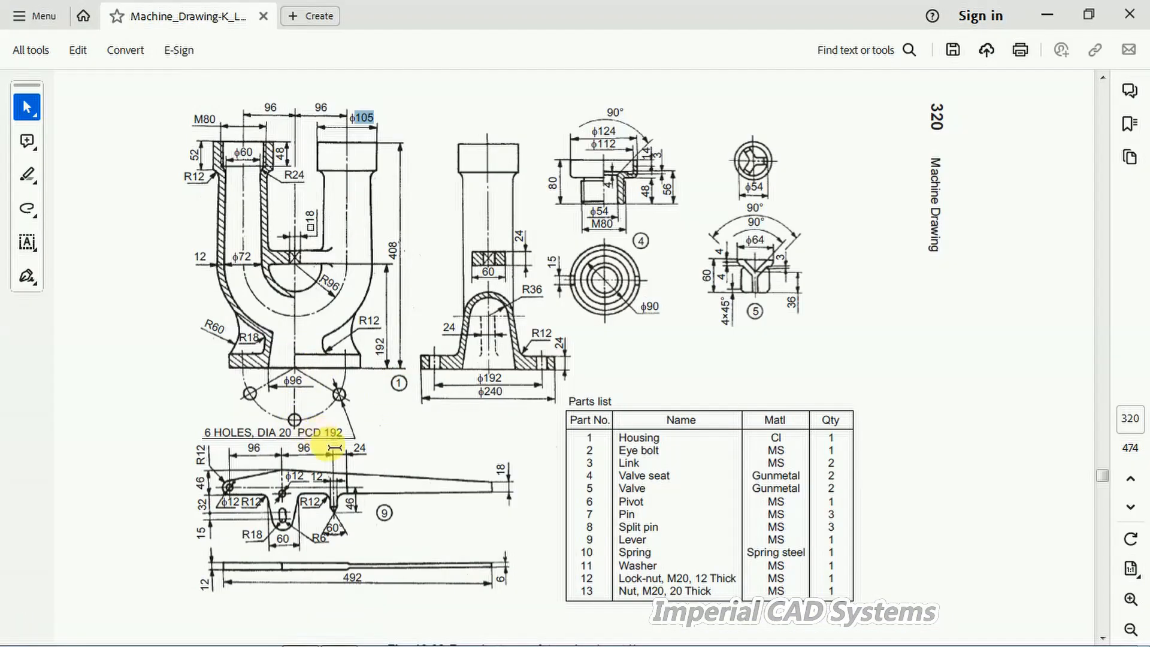
mouse_move(430, 641)
left_click(339, 635)
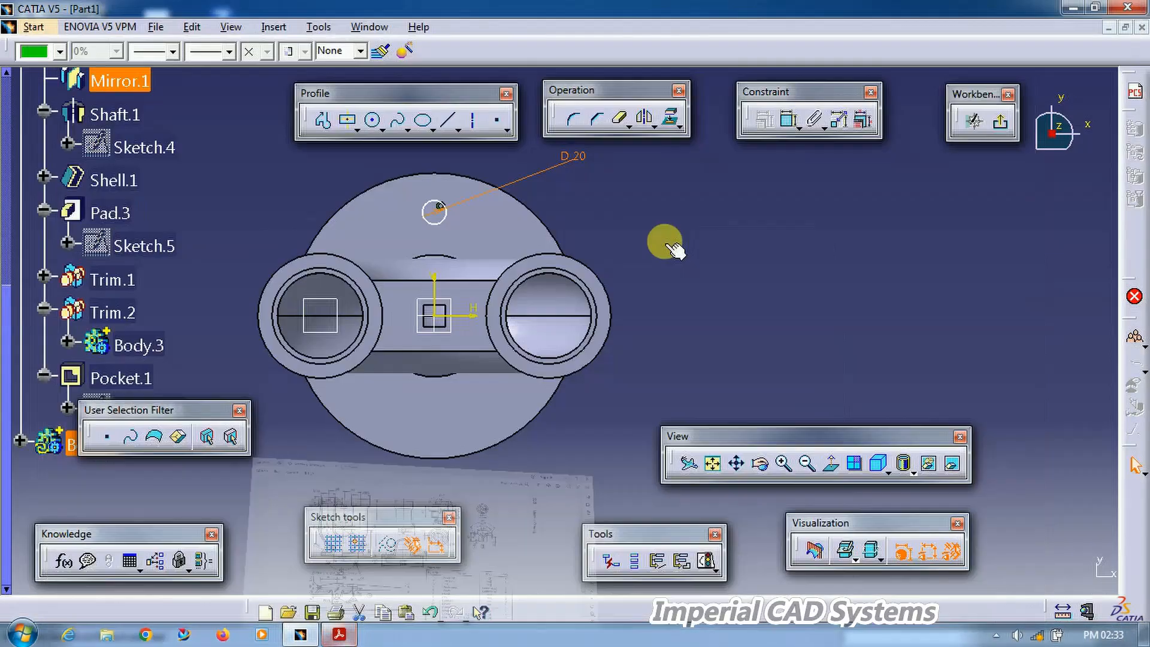
Step: Dimension the circle centre's distance from the horizontal axis to 96 mm
left_click(790, 120)
left_click(459, 314)
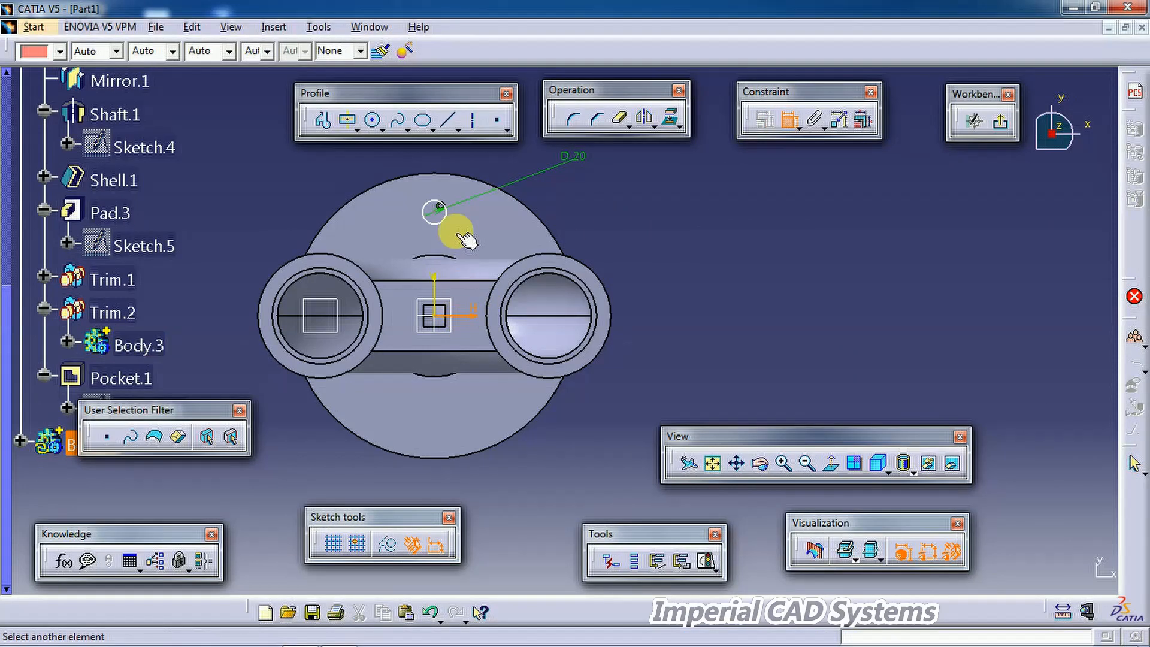
left_click(439, 209)
left_click(675, 258)
double_click(667, 253)
type("192")
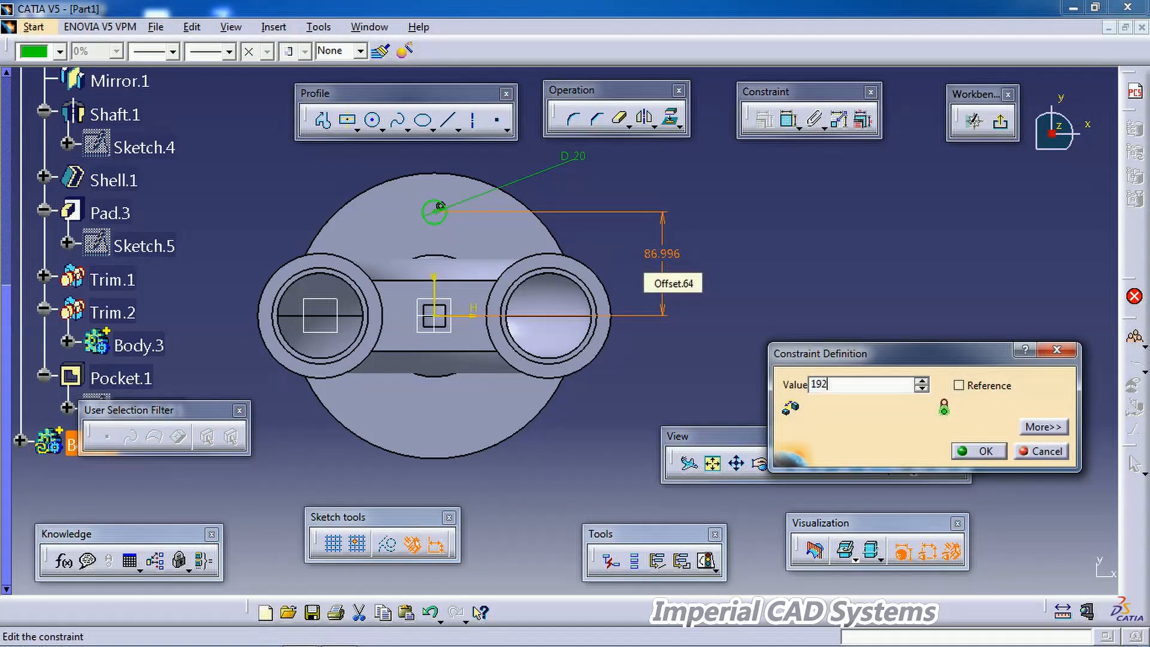
key("Return")
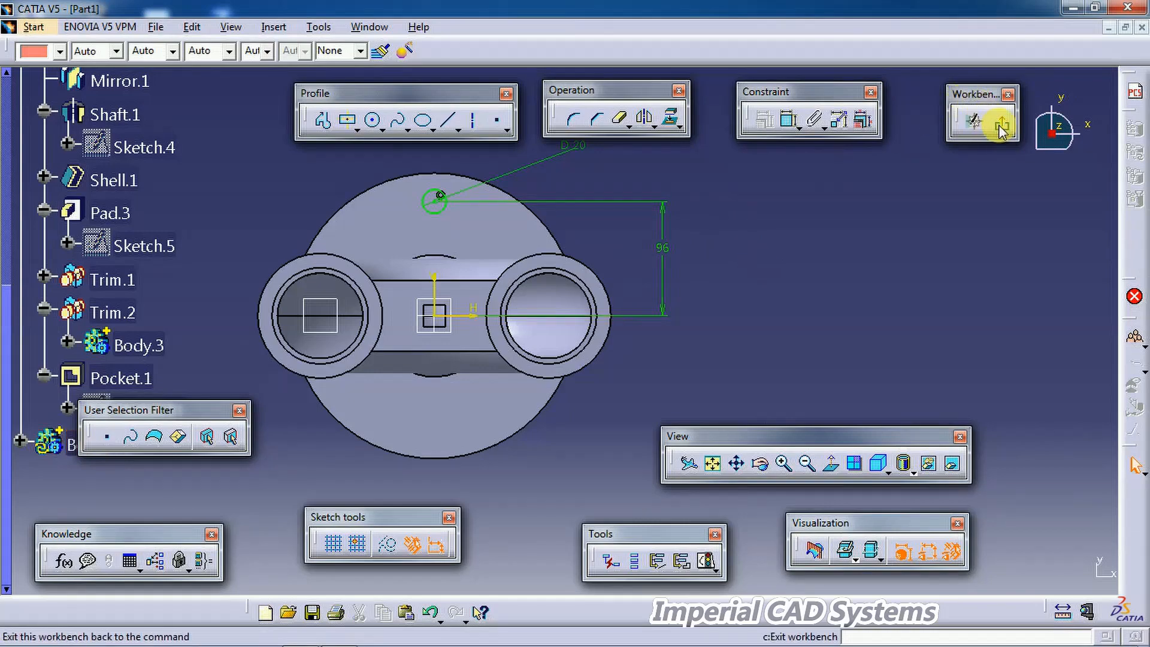
Step: Exit the sketcher and pocket the circle sketch 24 mm deep into the base
left_click(973, 119)
mouse_move(931, 190)
middle_mouse_down()
mouse_move(793, 241)
mouse_move(656, 224)
mouse_move(675, 172)
mouse_move(529, 278)
mouse_move(555, 403)
mouse_move(439, 276)
mouse_move(413, 311)
middle_mouse_up()
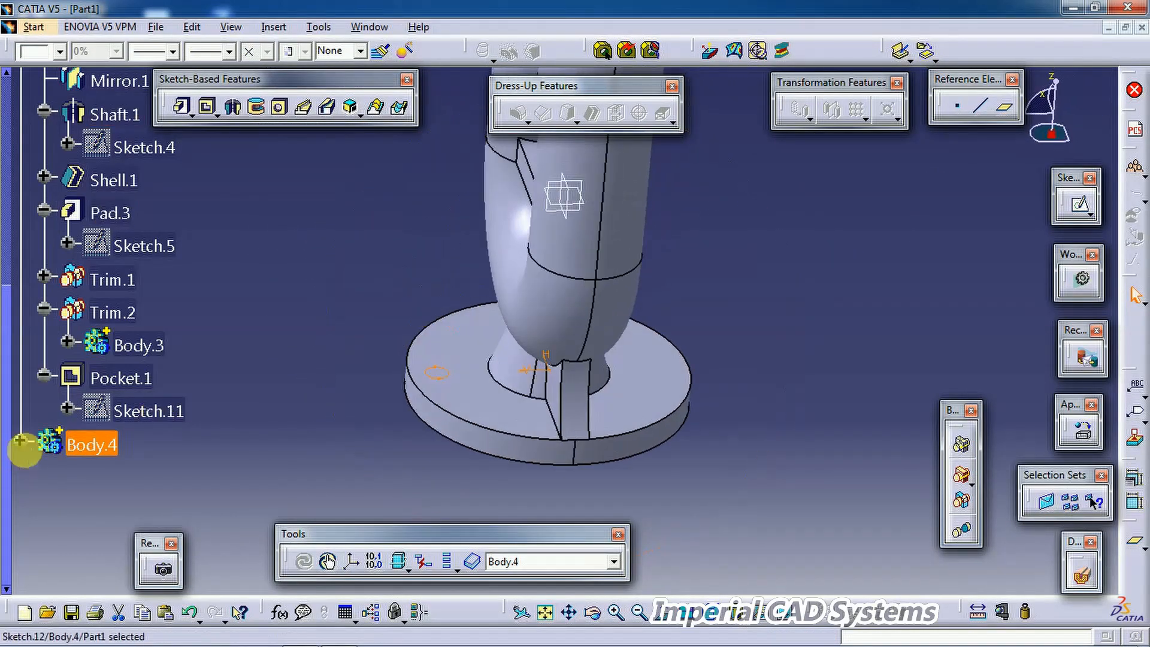
left_click(20, 441)
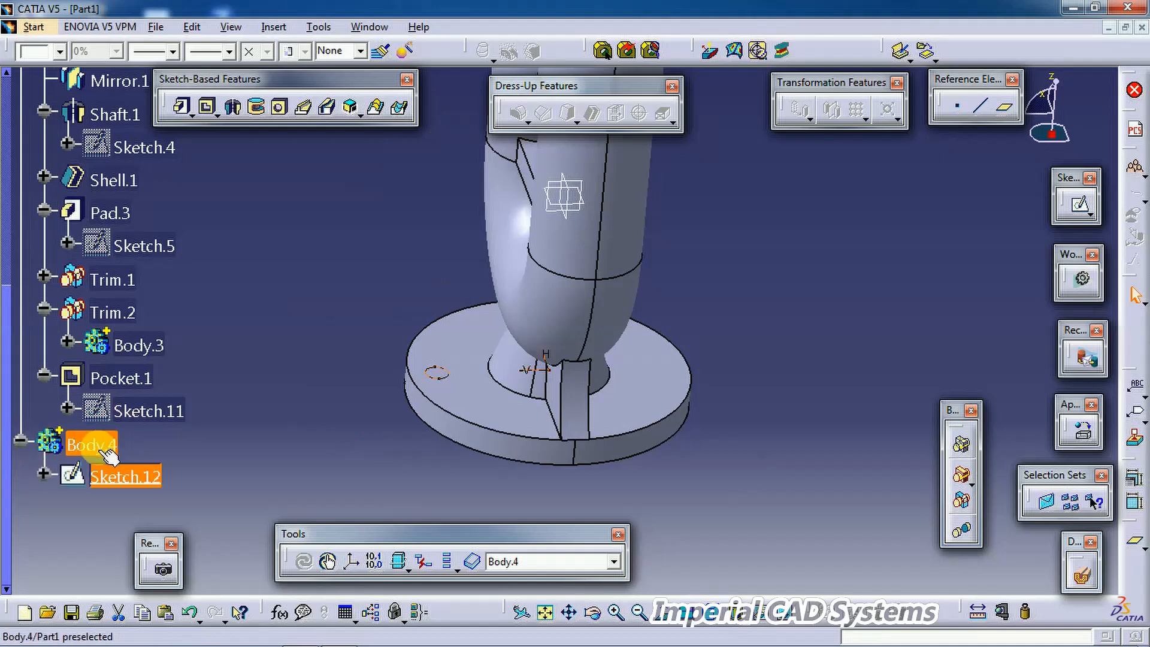
left_click(123, 476)
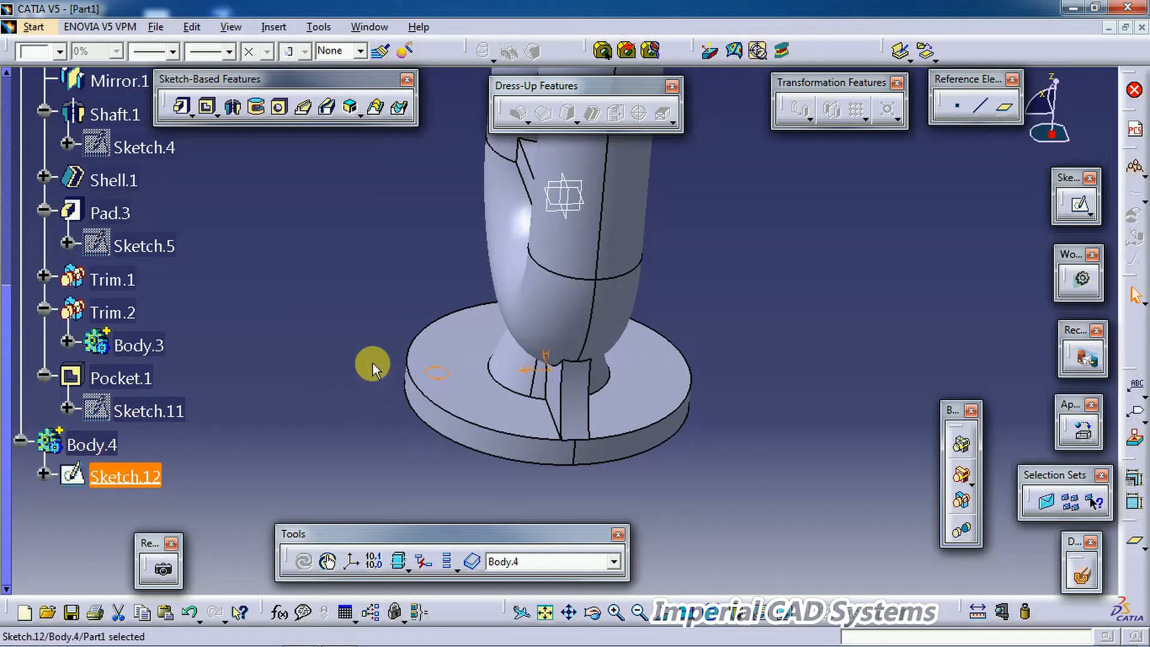
left_click(208, 109)
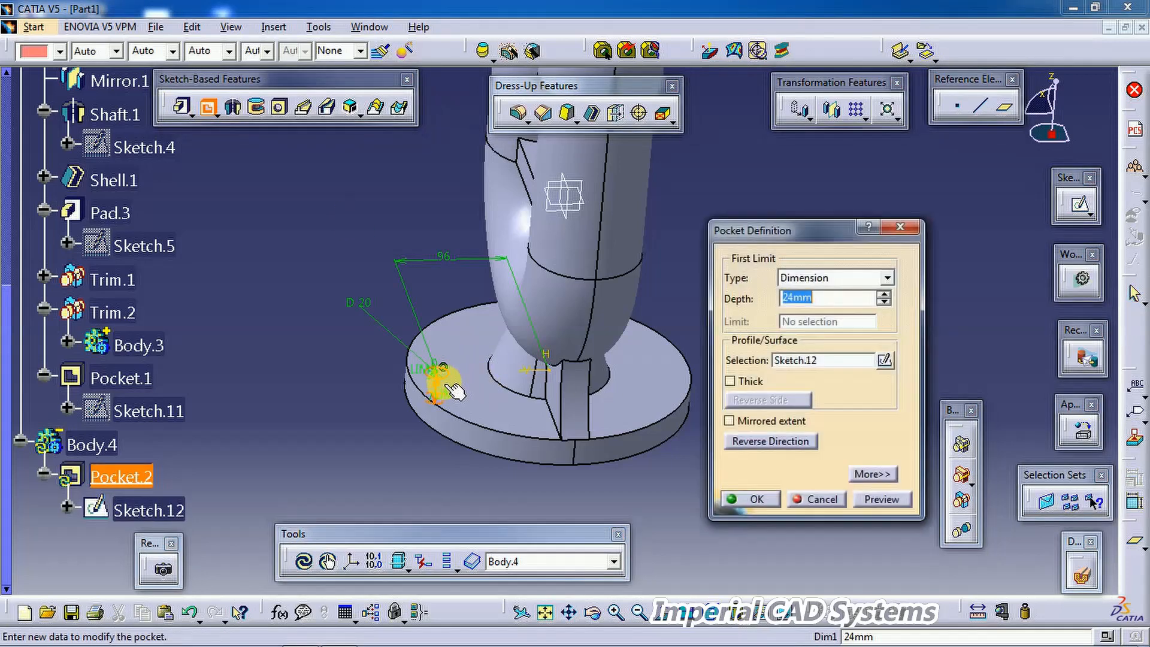
left_click(757, 500)
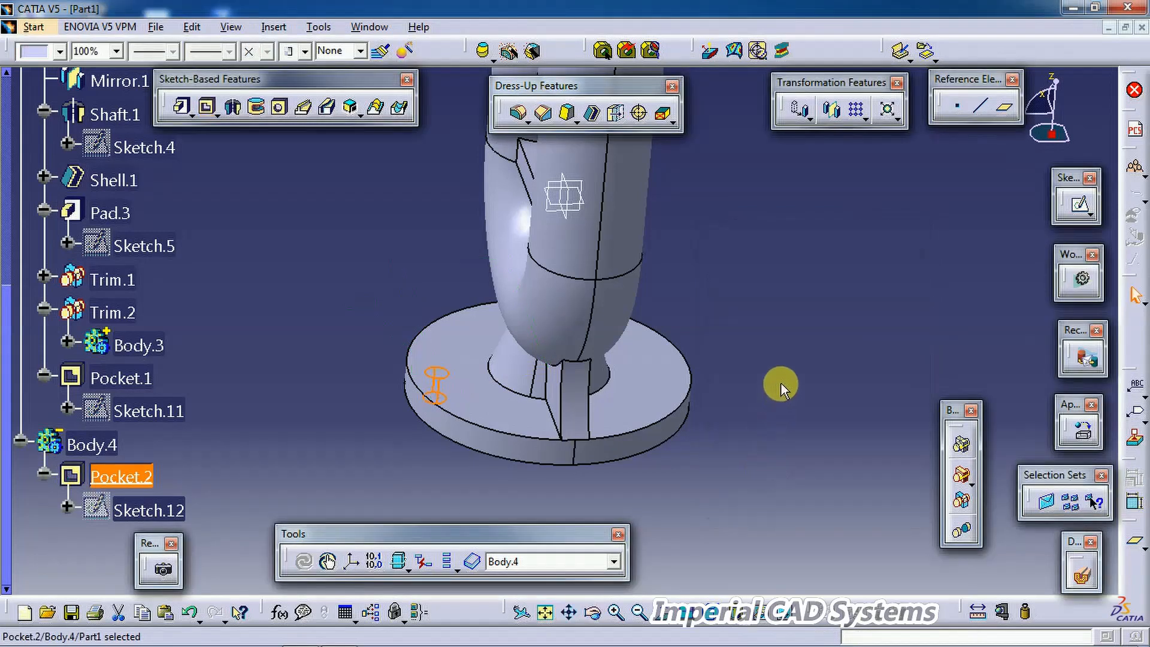
Step: Create a circular pattern of the hole with 6 instances at 60deg spacing, referenced on the base's top face
scroll(232, 364, "down", 3)
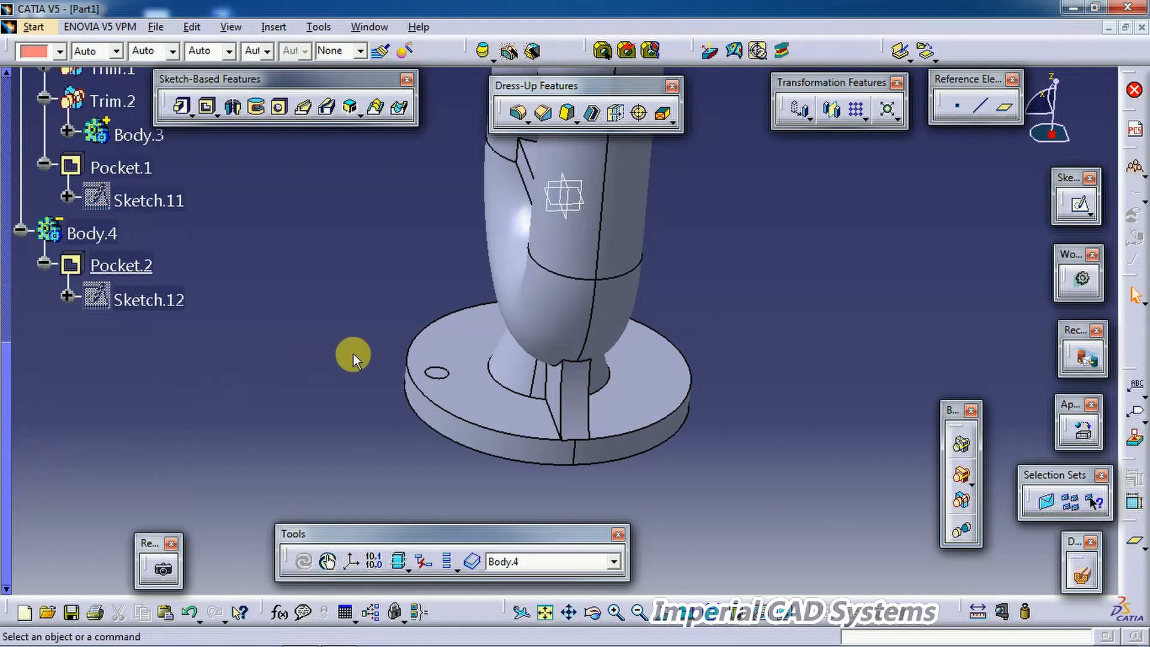
left_click(866, 120)
left_click(906, 133)
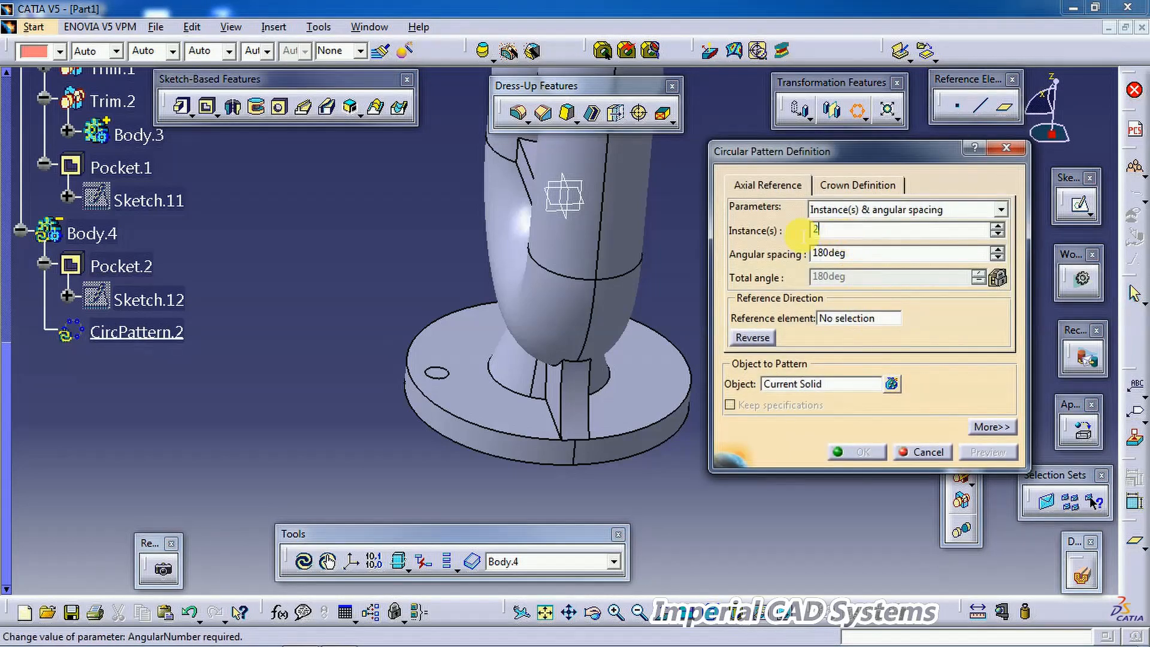
left_click(863, 253)
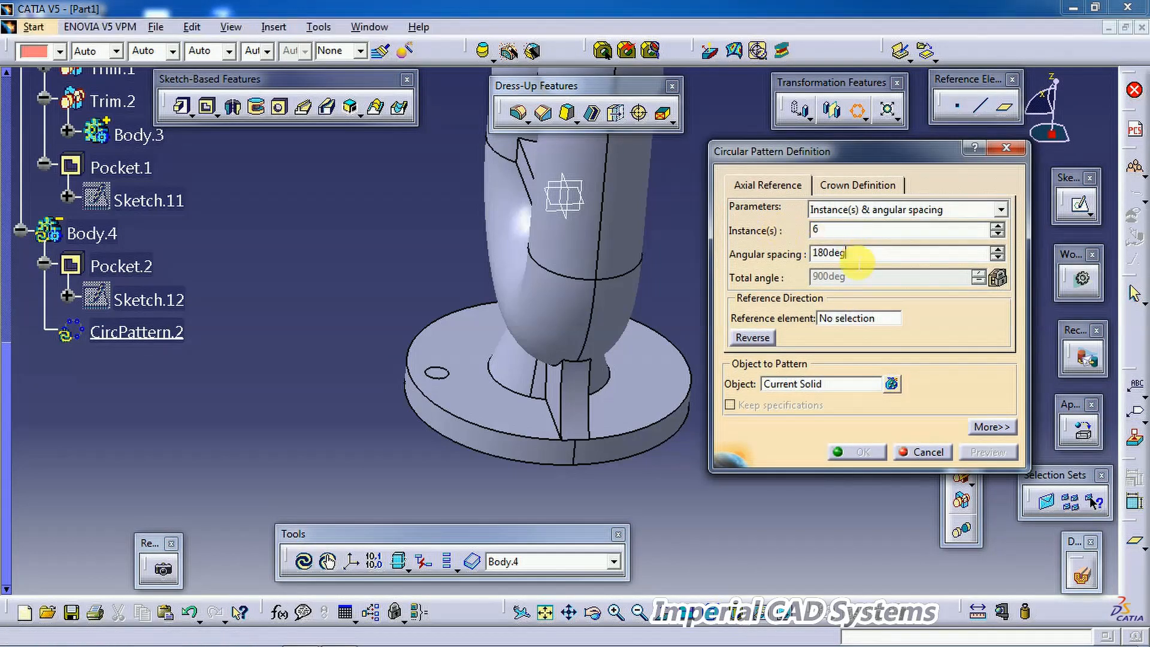
key("shift+Home")
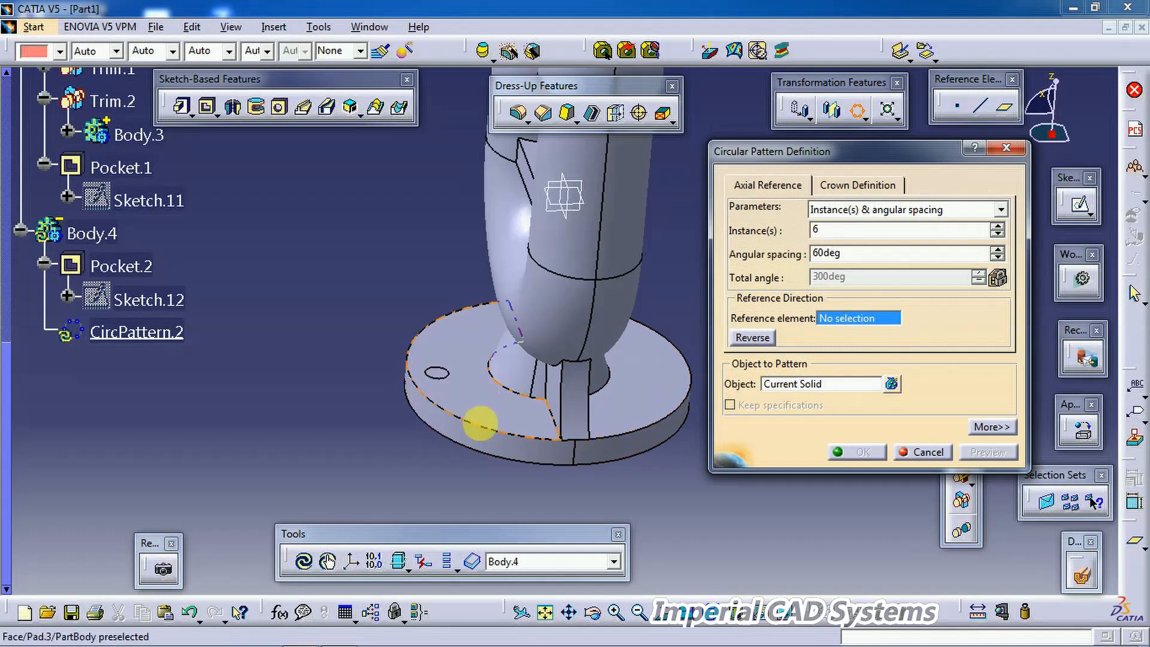
left_click(479, 424)
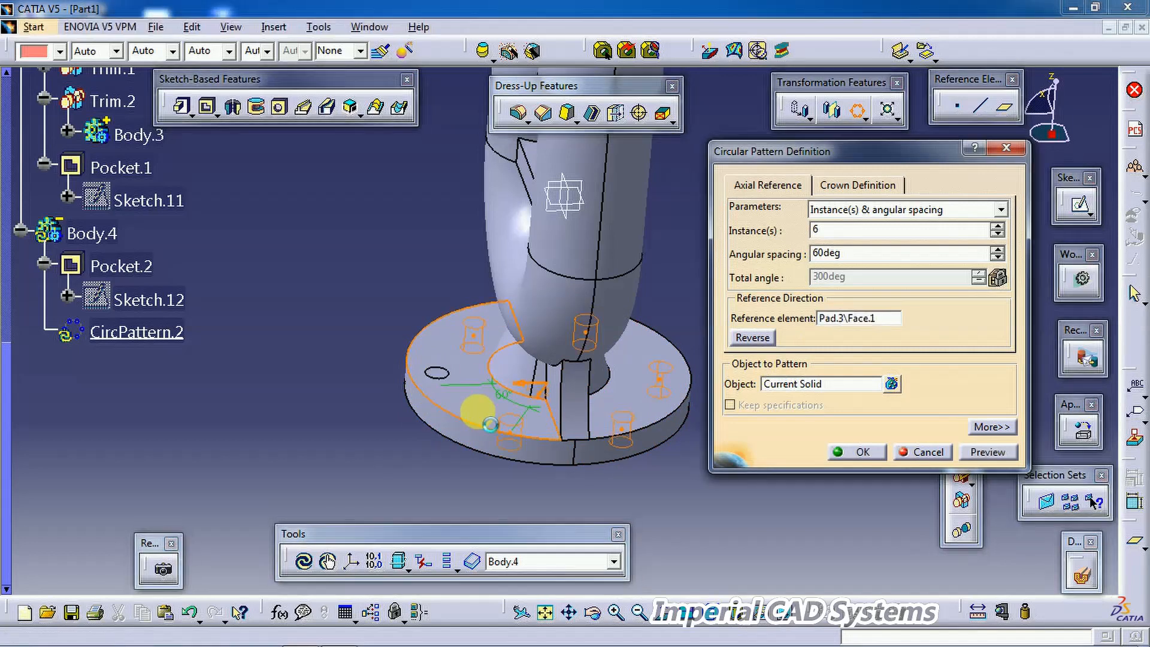
left_click(867, 454)
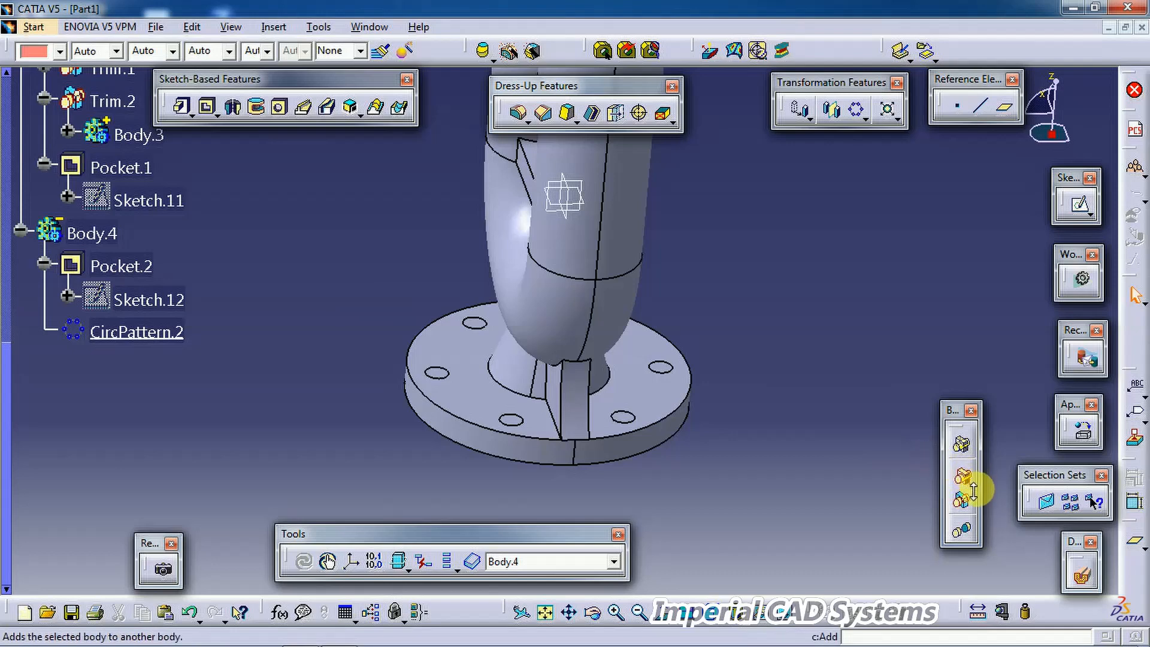
Step: Remove Body.4 from PartBody to cut the bolt holes into the housing
left_click(971, 485)
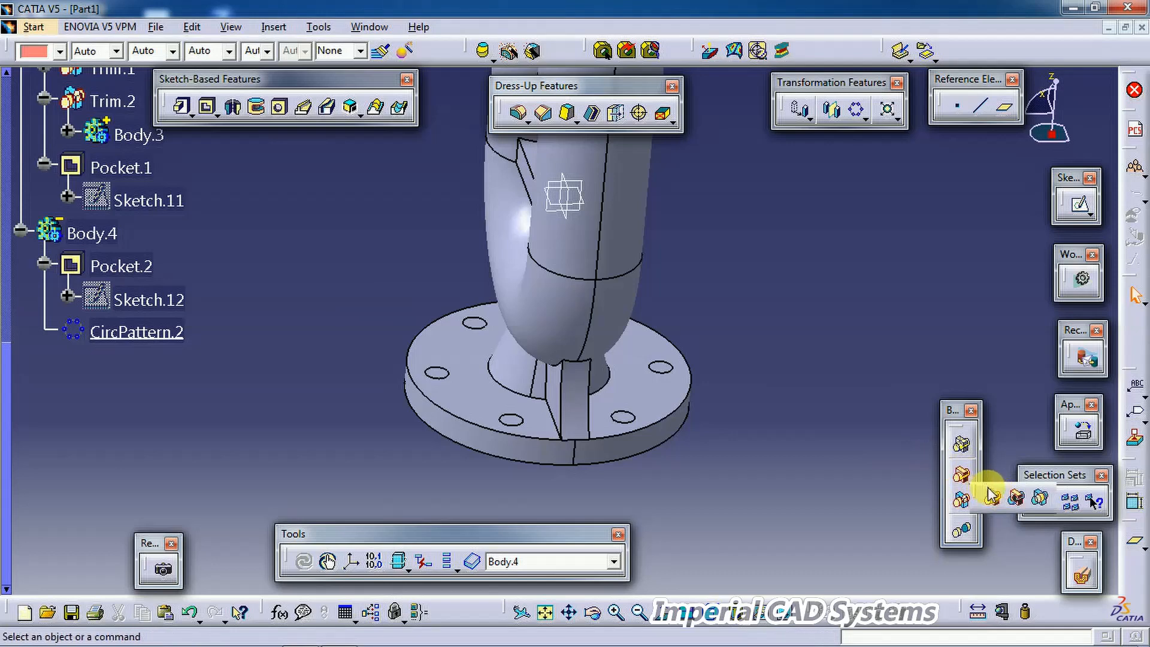
left_click(1018, 500)
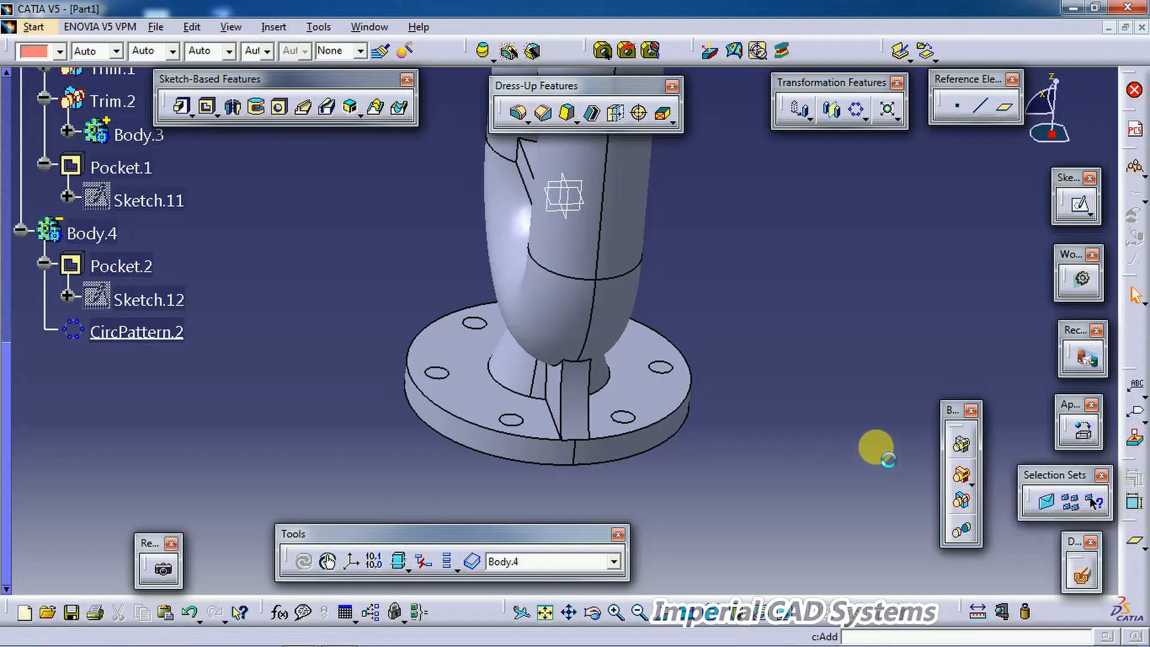
left_click(93, 234)
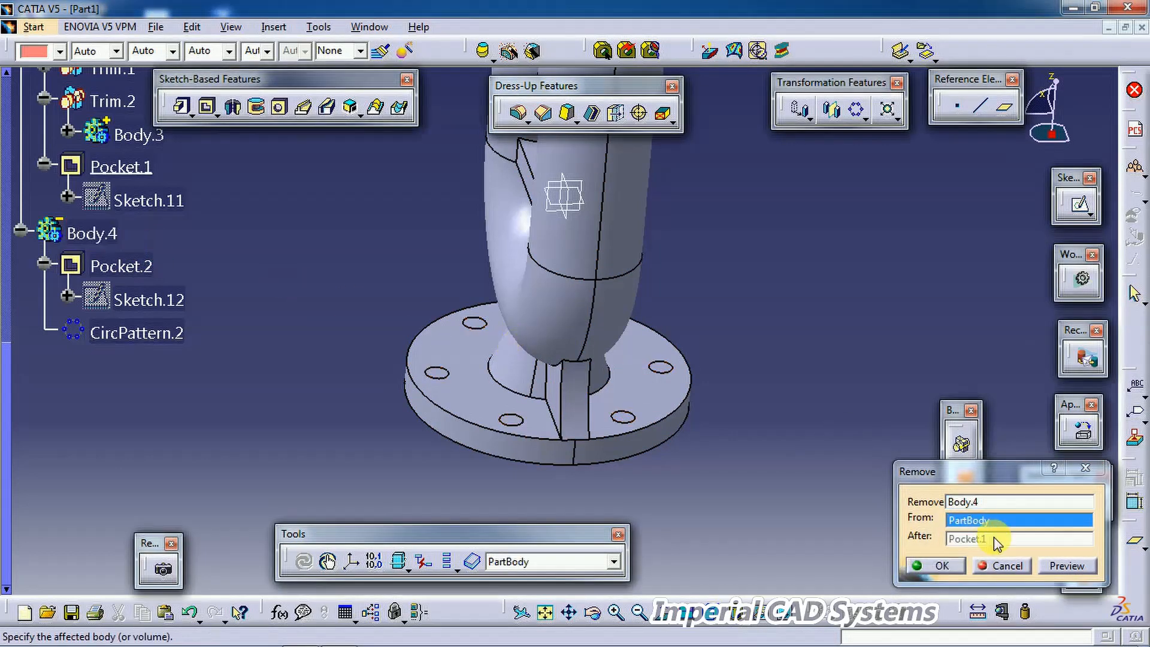
left_click(945, 567)
Step: Inspect the housing with its base bolt holes from different angles
middle_click_drag(737, 288, 692, 385)
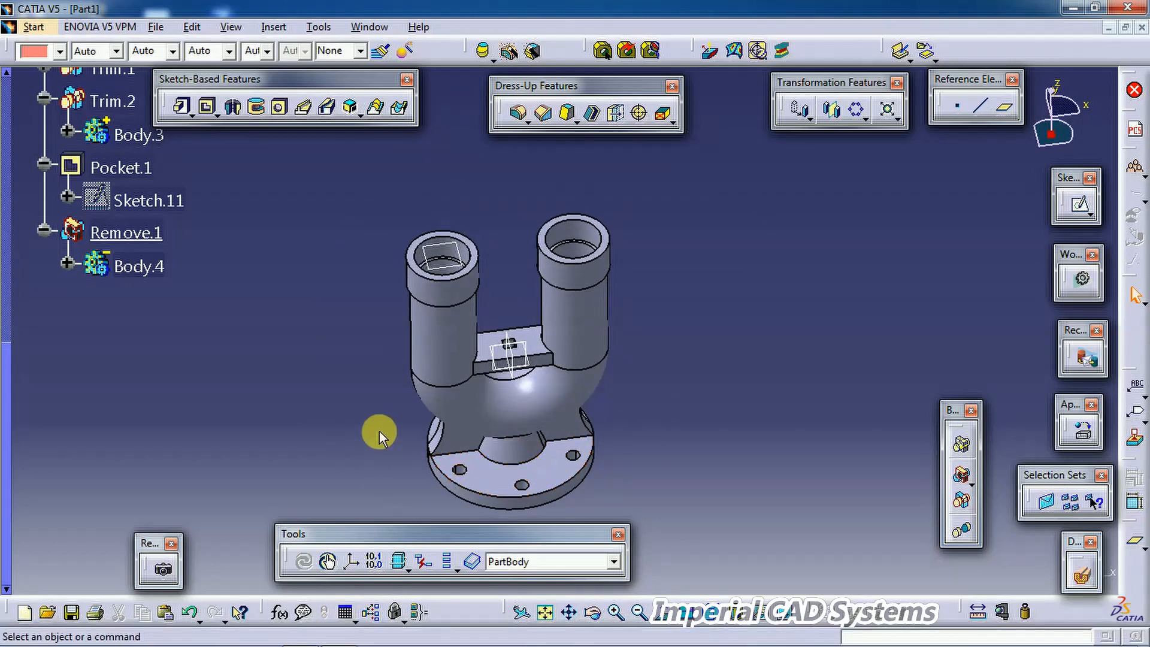
middle_click_drag(491, 421, 454, 398)
middle_click_drag(524, 380, 530, 391)
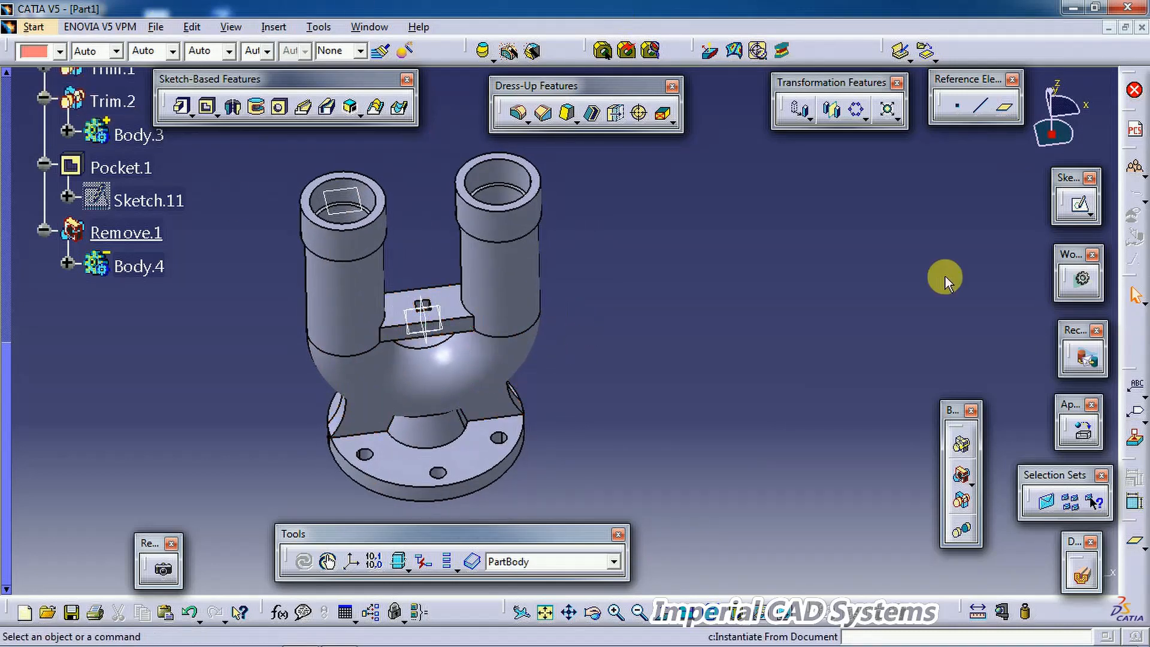
mouse_move(723, 392)
middle_mouse_down()
mouse_move(703, 392)
mouse_move(716, 369)
mouse_move(730, 376)
middle_mouse_up()
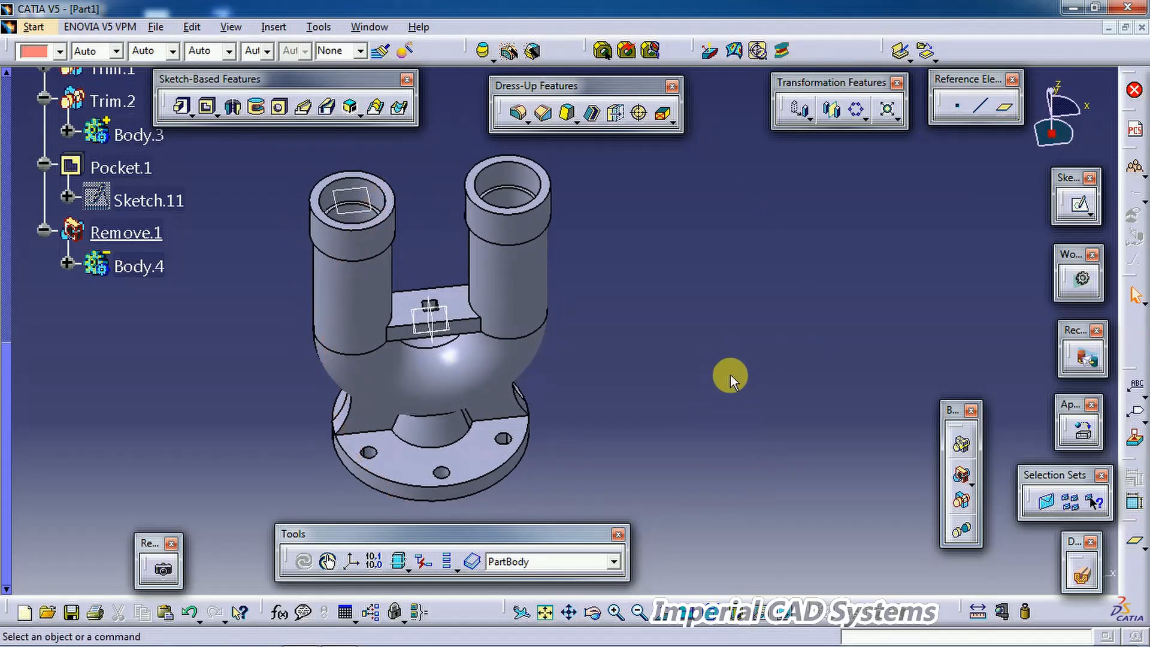